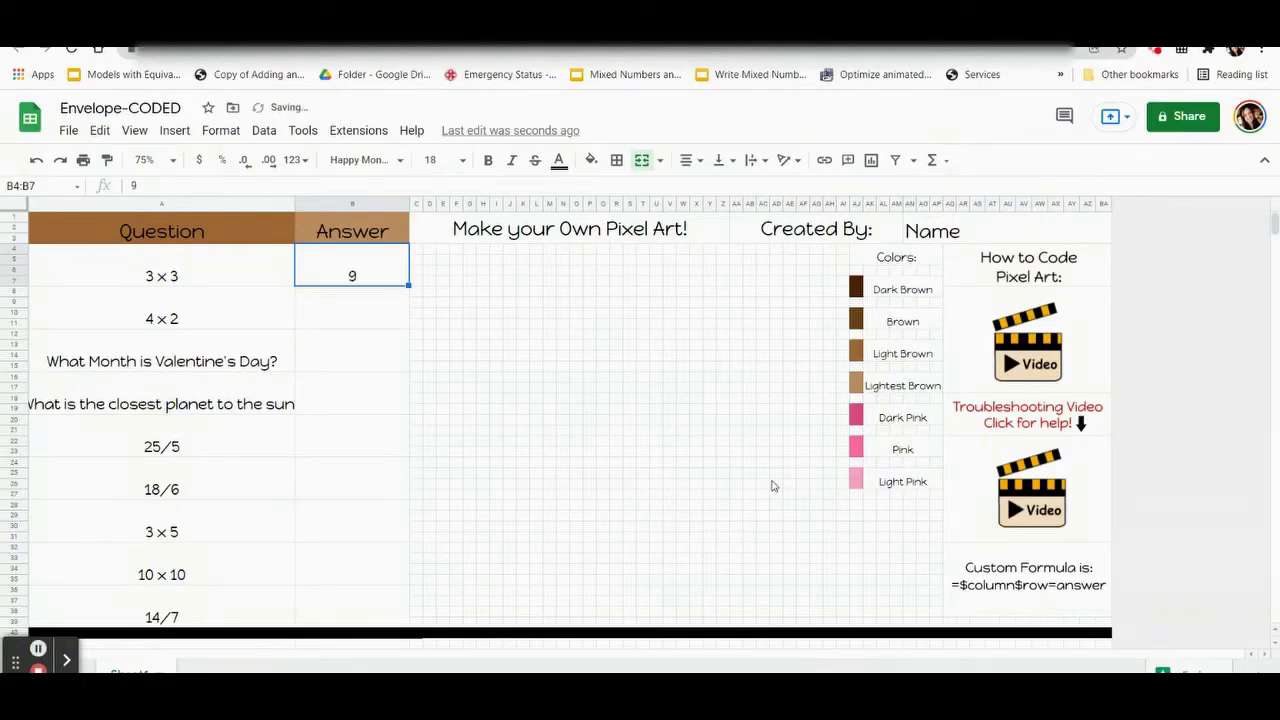
# Step: Answer "4 x 2" with 8, the Valentine's Day month with February, the planet closest to the sun with Mercury, and "25/5" with 5
pyautogui.write('8')
pyautogui.press('Return')
pyautogui.write('February')
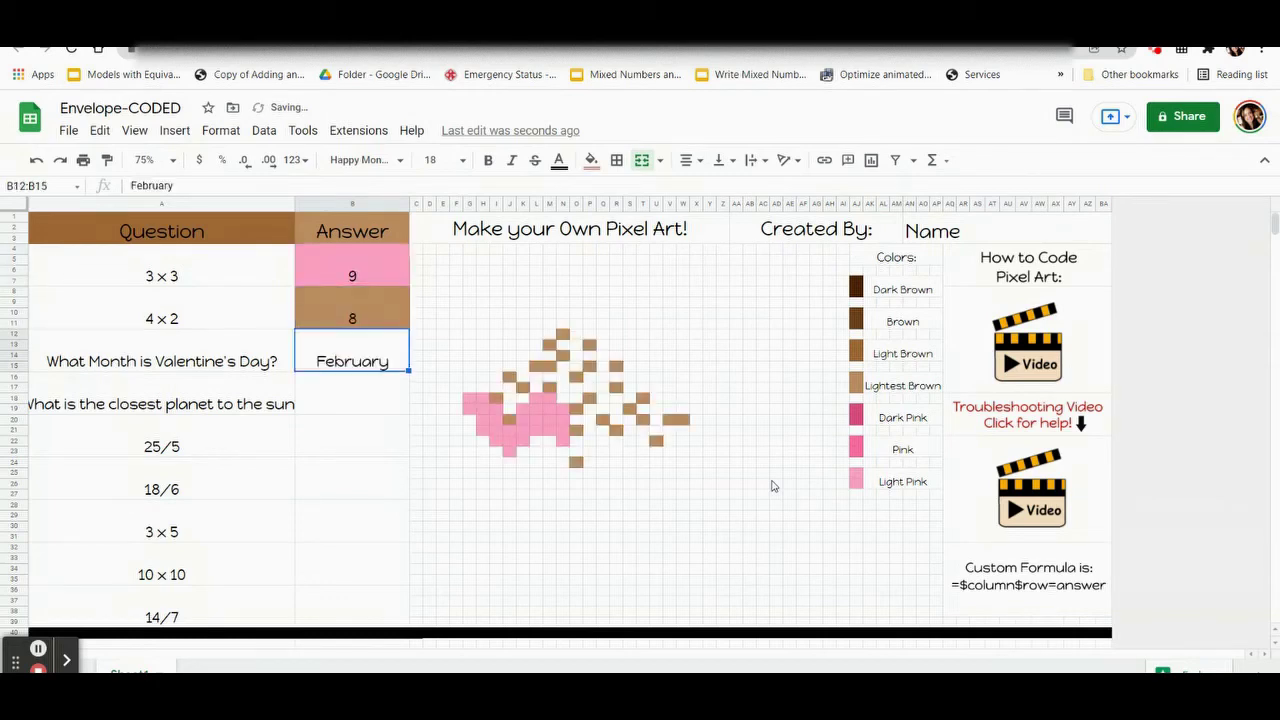
pyautogui.press('Return')
pyautogui.write('Mercury')
pyautogui.press('Return')
pyautogui.write('5')
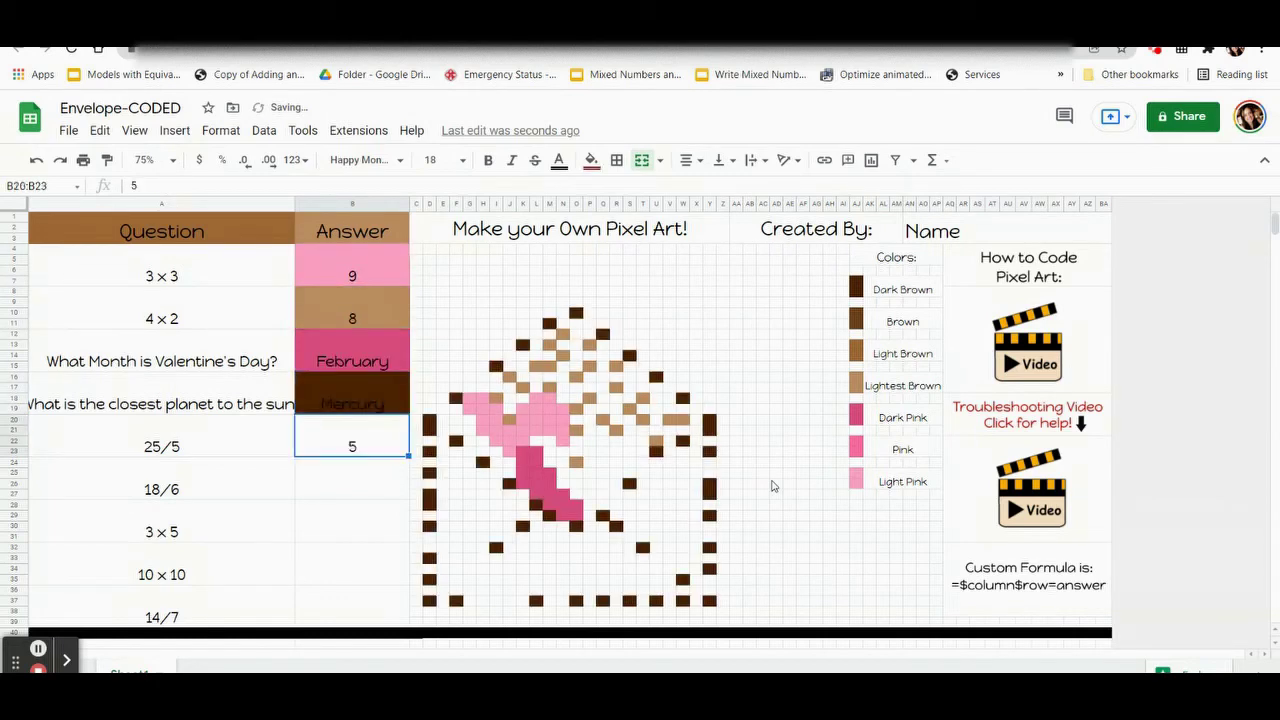
# Step: Fill in the answers 3, 15, 100 and 2 for the questions 18/6, 3 x 5, 10 x 10 and 14/7
pyautogui.press('Return')
pyautogui.write('3')
pyautogui.press('Return')
pyautogui.write('15')
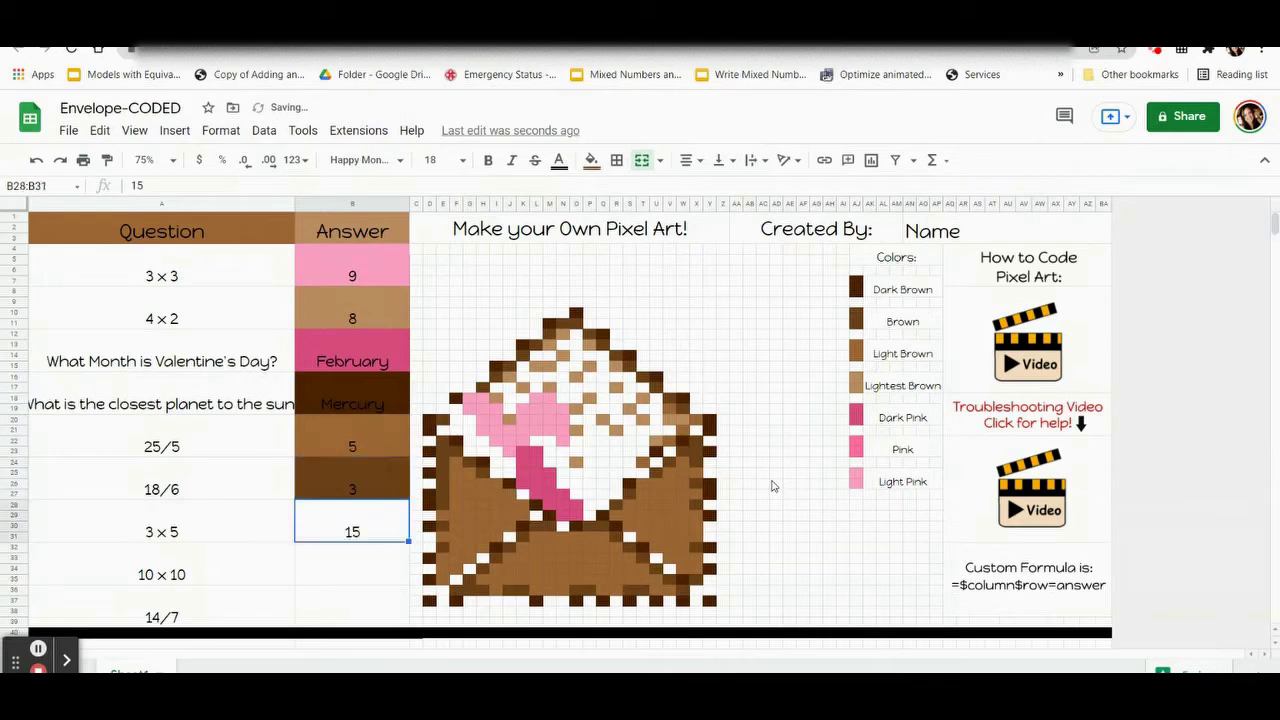
pyautogui.press('Return')
pyautogui.write('100')
pyautogui.press('Return')
pyautogui.write('2')
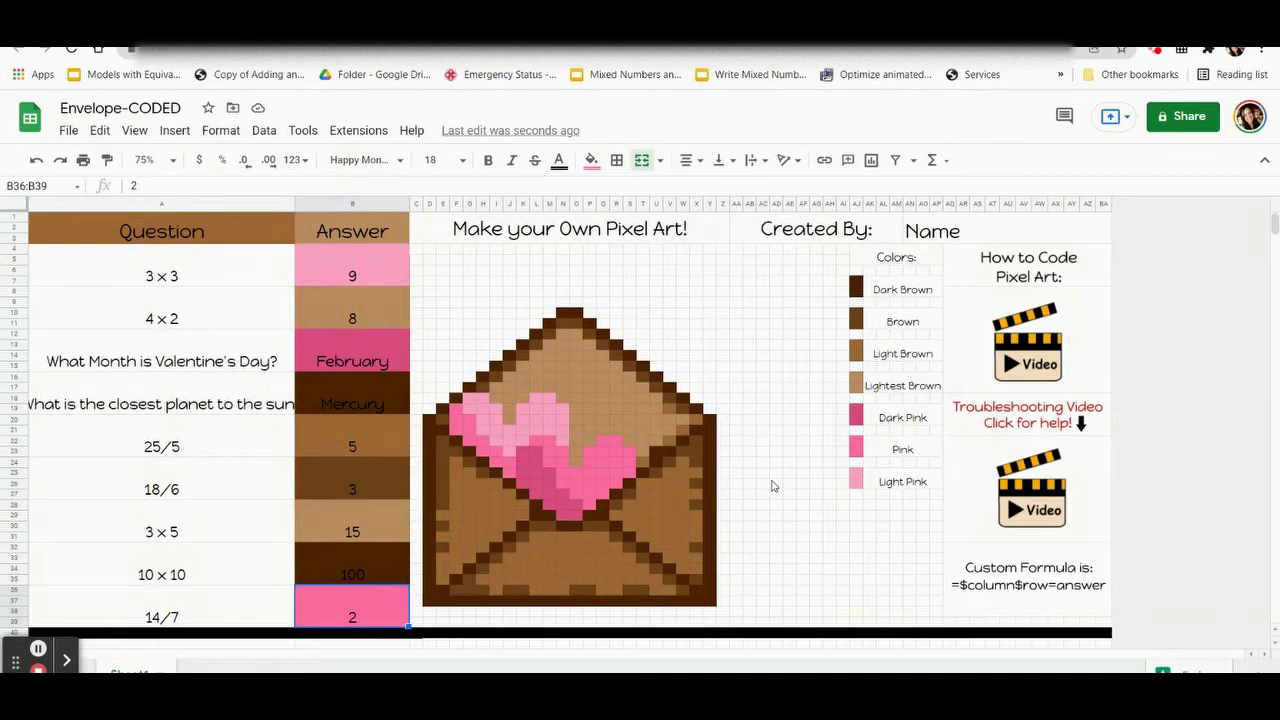
pyautogui.click(246, 284)
pyautogui.click(244, 318)
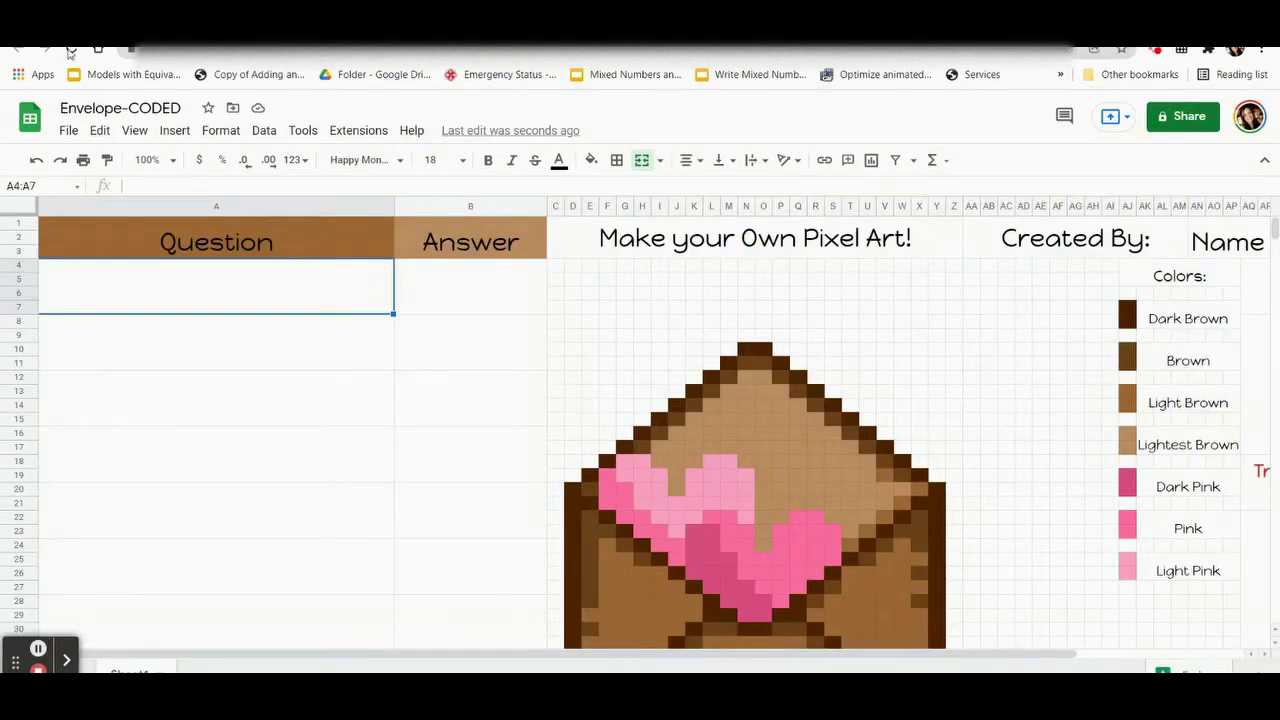
# Step: Set the sheet's zoom to 75% so the question, answer and pixel art areas fit together
pyautogui.click(150, 160)
pyautogui.click(151, 216)
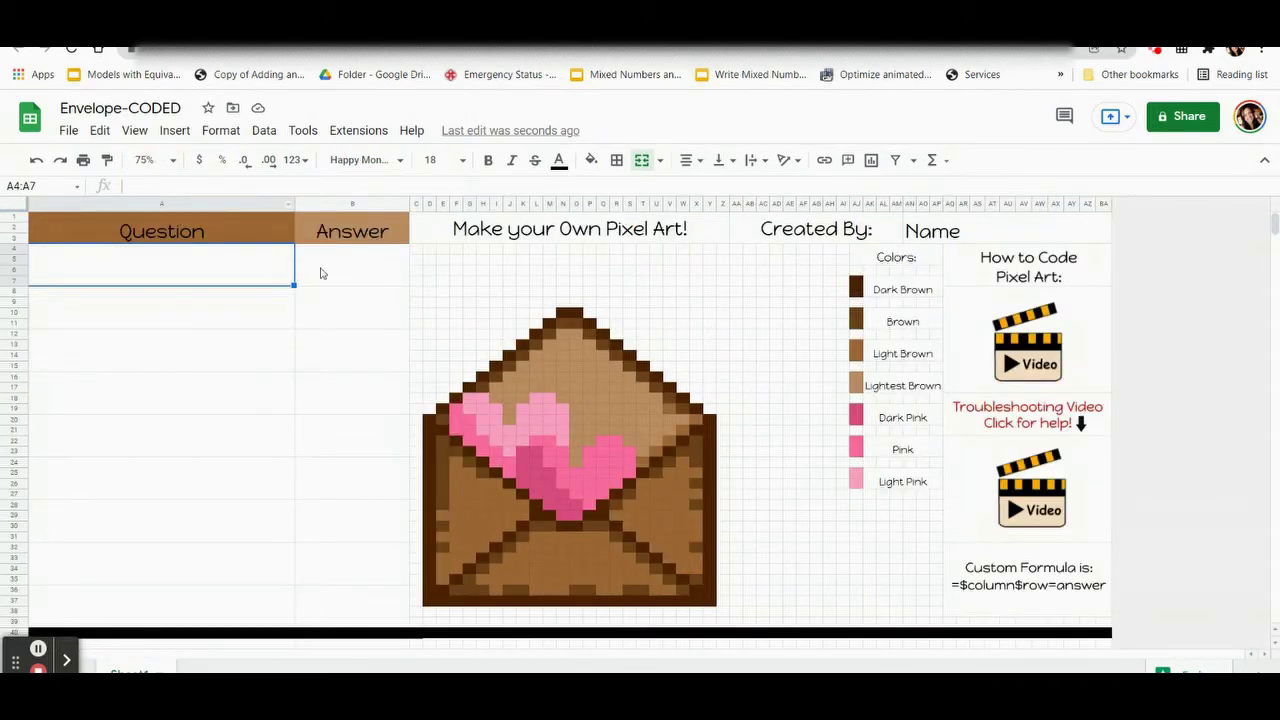
pyautogui.click(246, 271)
pyautogui.click(250, 309)
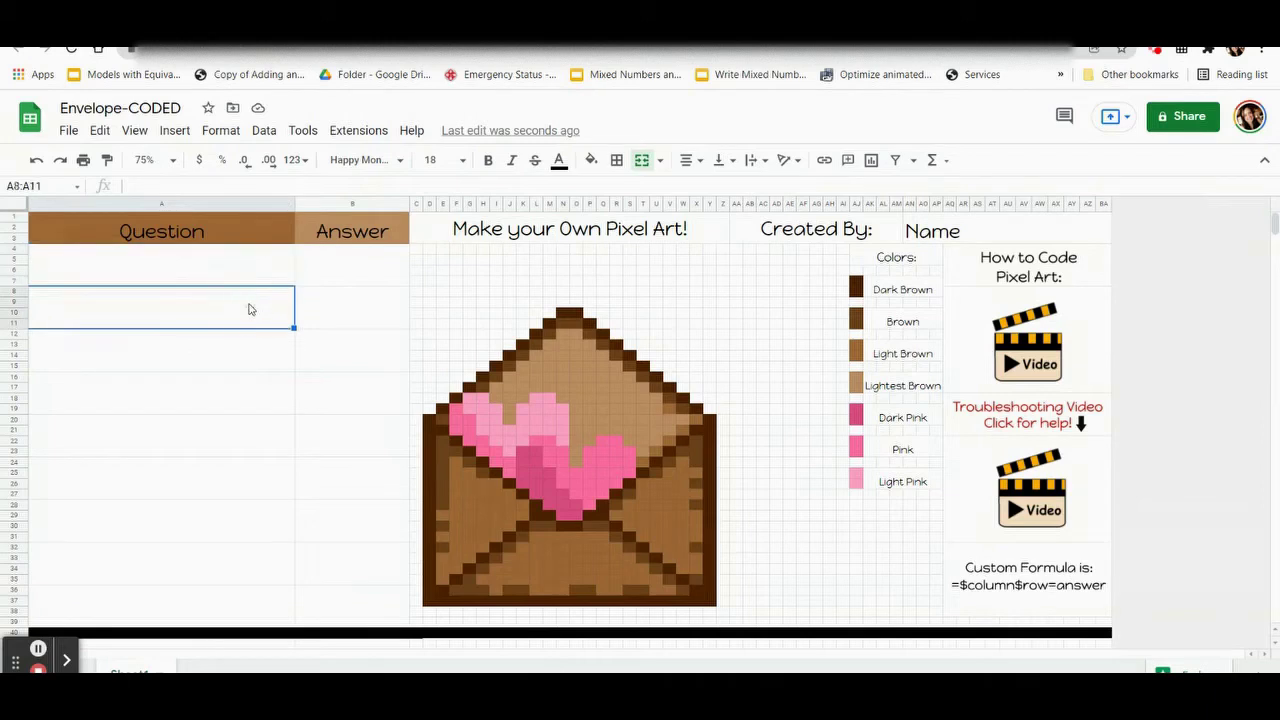
pyautogui.click(352, 270)
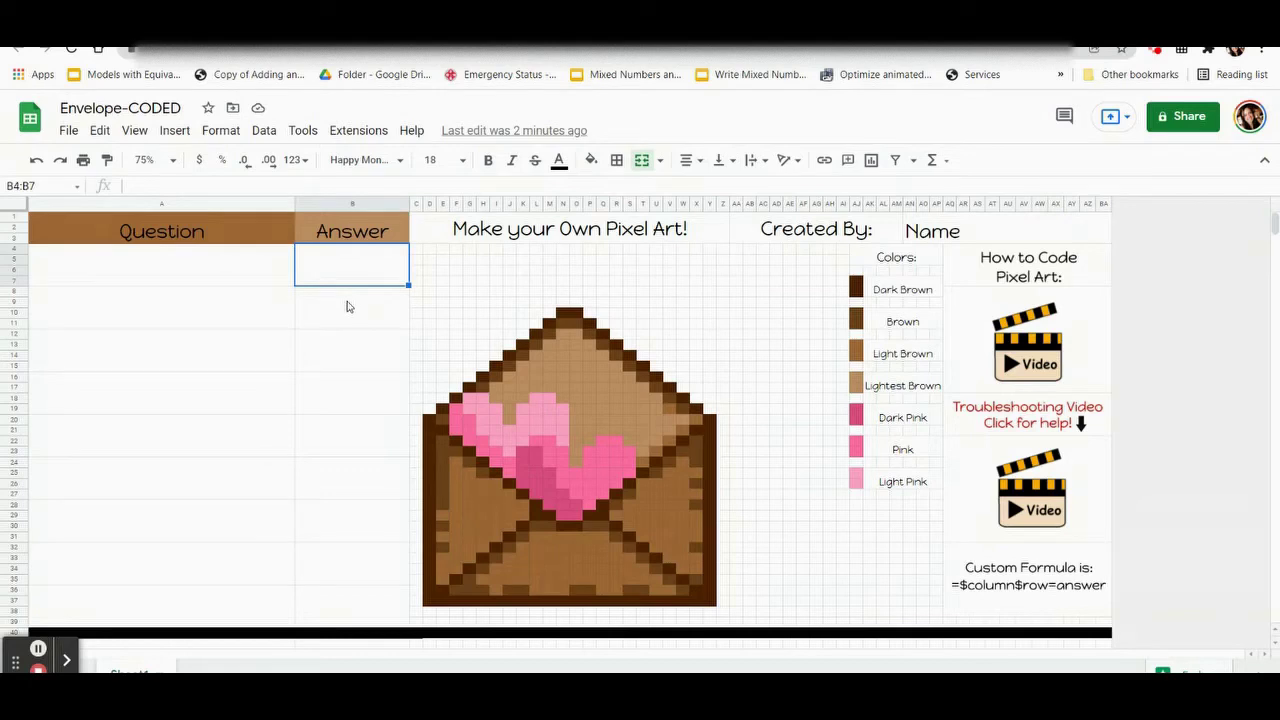
# Step: Enter the question "3 x 3" with answer 9 and the question "4 x 2" with answer 8 in the first two rows
pyautogui.click(160, 274)
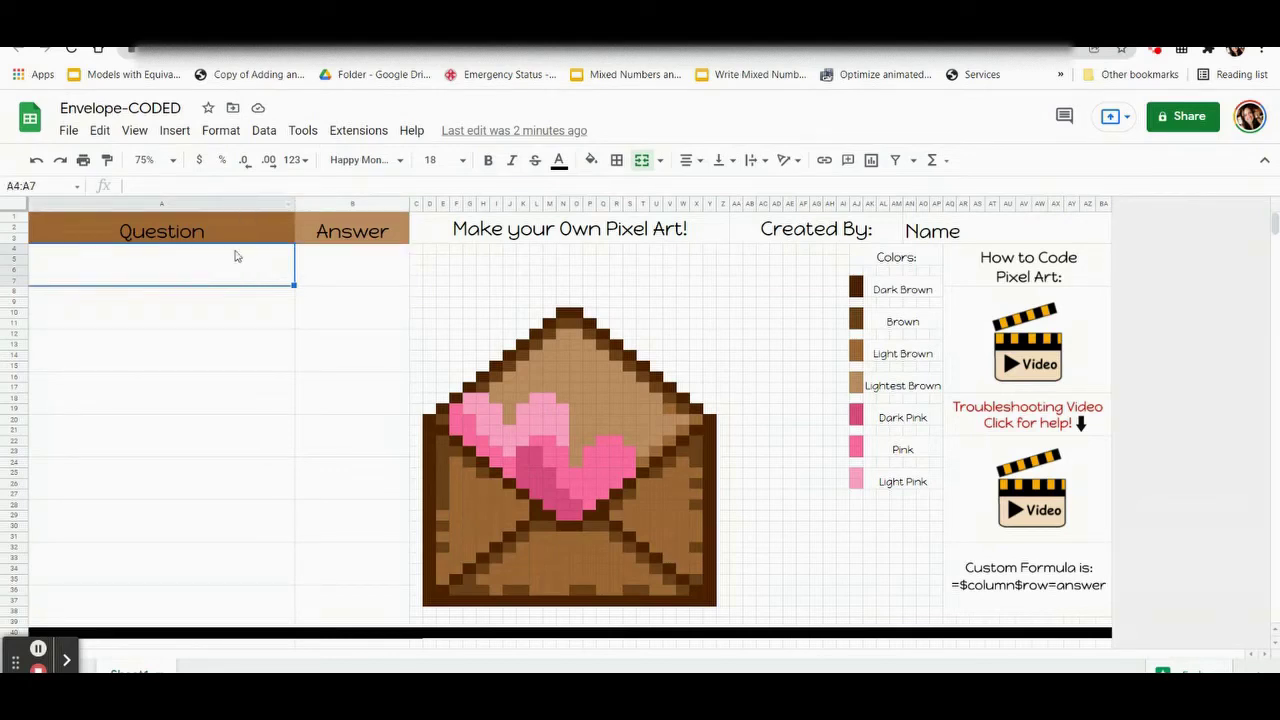
pyautogui.write('3 x 3')
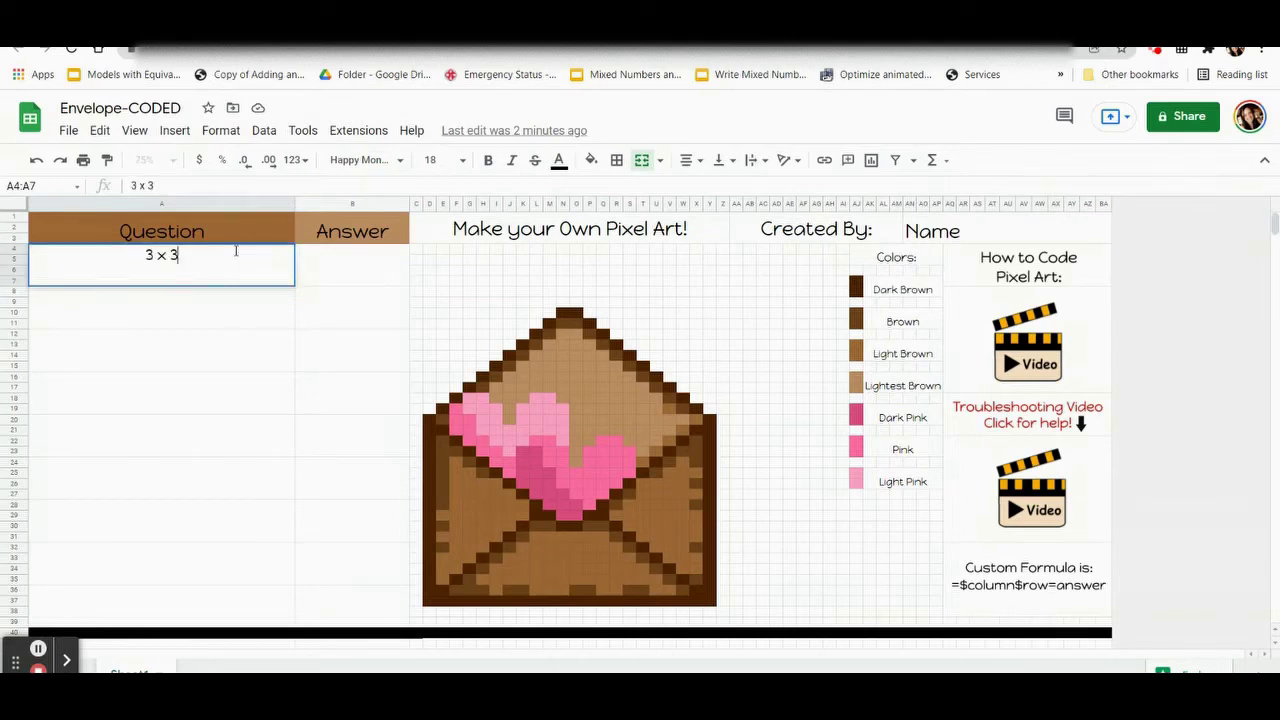
pyautogui.press('Tab')
pyautogui.write('9')
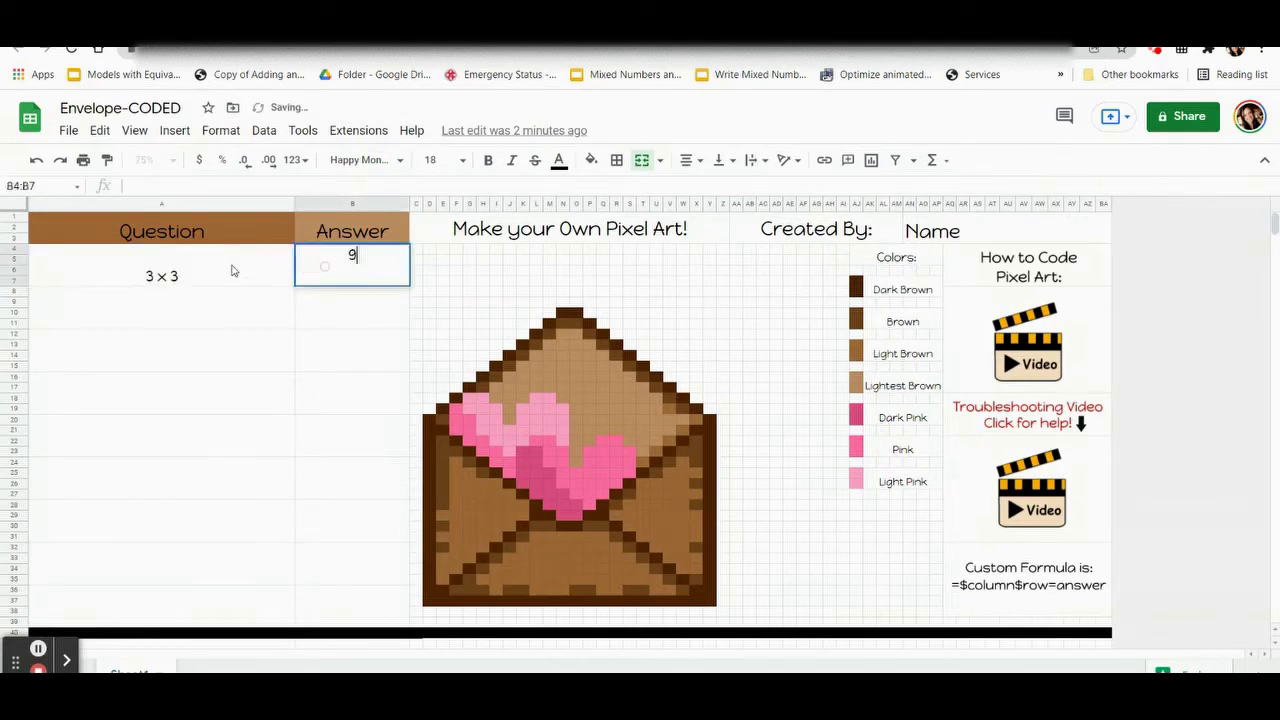
pyautogui.click(195, 321)
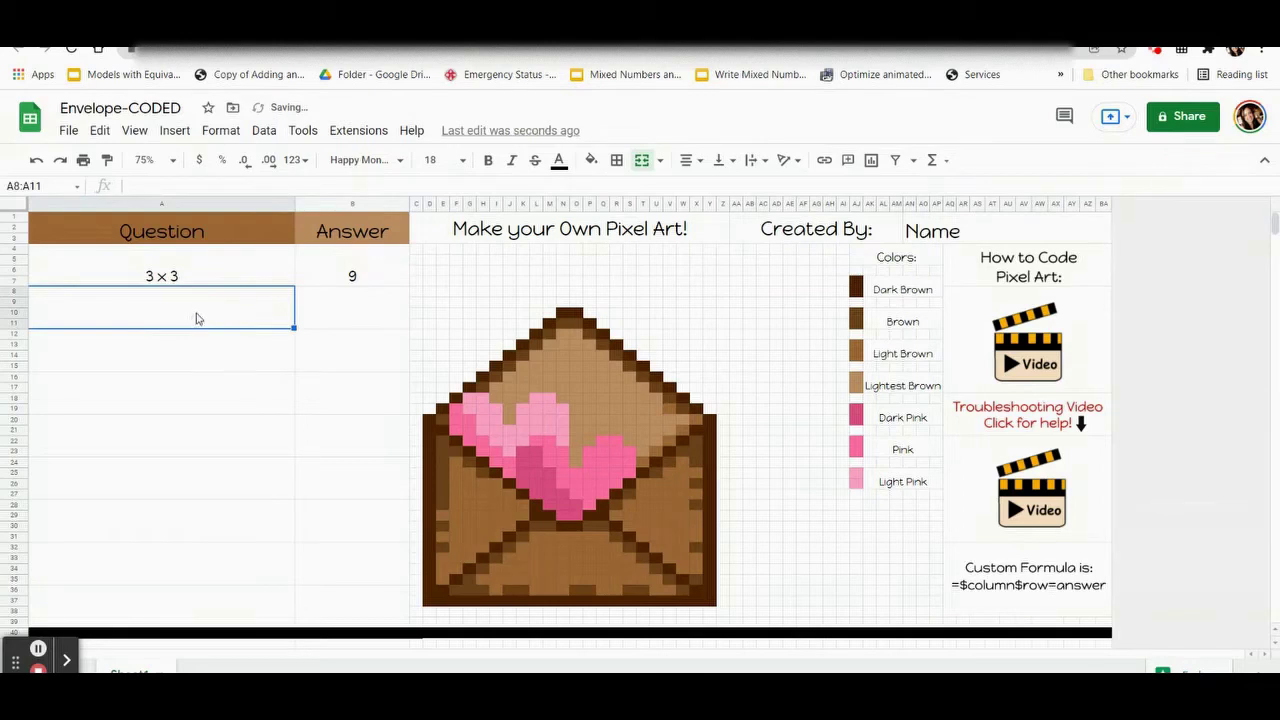
pyautogui.write('4 x 2')
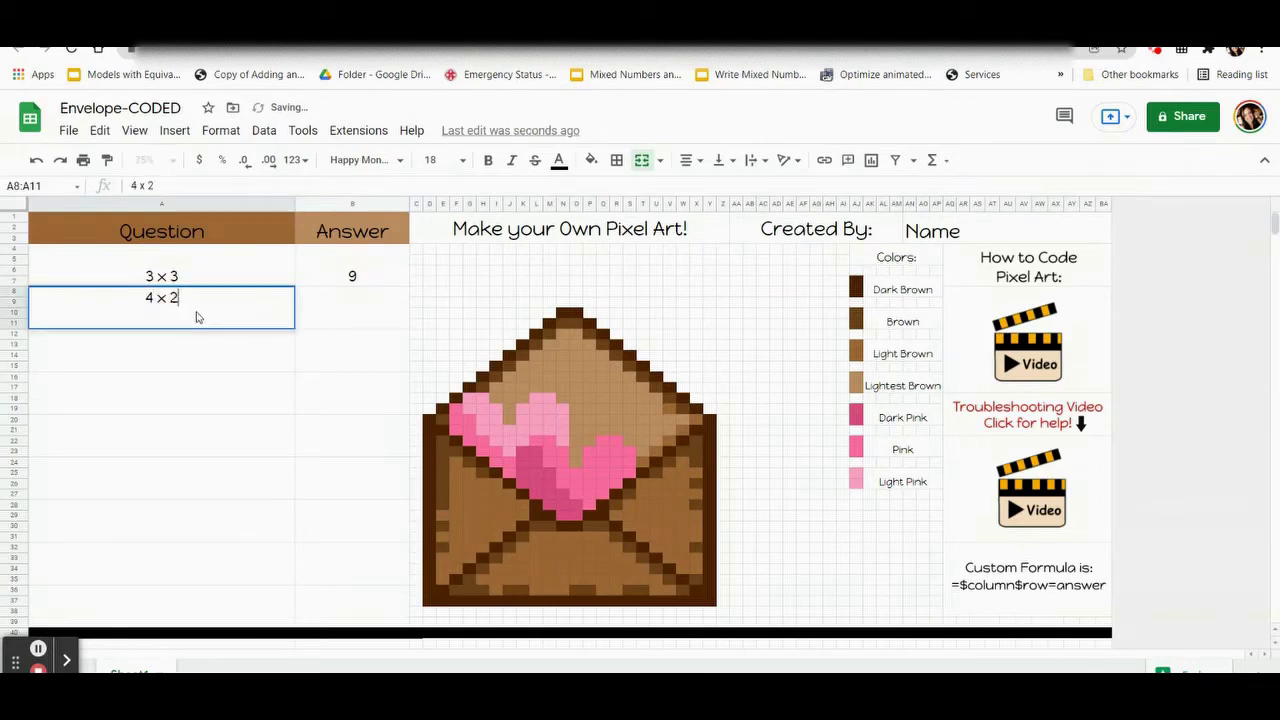
pyautogui.press('Tab')
pyautogui.write('8')
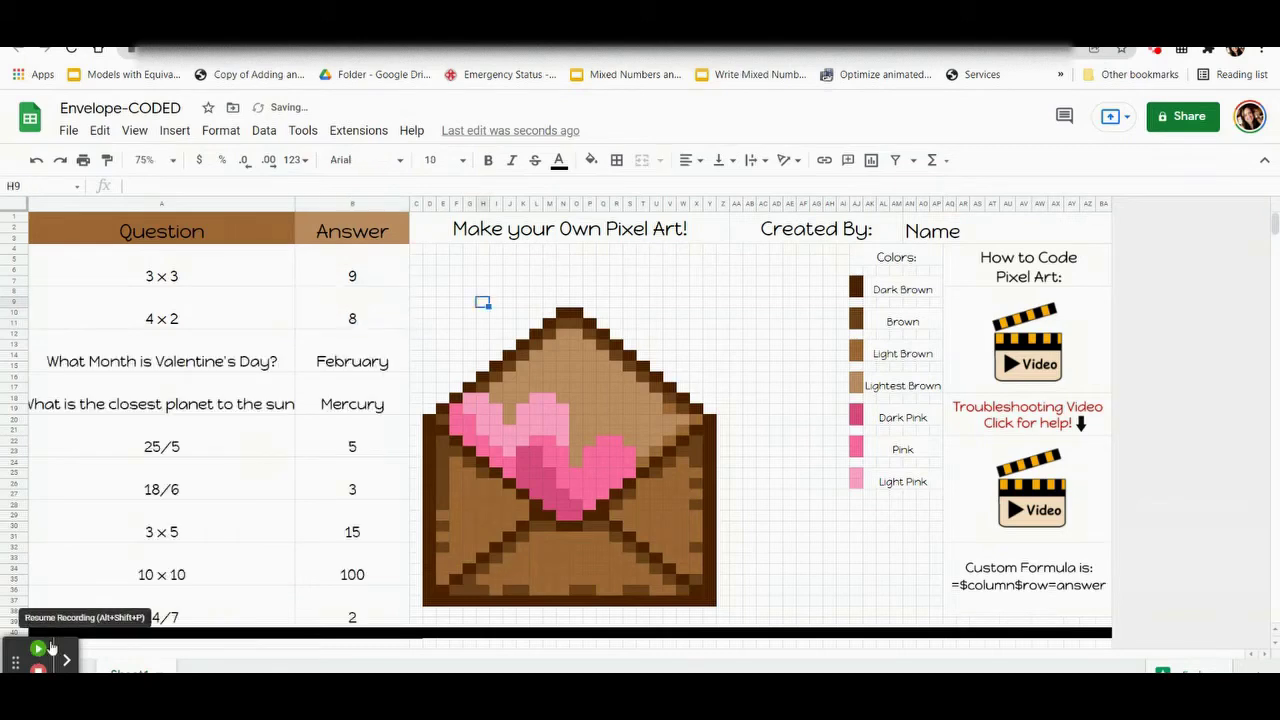
# Step: Go through all the cells of the Answer column, from the "3 x 3" answer down to the "14/7" answer
pyautogui.click(50, 647)
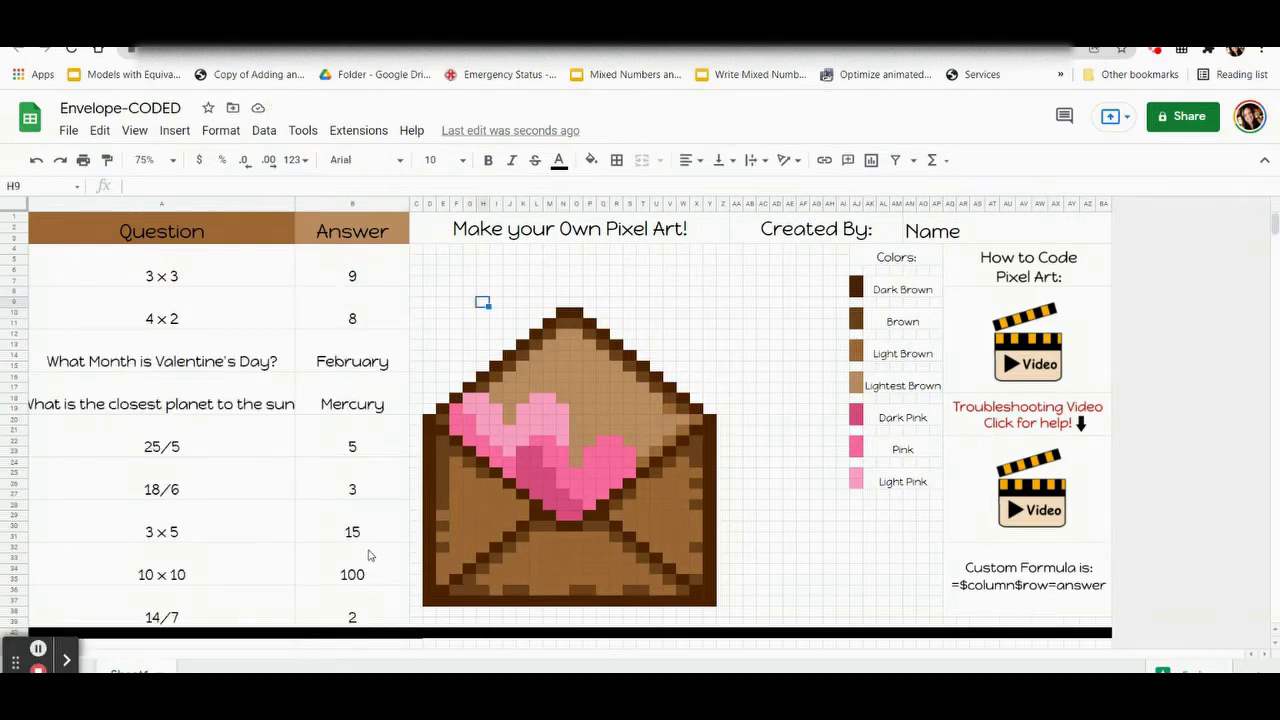
pyautogui.click(343, 277)
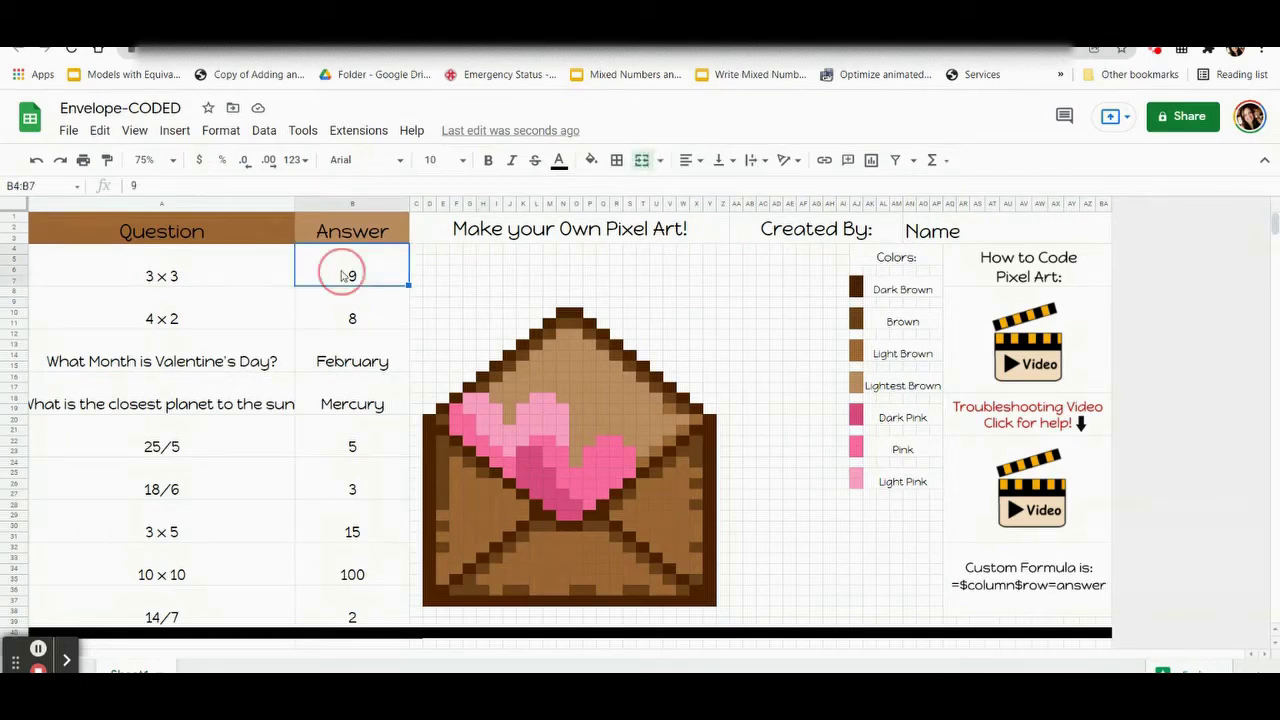
pyautogui.click(348, 320)
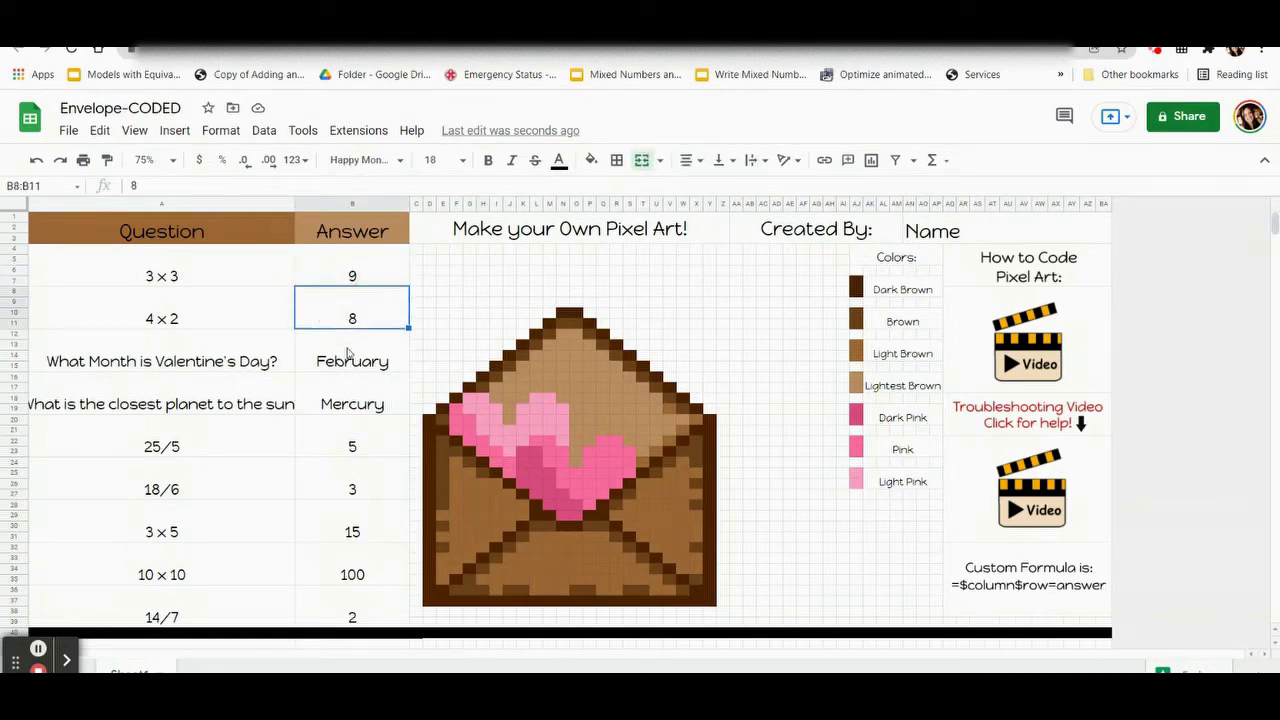
pyautogui.click(346, 362)
pyautogui.click(346, 410)
pyautogui.click(353, 445)
pyautogui.click(354, 489)
pyautogui.click(356, 528)
pyautogui.click(358, 576)
pyautogui.click(367, 611)
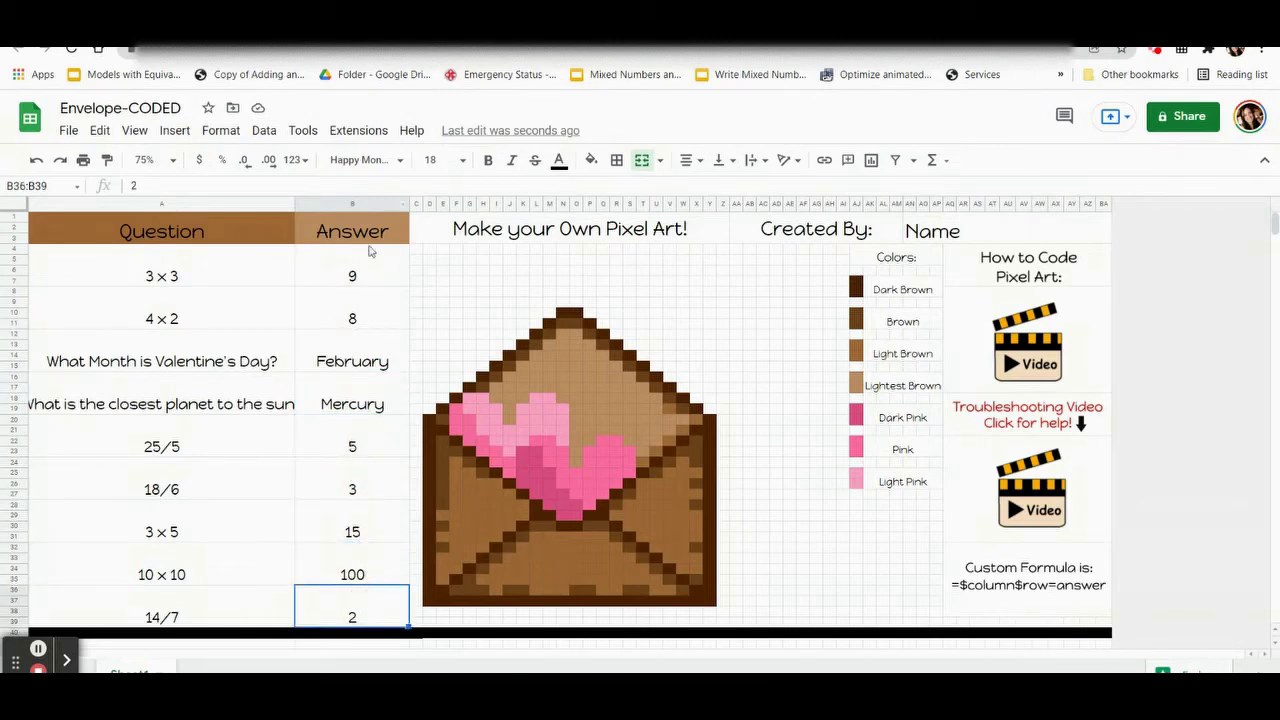
pyautogui.click(356, 278)
pyautogui.click(356, 278)
pyautogui.click(345, 318)
pyautogui.click(342, 352)
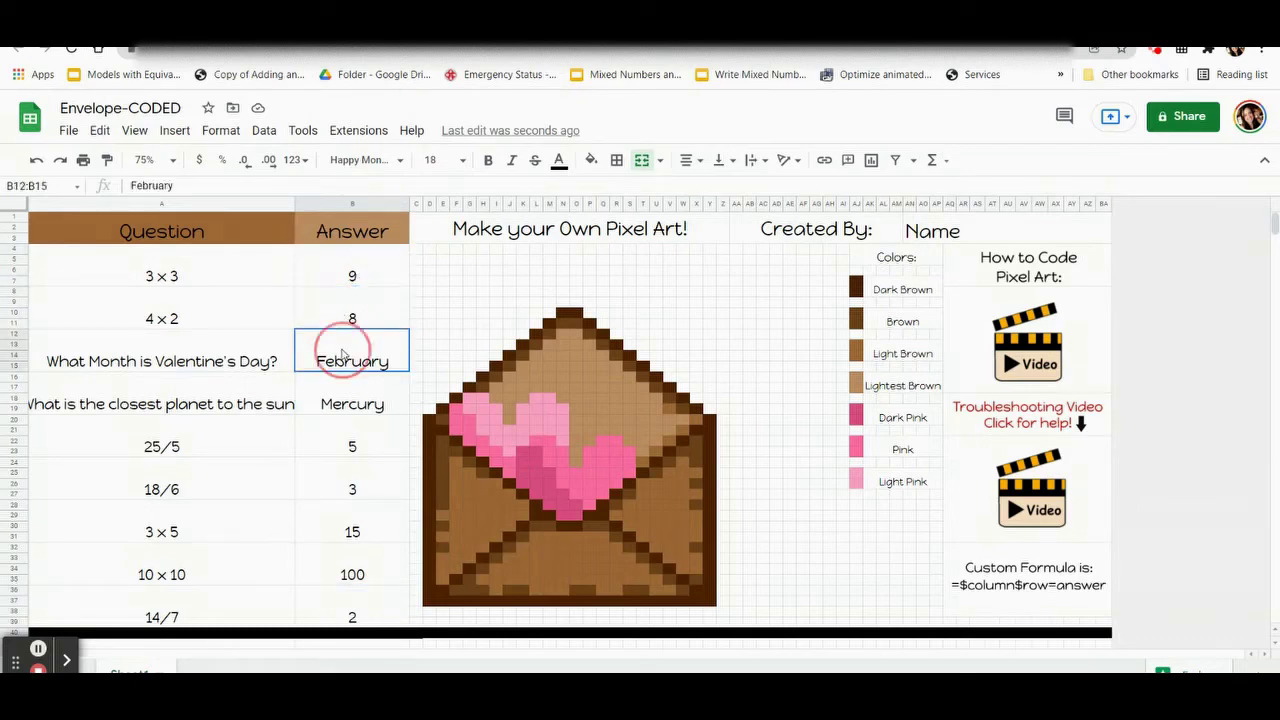
pyautogui.click(334, 268)
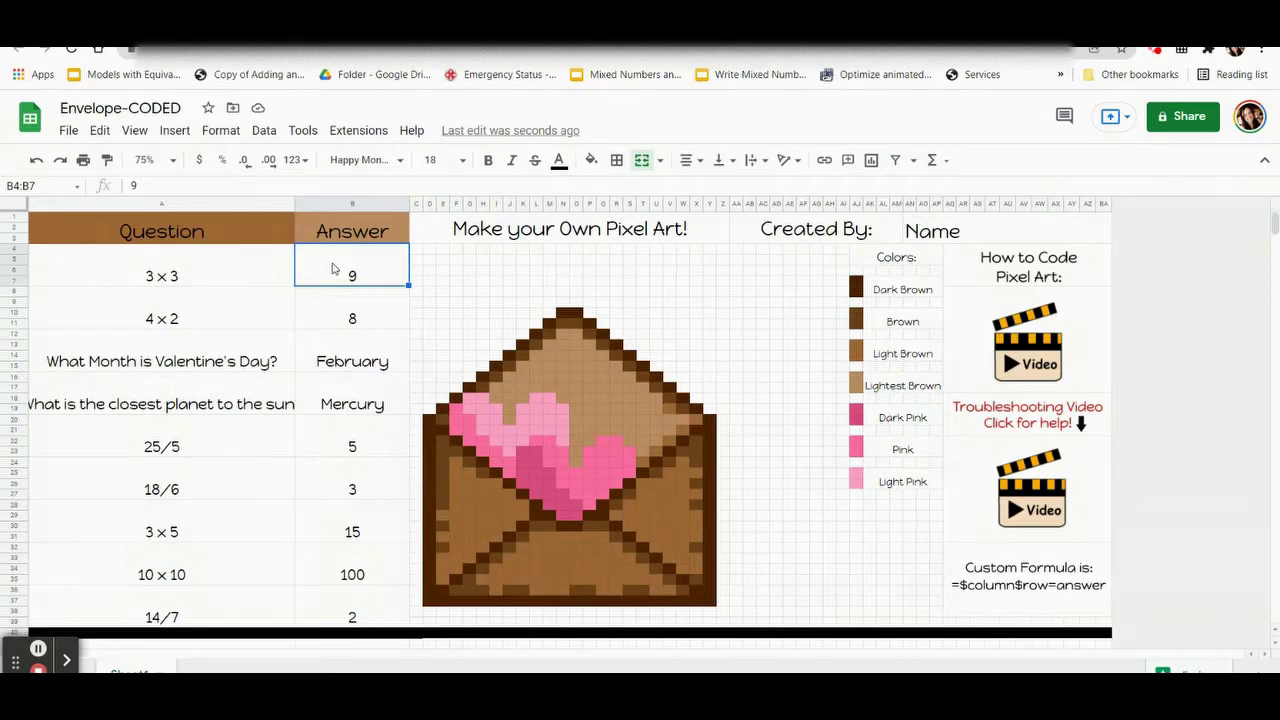
pyautogui.click(355, 320)
pyautogui.click(358, 363)
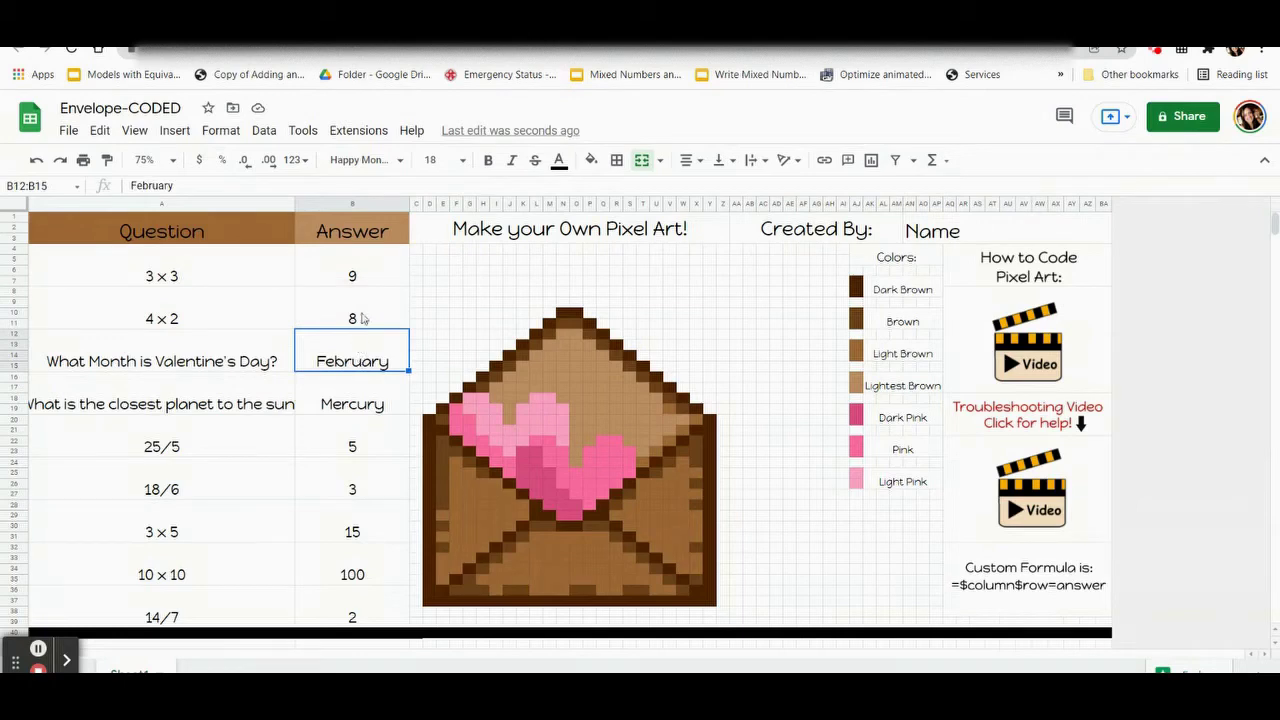
pyautogui.click(365, 275)
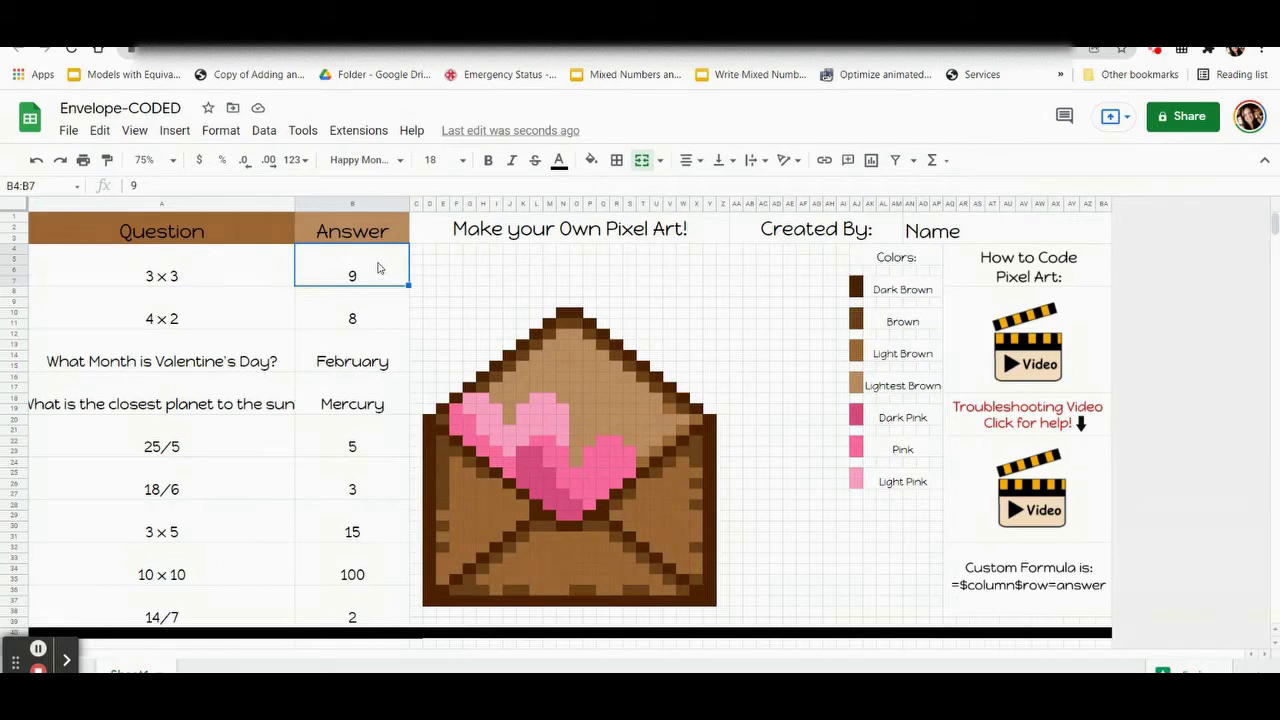
pyautogui.click(367, 264)
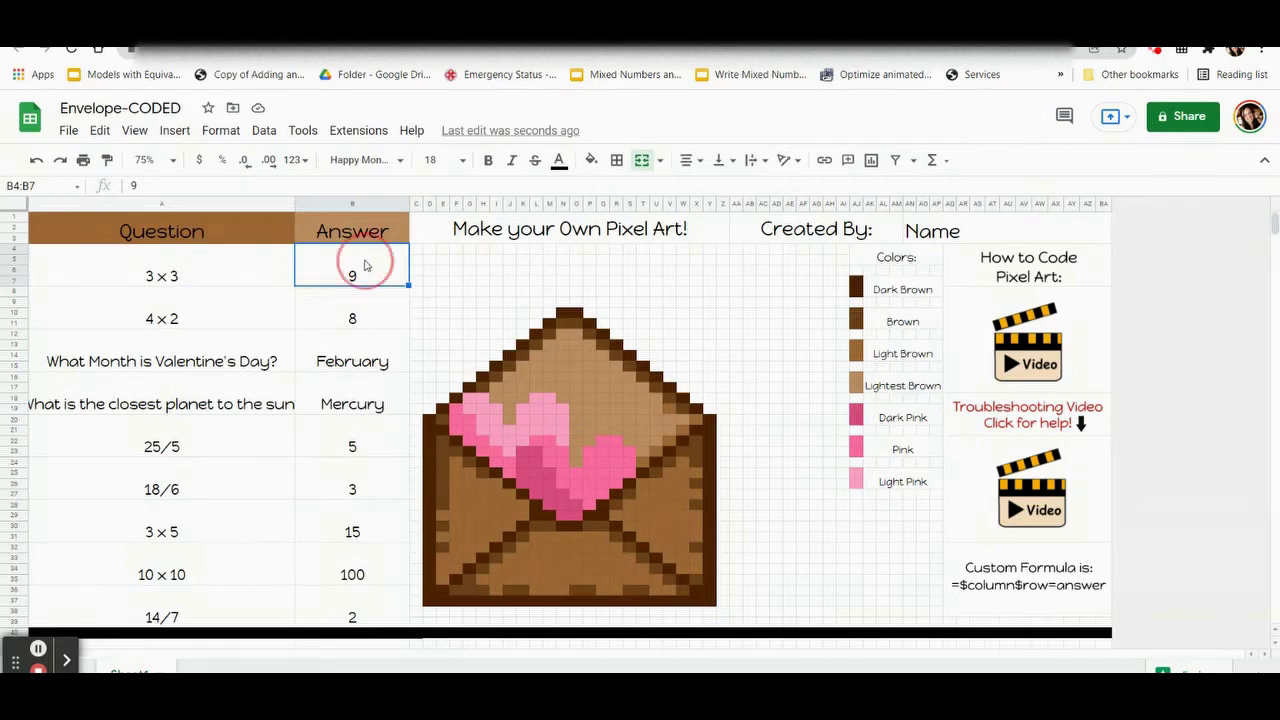
# Step: Examine the column letter of the Answer column and the row numbers that the first three merged answer cells span
pyautogui.click(353, 204)
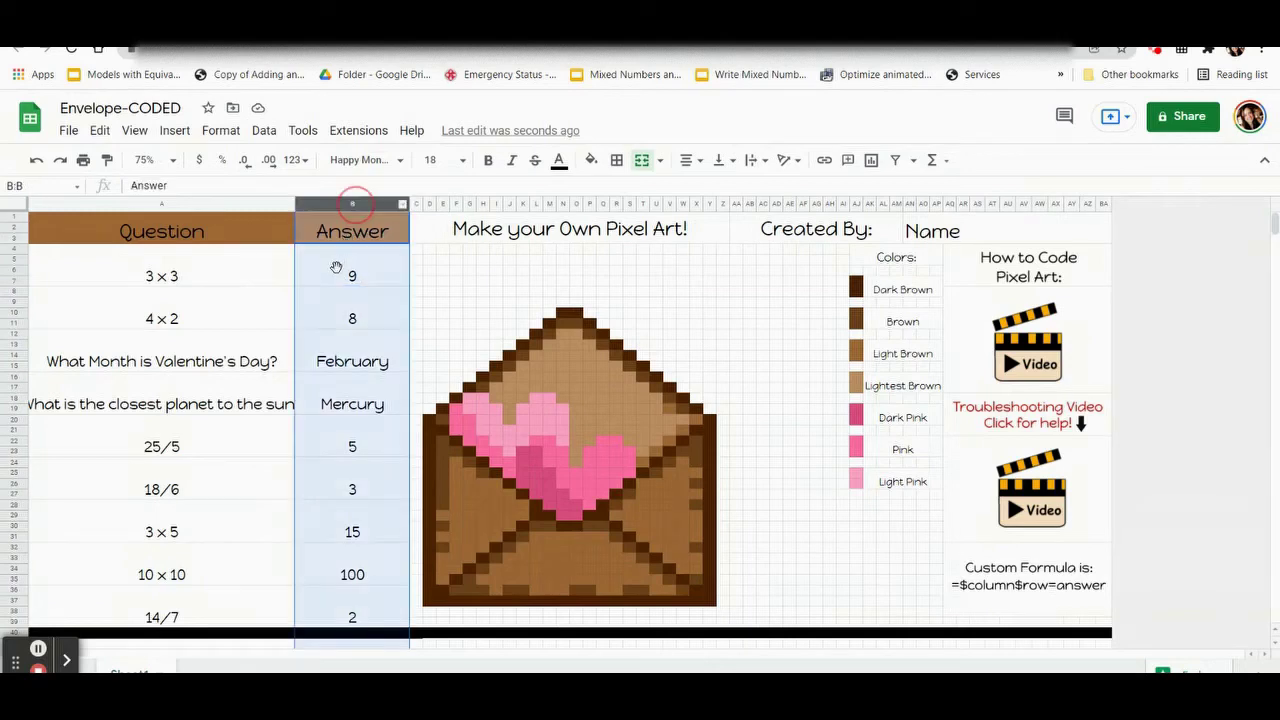
pyautogui.press('Down')
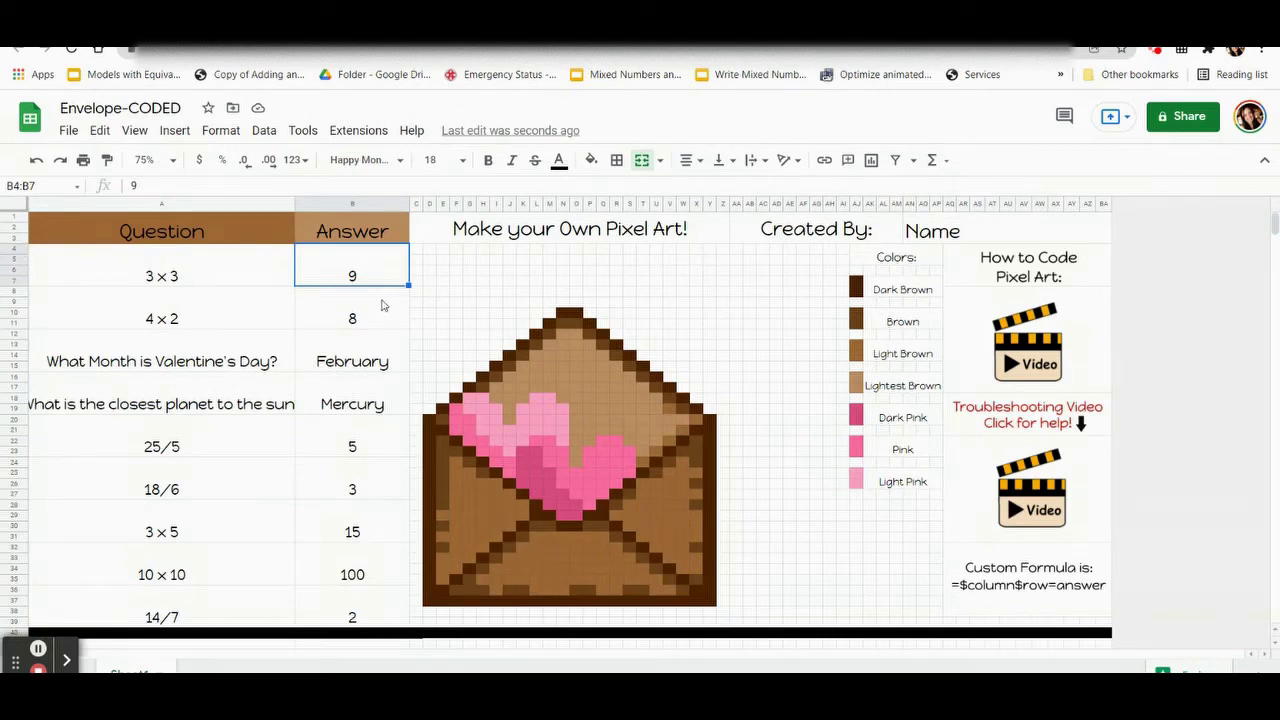
pyautogui.click(334, 277)
pyautogui.click(340, 318)
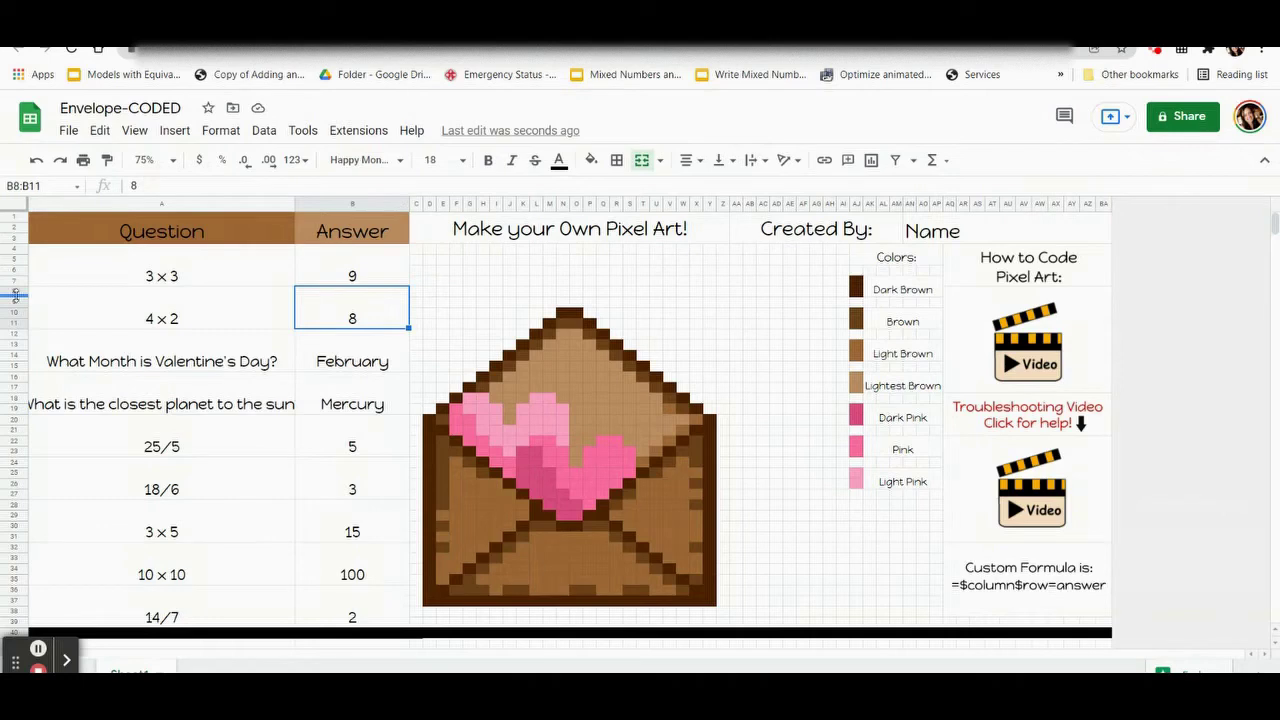
pyautogui.click(329, 340)
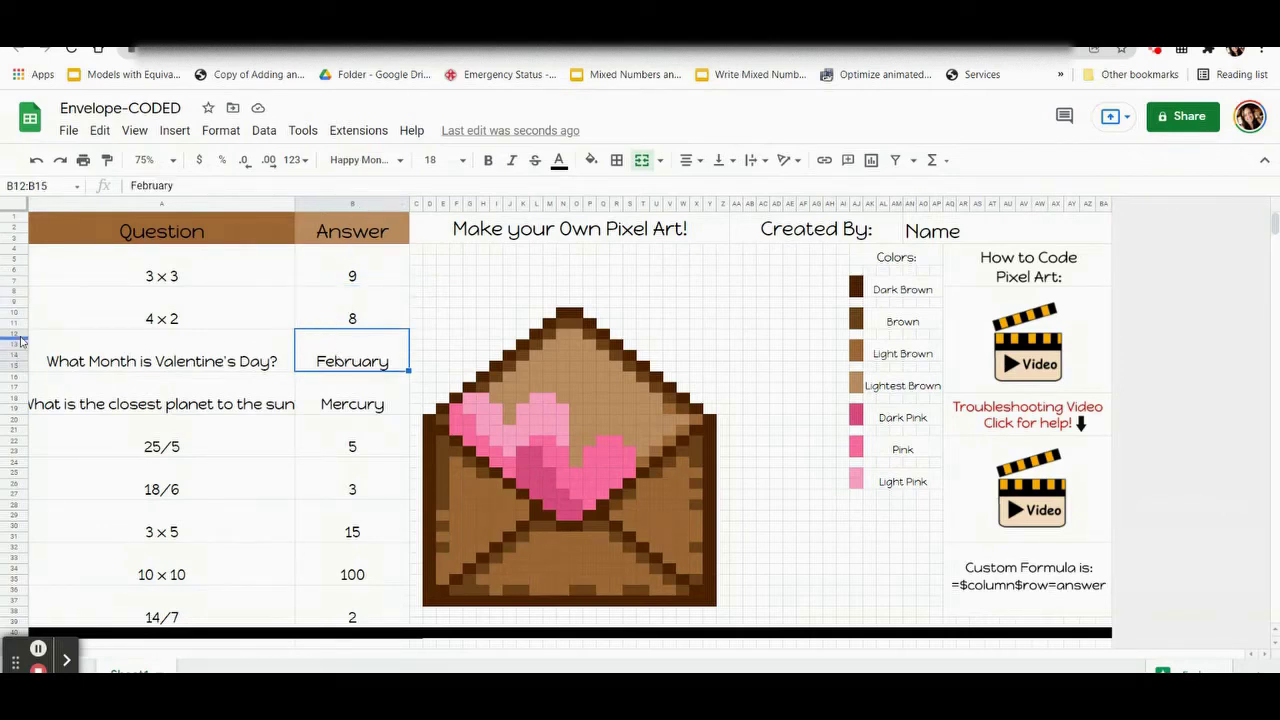
pyautogui.click(397, 260)
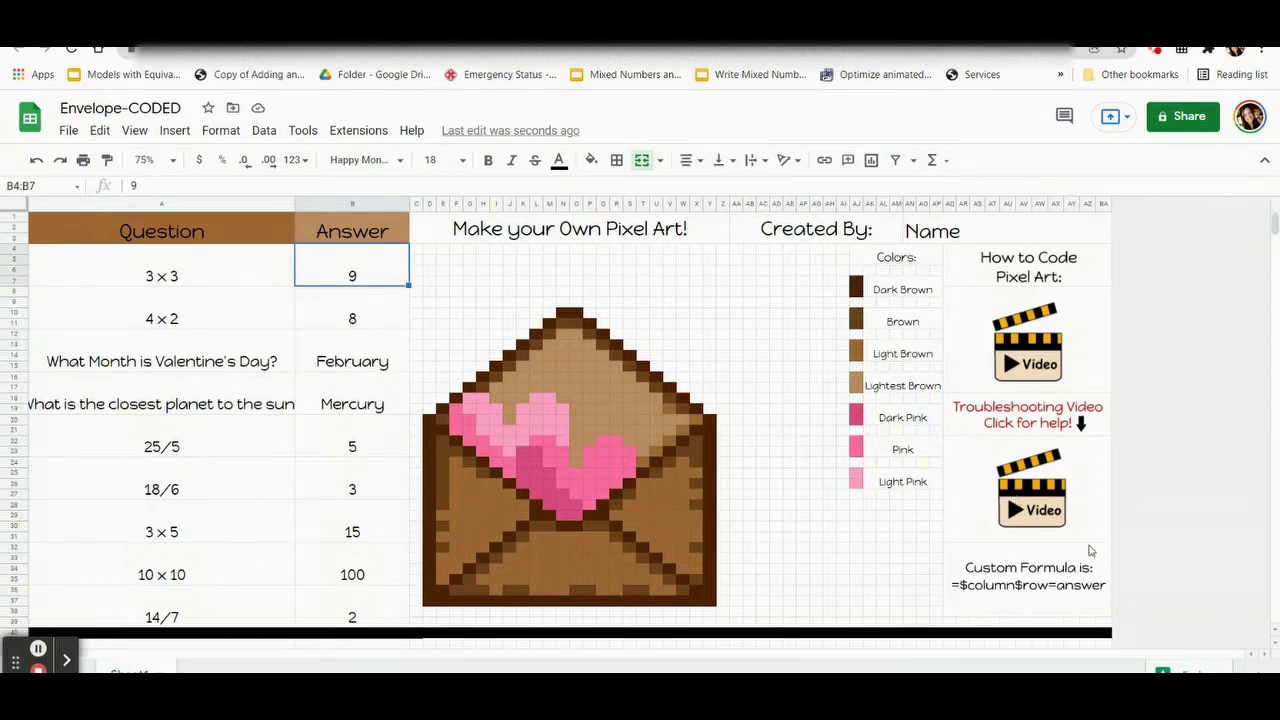
# Step: Compare the custom formula note =$column$row=answer with the column and rows of the first three answer cells
pyautogui.moveTo(1094, 548)
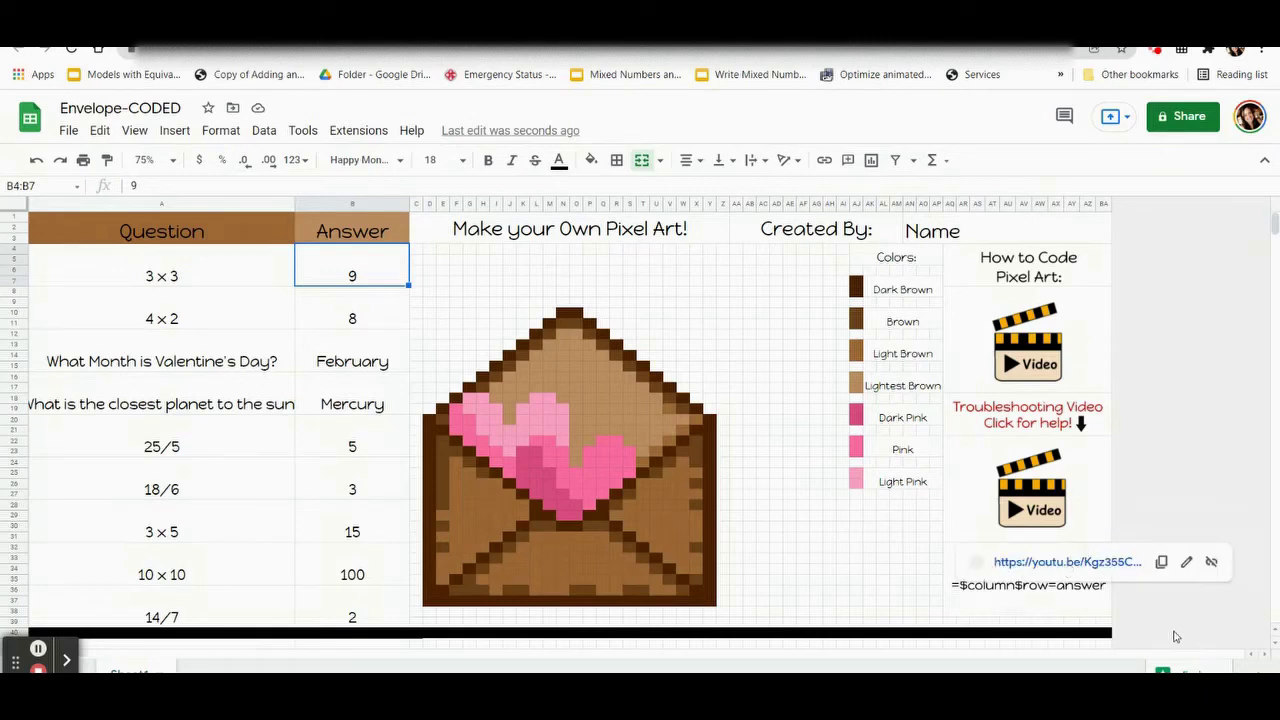
pyautogui.click(996, 597)
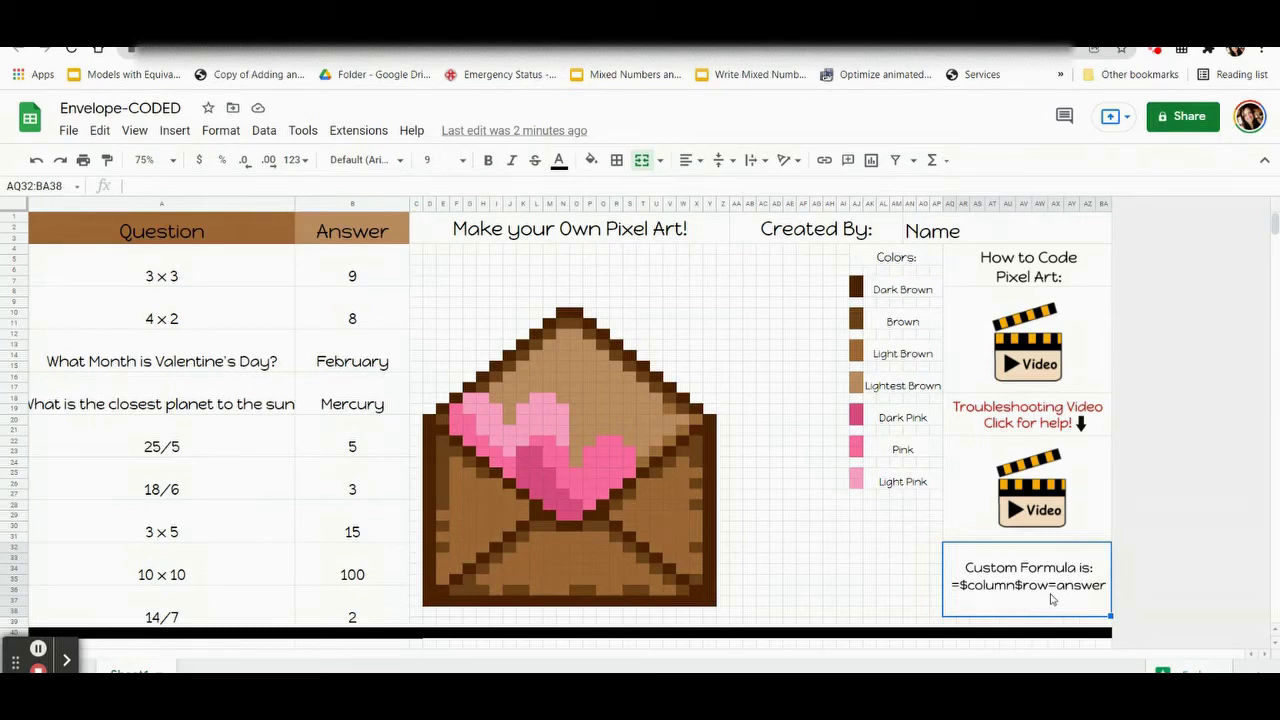
pyautogui.click(376, 287)
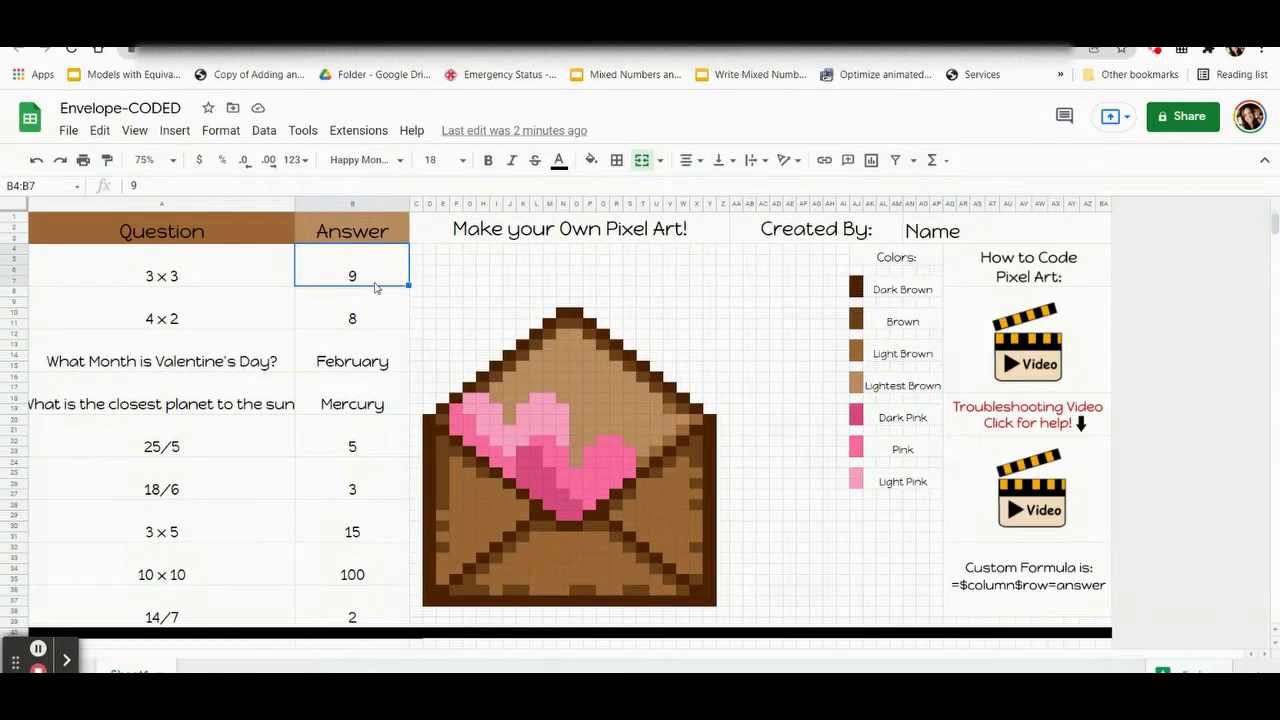
pyautogui.click(366, 271)
pyautogui.click(352, 205)
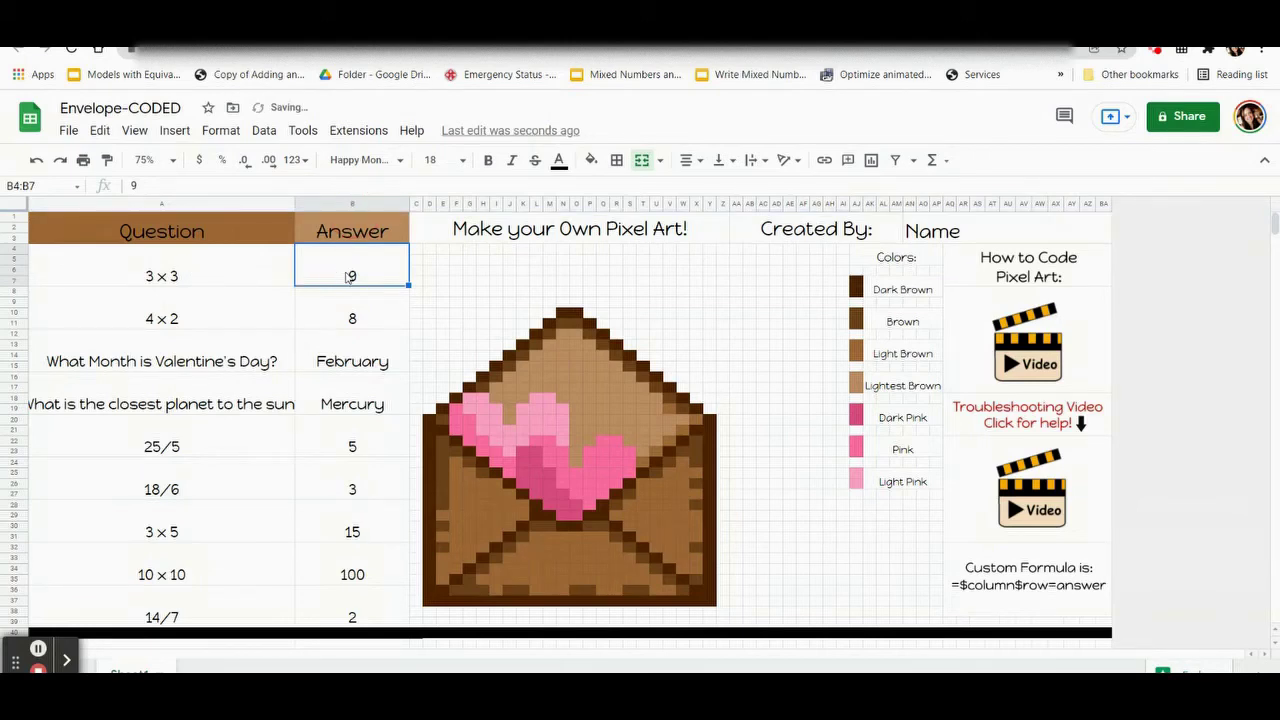
pyautogui.click(357, 315)
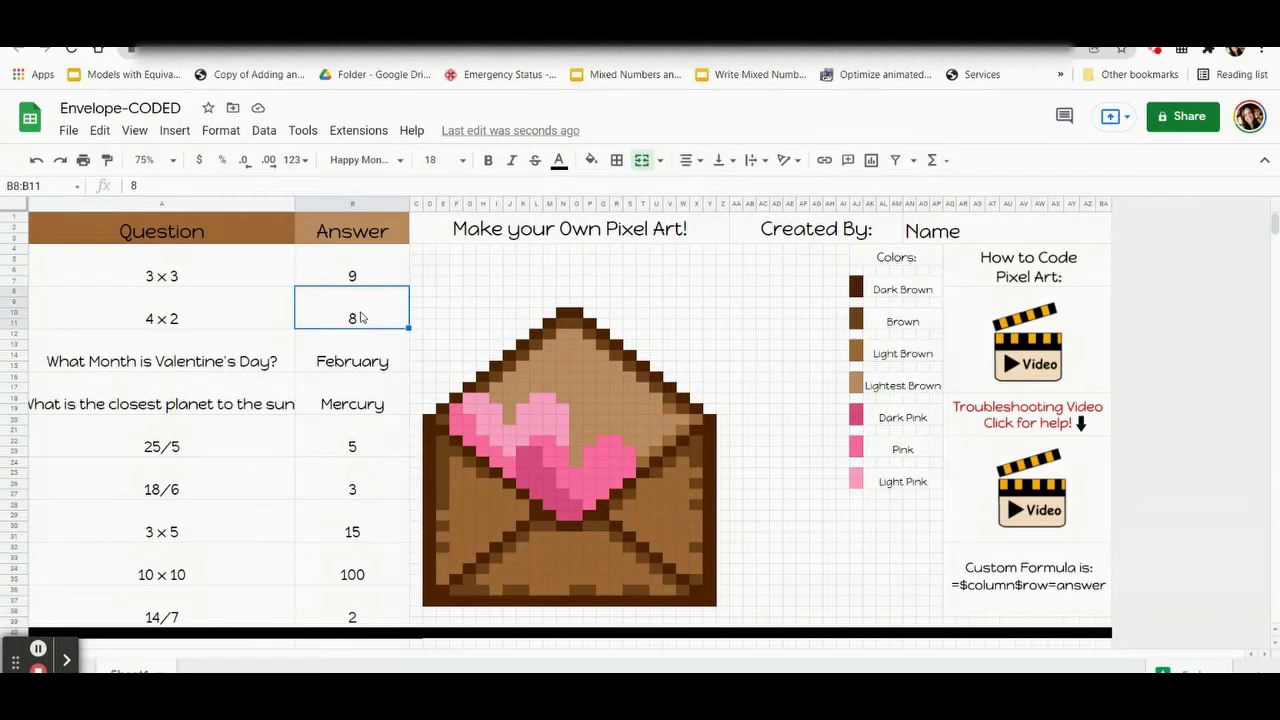
pyautogui.click(346, 350)
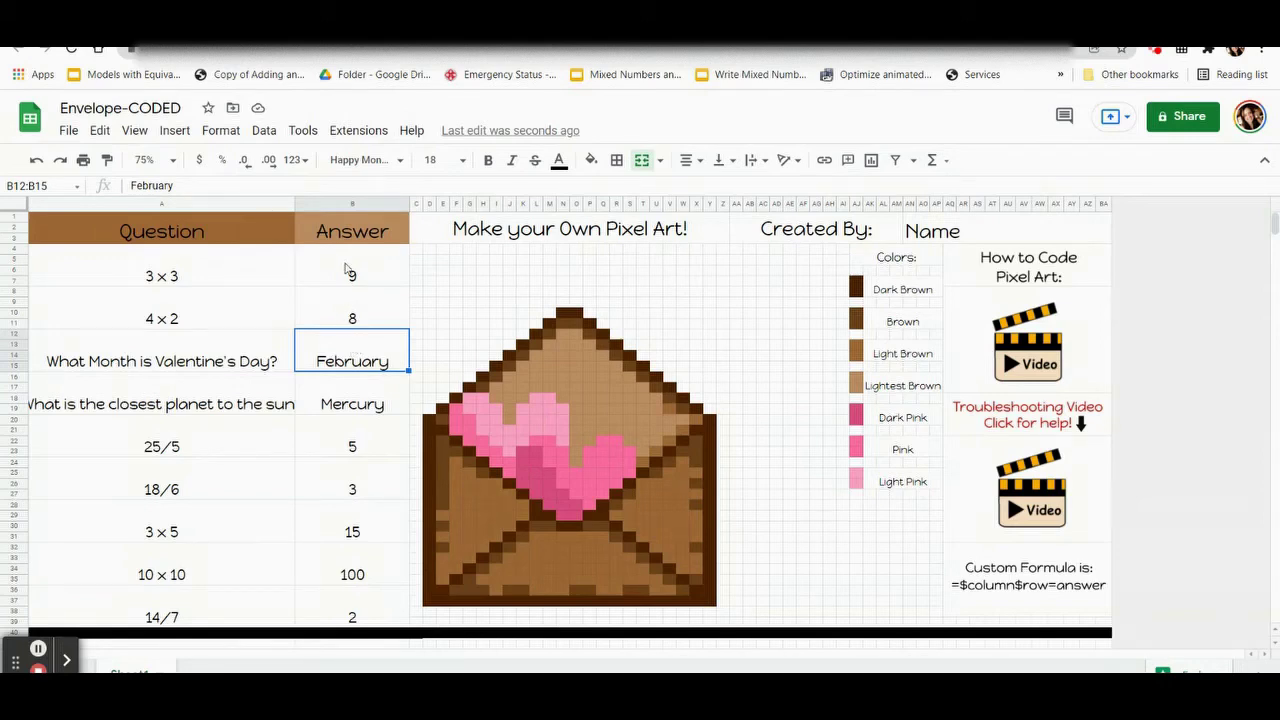
pyautogui.click(346, 268)
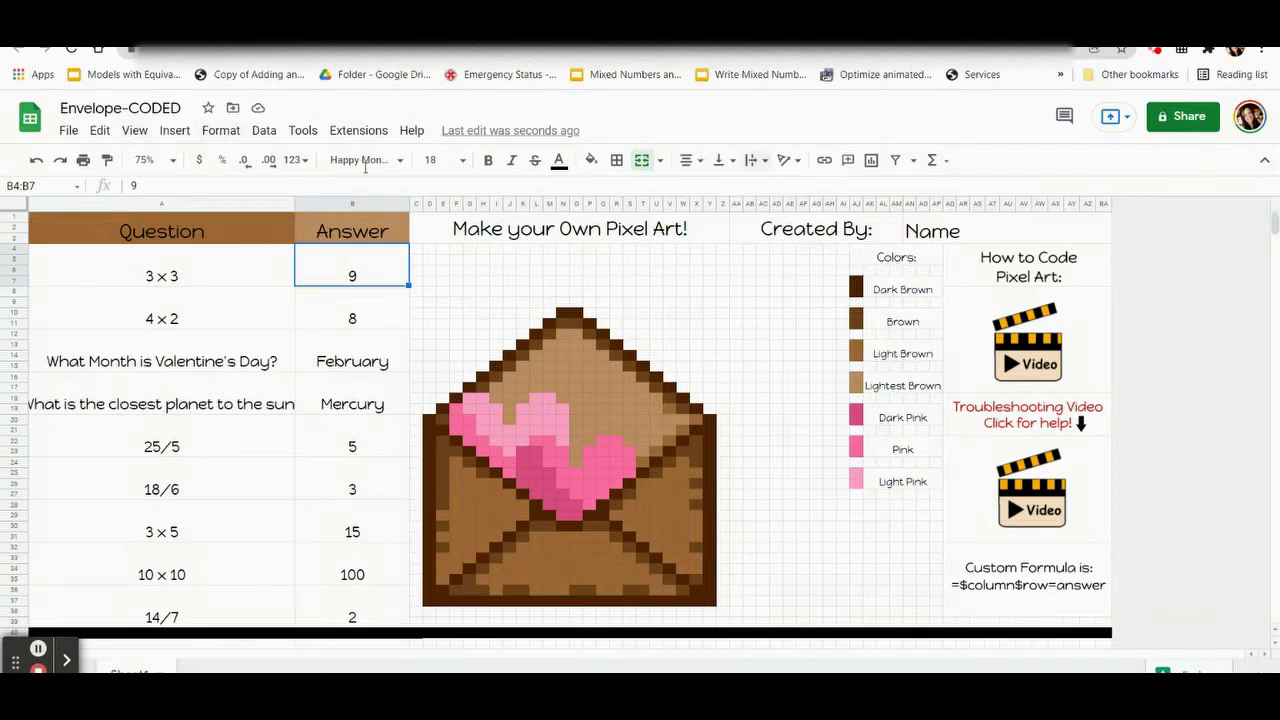
# Step: Start a single-color conditional format rule for the "3 x 3" answer cell, B4:B7, and open its fill color choices
pyautogui.click(221, 131)
pyautogui.click(290, 415)
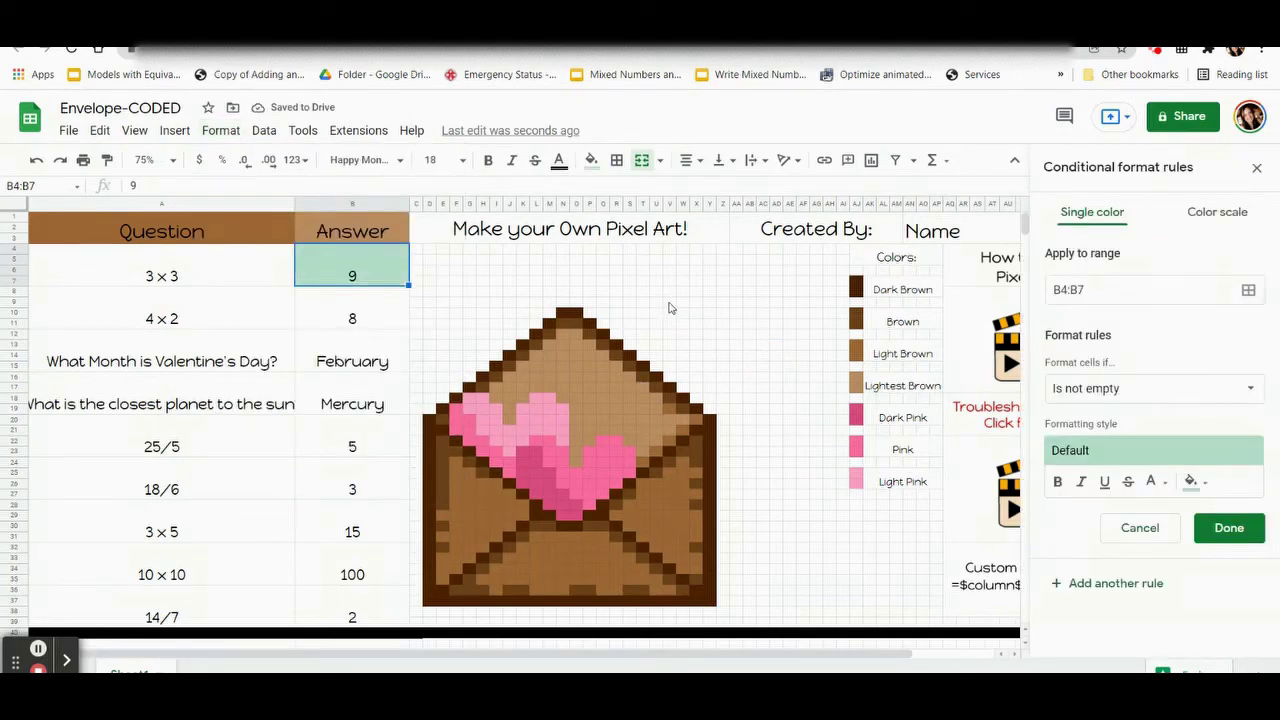
pyautogui.moveTo(794, 398)
pyautogui.click(1199, 487)
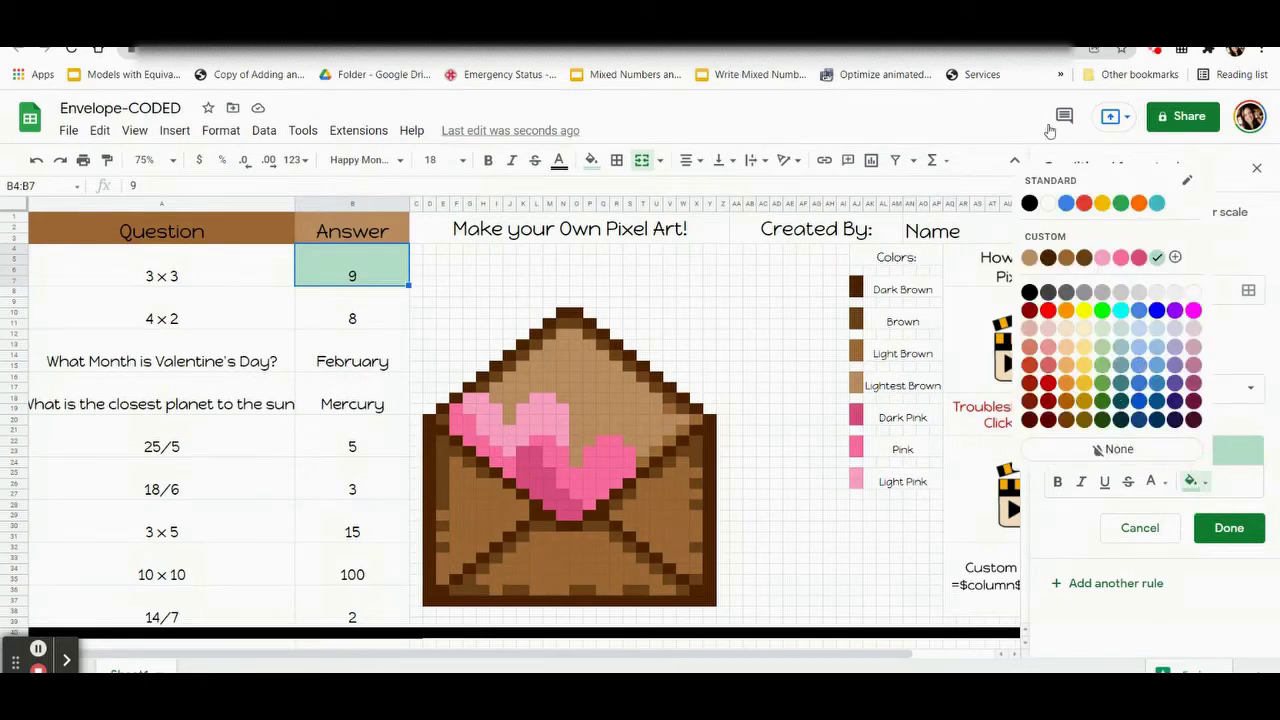
# Step: Check which custom fill a light pink heart cell uses and set the B4:B7 rule's fill to that color, #ffa3c5
pyautogui.click(535, 422)
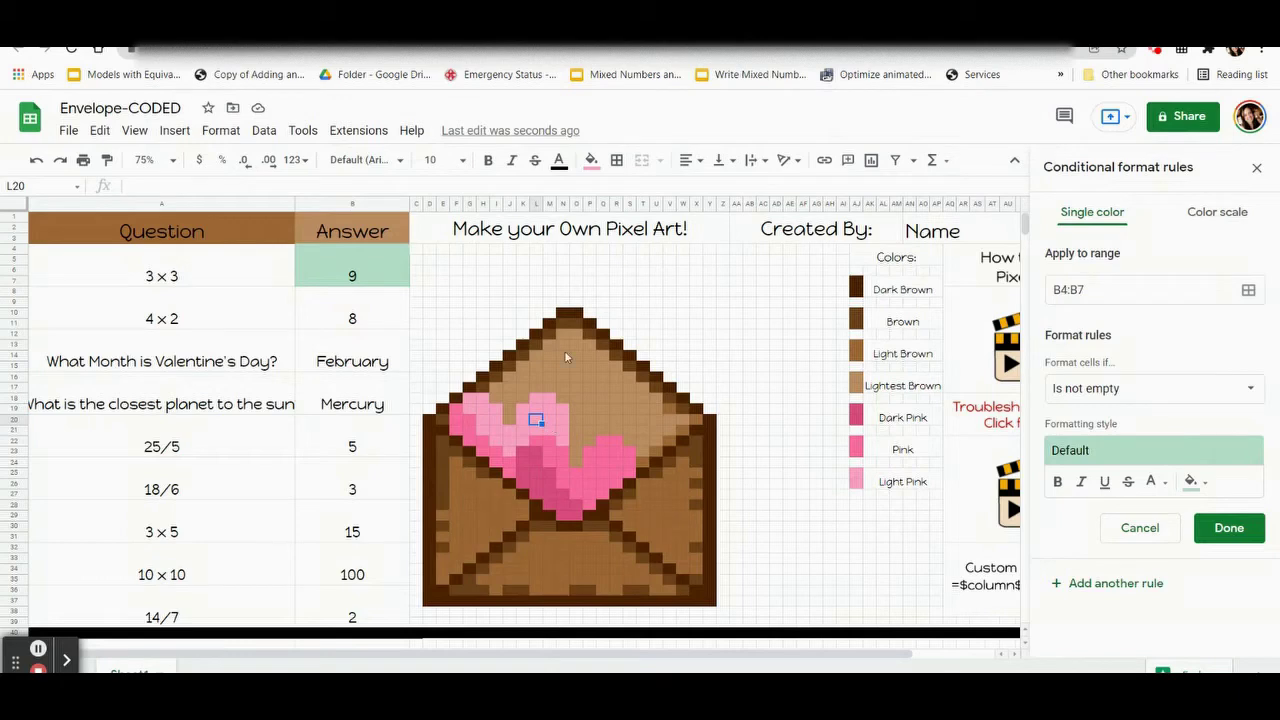
pyautogui.click(592, 162)
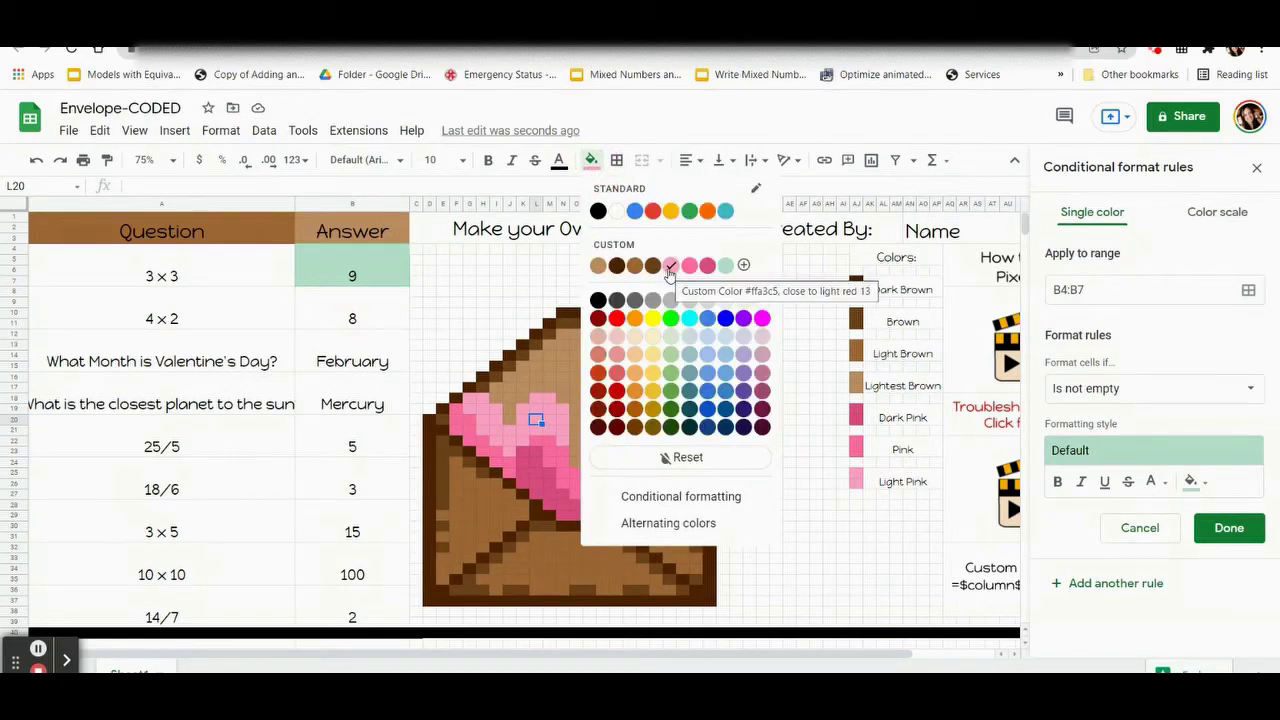
pyautogui.click(354, 263)
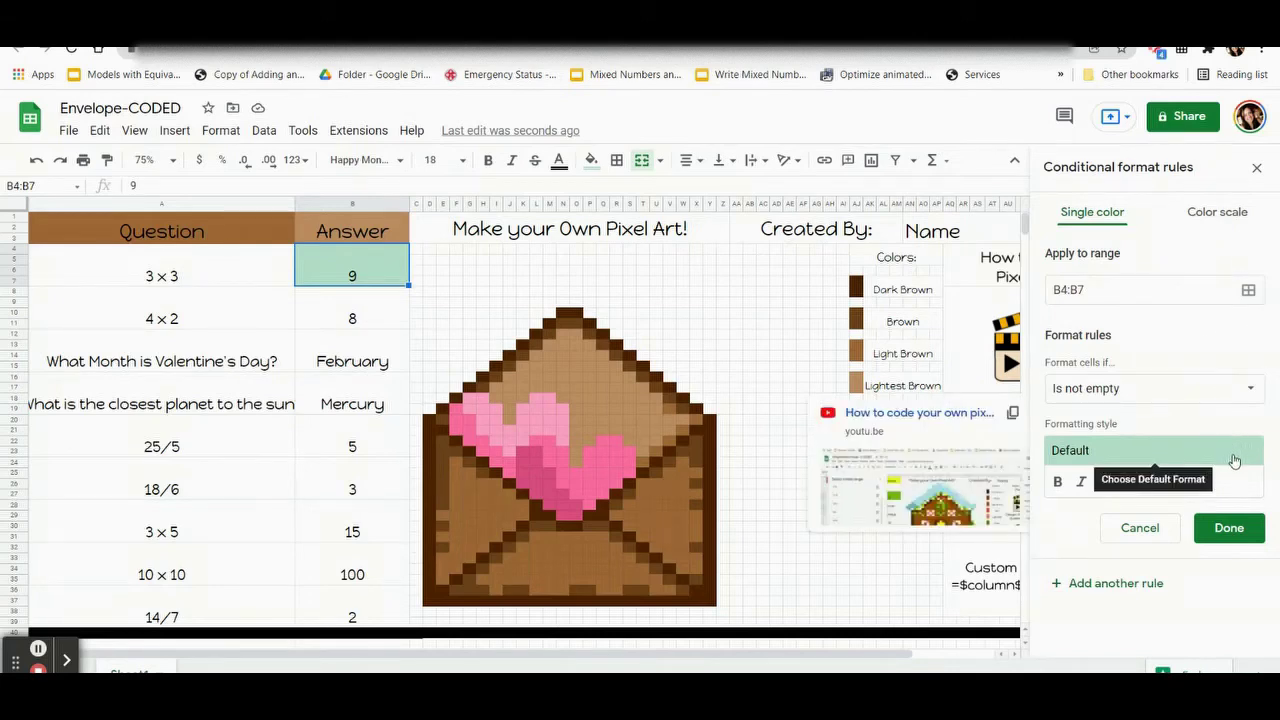
pyautogui.click(1192, 481)
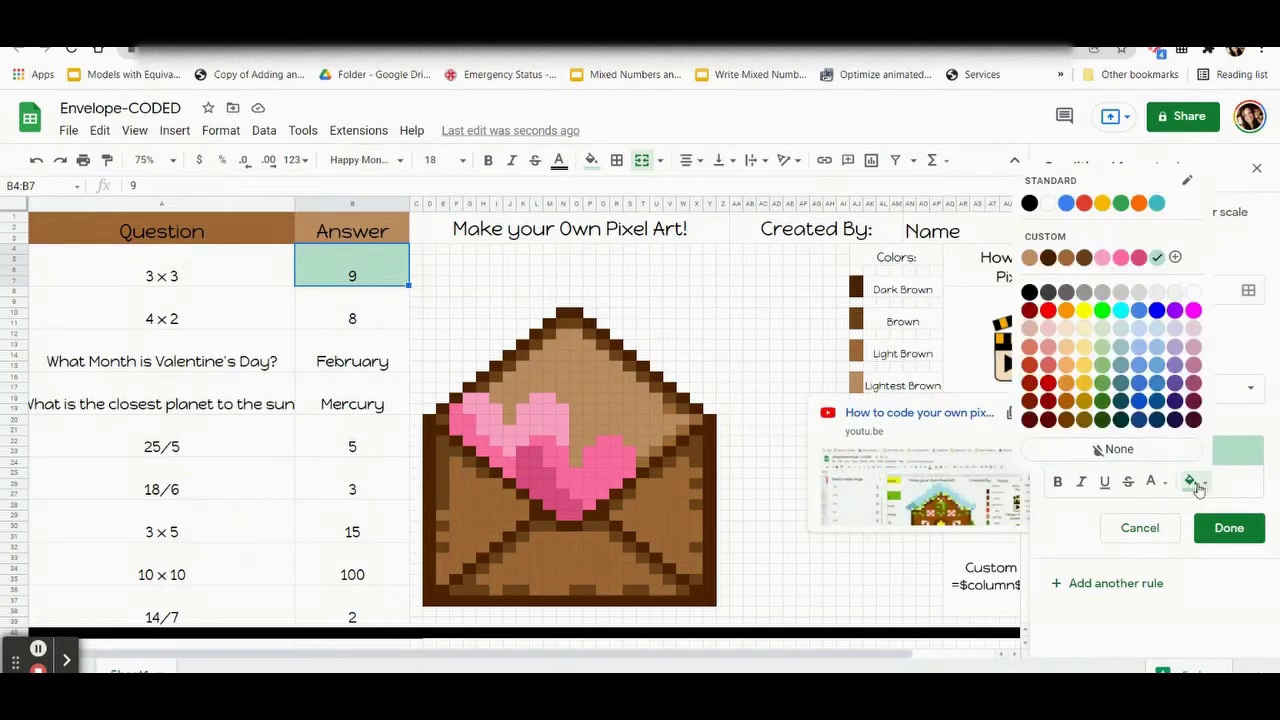
pyautogui.click(1104, 259)
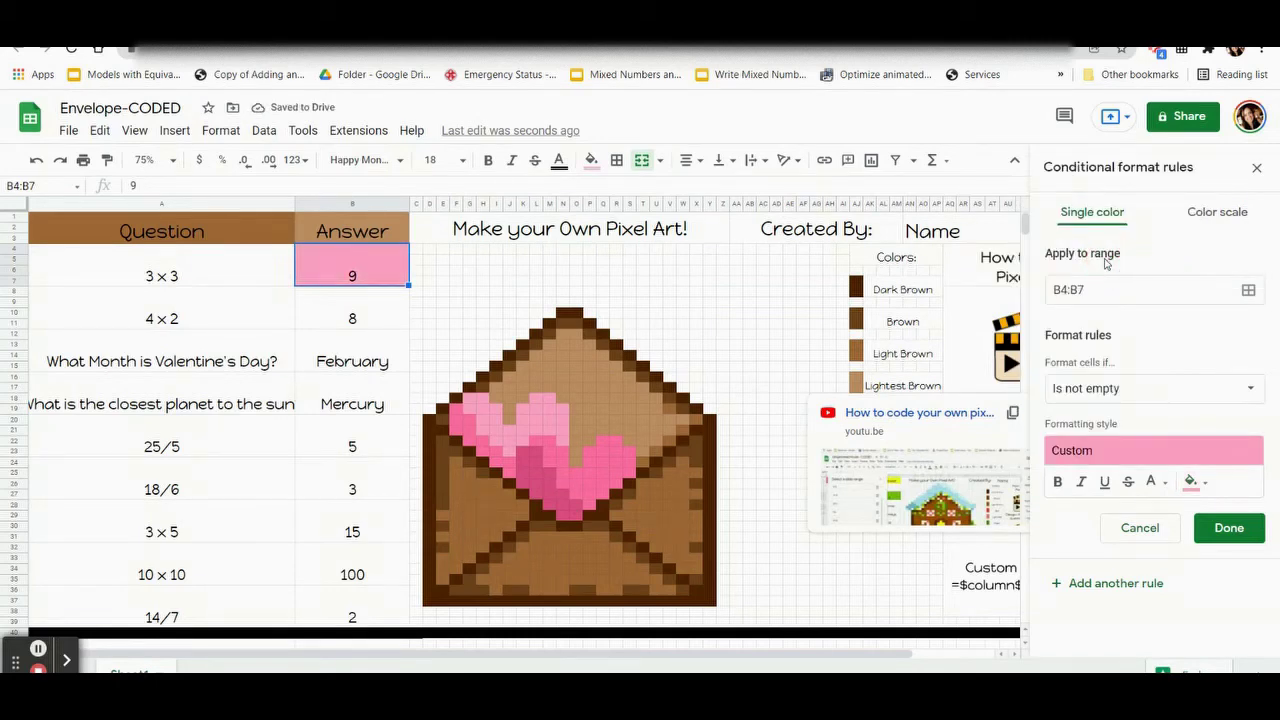
# Step: Set the rule's condition to the custom formula =$b$4=9 and save the rule
pyautogui.click(1115, 393)
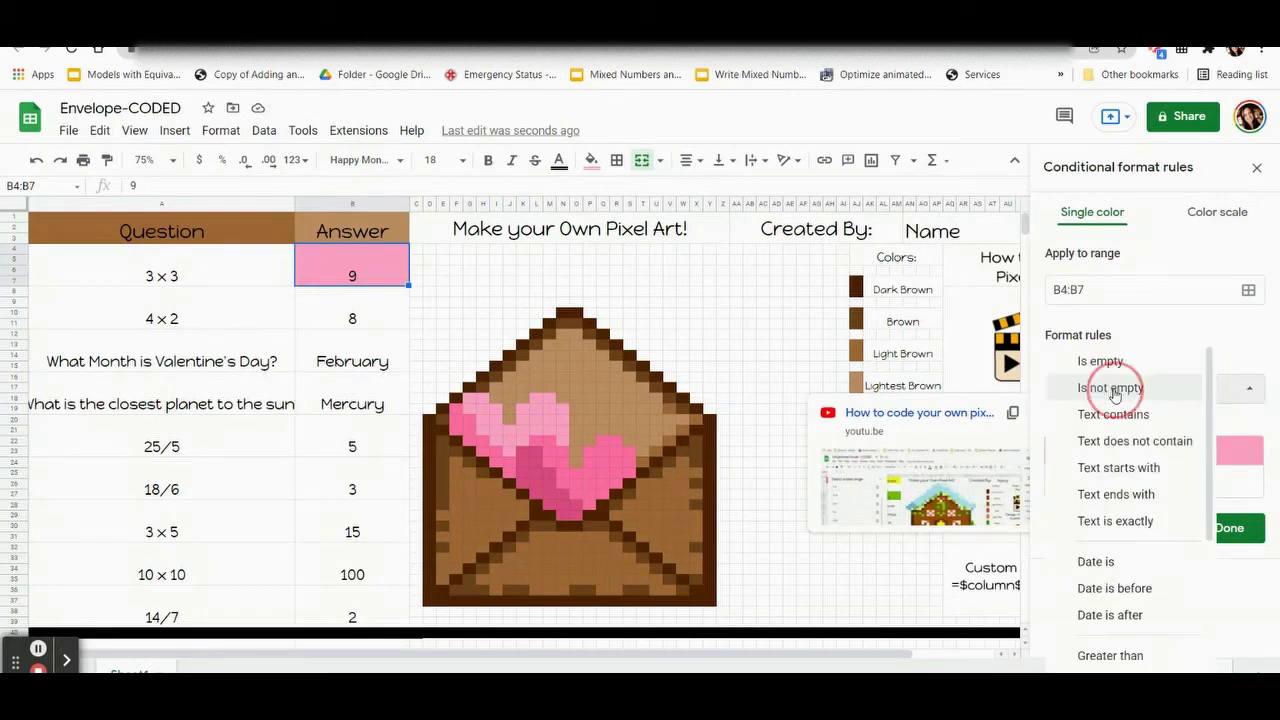
pyautogui.scroll(-3, 1125, 392)
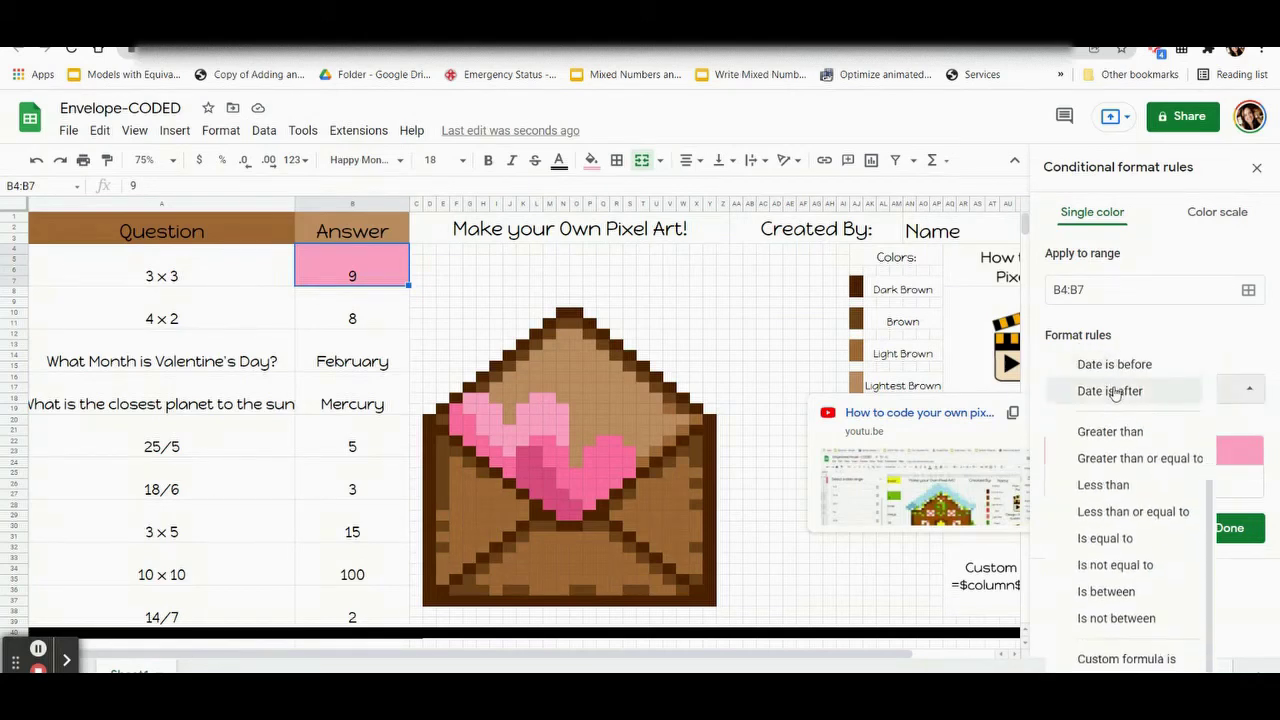
pyautogui.click(1125, 659)
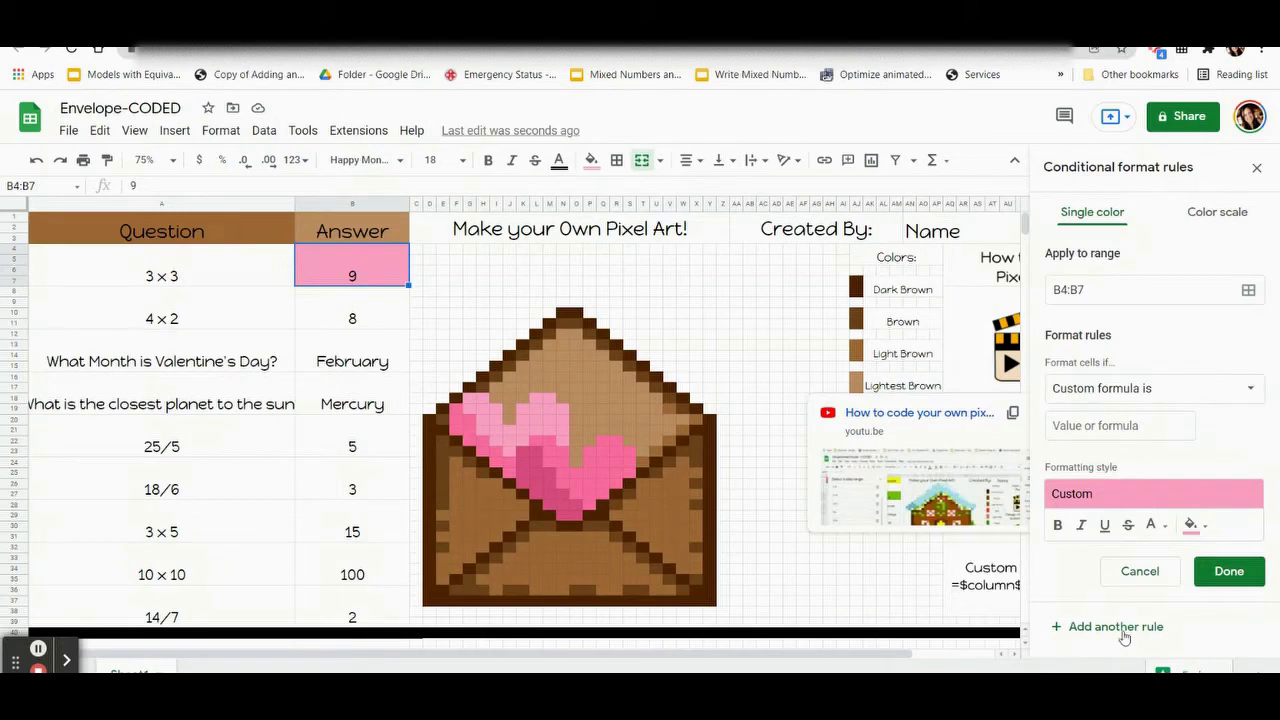
pyautogui.click(1068, 430)
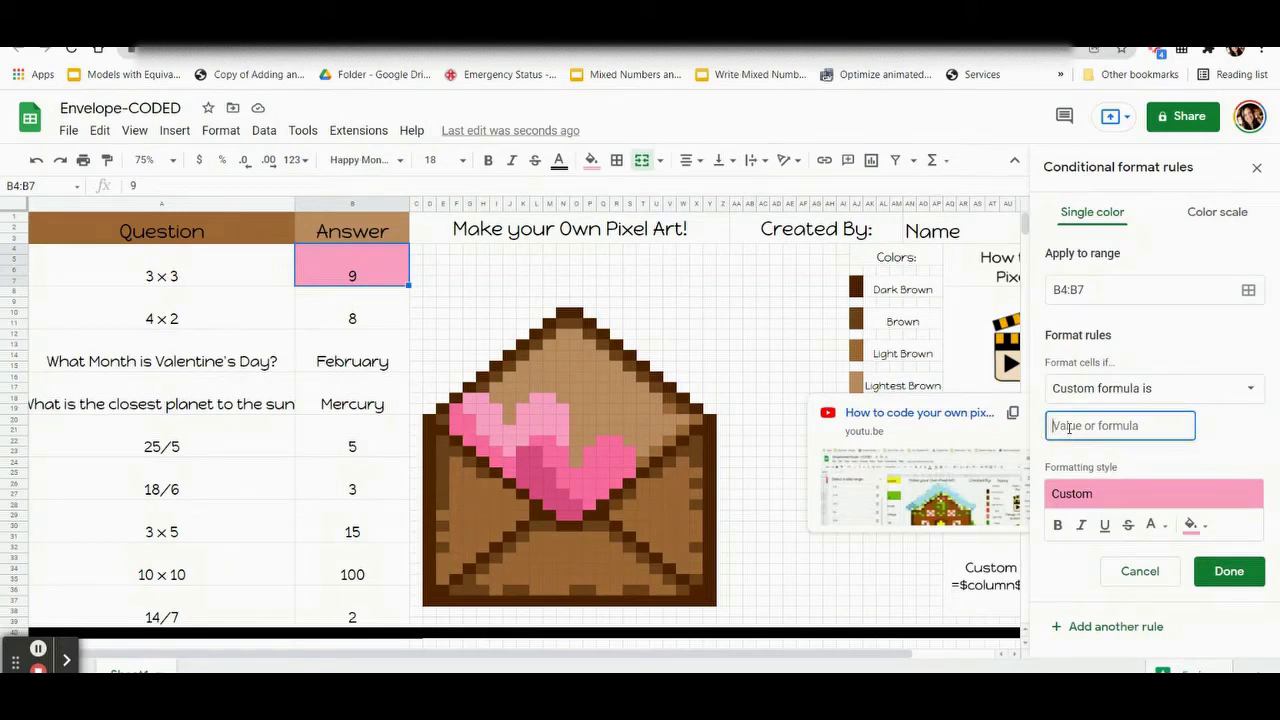
pyautogui.write('=$b$4=9')
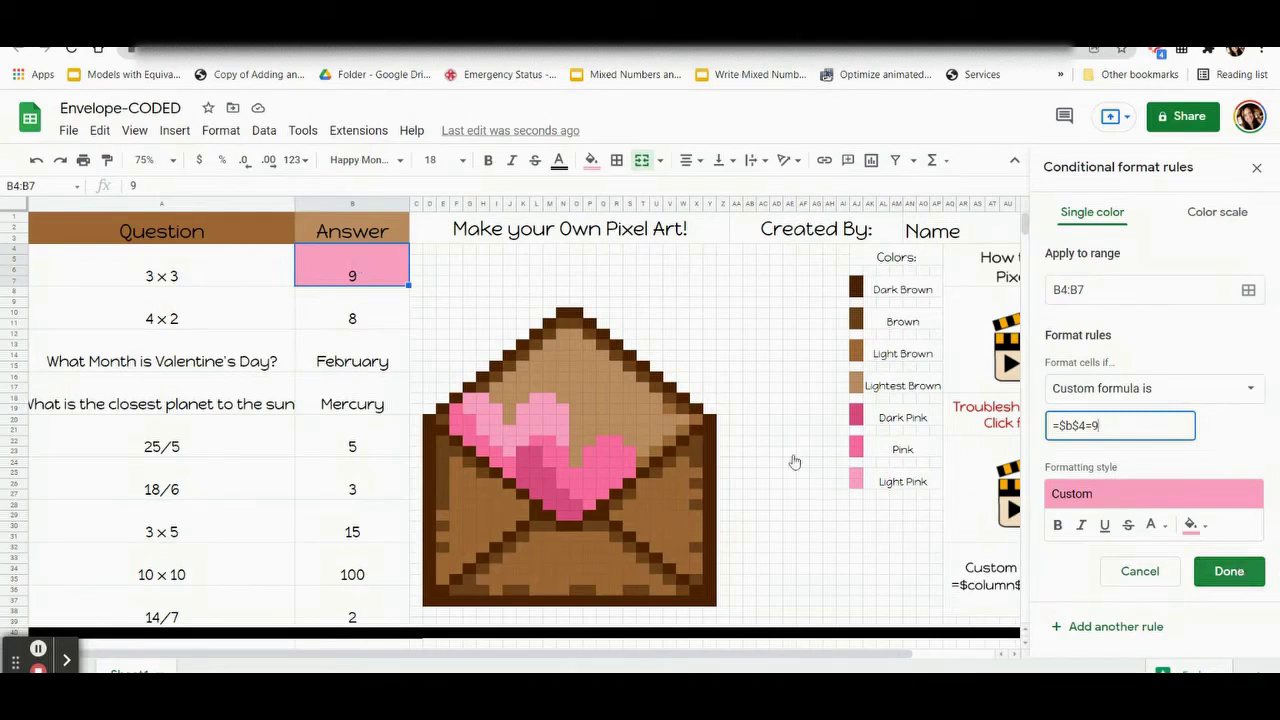
pyautogui.press('Return')
# Step: Test the rule by clearing the "3 x 3" answer, entering the wrong answer 8, and clearing it again
pyautogui.click(327, 320)
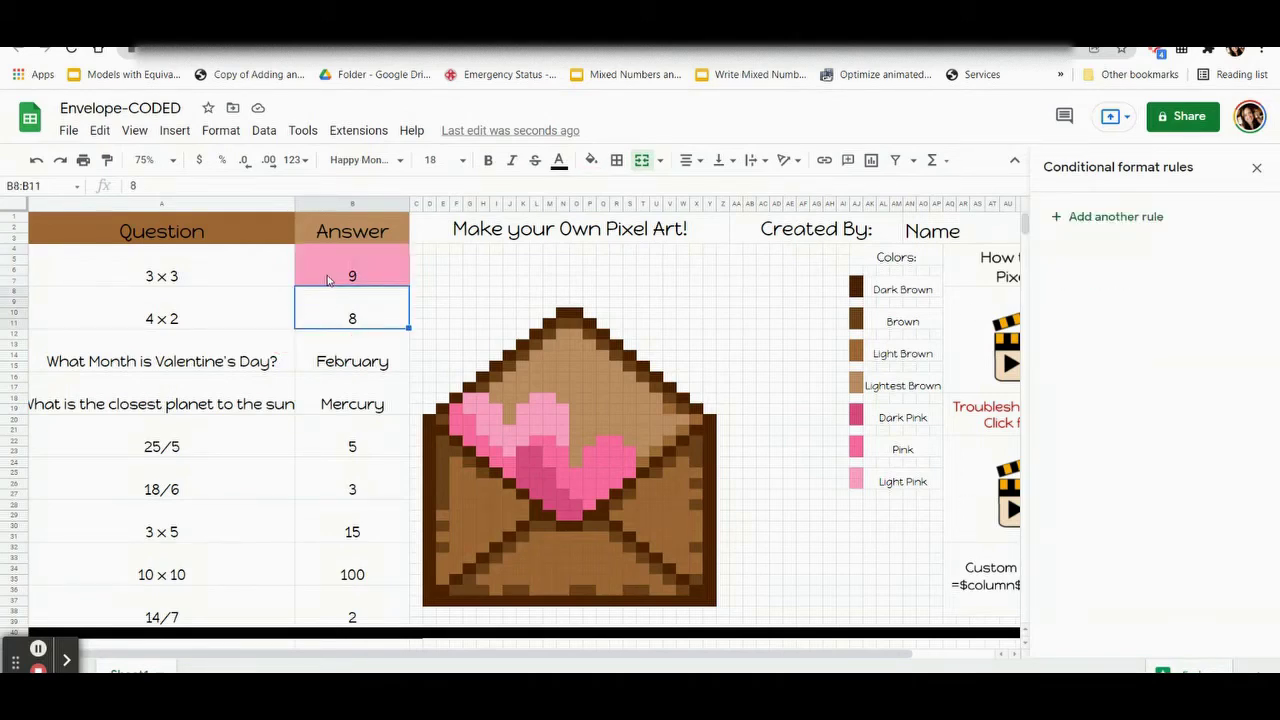
pyautogui.click(327, 280)
pyautogui.press('Delete')
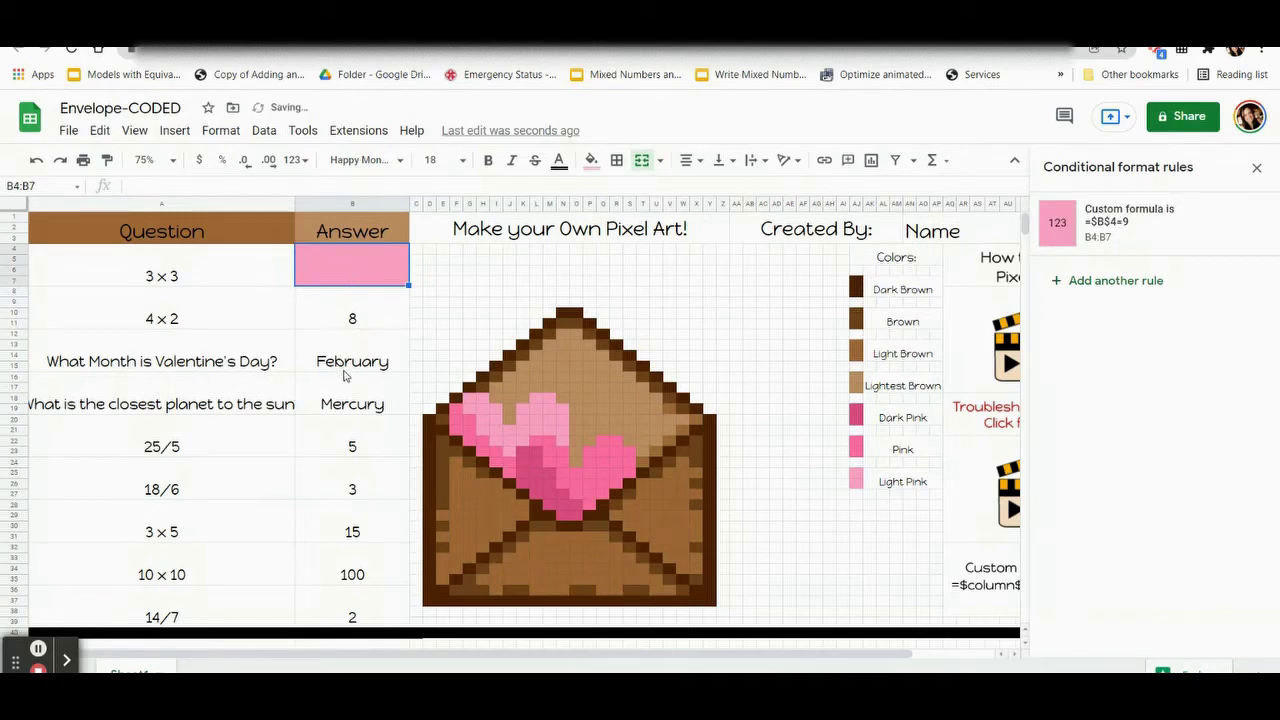
pyautogui.click(344, 368)
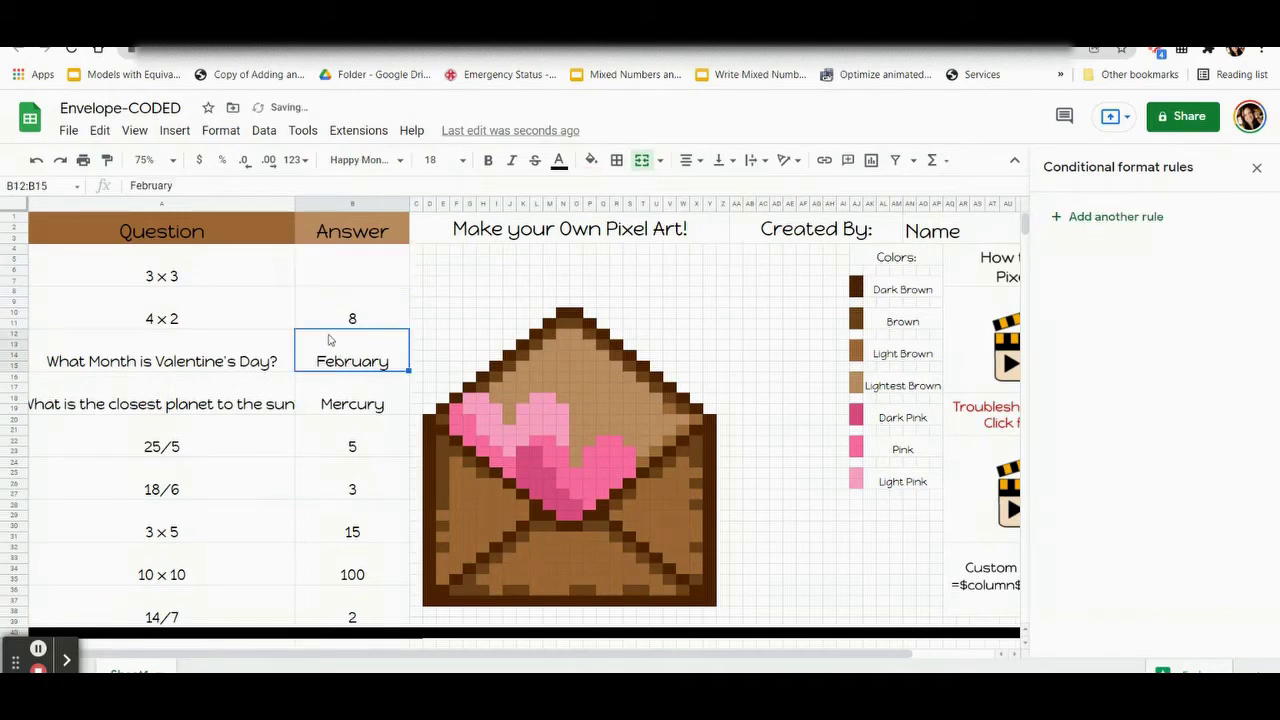
pyautogui.click(341, 285)
pyautogui.write('8')
pyautogui.press('Return')
pyautogui.click(338, 268)
pyautogui.press('Delete')
pyautogui.click(352, 352)
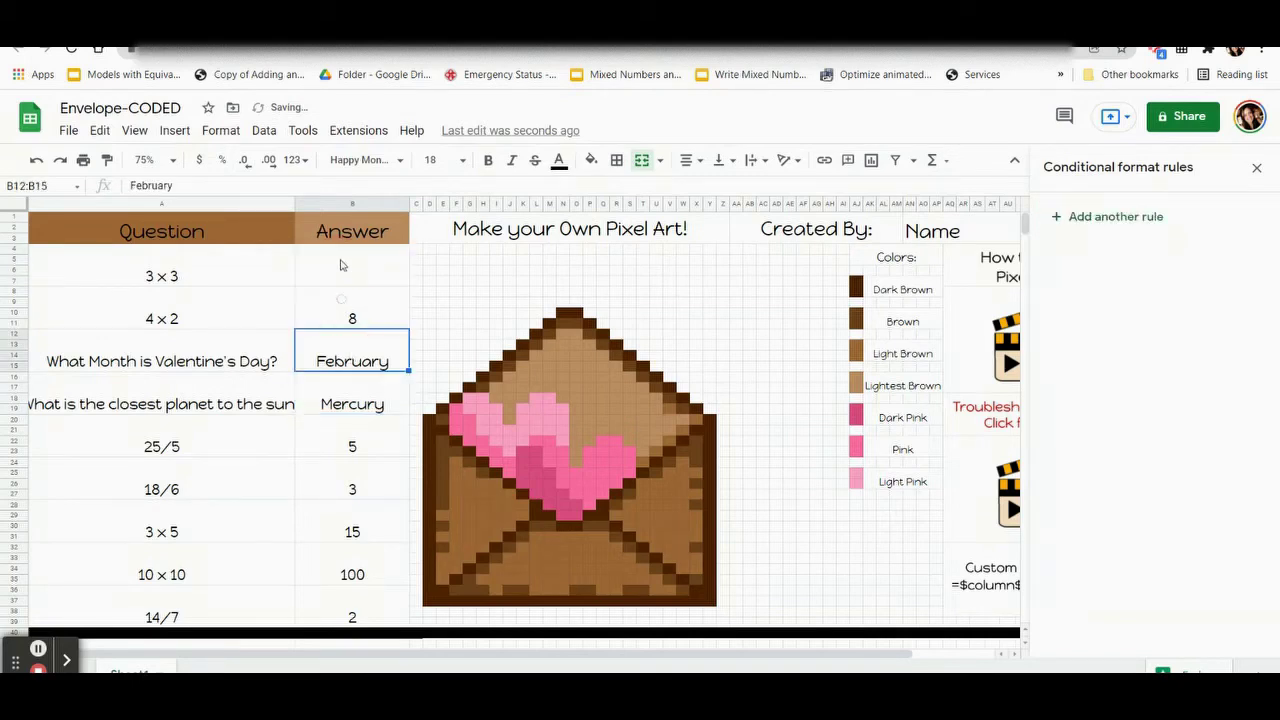
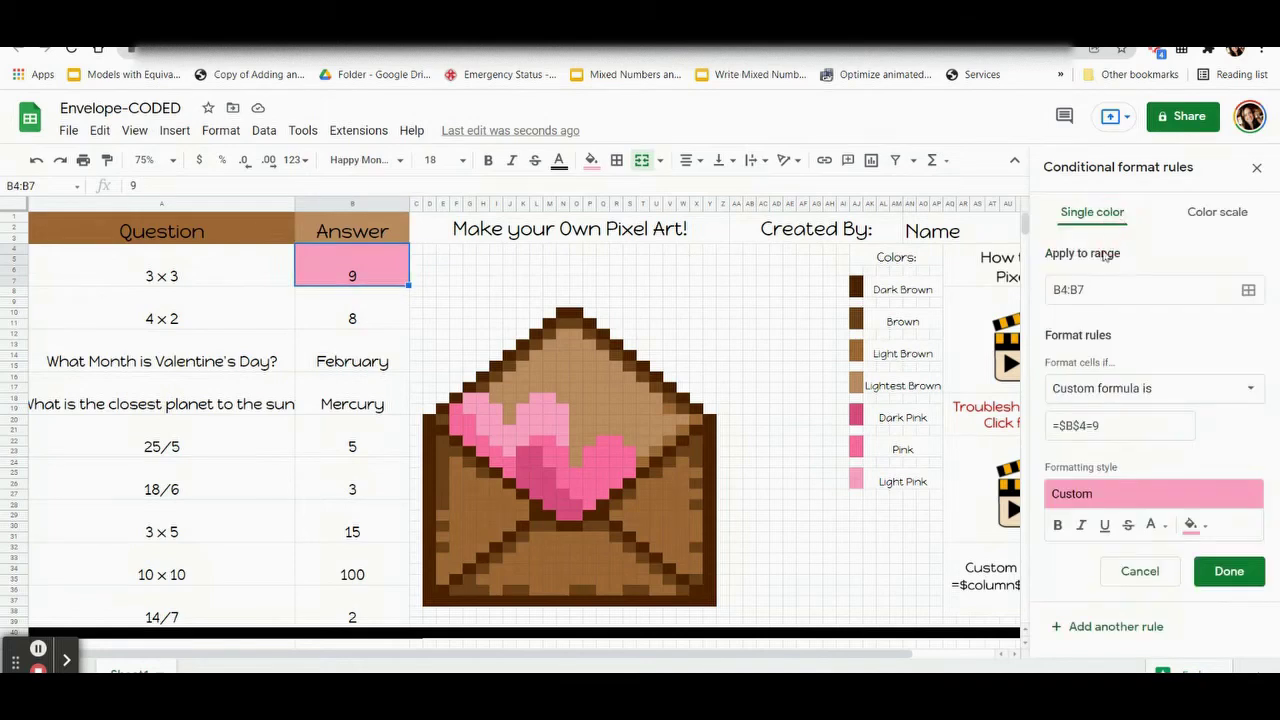
# Step: Open the range selection of the =$B$4=9 rule and add the light pink cells L18:M18 and K19:N19
pyautogui.click(1123, 289)
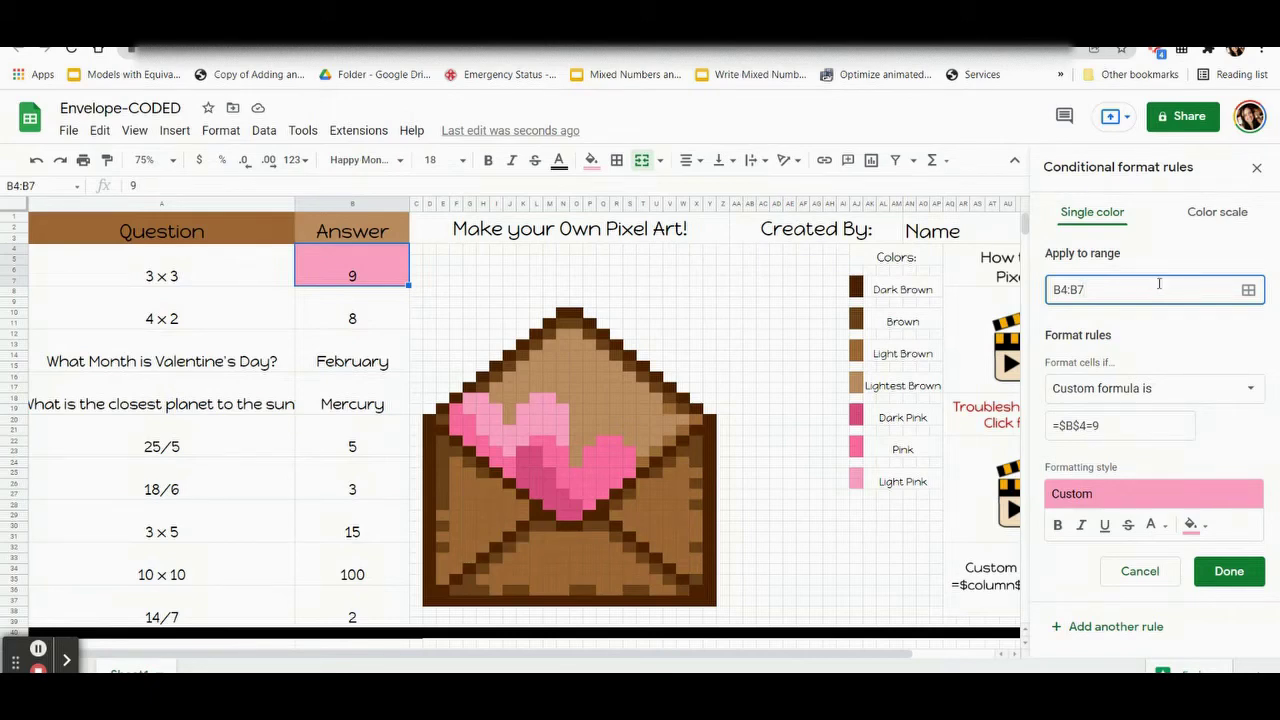
pyautogui.moveTo(1112, 284); pyautogui.dragTo(1019, 293)
pyautogui.click(1083, 289)
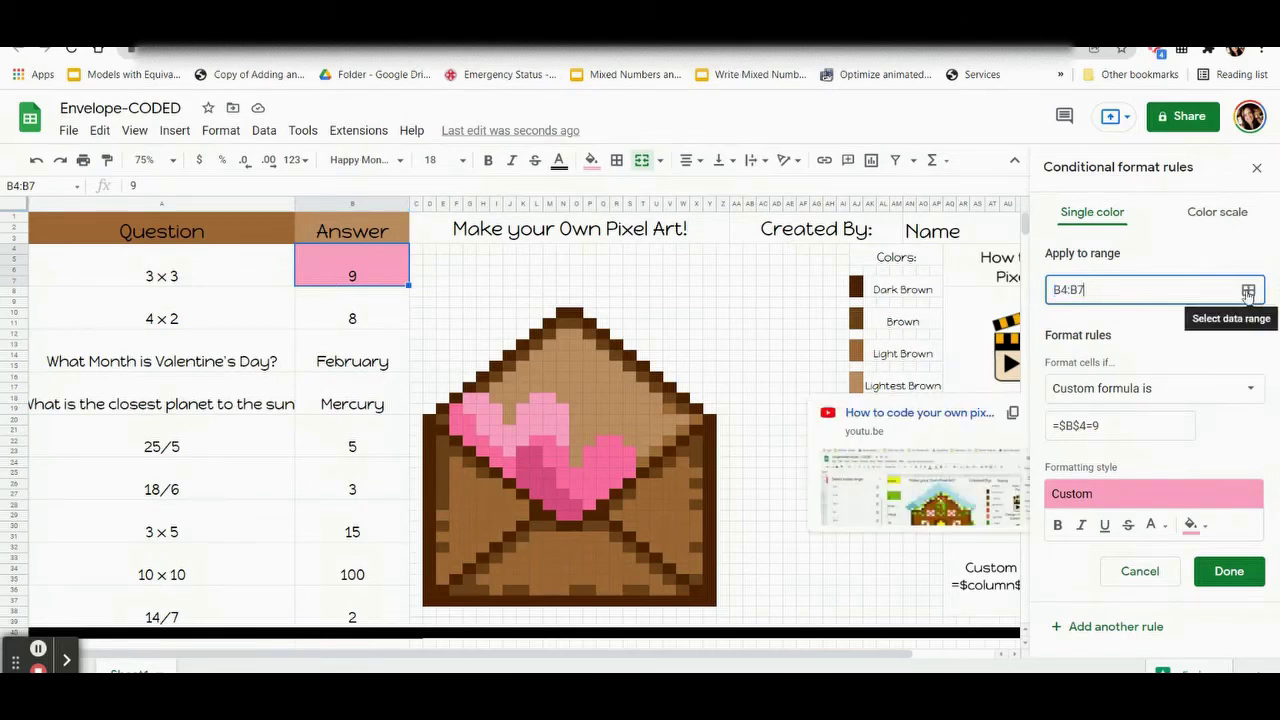
pyautogui.click(1248, 290)
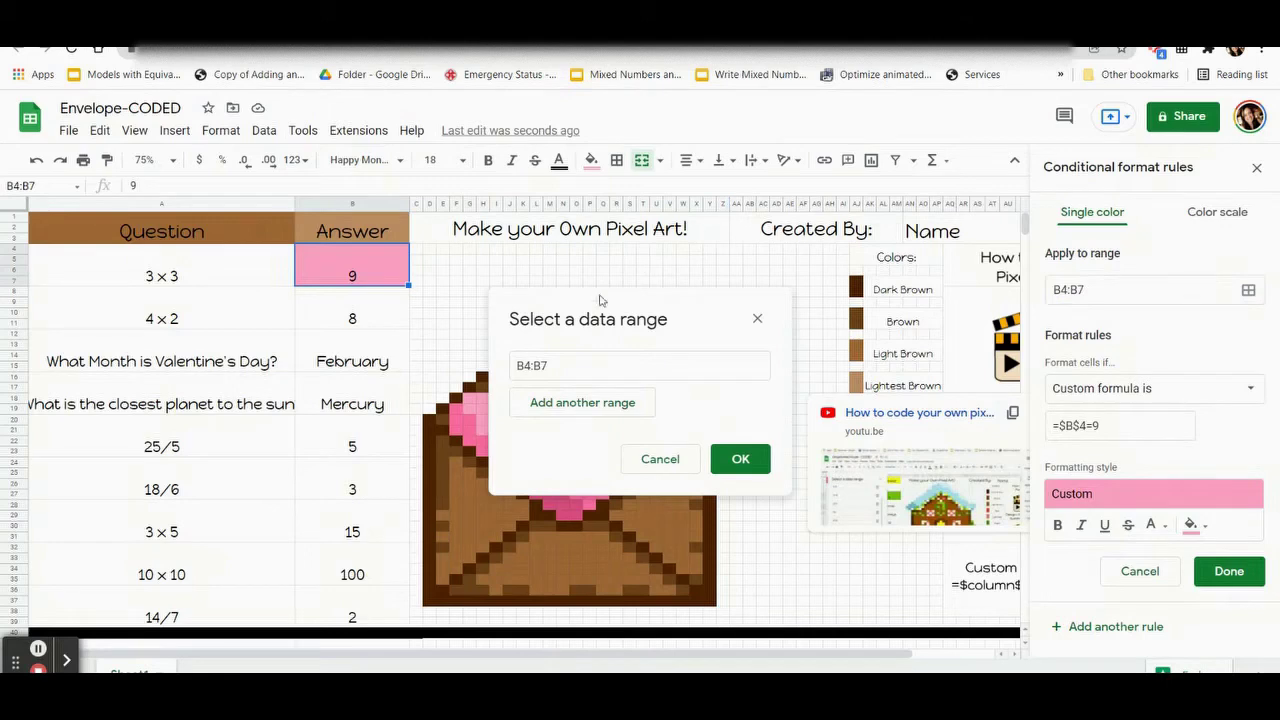
pyautogui.moveTo(610, 308); pyautogui.dragTo(162, 238)
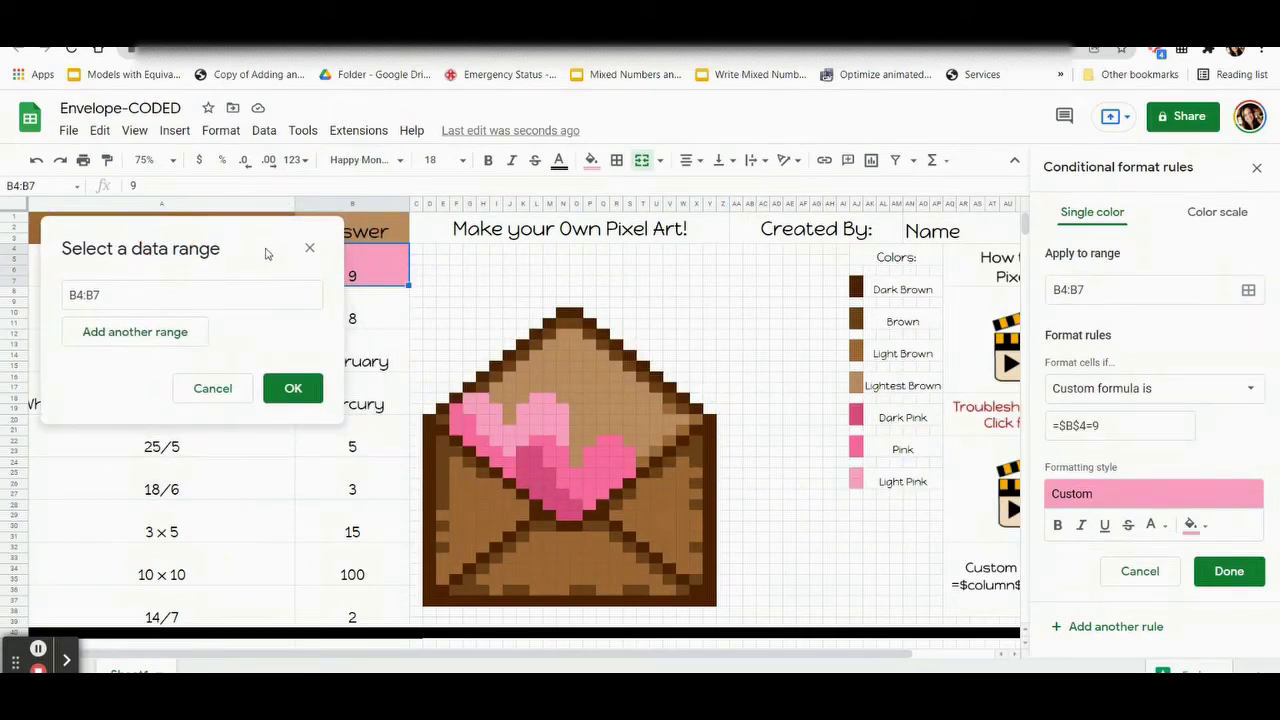
pyautogui.keyDown('ctrl'); pyautogui.click(540, 404); pyautogui.keyUp('ctrl')
pyautogui.moveTo(540, 404); pyautogui.dragTo(514, 412)
pyautogui.keyDown('ctrl'); pyautogui.click(560, 408); pyautogui.keyUp('ctrl')
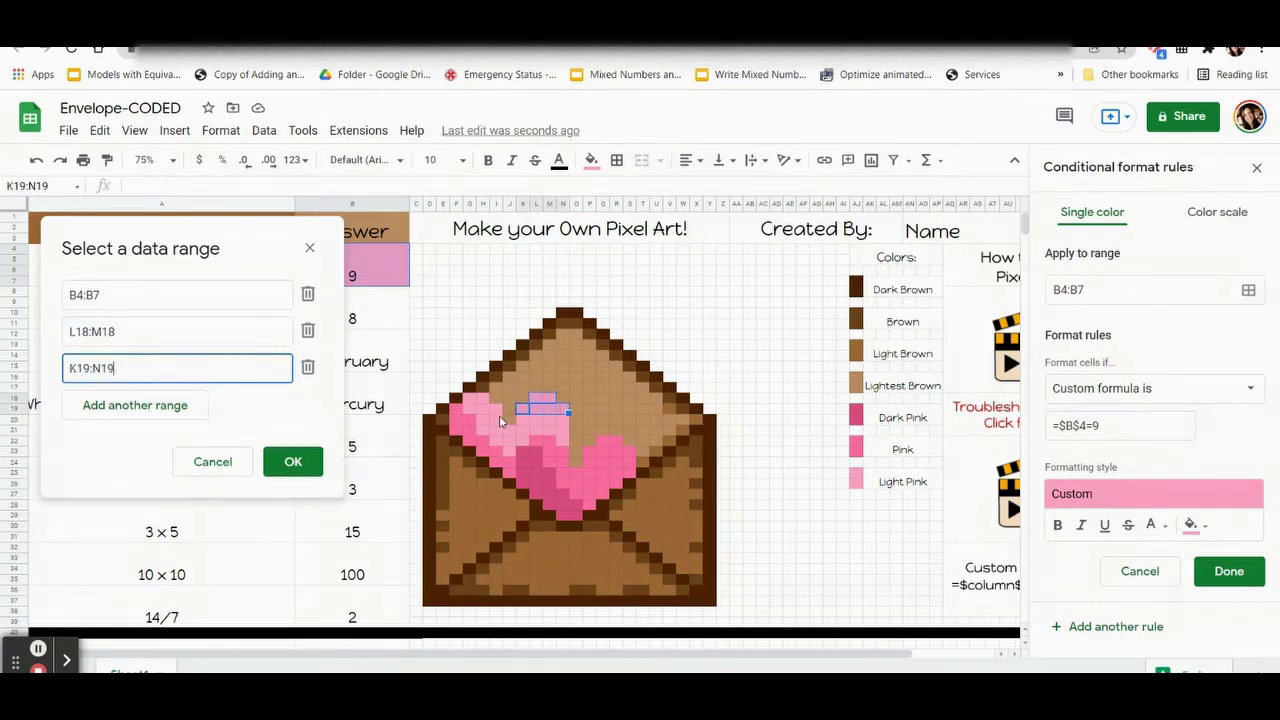
# Step: Add the light pink cells G18:H18, G19:I19, H20:I20 and H21:J21 to the rule's ranges
pyautogui.keyDown('ctrl'); pyautogui.click(496, 410); pyautogui.keyUp('ctrl')
pyautogui.keyDown('ctrl'); pyautogui.click(482, 401); pyautogui.keyUp('ctrl')
pyautogui.moveTo(482, 401); pyautogui.dragTo(512, 436)
pyautogui.keyDown('ctrl'); pyautogui.click(493, 413); pyautogui.keyUp('ctrl')
pyautogui.keyDown('ctrl'); pyautogui.click(496, 418); pyautogui.keyUp('ctrl')
pyautogui.keyDown('ctrl'); pyautogui.click(484, 434); pyautogui.keyUp('ctrl')
pyautogui.keyDown('shift'); pyautogui.click(514, 432); pyautogui.keyUp('shift')
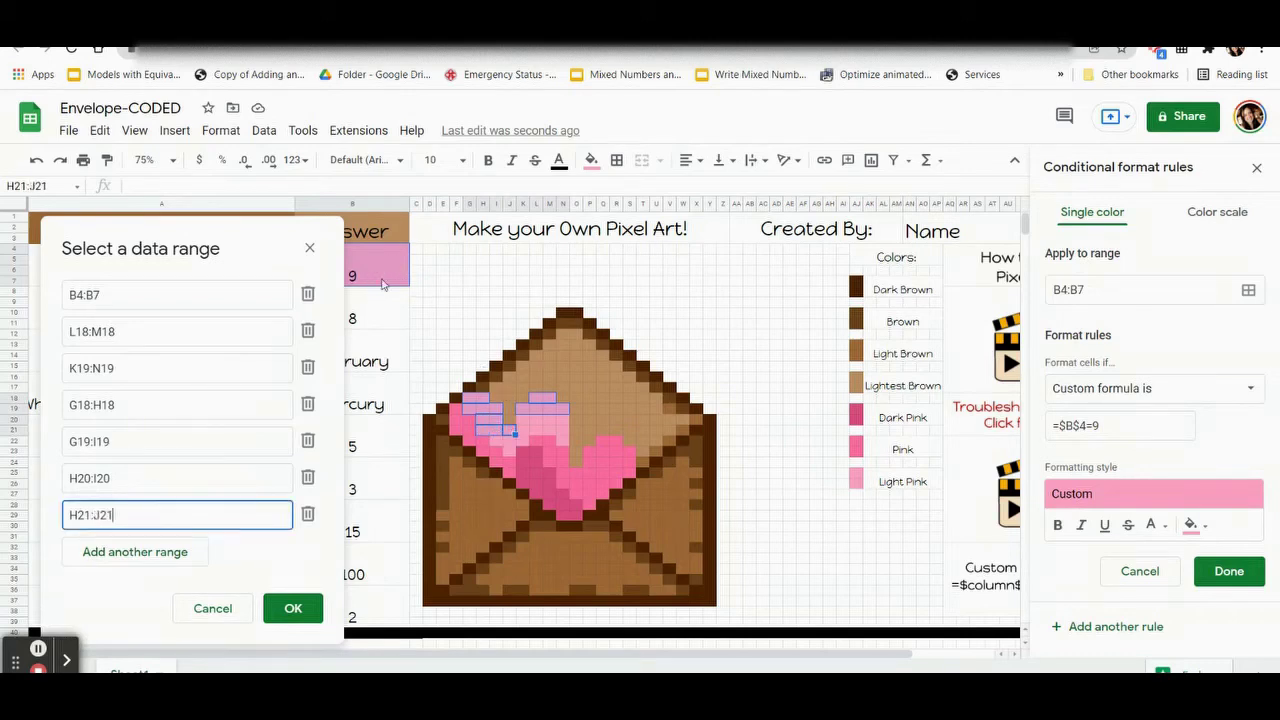
# Step: Add the light pink cells K20:N20 and N21:N22 to the rule's ranges and extend the row 21 range to H21:M21
pyautogui.keyDown('ctrl'); pyautogui.click(533, 420); pyautogui.keyUp('ctrl')
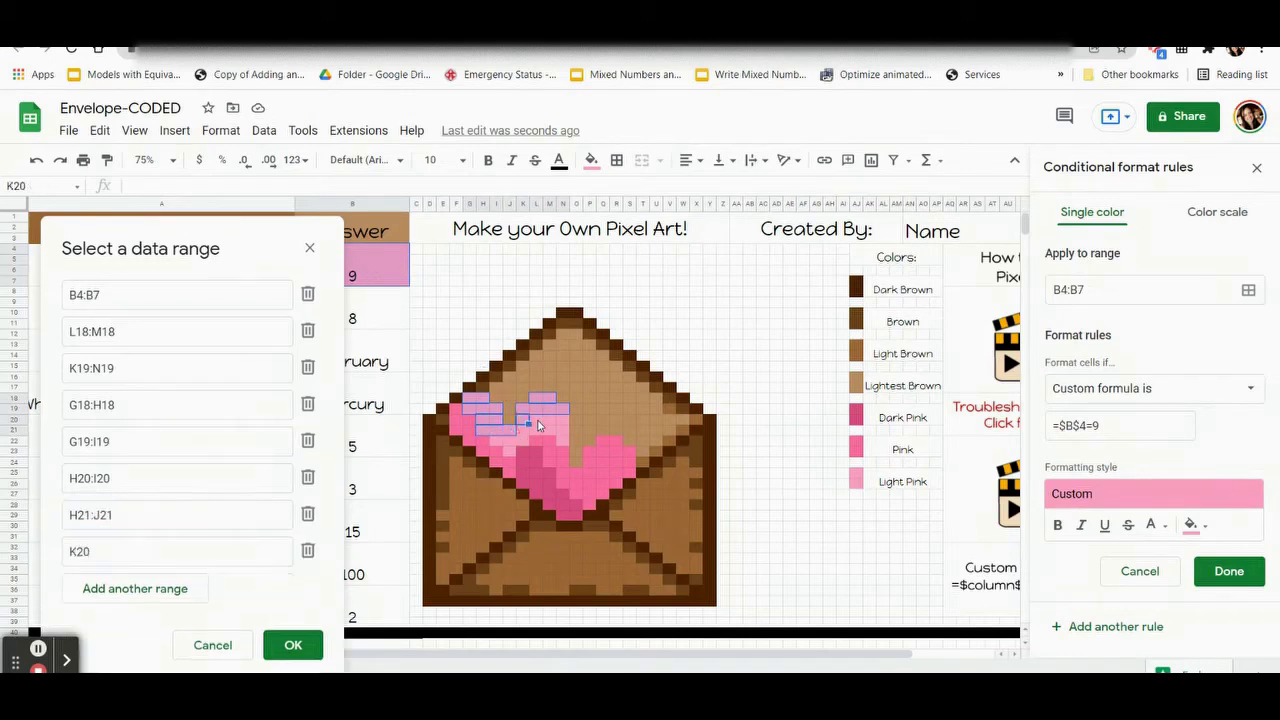
pyautogui.keyDown('shift'); pyautogui.click(548, 425); pyautogui.keyUp('shift')
pyautogui.keyDown('shift'); pyautogui.click(561, 419); pyautogui.keyUp('shift')
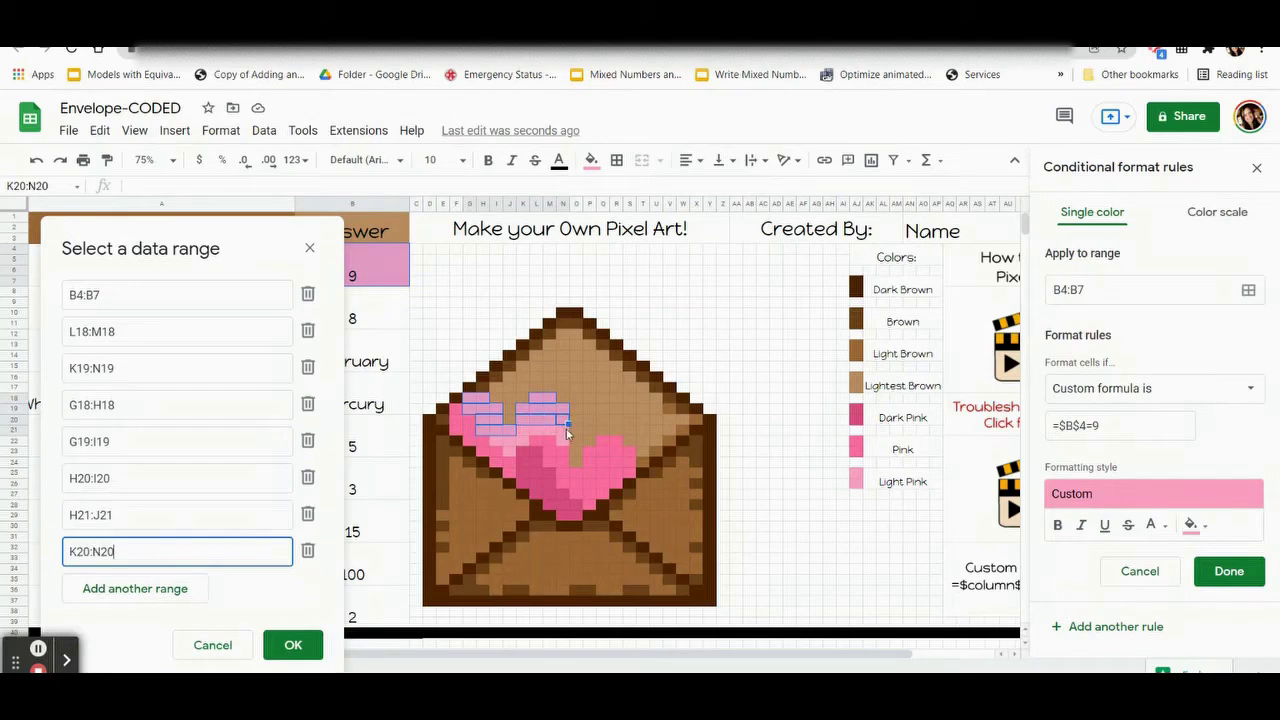
pyautogui.keyDown('ctrl'); pyautogui.click(563, 437); pyautogui.keyUp('ctrl')
pyautogui.keyDown('shift'); pyautogui.click(563, 447); pyautogui.keyUp('shift')
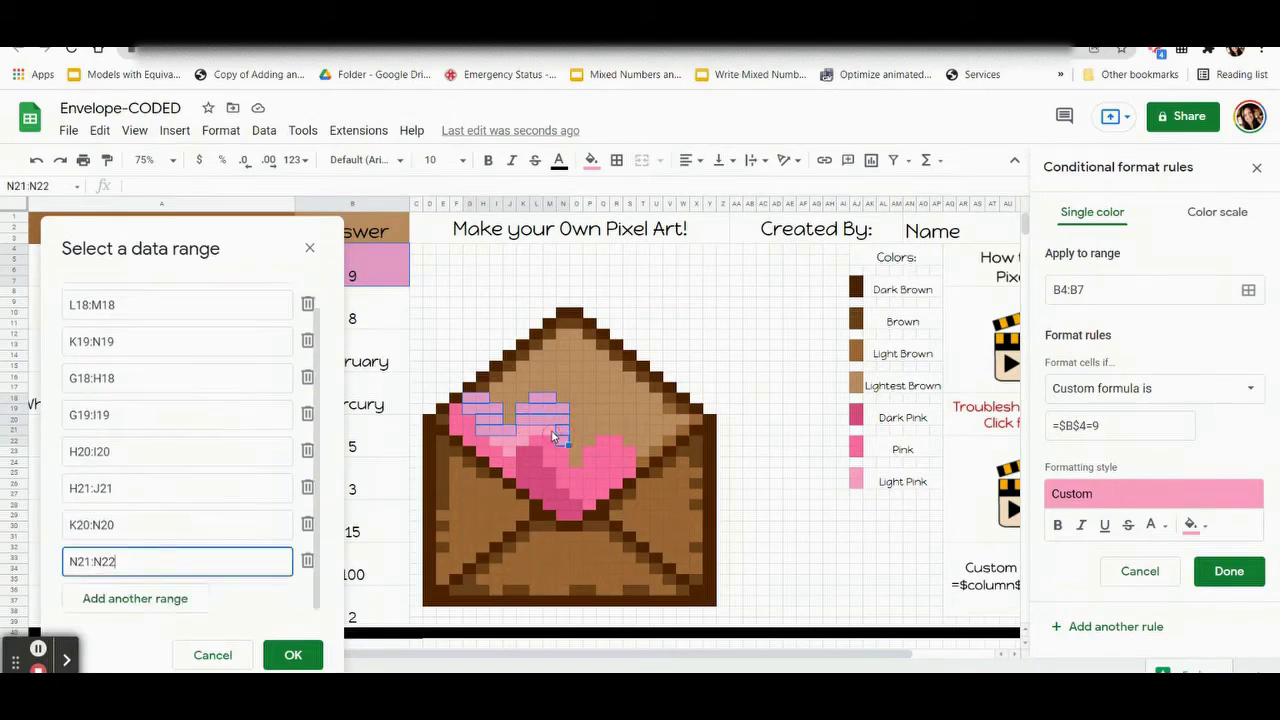
pyautogui.keyDown('ctrl'); pyautogui.click(552, 437); pyautogui.keyUp('ctrl')
pyautogui.keyDown('shift'); pyautogui.click(521, 437); pyautogui.keyUp('shift')
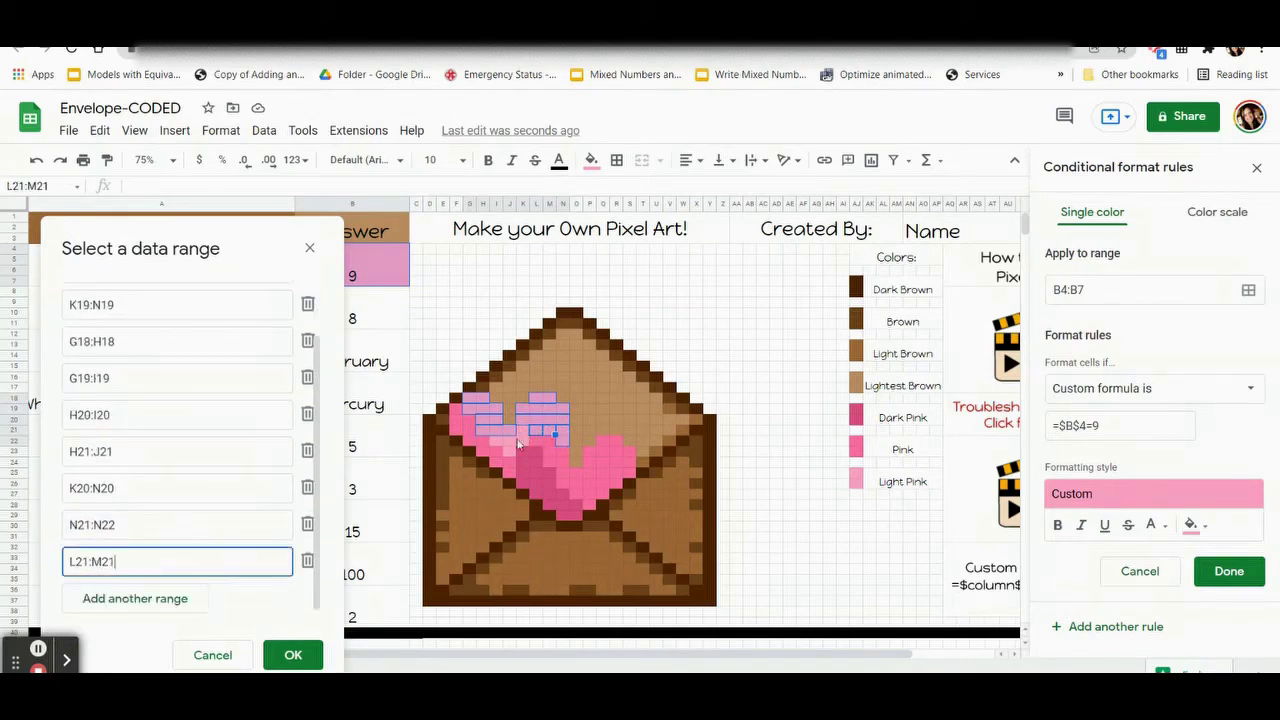
# Step: Add the remaining light pink cells I22:K22 and J23 to the rule's ranges, accept them and save the rule
pyautogui.keyDown('ctrl'); pyautogui.click(523, 446); pyautogui.keyUp('ctrl')
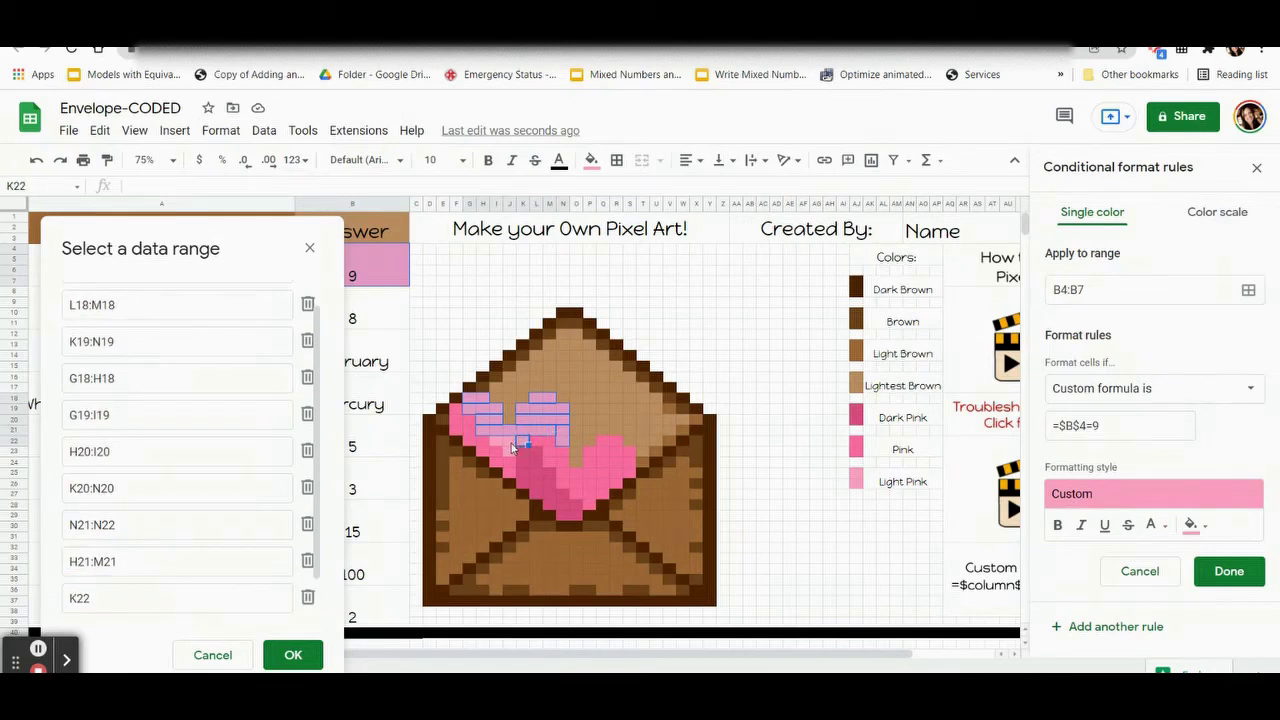
pyautogui.keyDown('shift'); pyautogui.click(511, 450); pyautogui.keyUp('shift')
pyautogui.keyDown('ctrl'); pyautogui.click(497, 448); pyautogui.keyUp('ctrl')
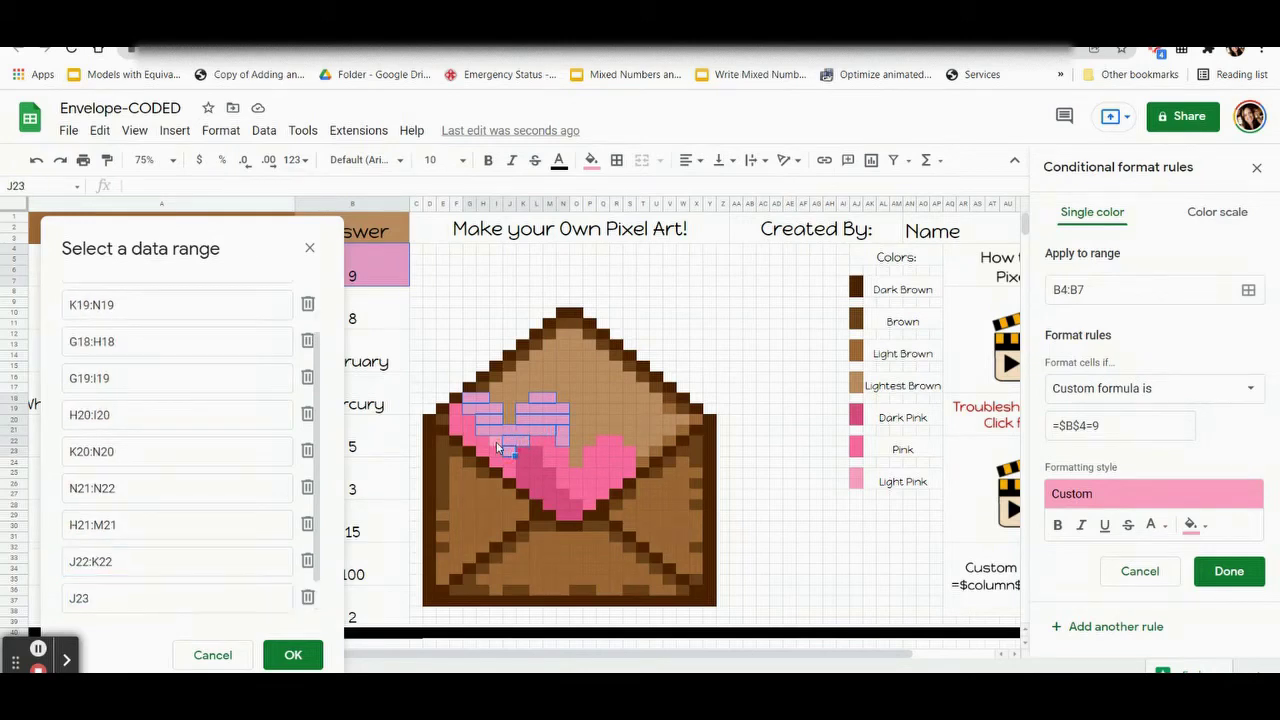
pyautogui.keyDown('shift'); pyautogui.click(489, 441); pyautogui.keyUp('shift')
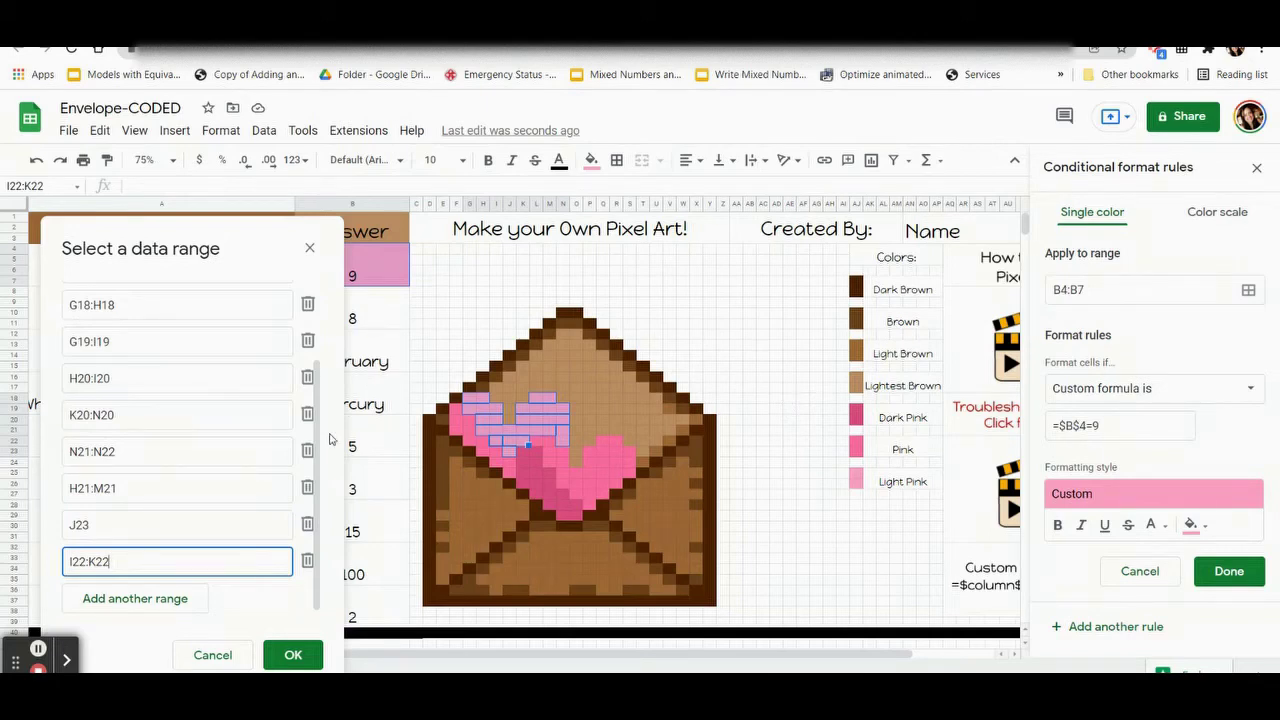
pyautogui.click(284, 655)
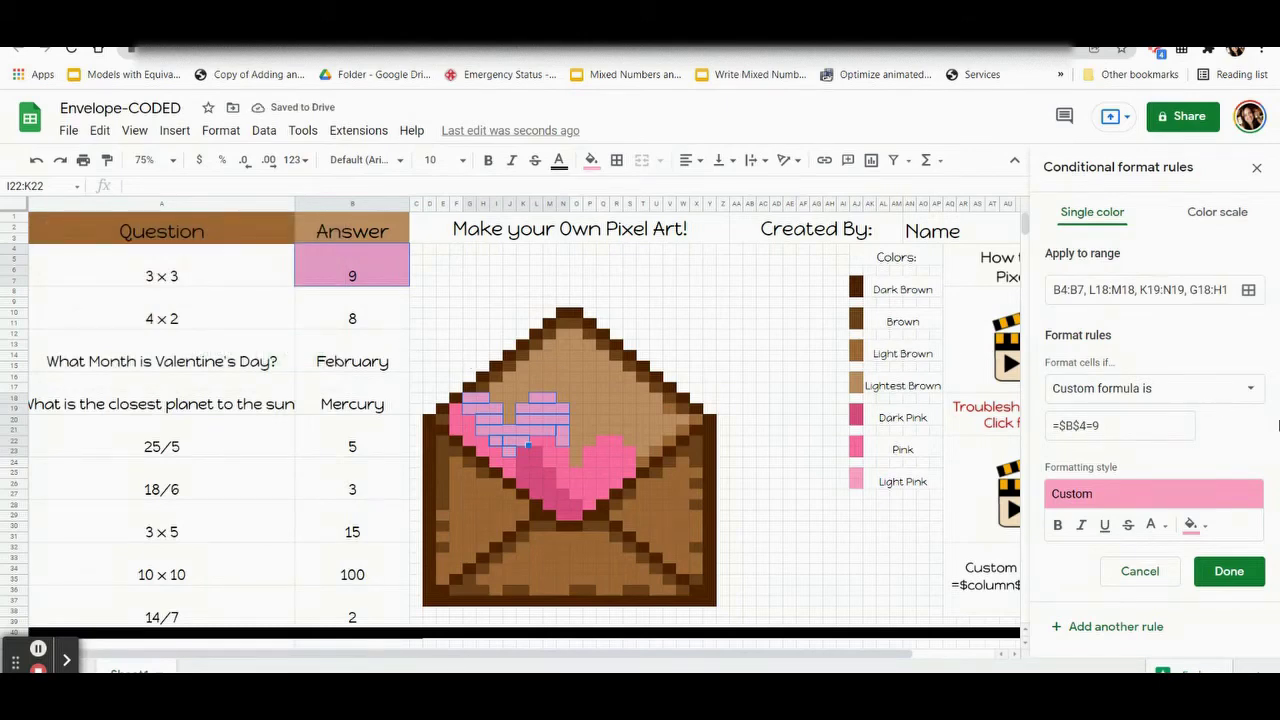
pyautogui.click(1249, 571)
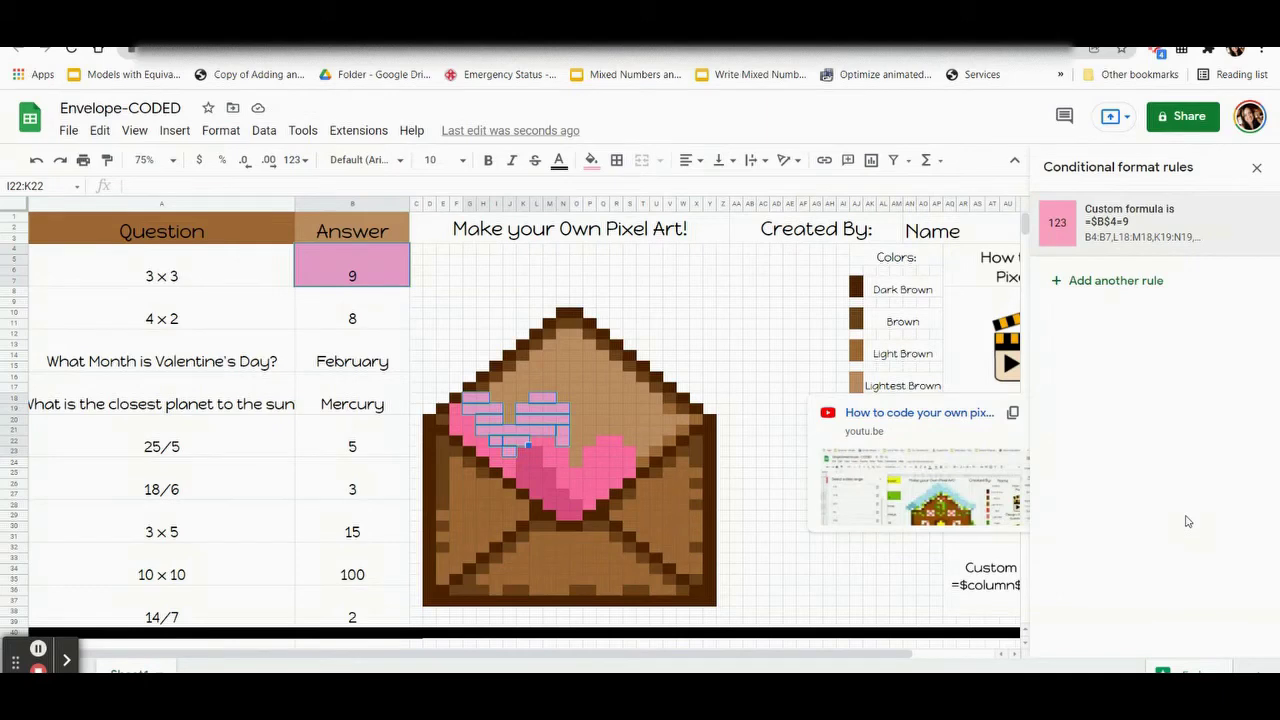
# Step: Reset the regular fill color of the selected light pink cells and the "3 x 3" answer cell
pyautogui.click(591, 163)
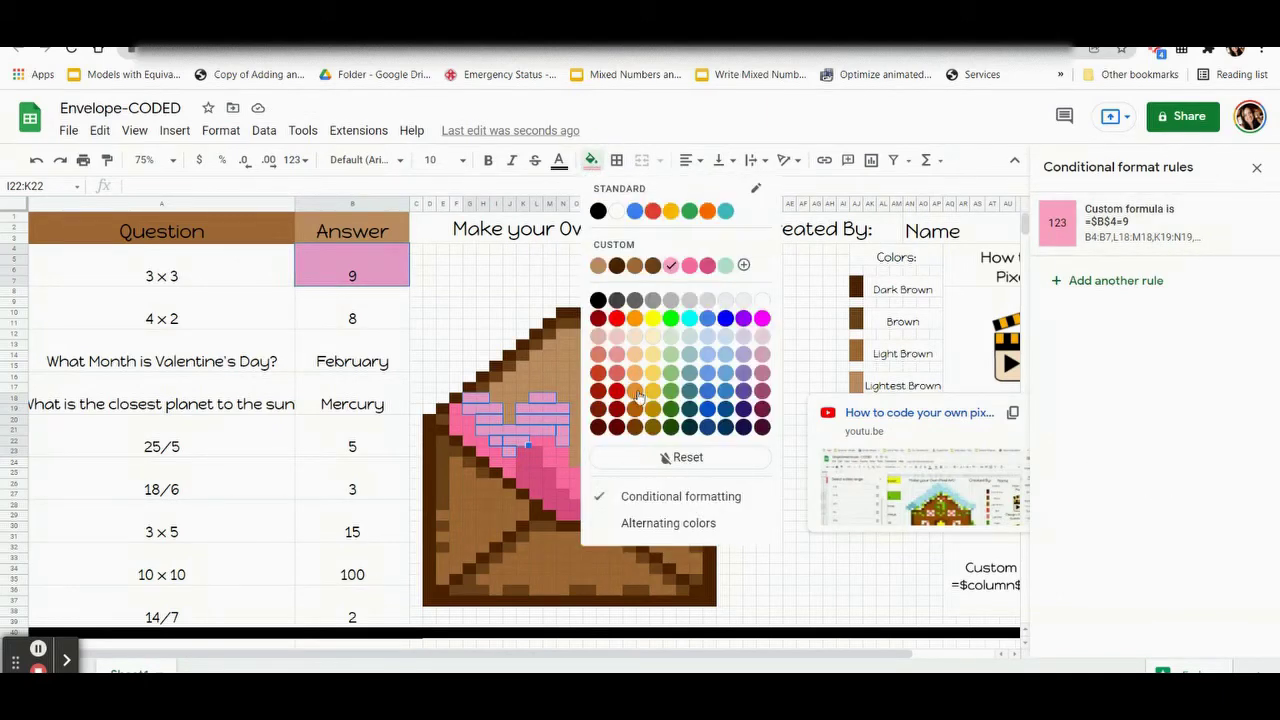
pyautogui.click(655, 459)
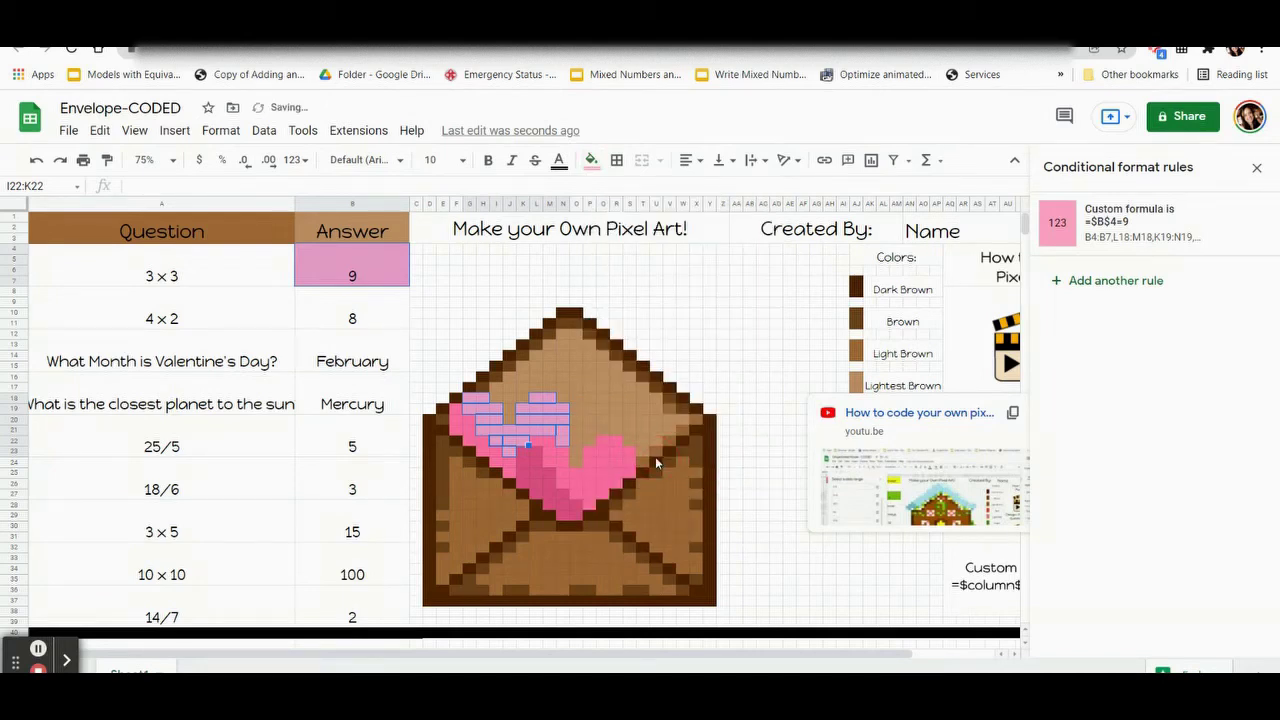
pyautogui.click(791, 347)
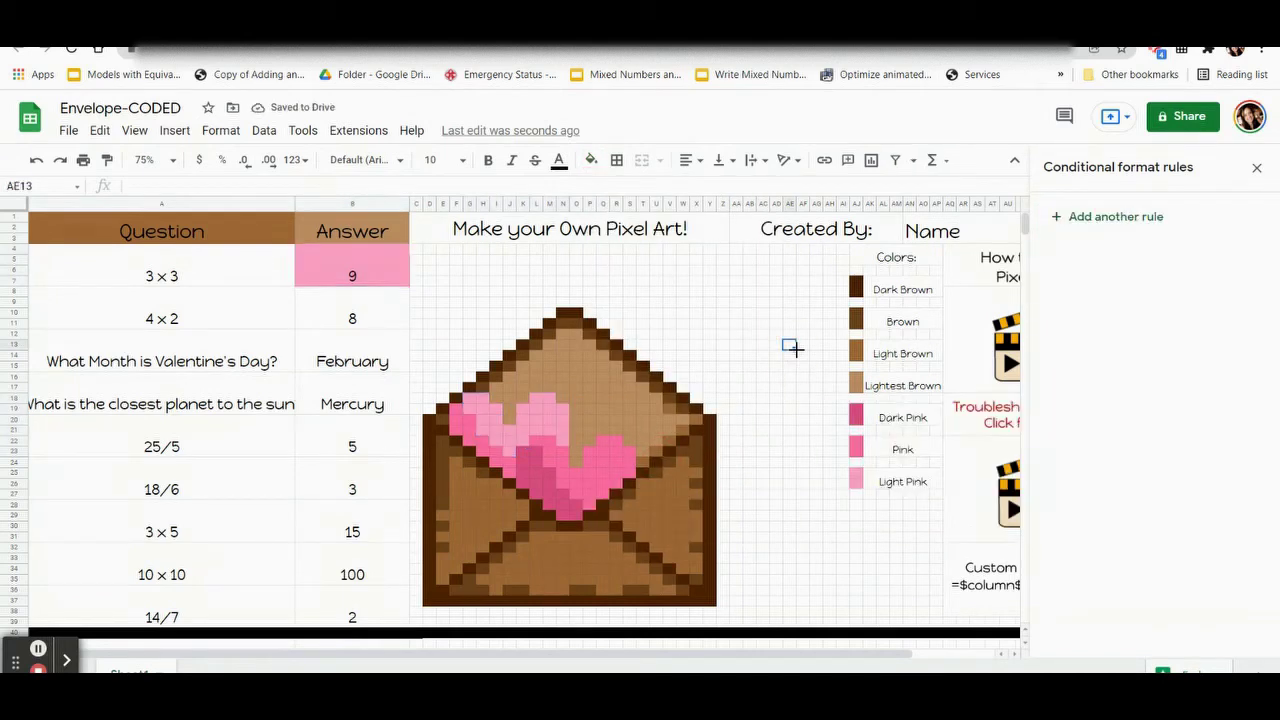
# Step: Test the light pink rule by clearing the "3 x 3" answer and re-entering 9, and leave that answer cell empty
pyautogui.click(321, 283)
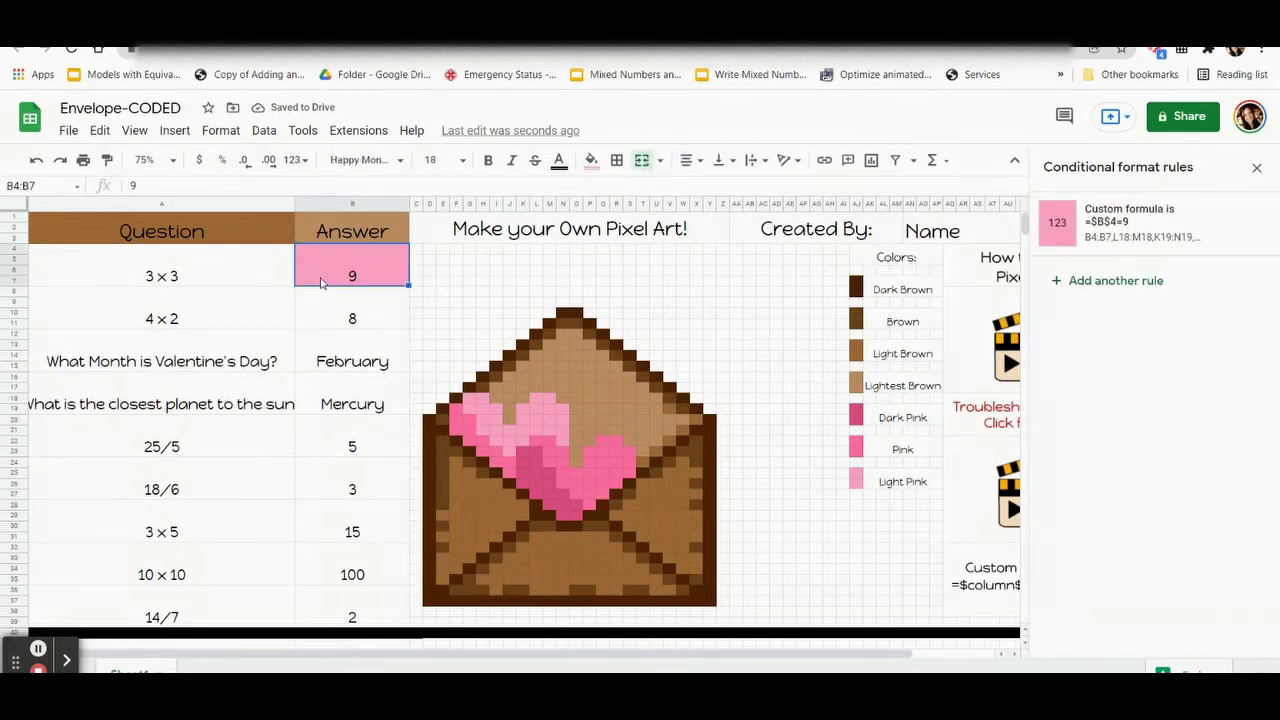
pyautogui.press('Delete')
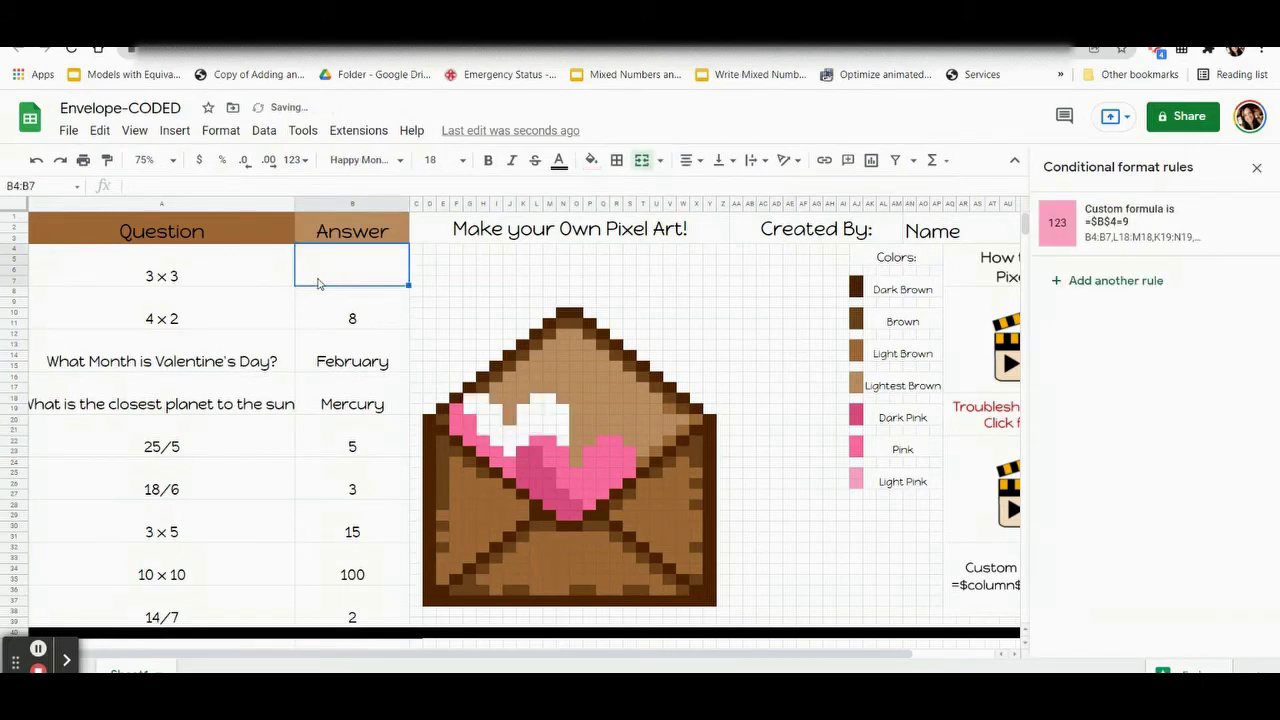
pyautogui.write('9')
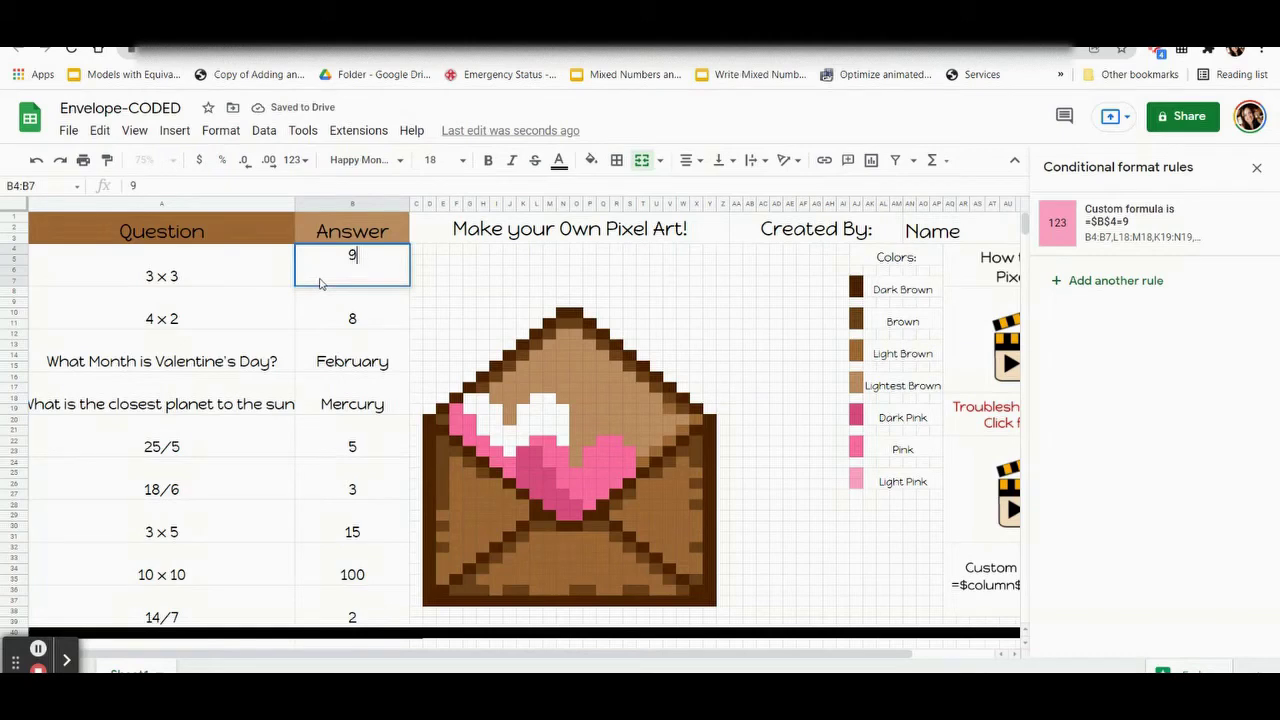
pyautogui.press('Return')
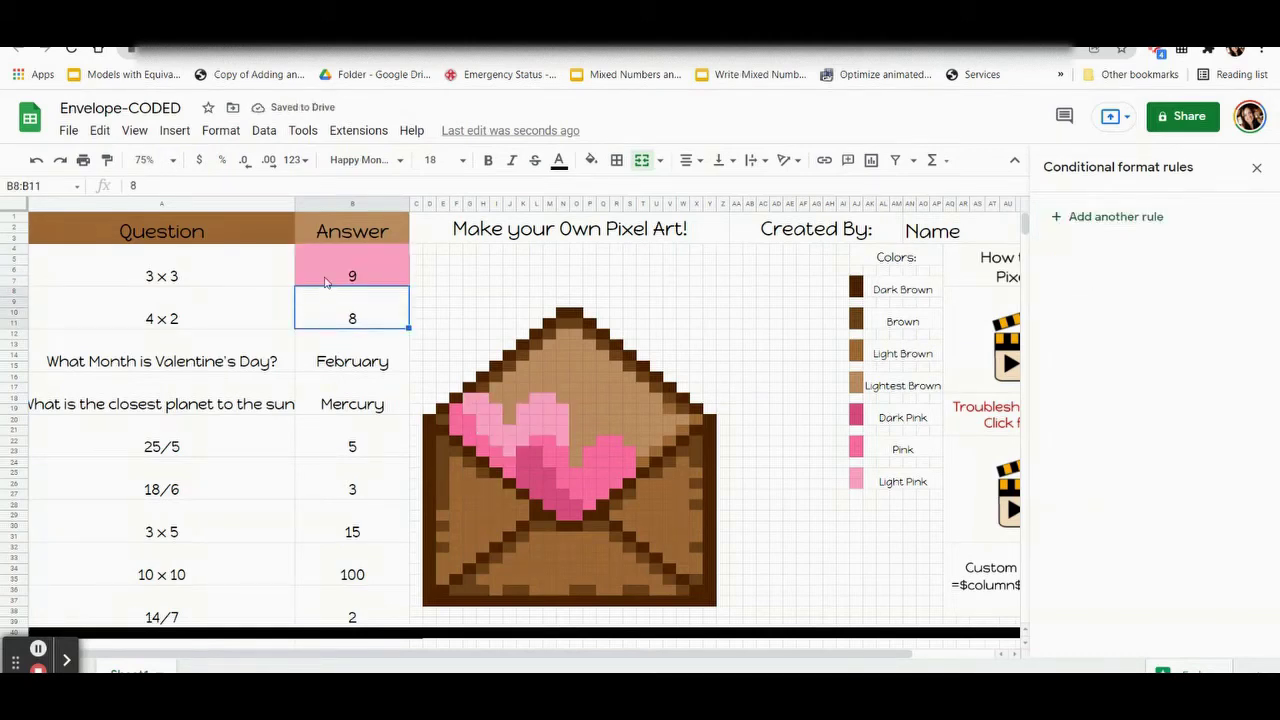
pyautogui.click(330, 282)
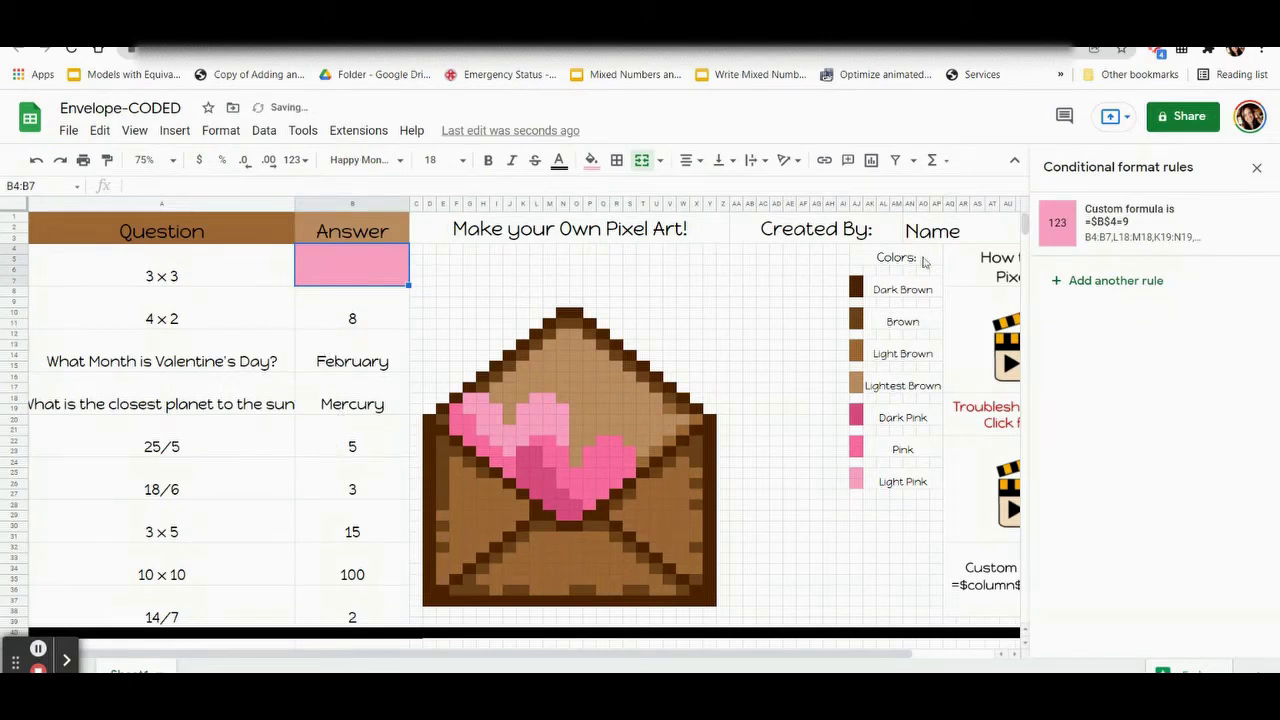
pyautogui.press('Delete')
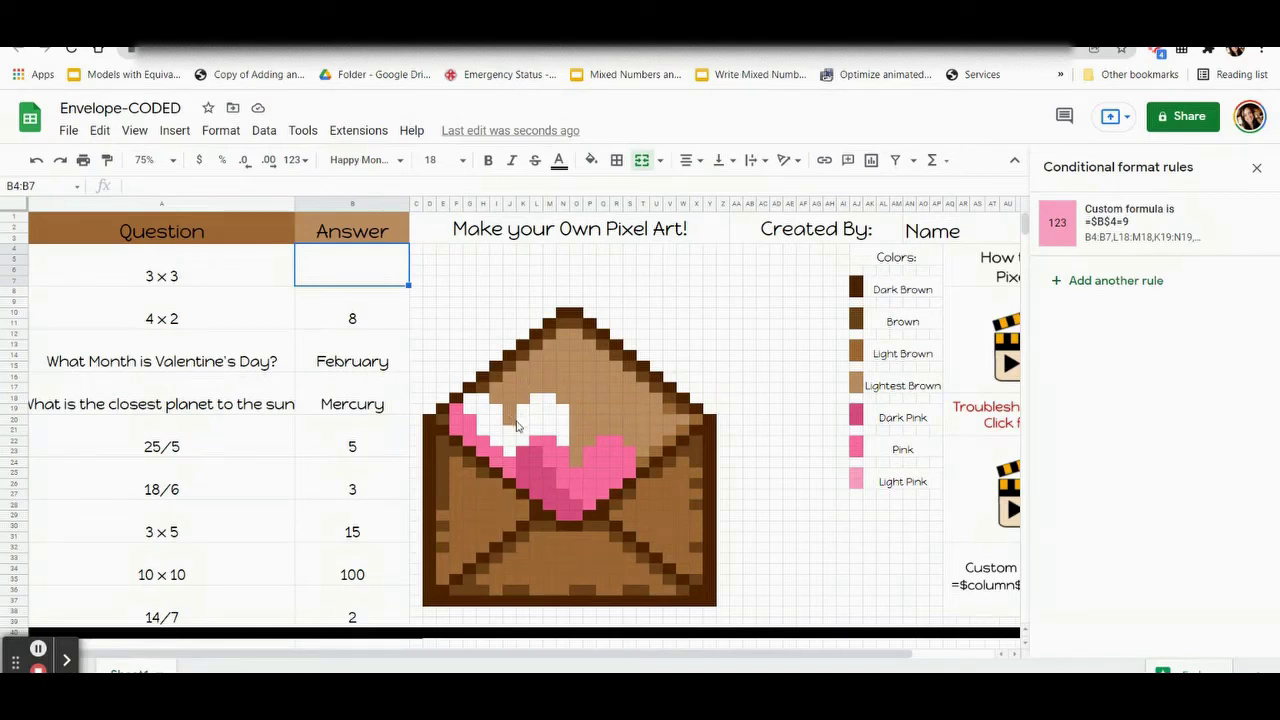
# Step: Check the fill of flap cell Q18 and add a conditional format rule with that lightest brown fill to the "4 x 2" answer cell
pyautogui.click(338, 326)
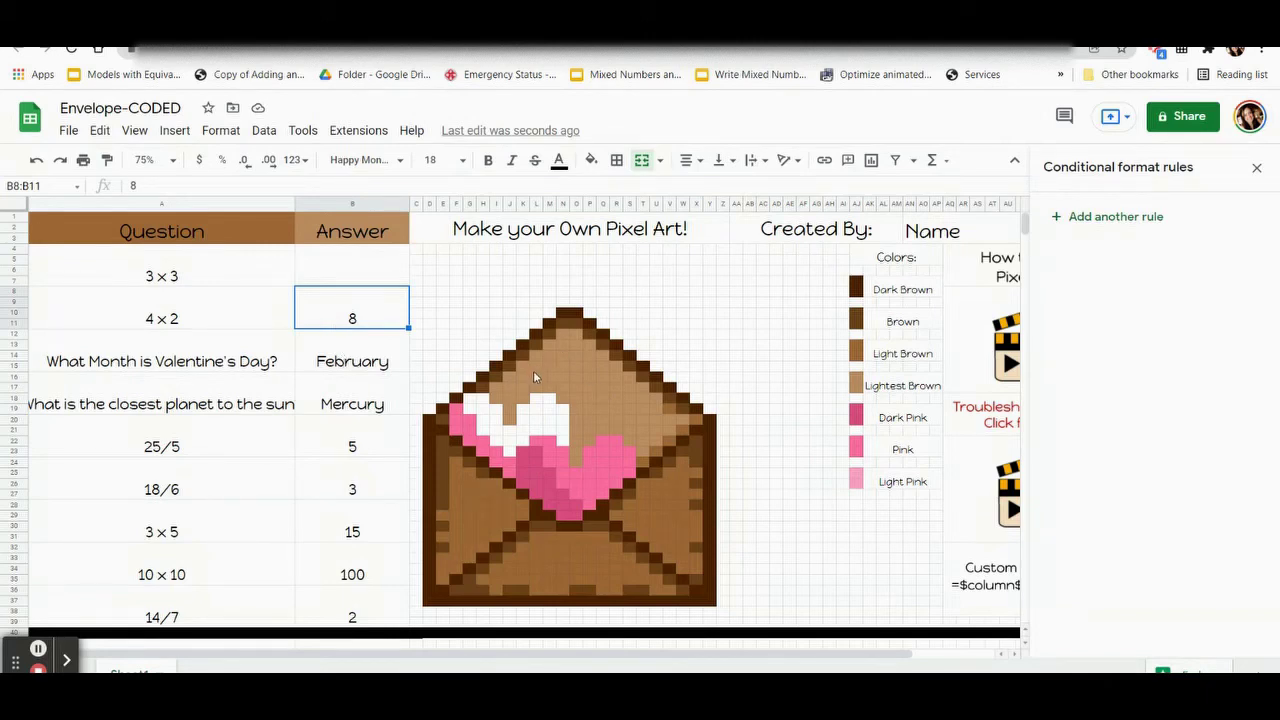
pyautogui.click(598, 403)
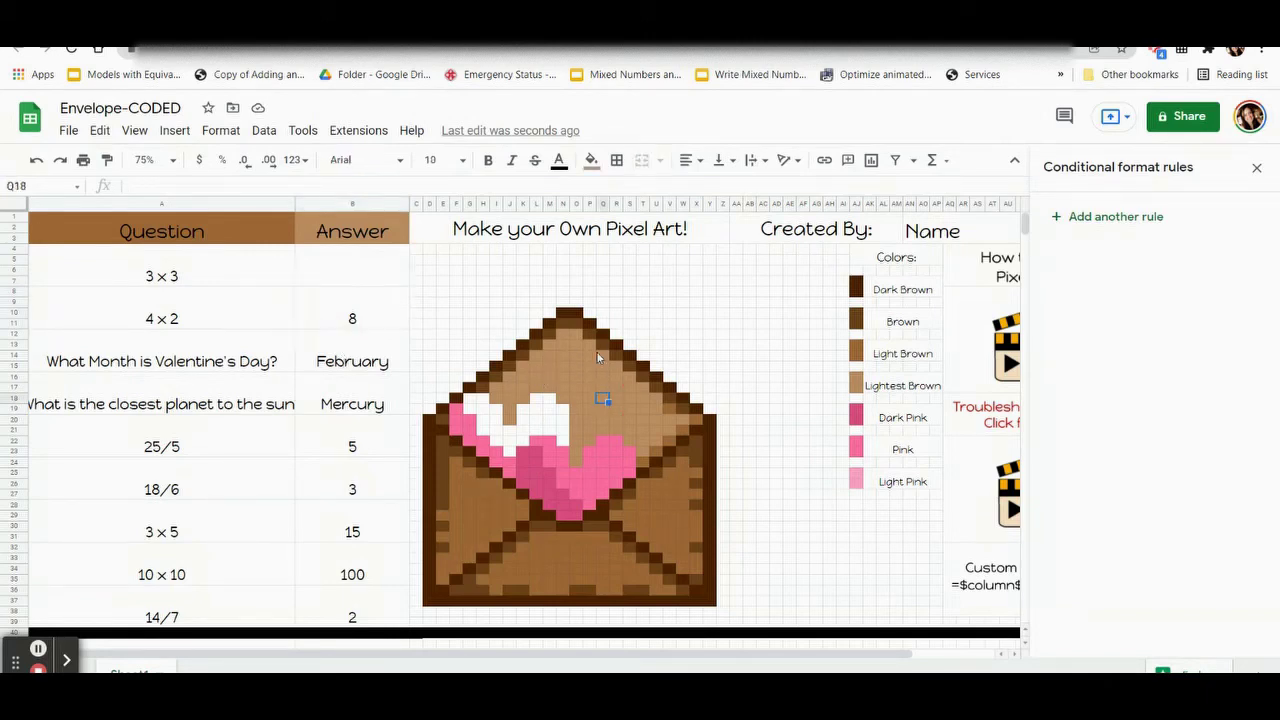
pyautogui.click(591, 160)
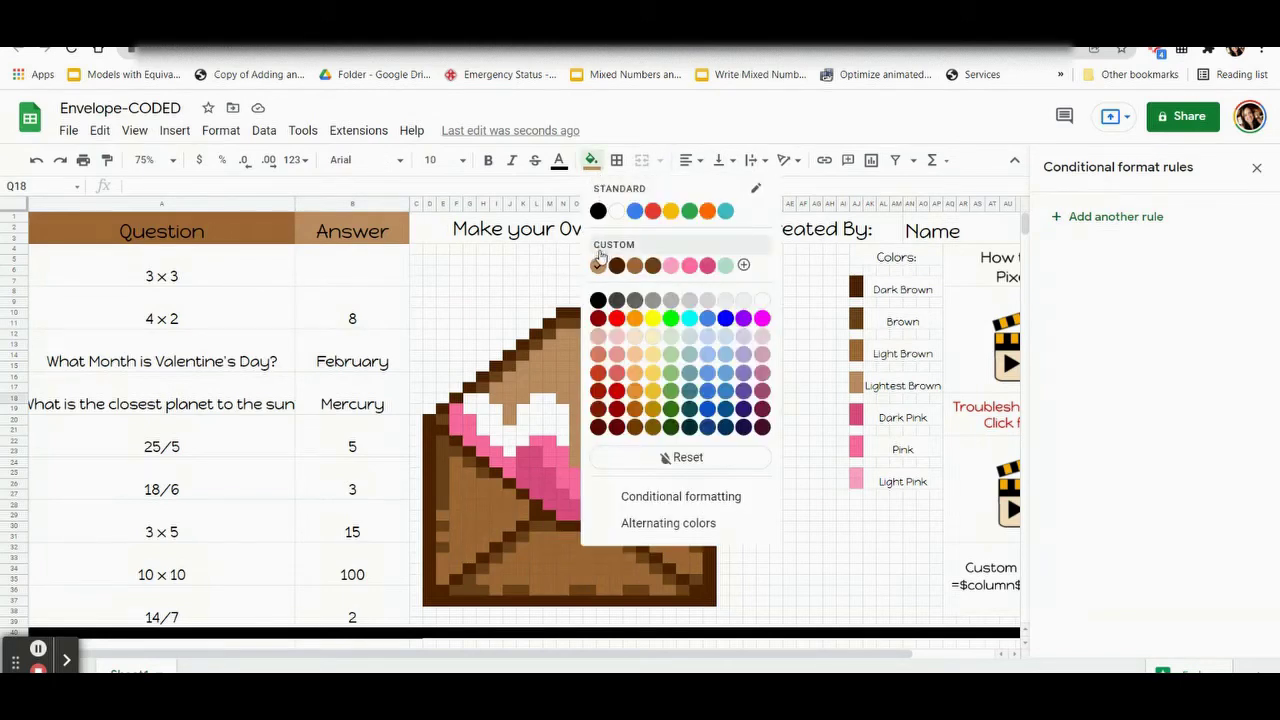
pyautogui.click(360, 320)
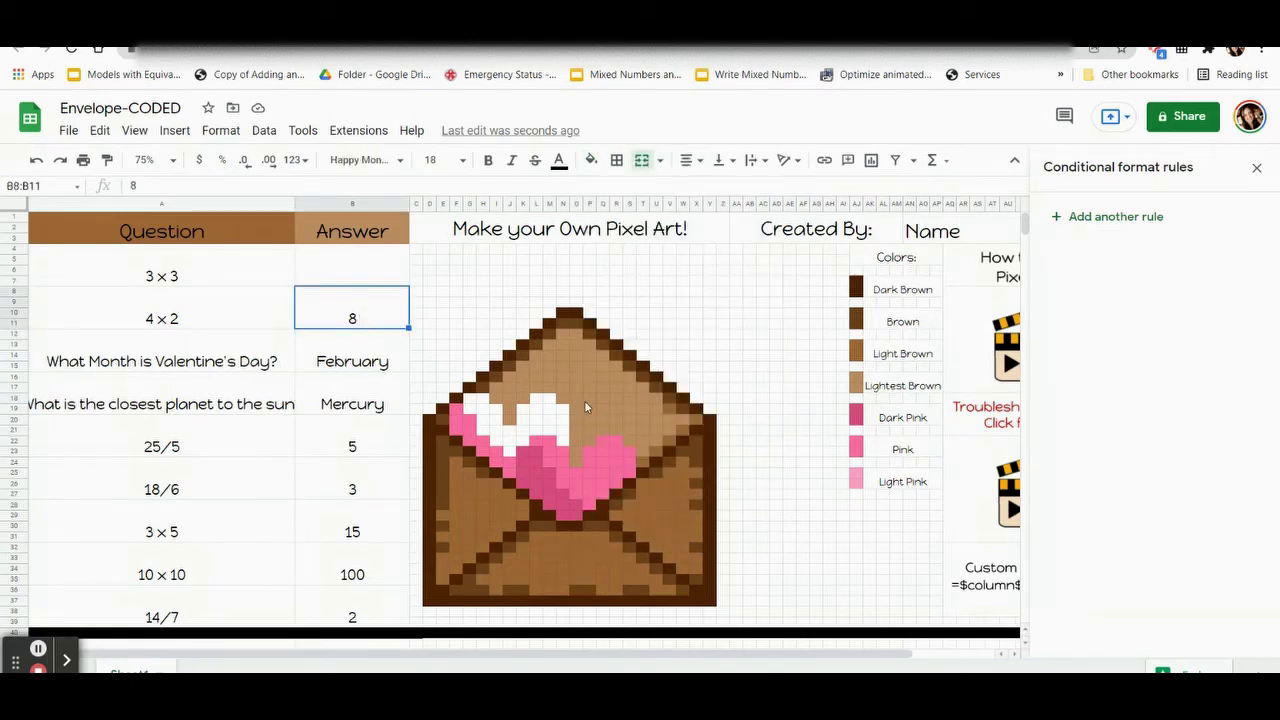
pyautogui.click(320, 308)
pyautogui.click(1101, 222)
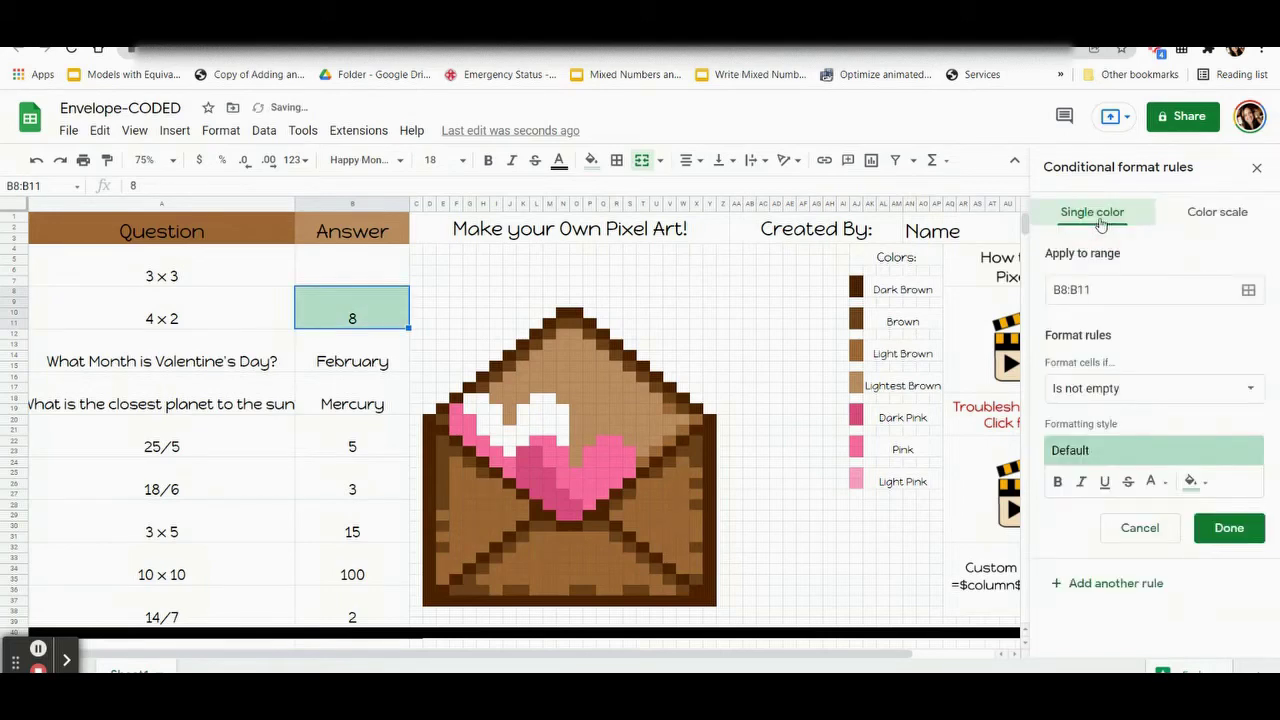
pyautogui.click(1200, 484)
pyautogui.click(1029, 260)
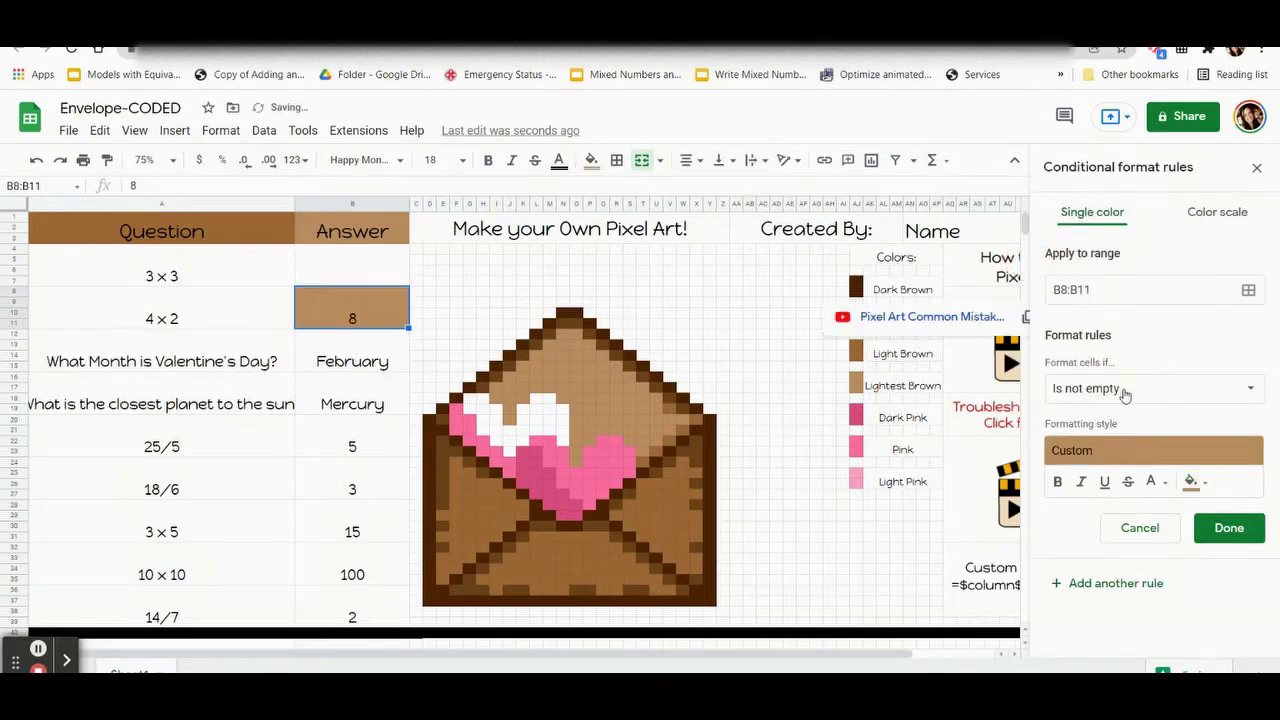
# Step: Set the lightest brown rule's condition to the custom formula =$b$8=8
pyautogui.click(1130, 390)
pyautogui.scroll(-3, 1126, 410)
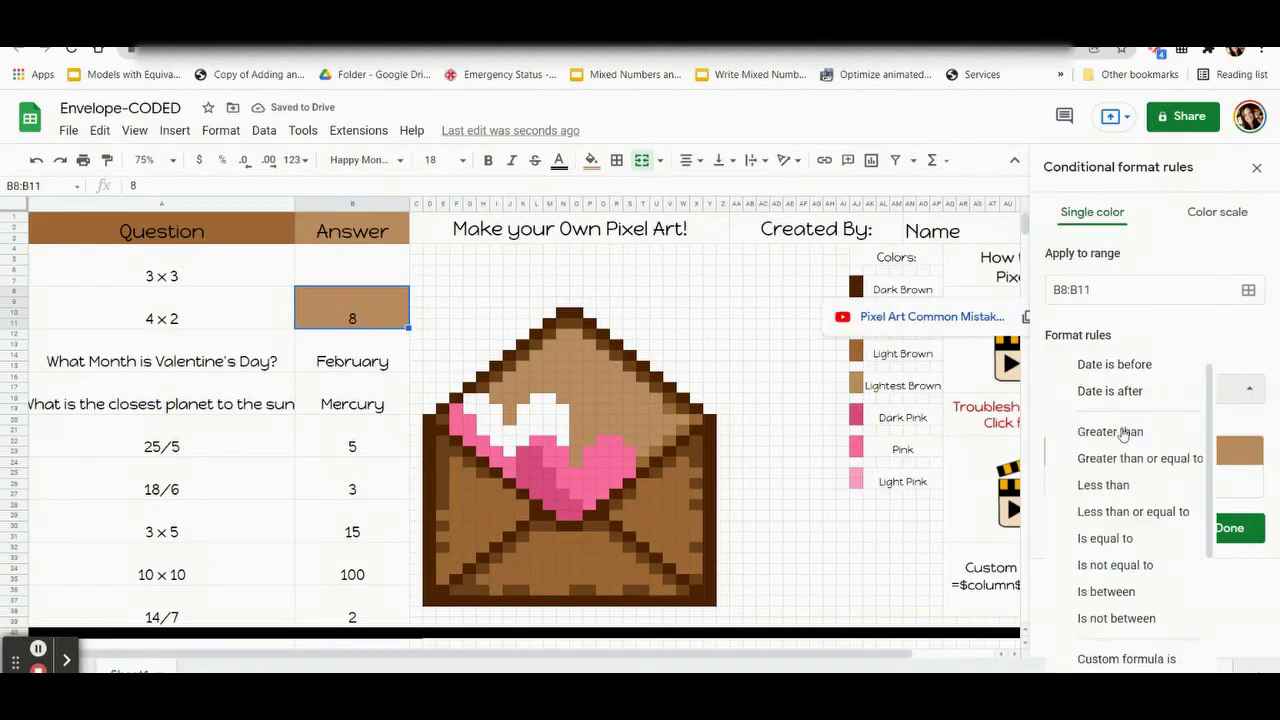
pyautogui.click(1120, 655)
pyautogui.click(1084, 430)
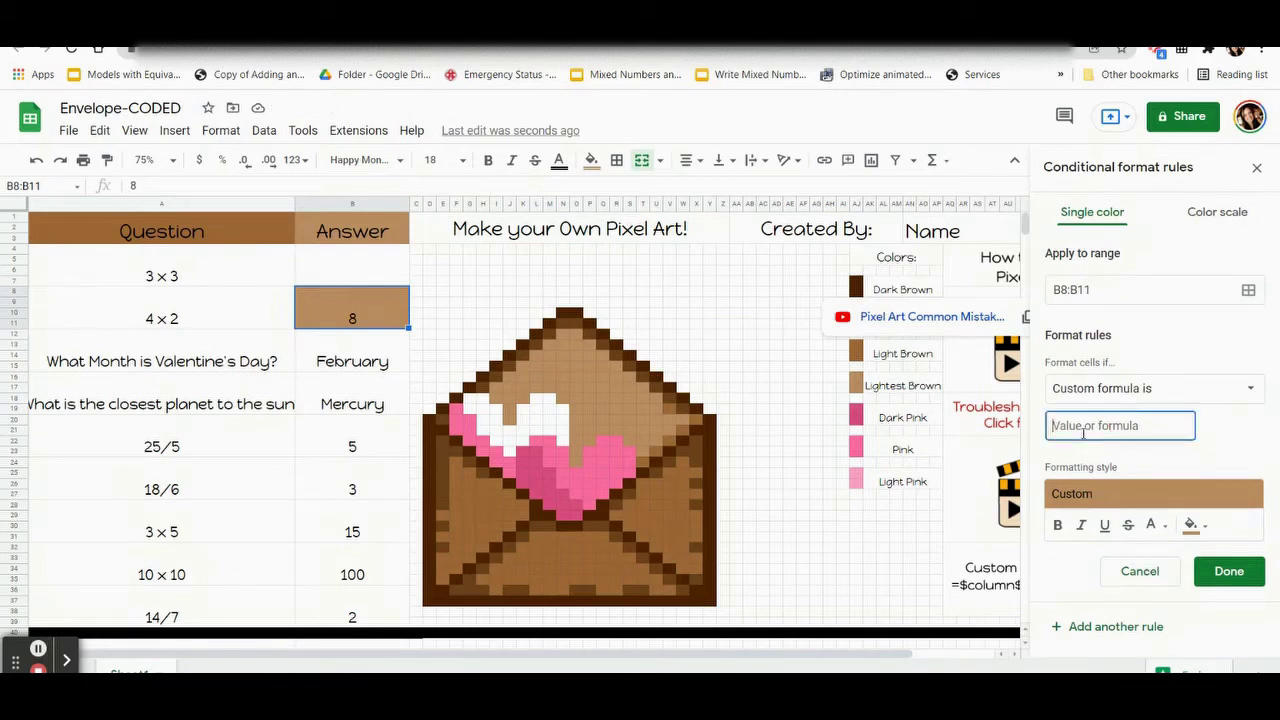
pyautogui.write('=$b$8=8')
# Step: Add the scattered flap cells N12, P13, O16, R17, T18, T20, W20 and U22 to the rule's ranges
pyautogui.click(1248, 290)
pyautogui.moveTo(638, 310); pyautogui.dragTo(192, 232)
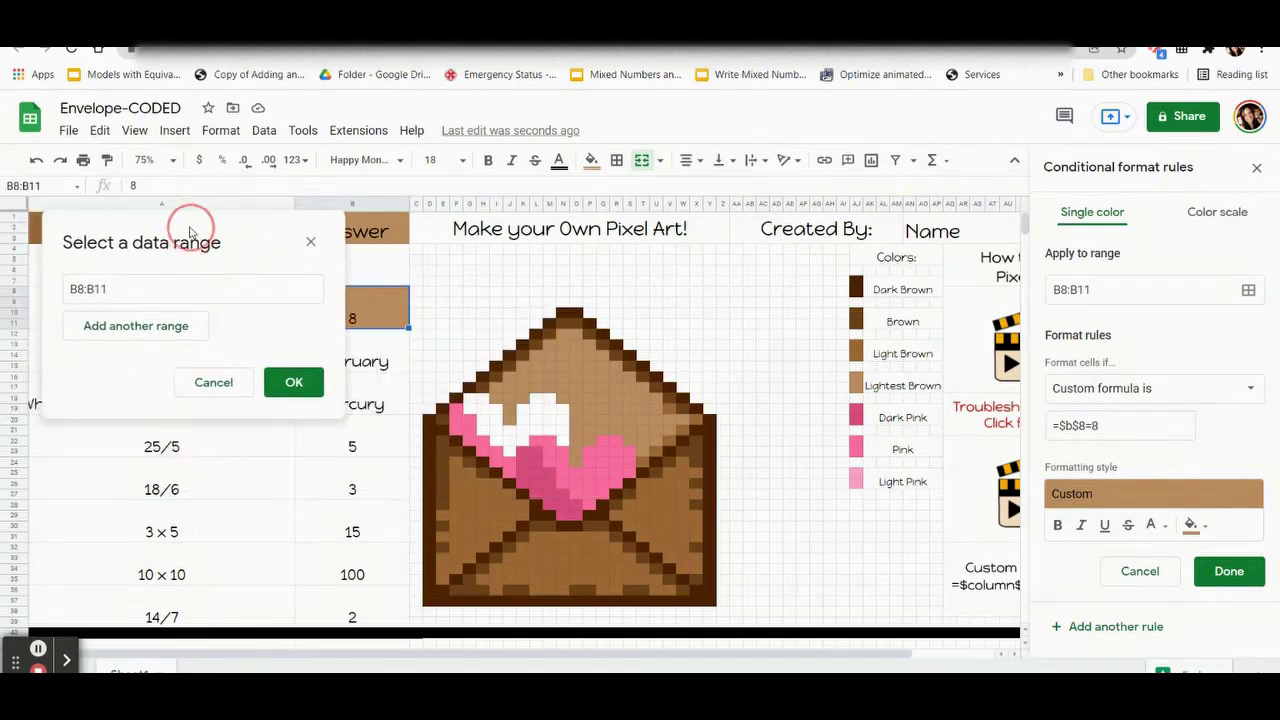
pyautogui.keyDown('ctrl'); pyautogui.click(562, 333); pyautogui.keyUp('ctrl')
pyautogui.keyDown('ctrl'); pyautogui.click(589, 344); pyautogui.keyUp('ctrl')
pyautogui.keyDown('ctrl'); pyautogui.click(575, 376); pyautogui.keyUp('ctrl')
pyautogui.keyDown('ctrl'); pyautogui.click(616, 388); pyautogui.keyUp('ctrl')
pyautogui.keyDown('ctrl'); pyautogui.click(642, 397); pyautogui.keyUp('ctrl')
pyautogui.keyDown('ctrl'); pyautogui.click(642, 420); pyautogui.keyUp('ctrl')
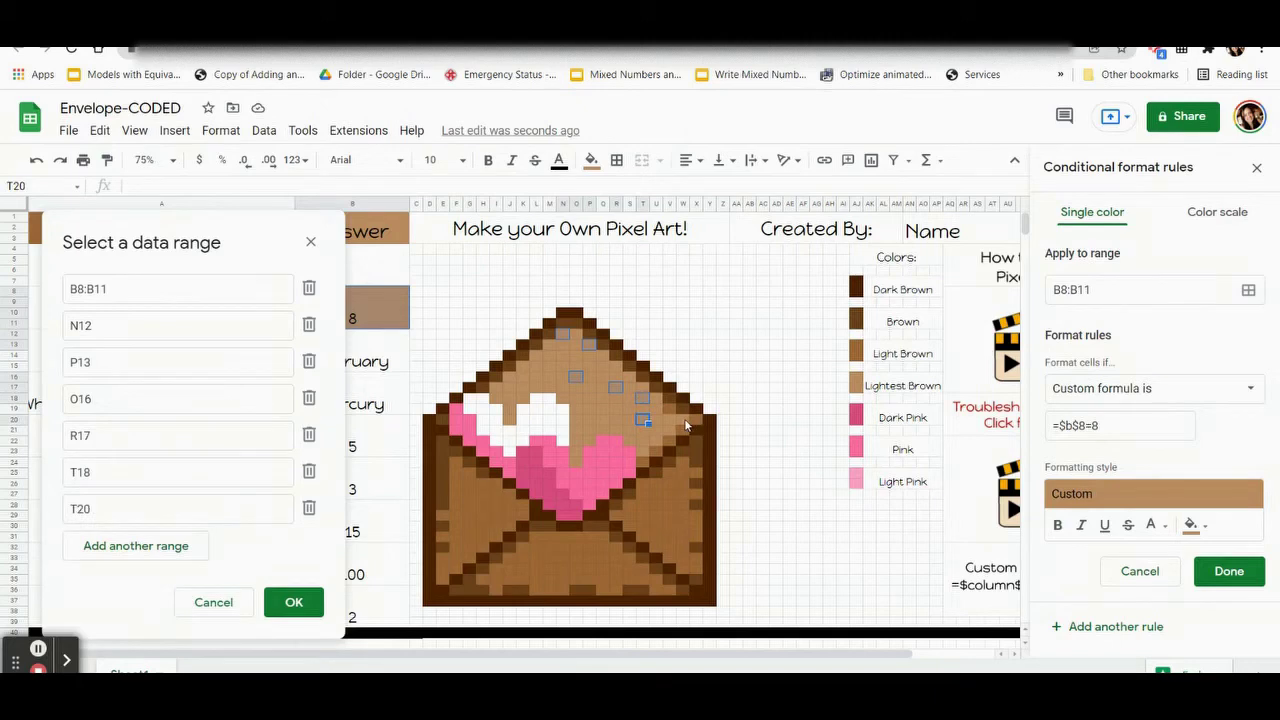
pyautogui.keyDown('ctrl'); pyautogui.click(682, 420); pyautogui.keyUp('ctrl')
pyautogui.keyDown('ctrl'); pyautogui.click(655, 441); pyautogui.keyUp('ctrl')
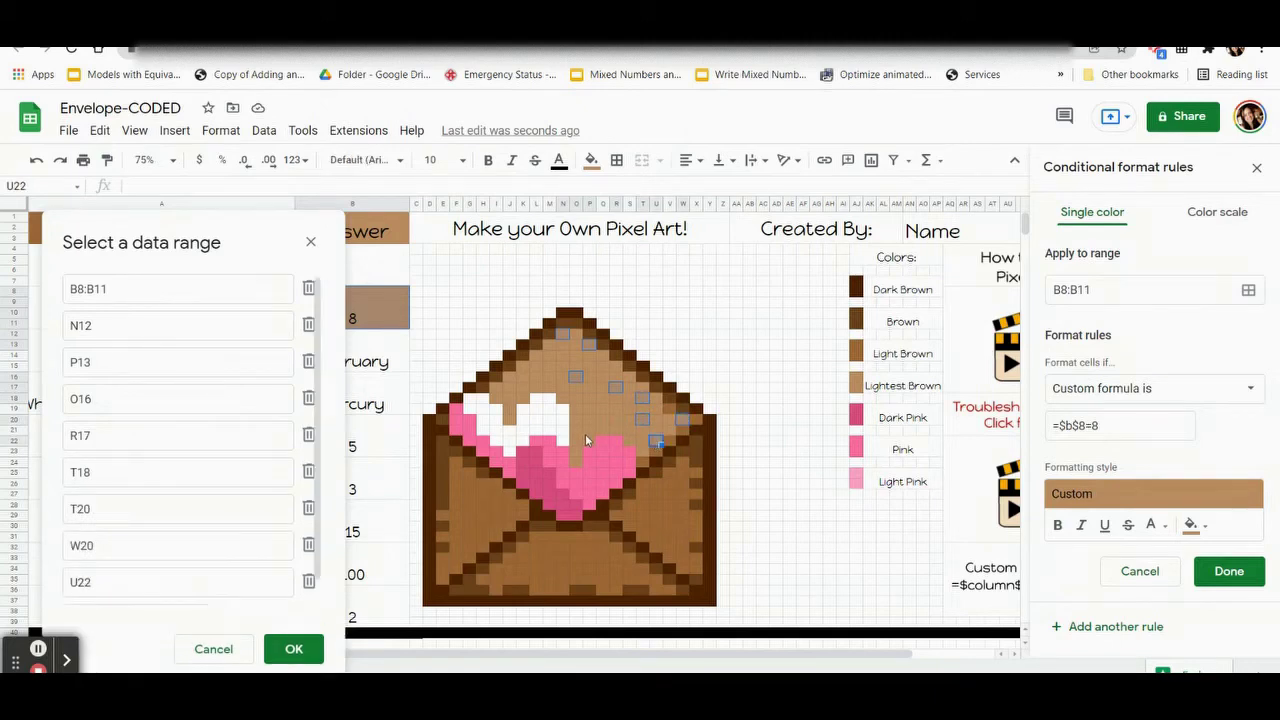
# Step: Add the lightest brown cells Q20, O21, O24, M17, L15, J16 and I18 to the rule's ranges
pyautogui.keyDown('ctrl'); pyautogui.click(602, 420); pyautogui.keyUp('ctrl')
pyautogui.keyDown('ctrl'); pyautogui.click(575, 430); pyautogui.keyUp('ctrl')
pyautogui.keyDown('ctrl'); pyautogui.click(575, 462); pyautogui.keyUp('ctrl')
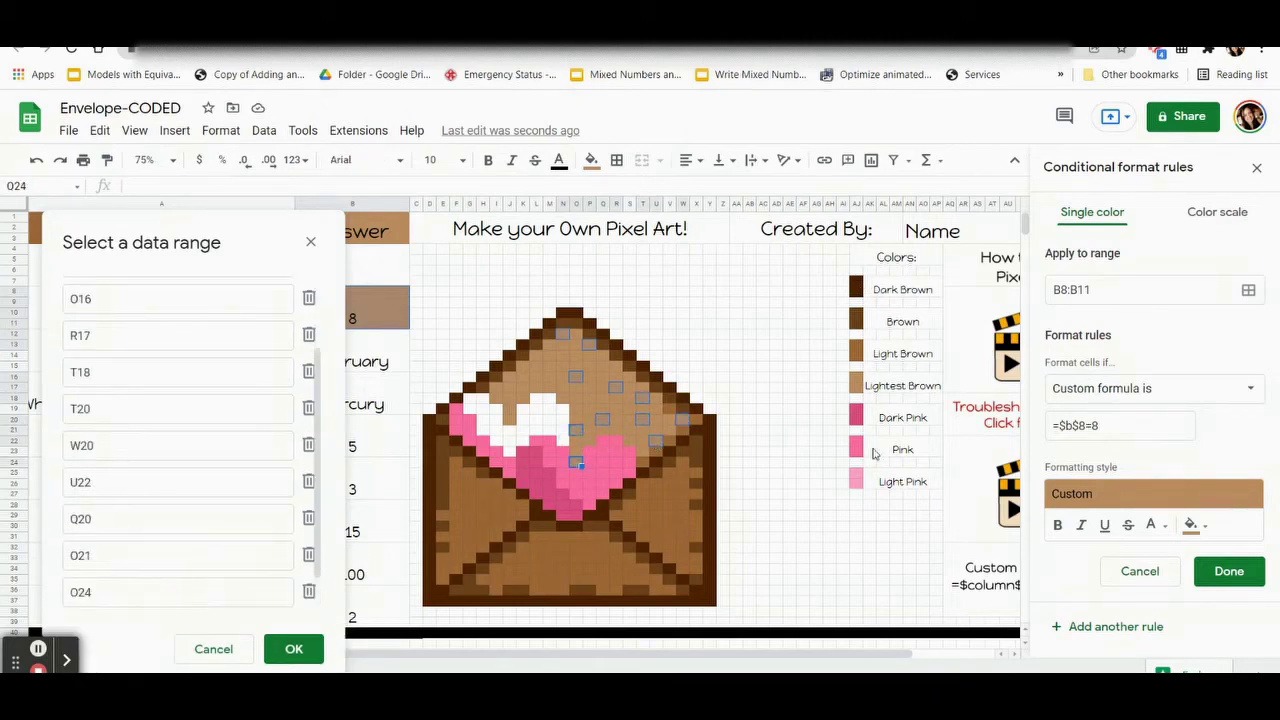
pyautogui.keyDown('ctrl'); pyautogui.click(551, 389); pyautogui.keyUp('ctrl')
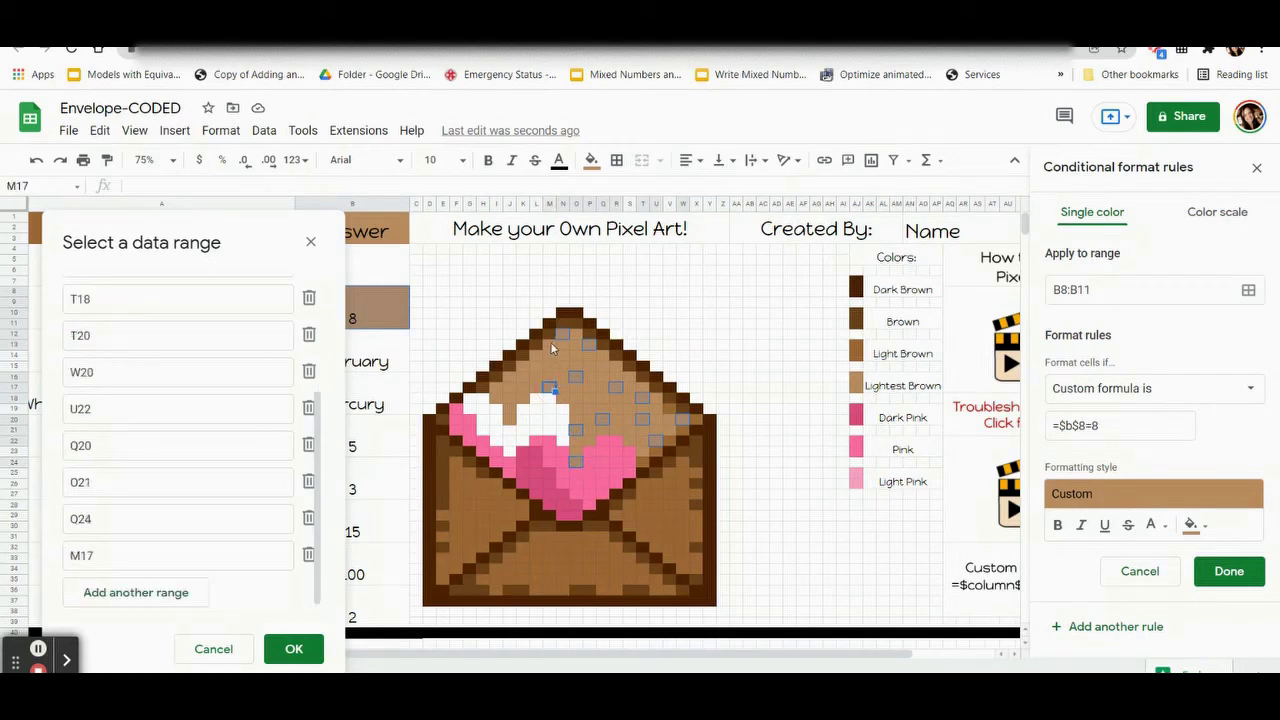
pyautogui.keyDown('ctrl'); pyautogui.click(536, 366); pyautogui.keyUp('ctrl')
pyautogui.keyDown('ctrl'); pyautogui.click(509, 377); pyautogui.keyUp('ctrl')
pyautogui.keyDown('ctrl'); pyautogui.click(499, 401); pyautogui.keyUp('ctrl')
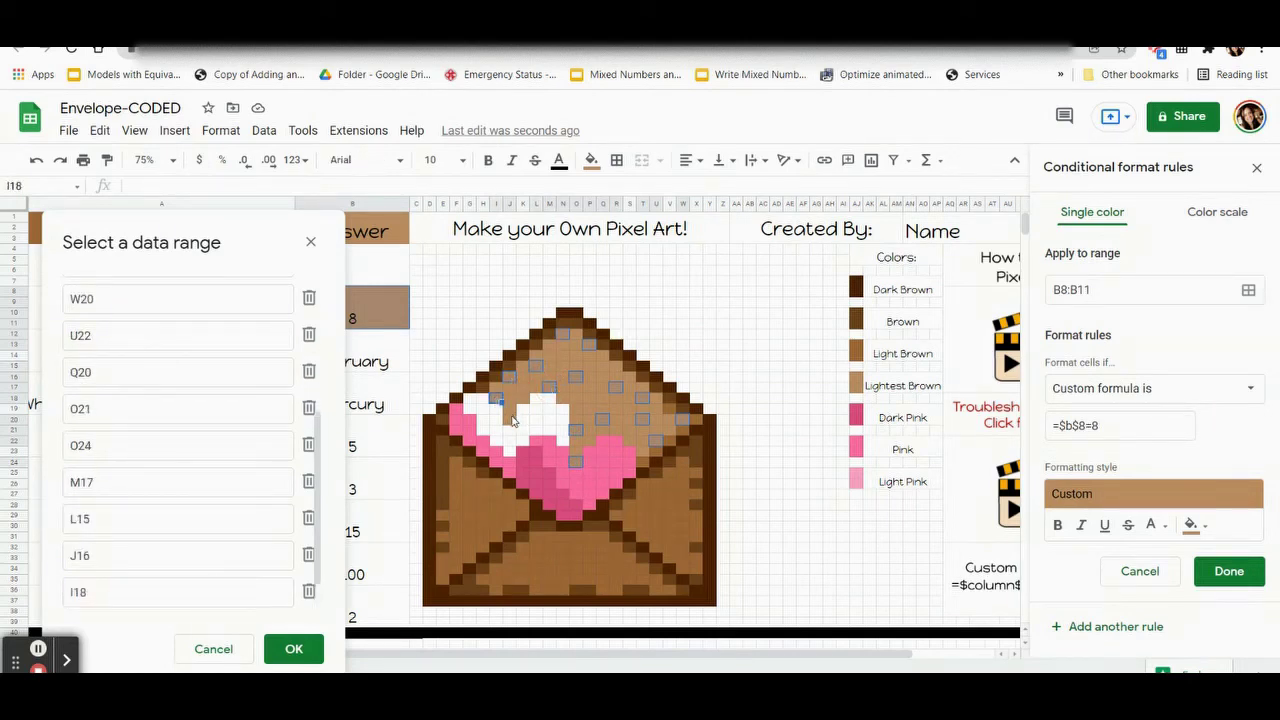
# Step: Add the lightest brown cells J20, N14, P15, P18, S19, K17 and R21 to the rule's ranges
pyautogui.keyDown('ctrl'); pyautogui.click(509, 418); pyautogui.keyUp('ctrl')
pyautogui.keyDown('ctrl'); pyautogui.click(563, 356); pyautogui.keyUp('ctrl')
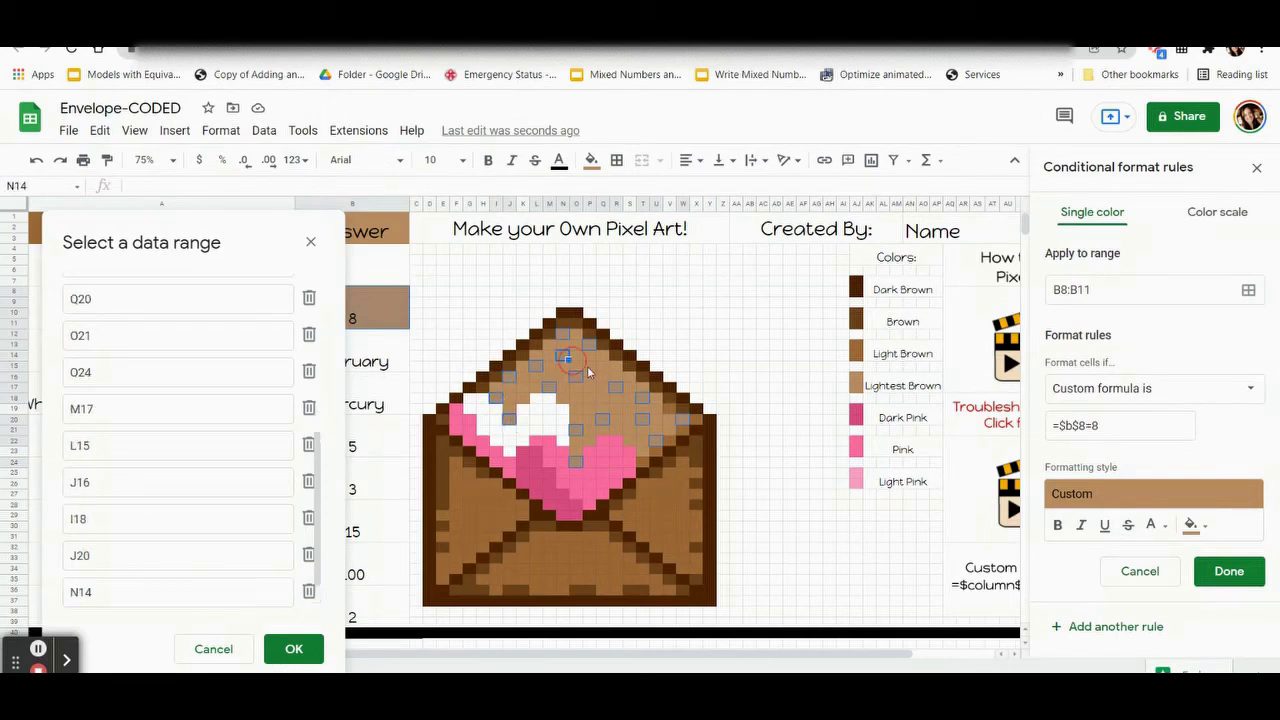
pyautogui.keyDown('ctrl'); pyautogui.click(589, 368); pyautogui.keyUp('ctrl')
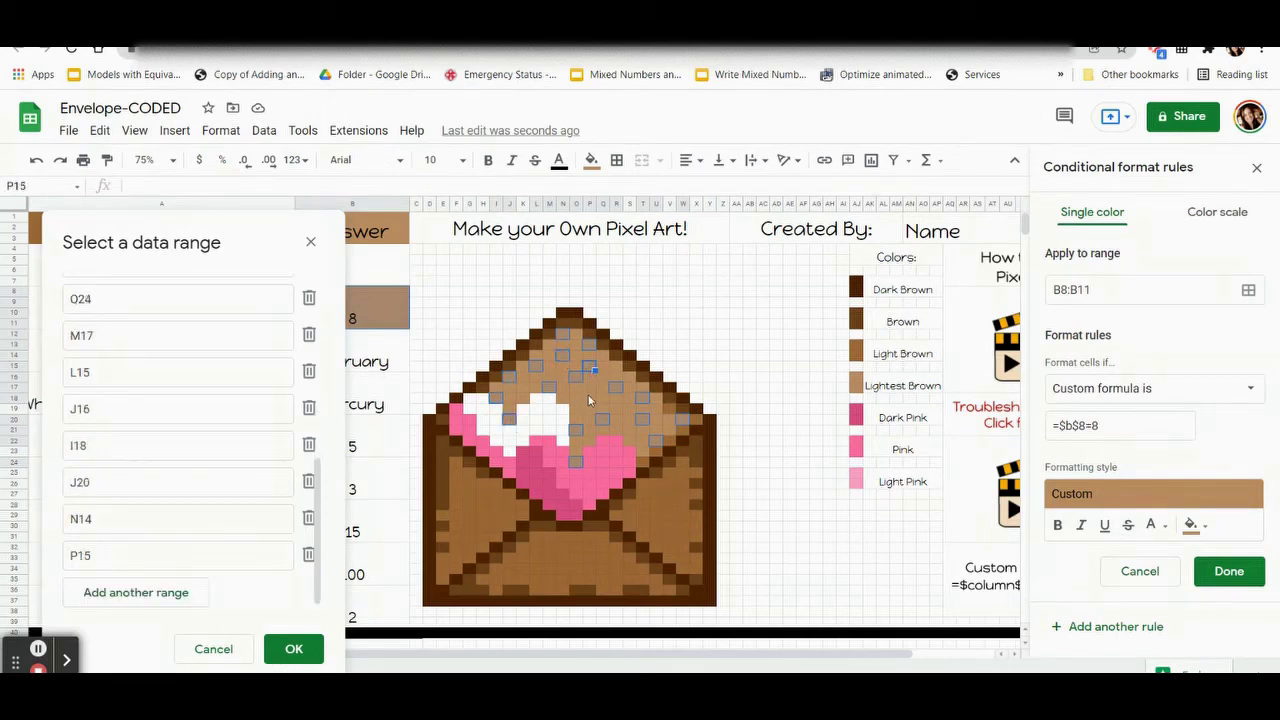
pyautogui.keyDown('ctrl'); pyautogui.click(589, 400); pyautogui.keyUp('ctrl')
pyautogui.keyDown('ctrl'); pyautogui.click(630, 410); pyautogui.keyUp('ctrl')
pyautogui.keyDown('ctrl'); pyautogui.click(522, 389); pyautogui.keyUp('ctrl')
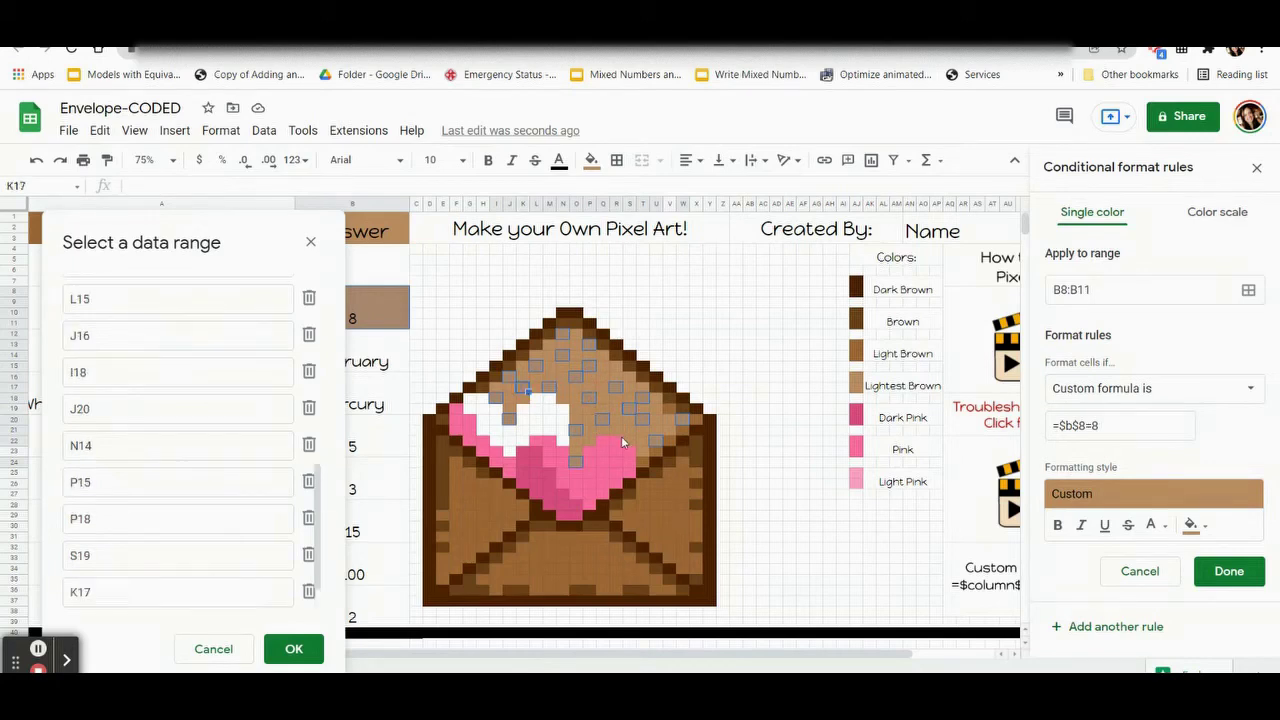
pyautogui.keyDown('ctrl'); pyautogui.click(619, 428); pyautogui.keyUp('ctrl')
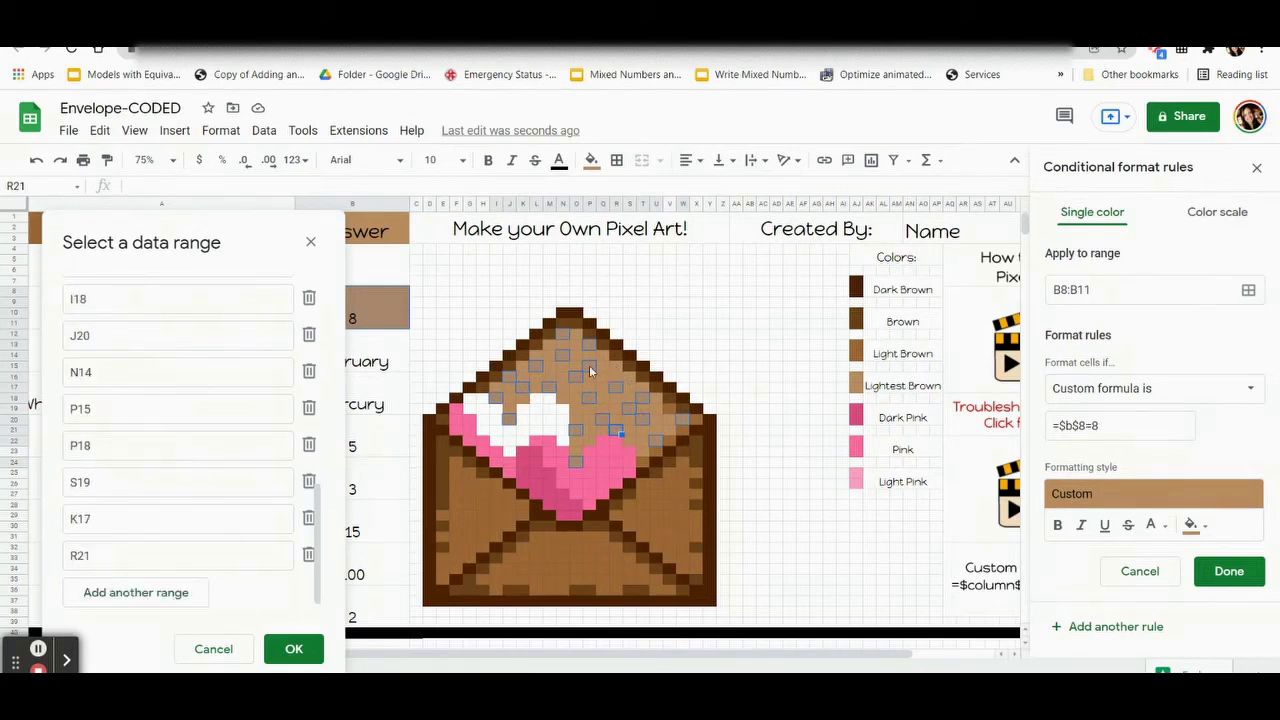
# Step: Add R15, L15:M15, M13, V20:W20 and O19 to the rule's ranges, accept them and save the rule
pyautogui.keyDown('ctrl'); pyautogui.click(619, 368); pyautogui.keyUp('ctrl')
pyautogui.moveTo(555, 369); pyautogui.dragTo(546, 366)
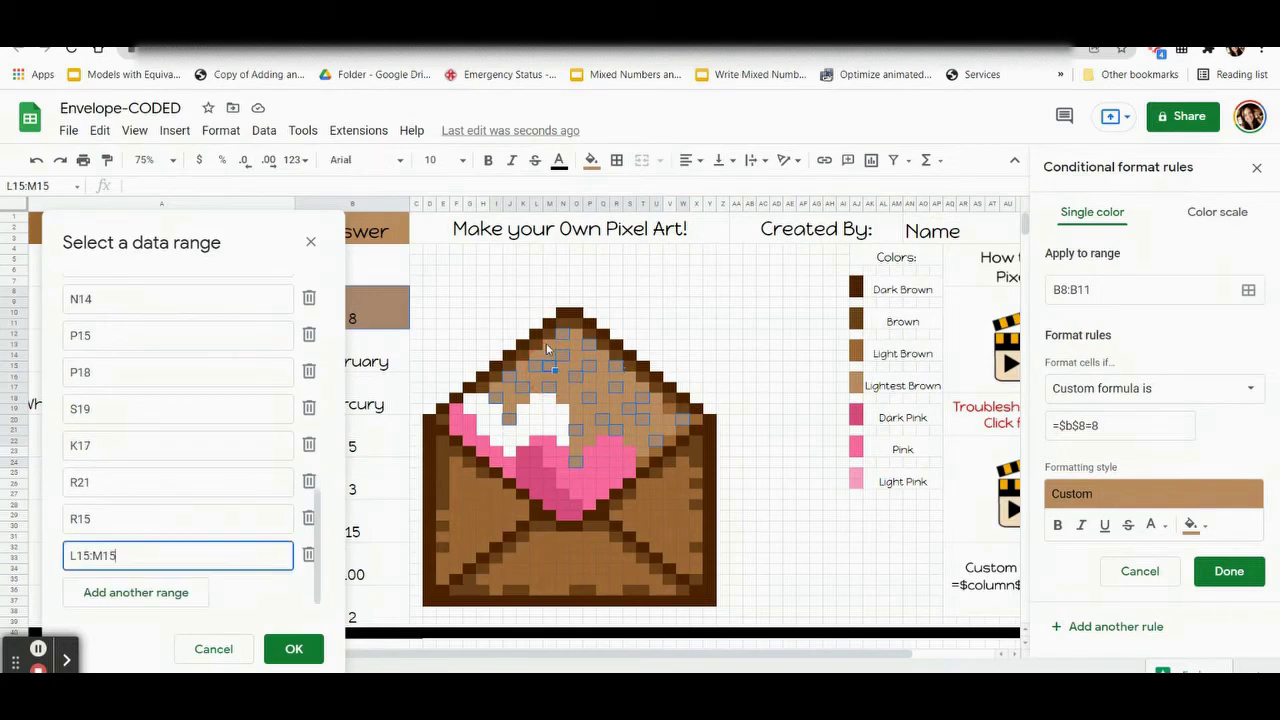
pyautogui.keyDown('ctrl'); pyautogui.click(551, 344); pyautogui.keyUp('ctrl')
pyautogui.moveTo(671, 420); pyautogui.dragTo(685, 420)
pyautogui.keyDown('ctrl'); pyautogui.click(577, 407); pyautogui.keyUp('ctrl')
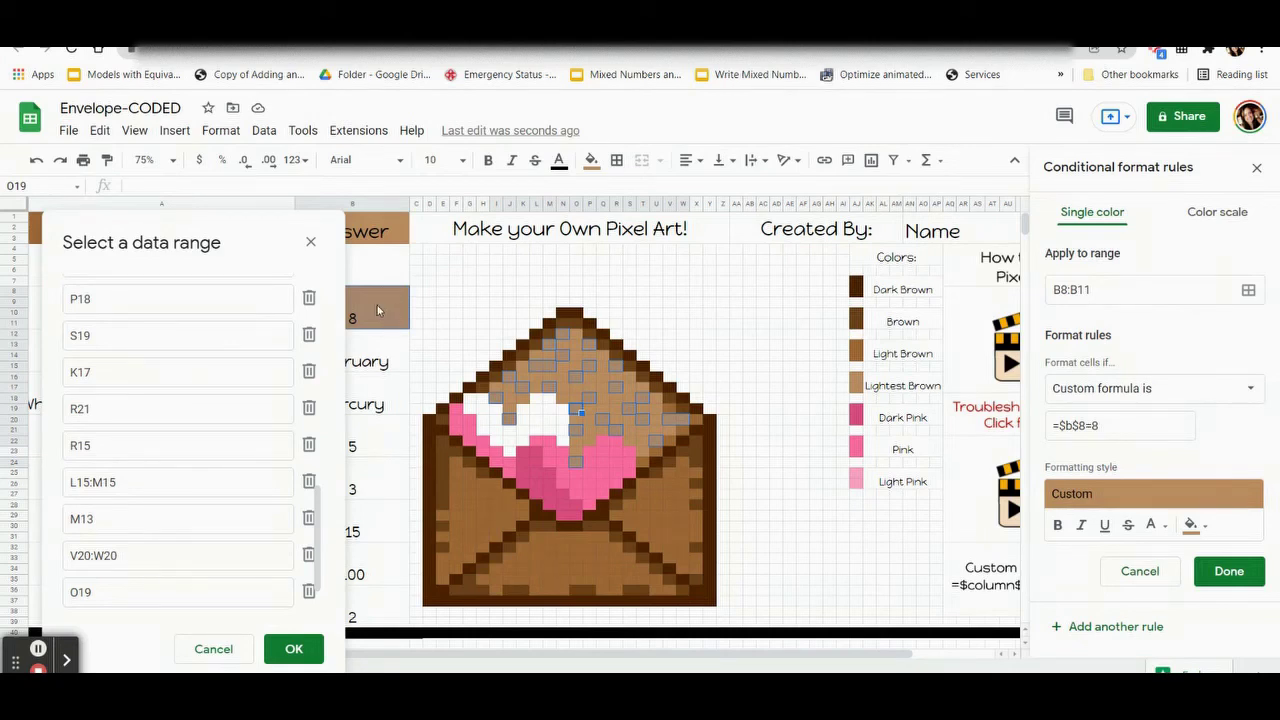
pyautogui.click(292, 649)
pyautogui.click(1234, 573)
# Step: Reset the regular fill color of the selected lightest brown cells and the "4 x 2" answer cell
pyautogui.click(591, 168)
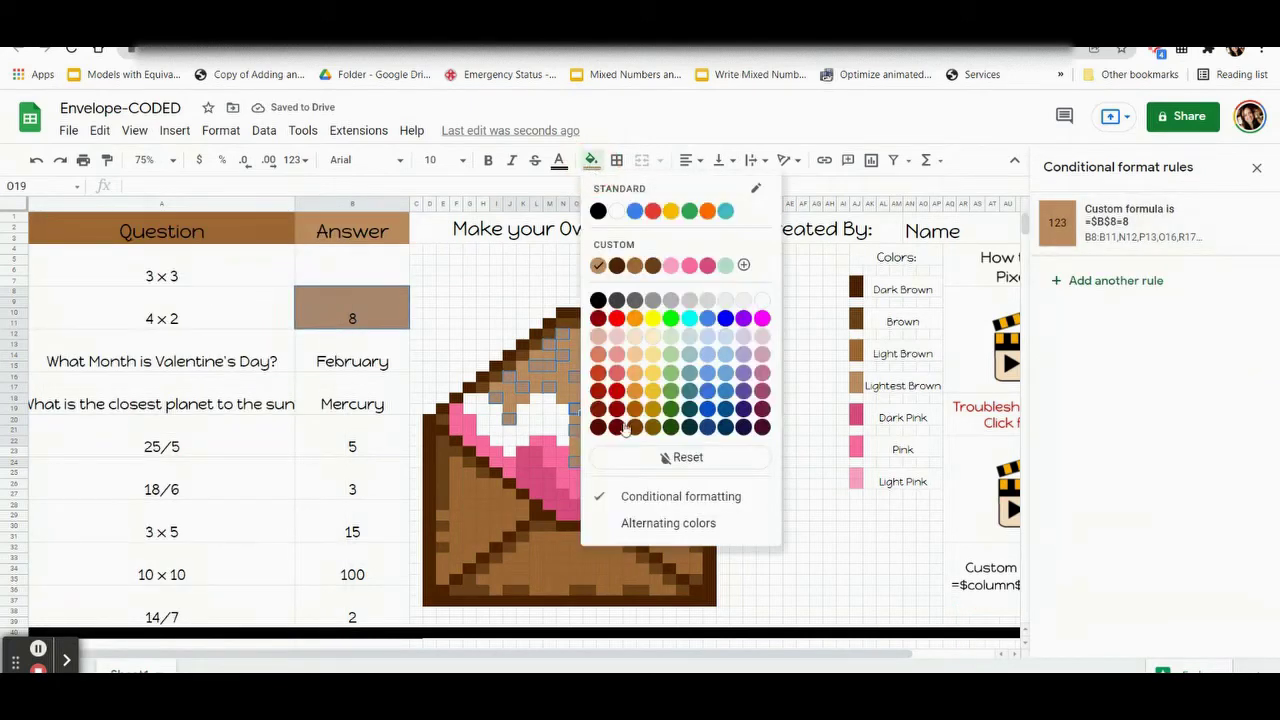
pyautogui.click(649, 456)
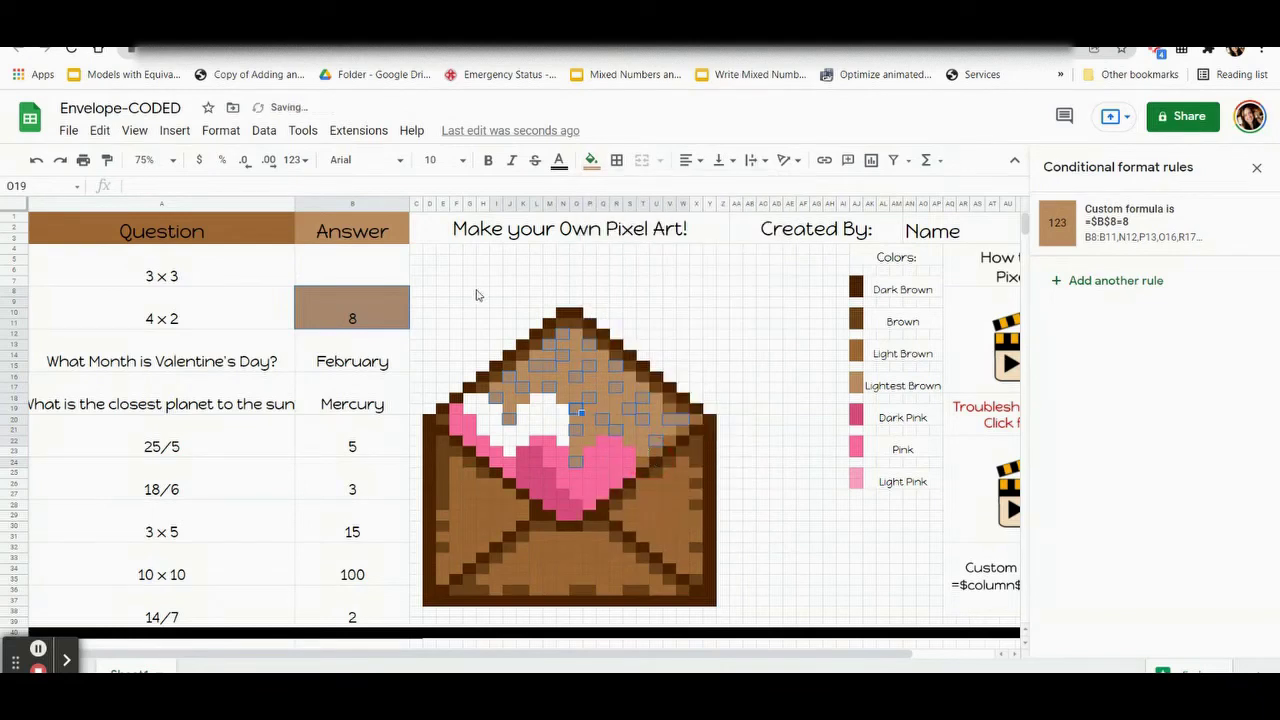
pyautogui.click(477, 295)
# Step: Test both rules by clearing and re-entering 8 as the "4 x 2" answer and entering 9 as the "3 x 3" answer
pyautogui.click(395, 316)
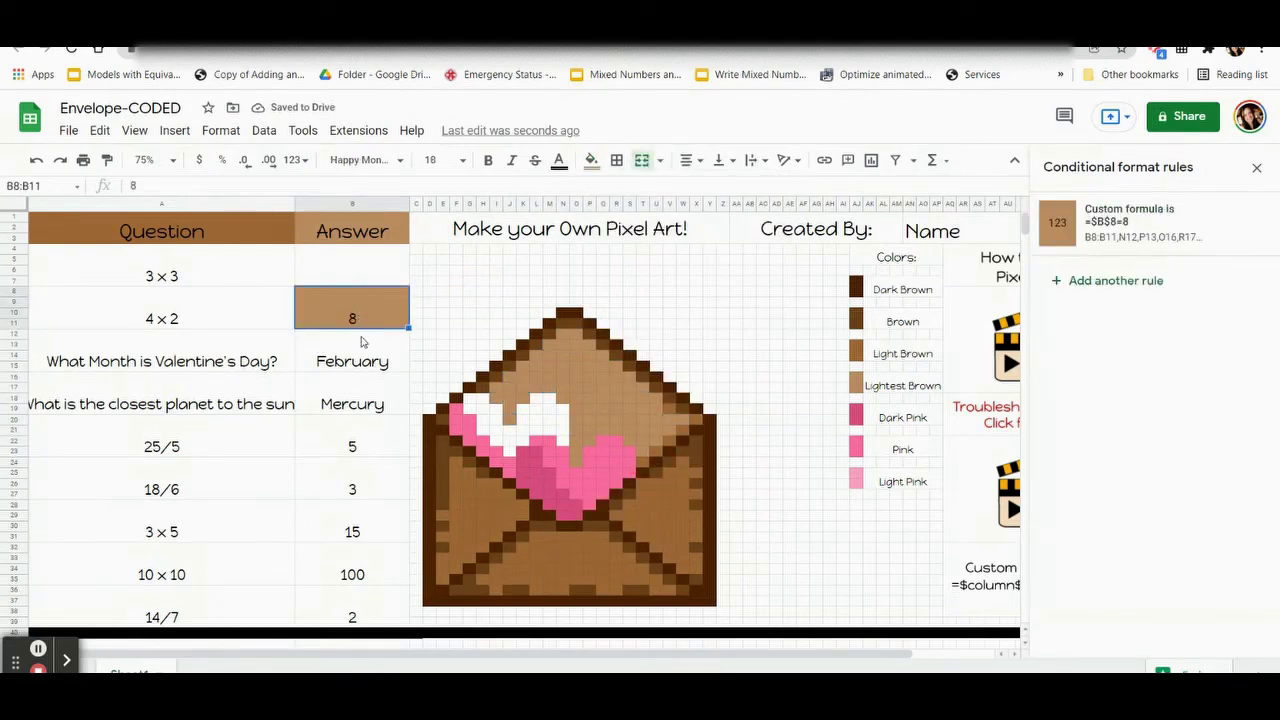
pyautogui.press('Delete')
pyautogui.press('Down')
pyautogui.click(360, 315)
pyautogui.write('8')
pyautogui.click(343, 271)
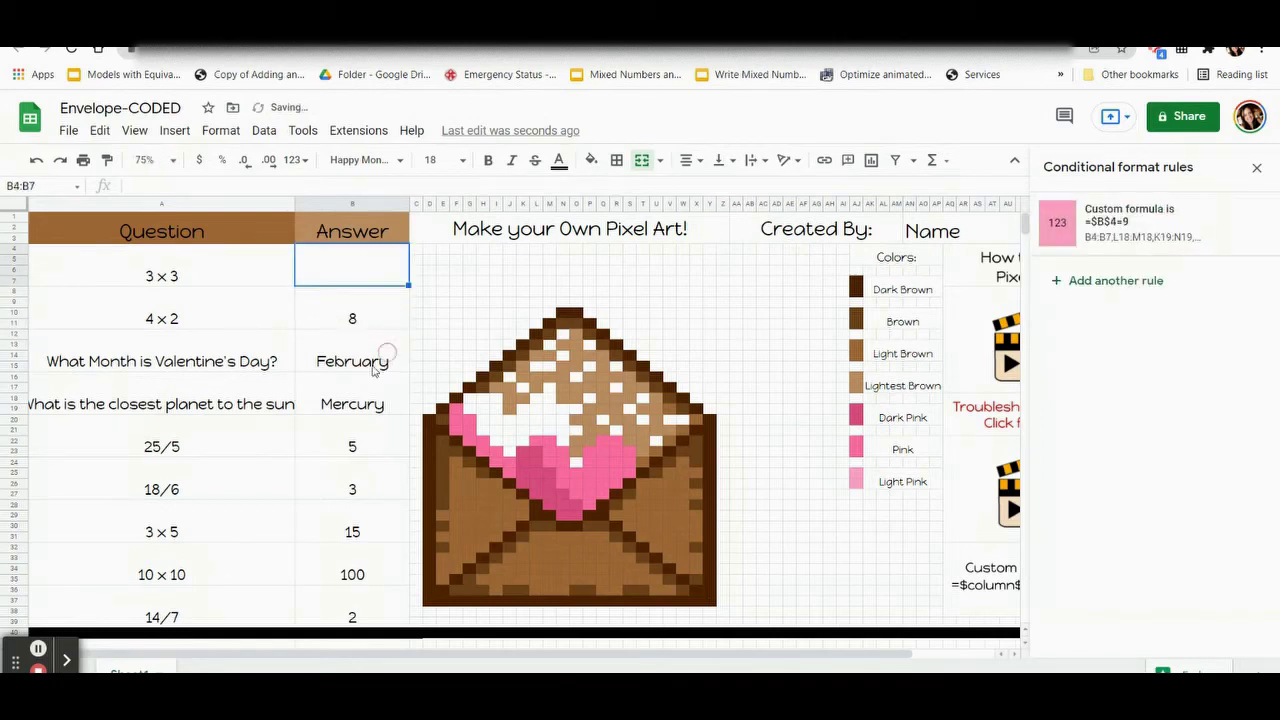
pyautogui.write('9')
pyautogui.click(355, 405)
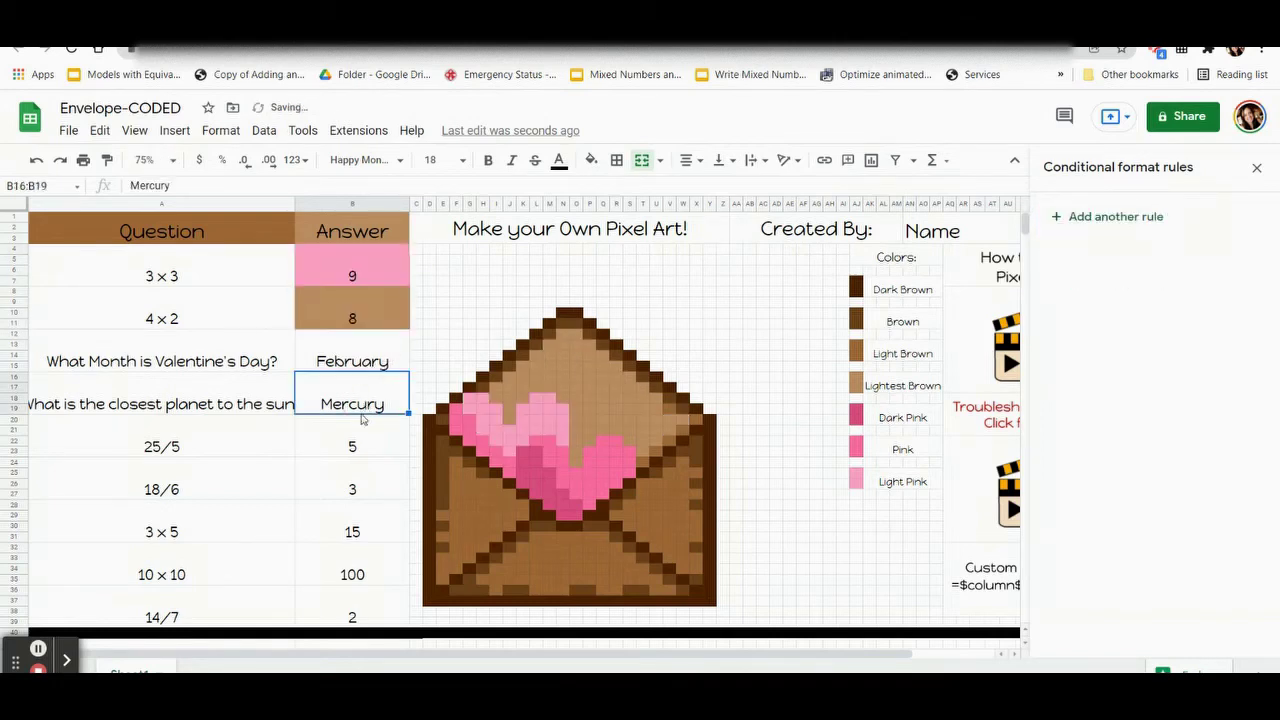
# Step: Clear the answers to "3 x 3" and "4 x 2"
pyautogui.click(331, 276)
pyautogui.press('Delete')
pyautogui.click(331, 311)
pyautogui.press('Delete')
# Step: Check the dark pink heart pixel's fill color and add a conditional format rule with that fill to the February answer cell, B12:B15
pyautogui.click(330, 362)
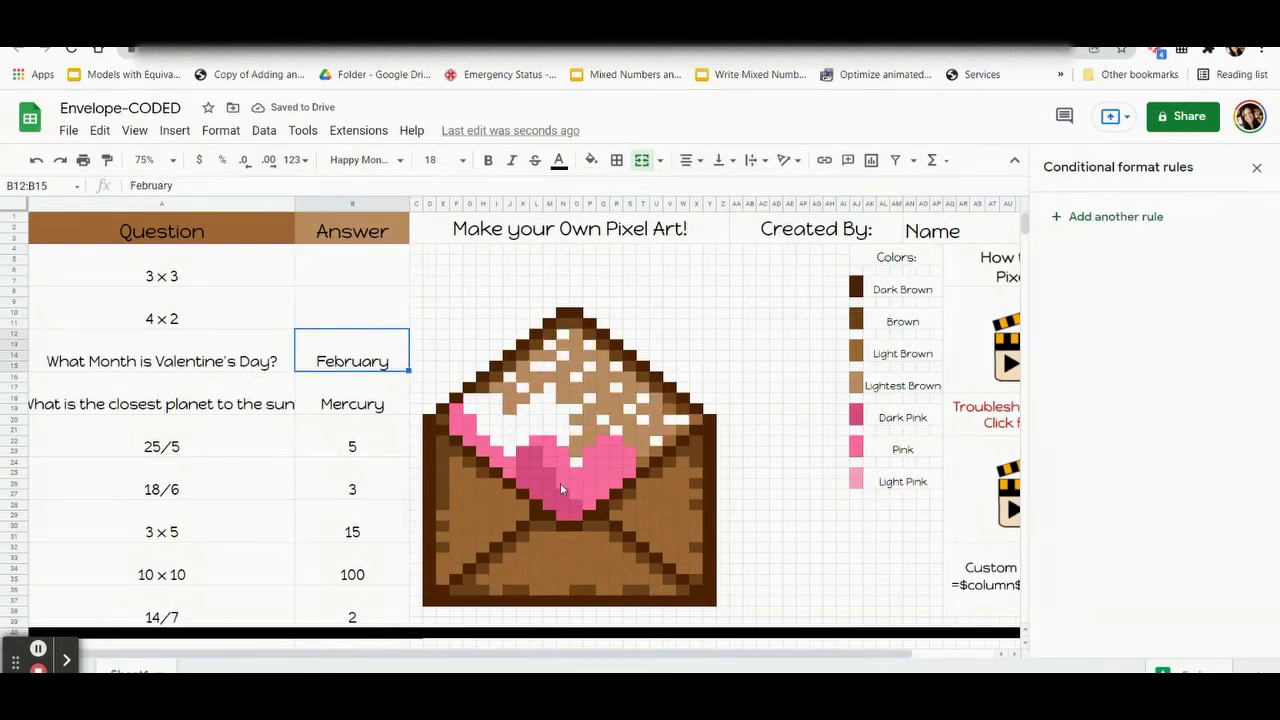
pyautogui.click(537, 484)
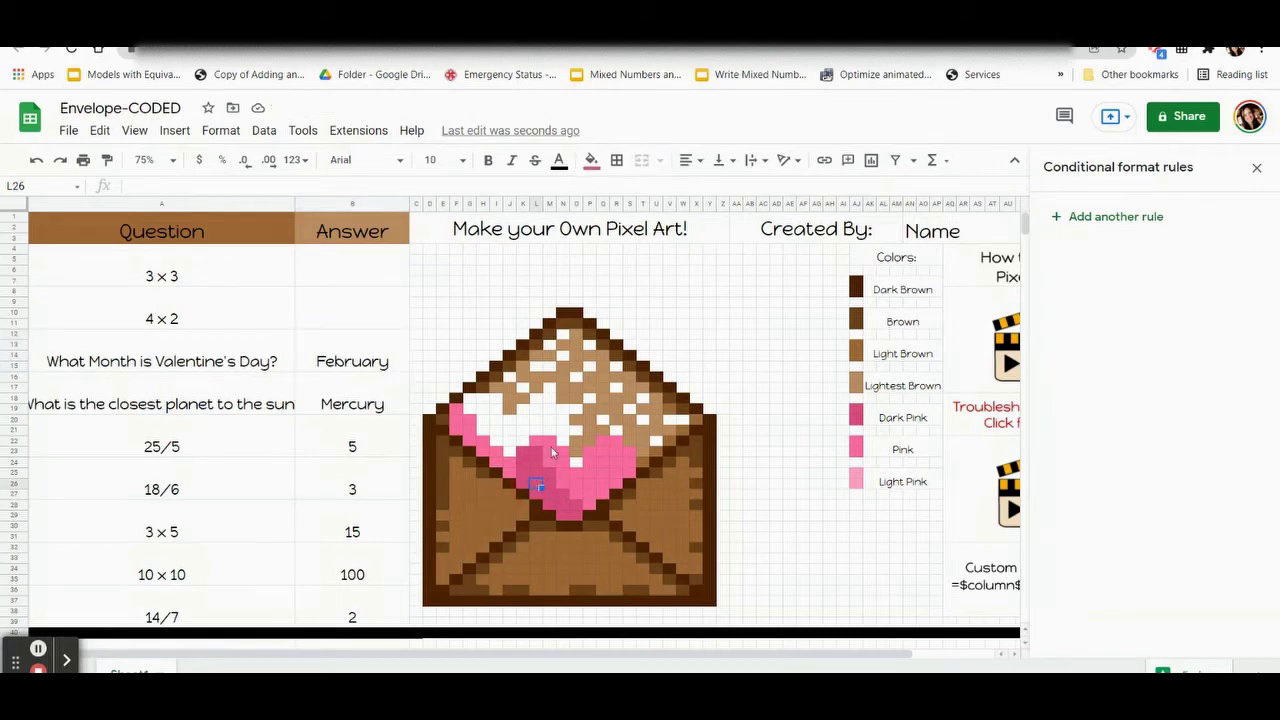
pyautogui.click(590, 163)
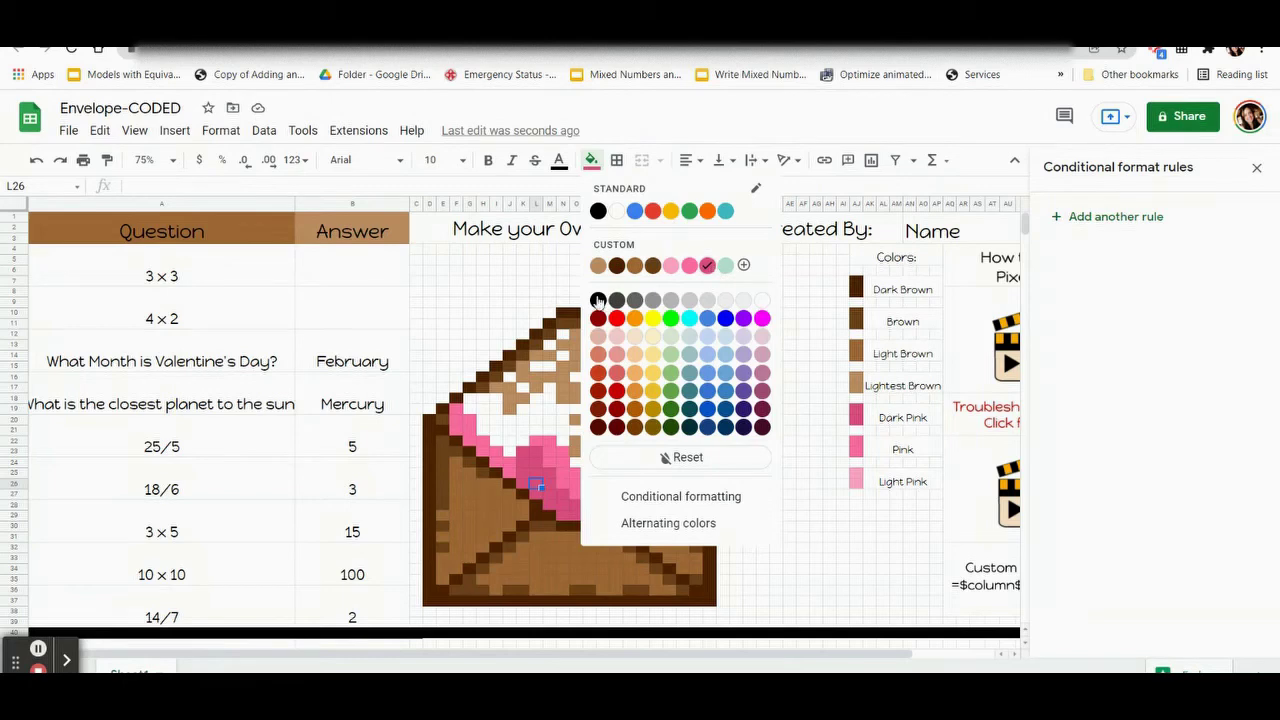
pyautogui.click(352, 366)
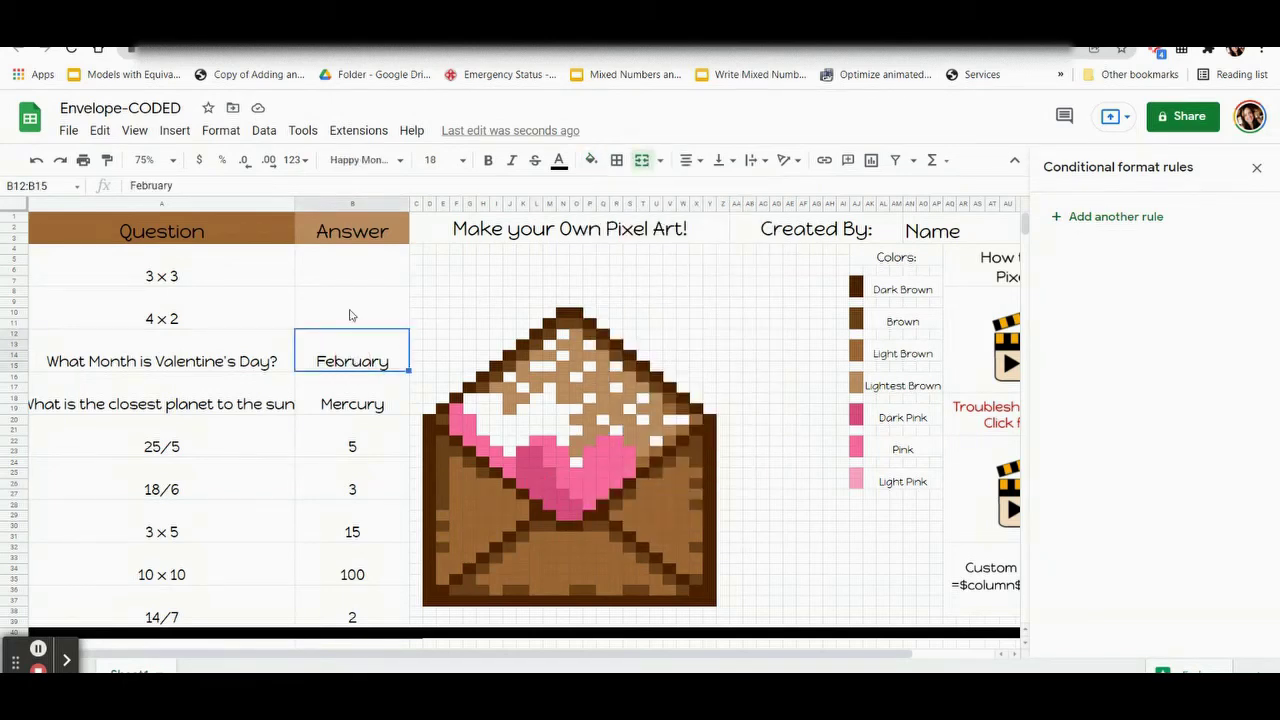
pyautogui.click(1110, 218)
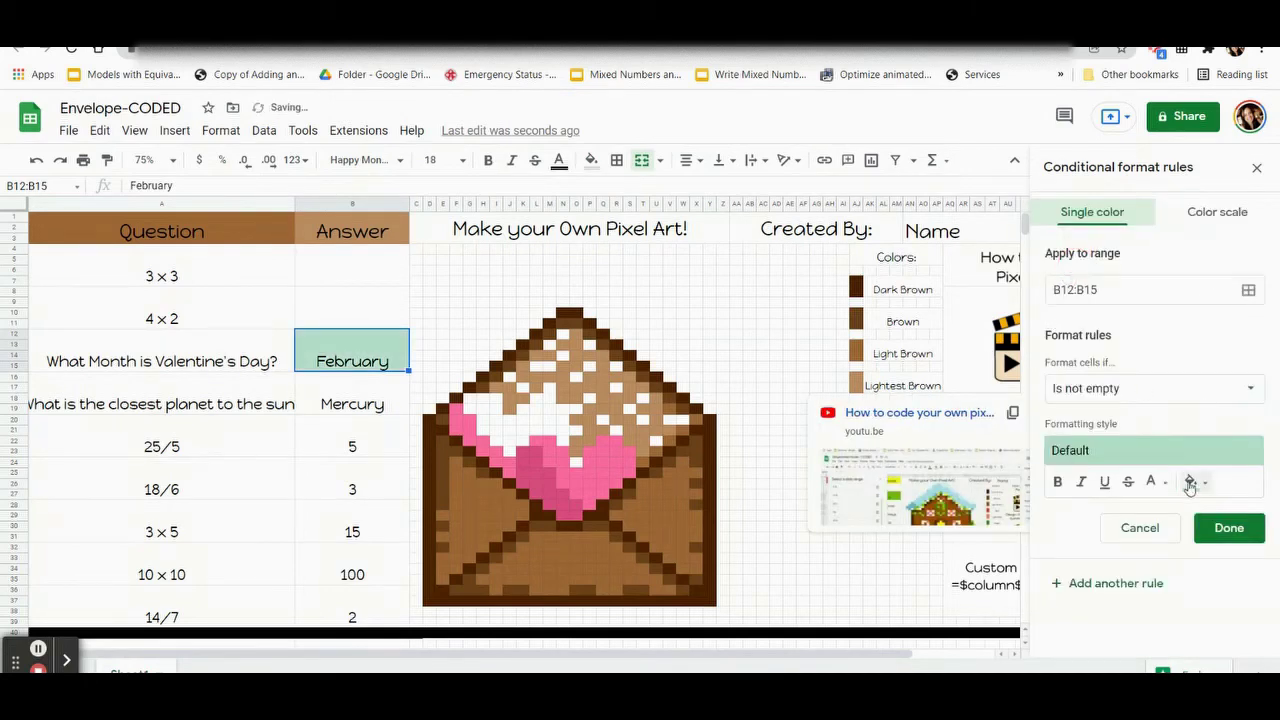
pyautogui.click(1191, 481)
pyautogui.click(1138, 257)
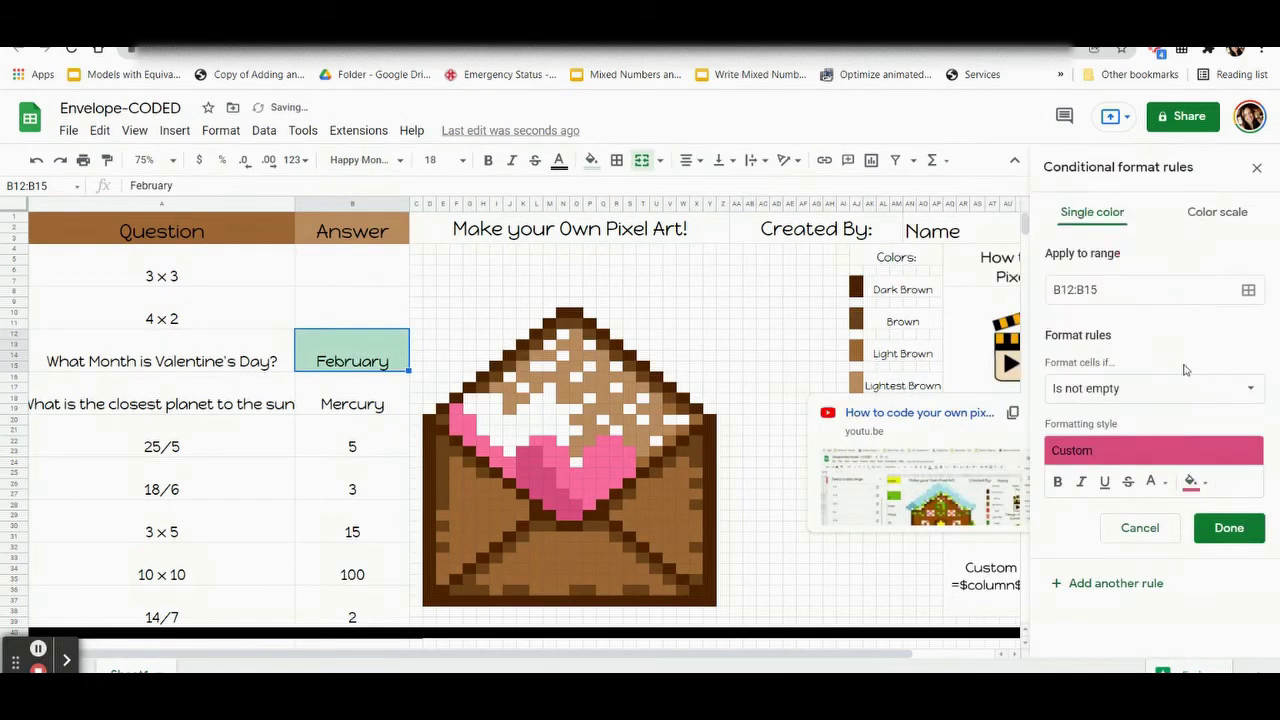
# Step: Set the rule's condition to the custom formula =$b$12="February"
pyautogui.click(1178, 390)
pyautogui.scroll(-3, 1178, 393)
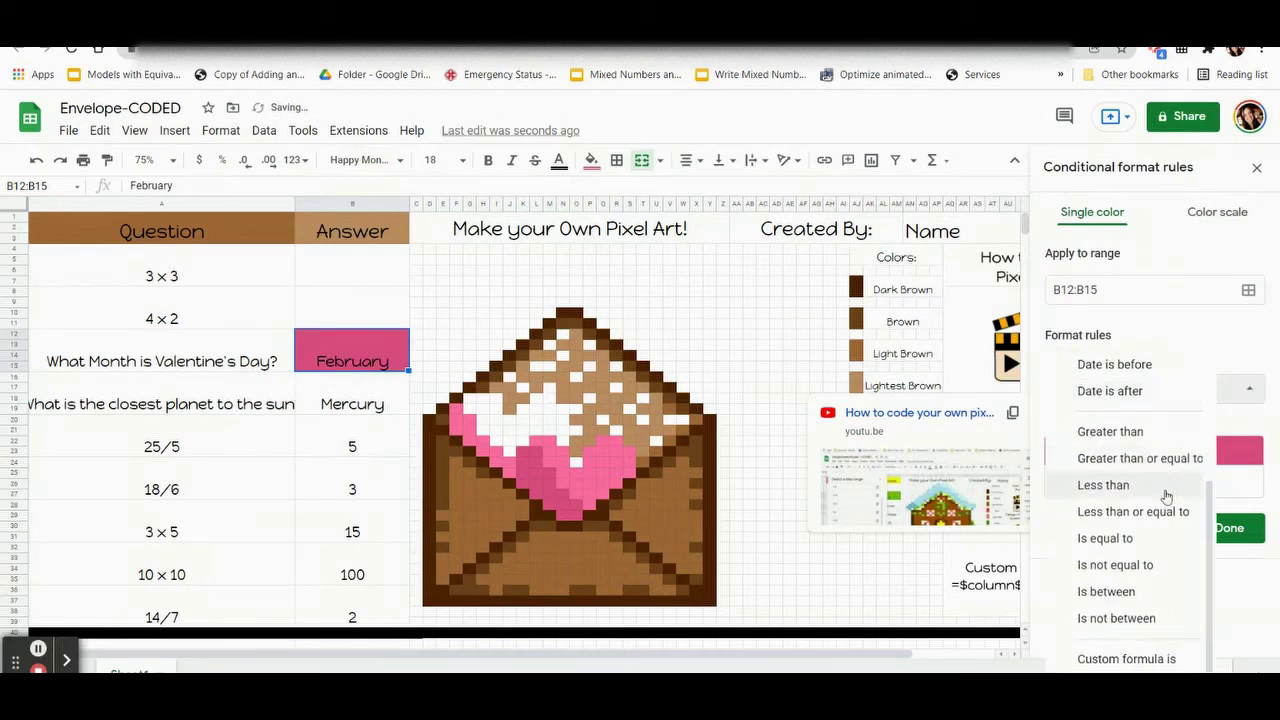
pyautogui.click(1151, 654)
pyautogui.click(1100, 423)
pyautogui.write('=$b$')
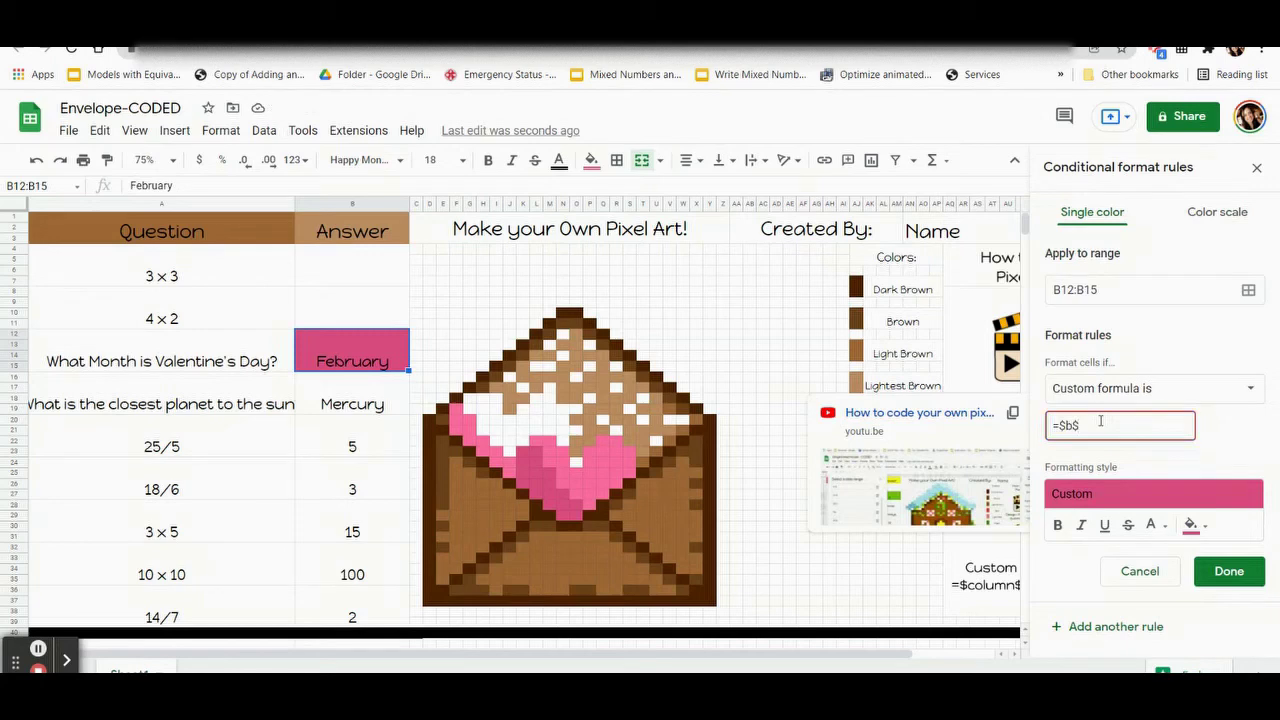
pyautogui.write('12=February')
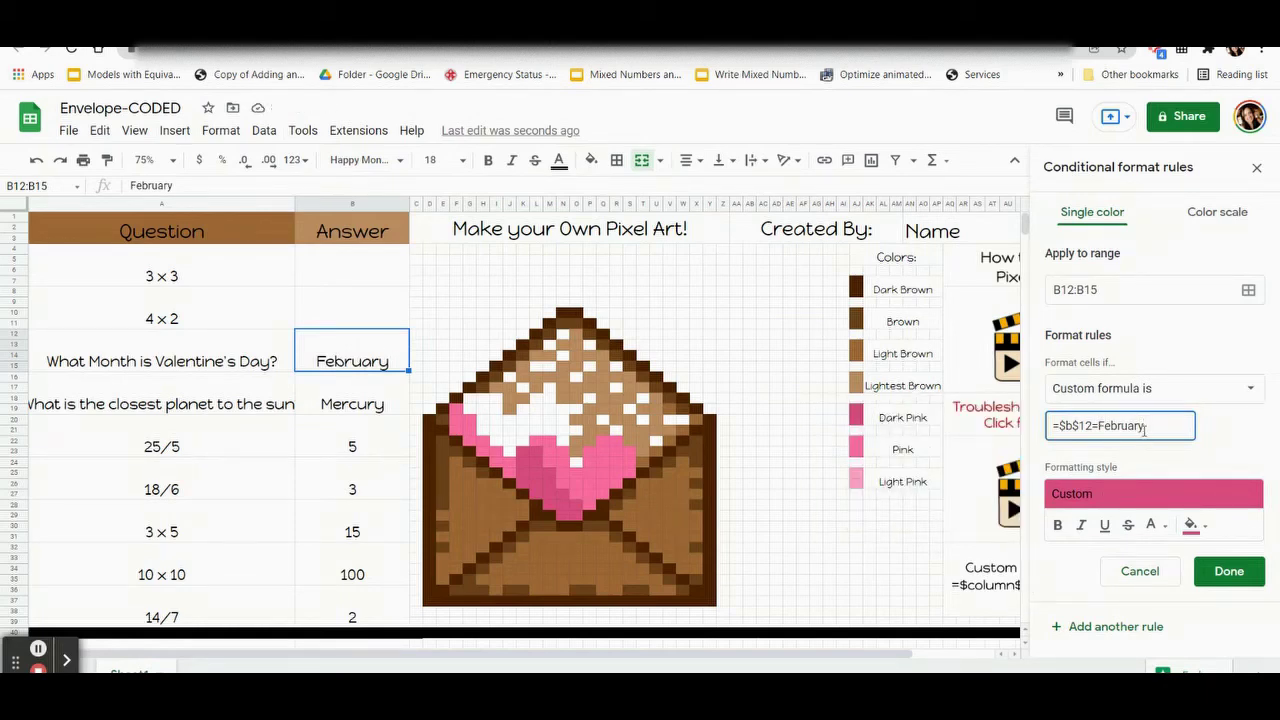
pyautogui.click(1100, 425)
pyautogui.write('"')
pyautogui.click(1160, 428)
pyautogui.write('"')
pyautogui.click(1166, 428)
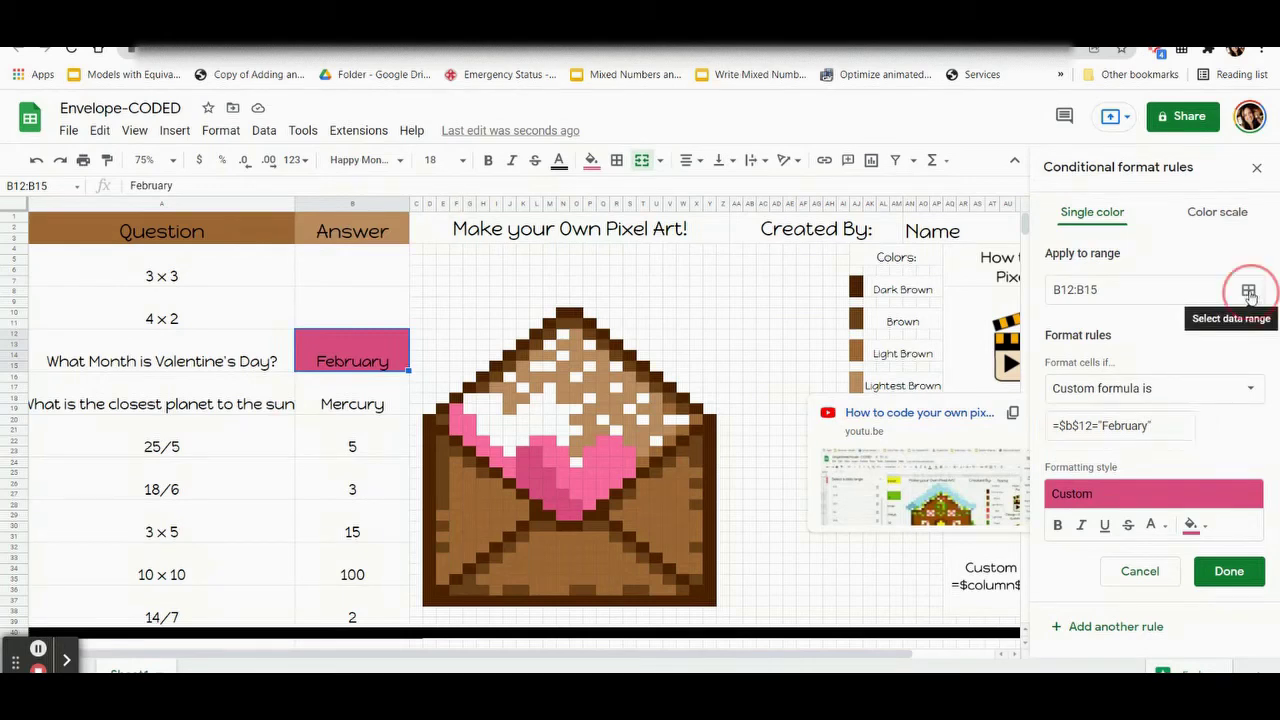
# Step: Extend the rule's ranges to the dark pink pixels K23:L23, K24:L24, K25:M25, K26:M26 and L27:N27
pyautogui.click(1249, 292)
pyautogui.moveTo(670, 310); pyautogui.dragTo(249, 254)
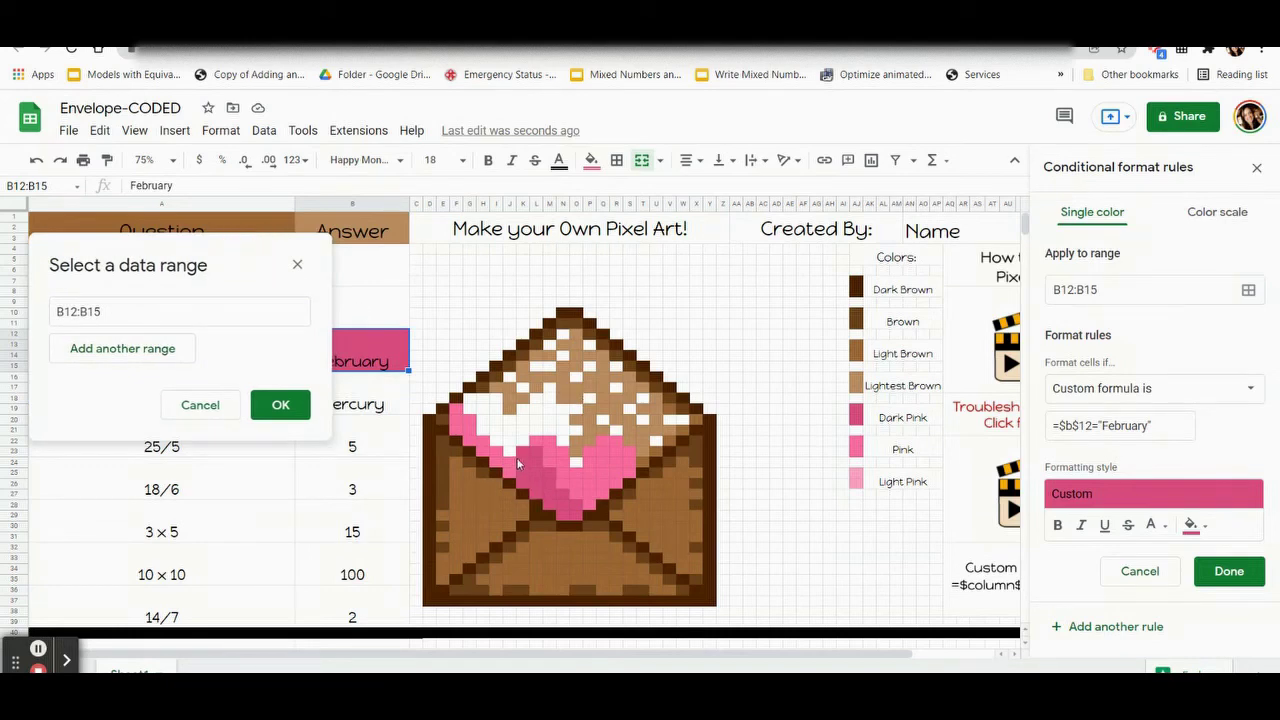
pyautogui.keyDown('ctrl'); pyautogui.moveTo(524, 460); pyautogui.dragTo(548, 486); pyautogui.keyUp('ctrl')
pyautogui.keyDown('ctrl'); pyautogui.click(523, 482); pyautogui.keyUp('ctrl')
pyautogui.keyDown('ctrl'); pyautogui.click(542, 493); pyautogui.keyUp('ctrl')
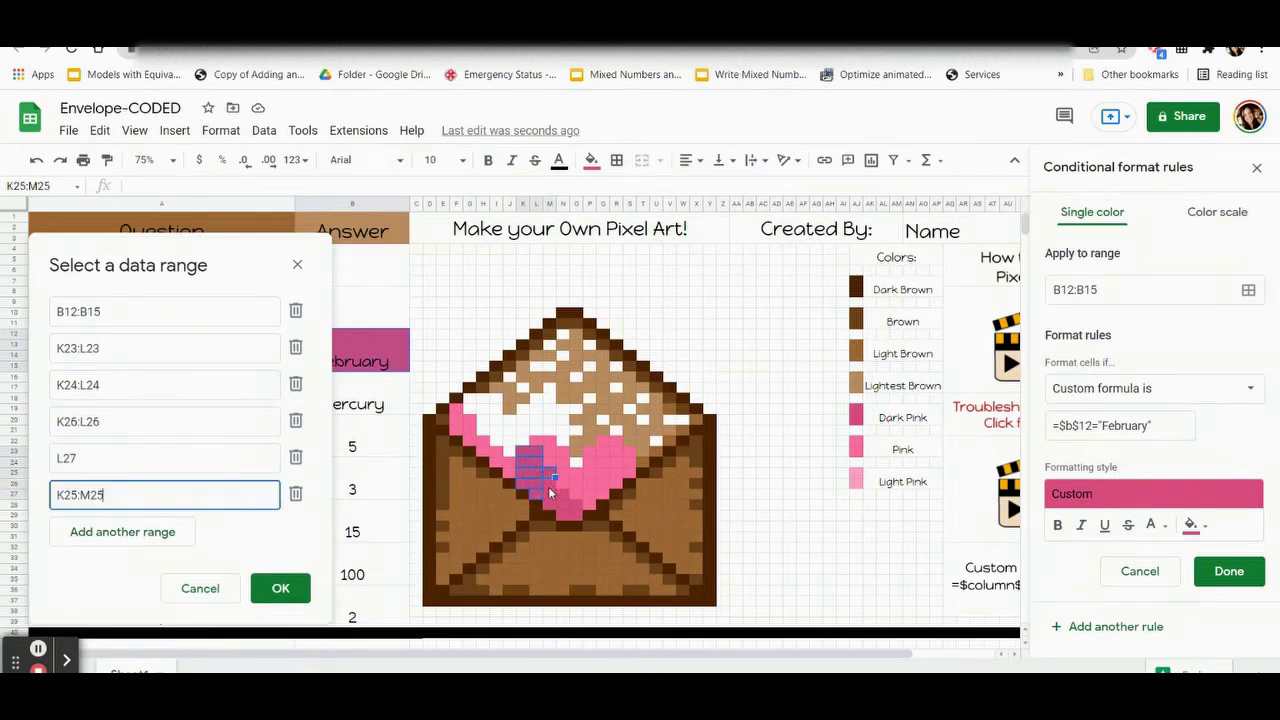
pyautogui.keyDown('ctrl'); pyautogui.click(558, 495); pyautogui.keyUp('ctrl')
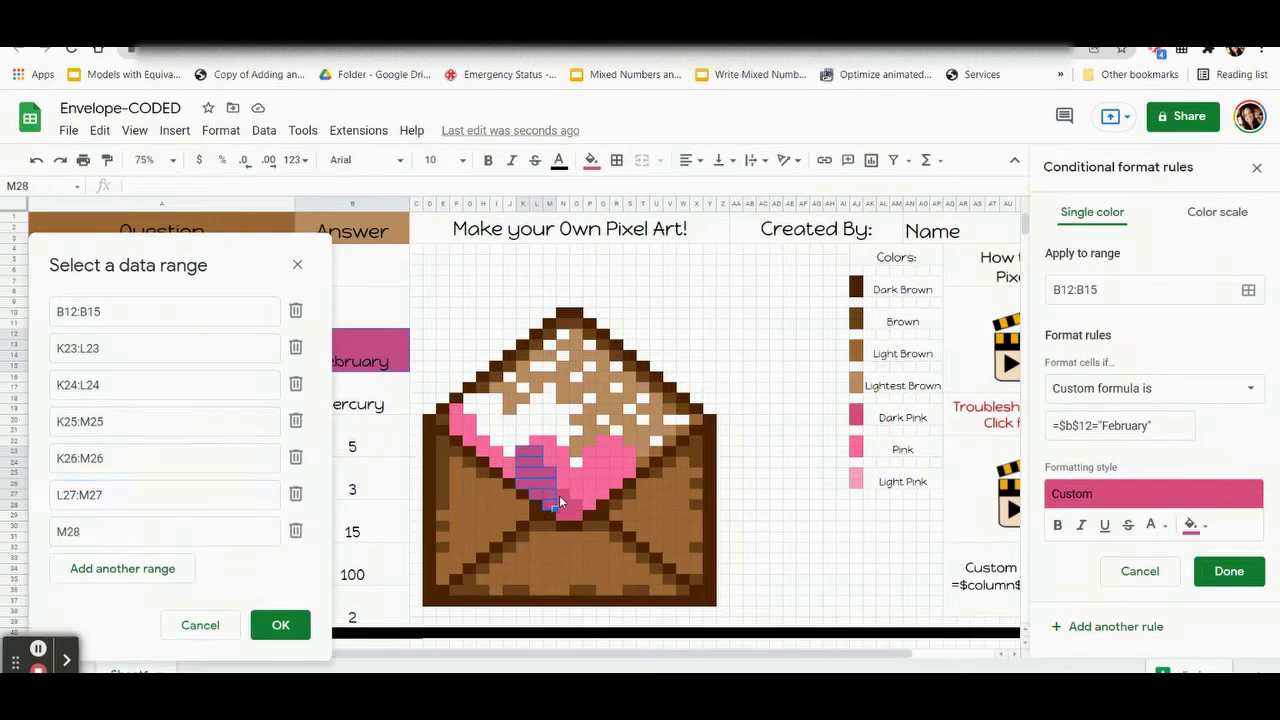
pyautogui.keyDown('ctrl'); pyautogui.click(561, 495); pyautogui.keyUp('ctrl')
# Step: Add M28:O28 and N29:O29 to the rule's ranges, accept them and save the rule
pyautogui.moveTo(565, 516); pyautogui.dragTo(562, 520)
pyautogui.keyDown('ctrl'); pyautogui.click(574, 511); pyautogui.keyUp('ctrl')
pyautogui.keyDown('ctrl'); pyautogui.click(576, 514); pyautogui.keyUp('ctrl')
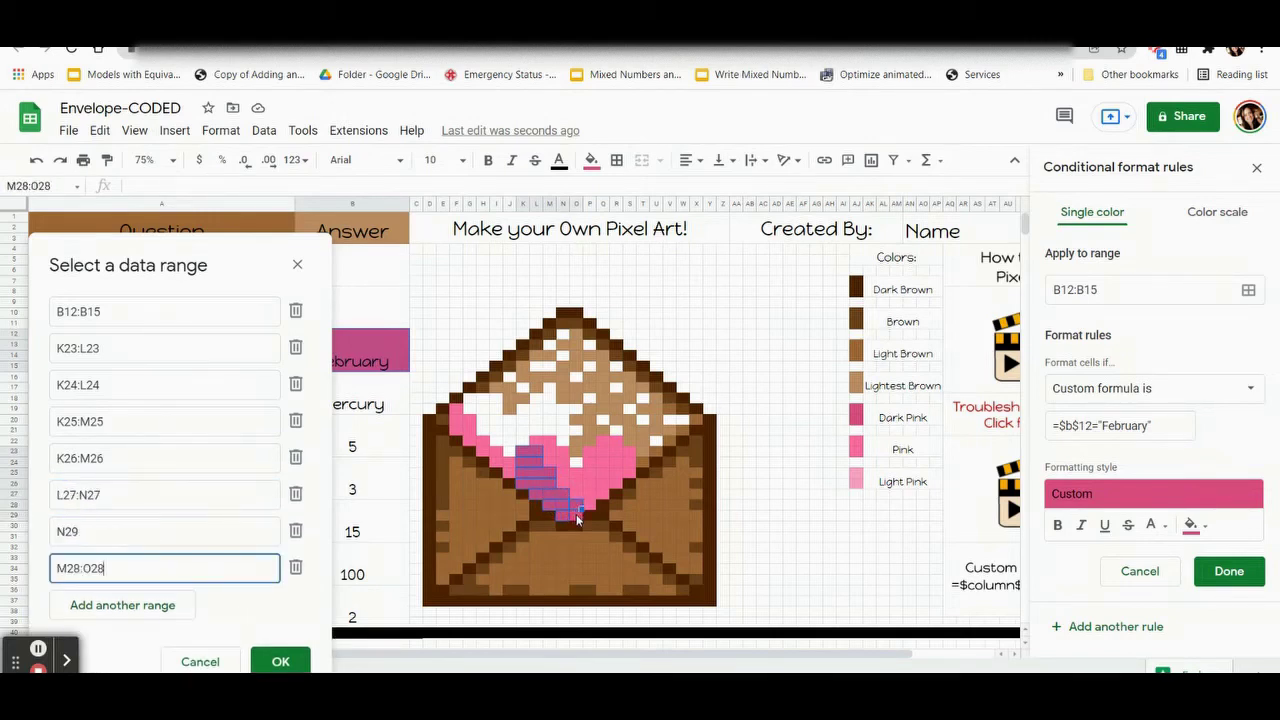
pyautogui.keyDown('ctrl'); pyautogui.click(616, 399); pyautogui.keyUp('ctrl')
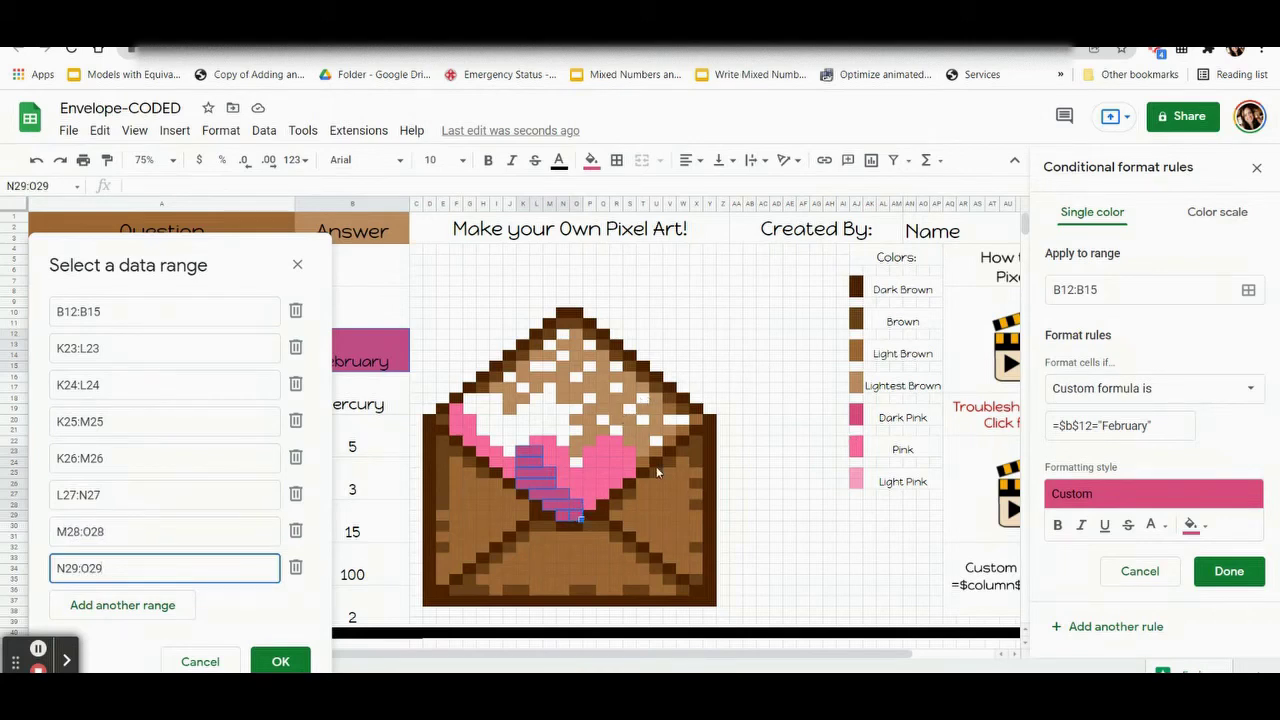
pyautogui.keyDown('ctrl'); pyautogui.click(616, 400); pyautogui.keyUp('ctrl')
pyautogui.click(280, 661)
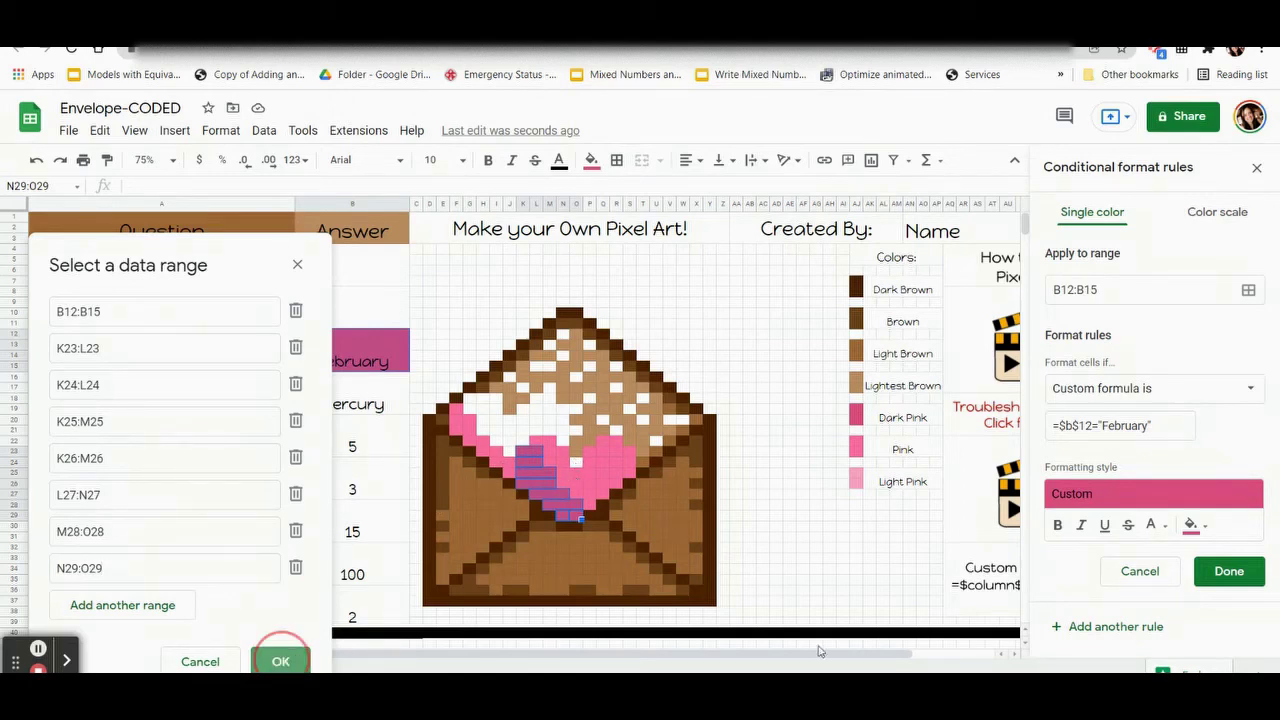
pyautogui.click(1229, 571)
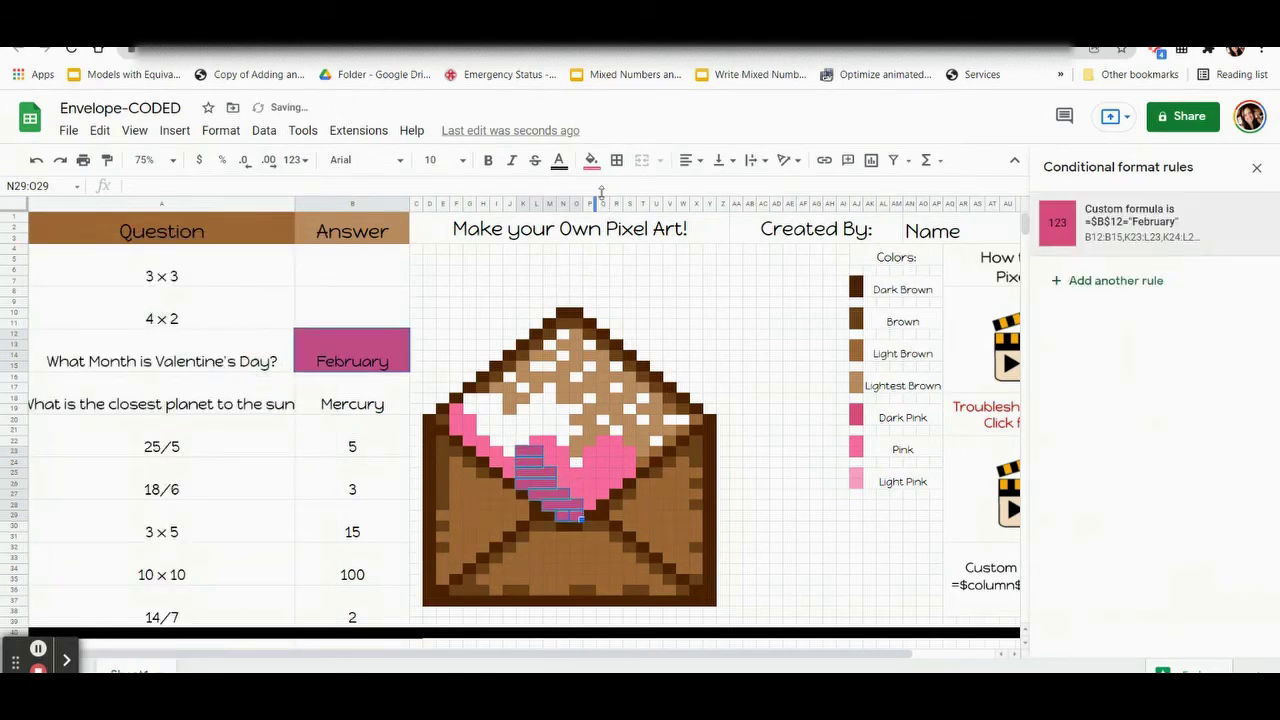
# Step: Reset the regular fill color of the selected dark pink cells and clear the answer to "What Month is Valentine's Day?"
pyautogui.click(600, 166)
pyautogui.click(665, 457)
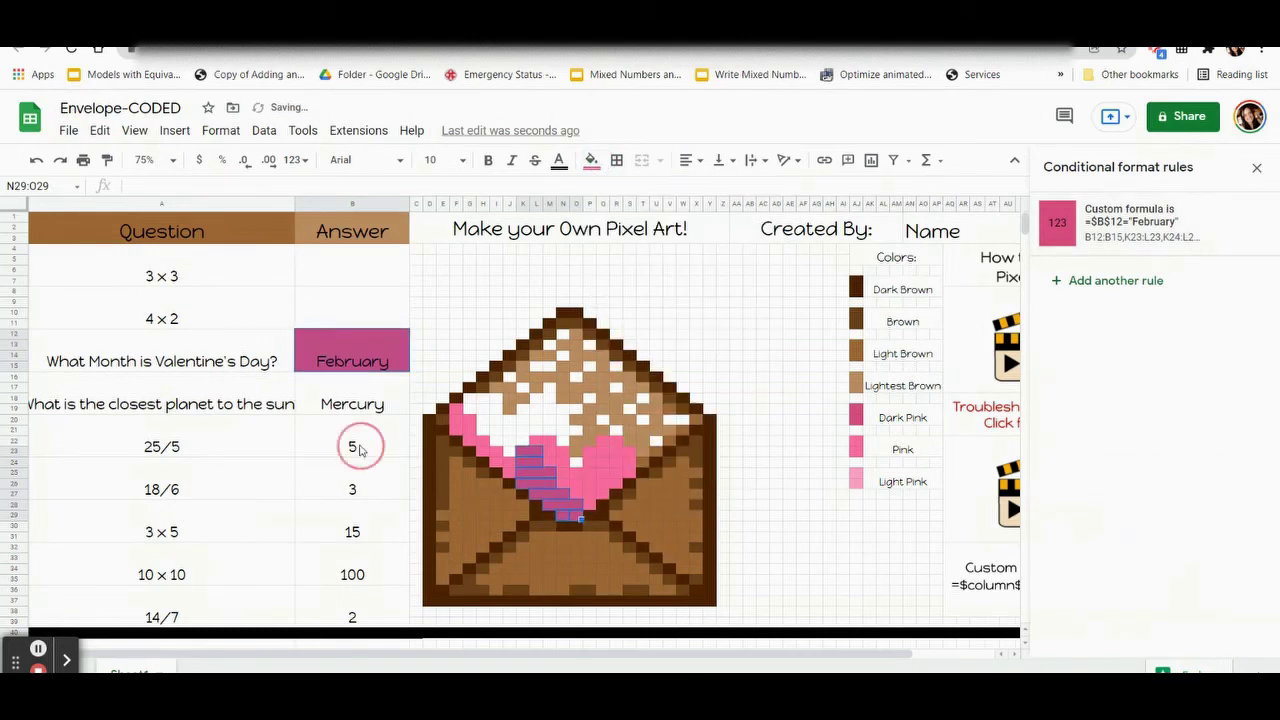
pyautogui.click(368, 390)
pyautogui.press('Up')
pyautogui.press('Delete')
pyautogui.click(360, 489)
pyautogui.click(360, 358)
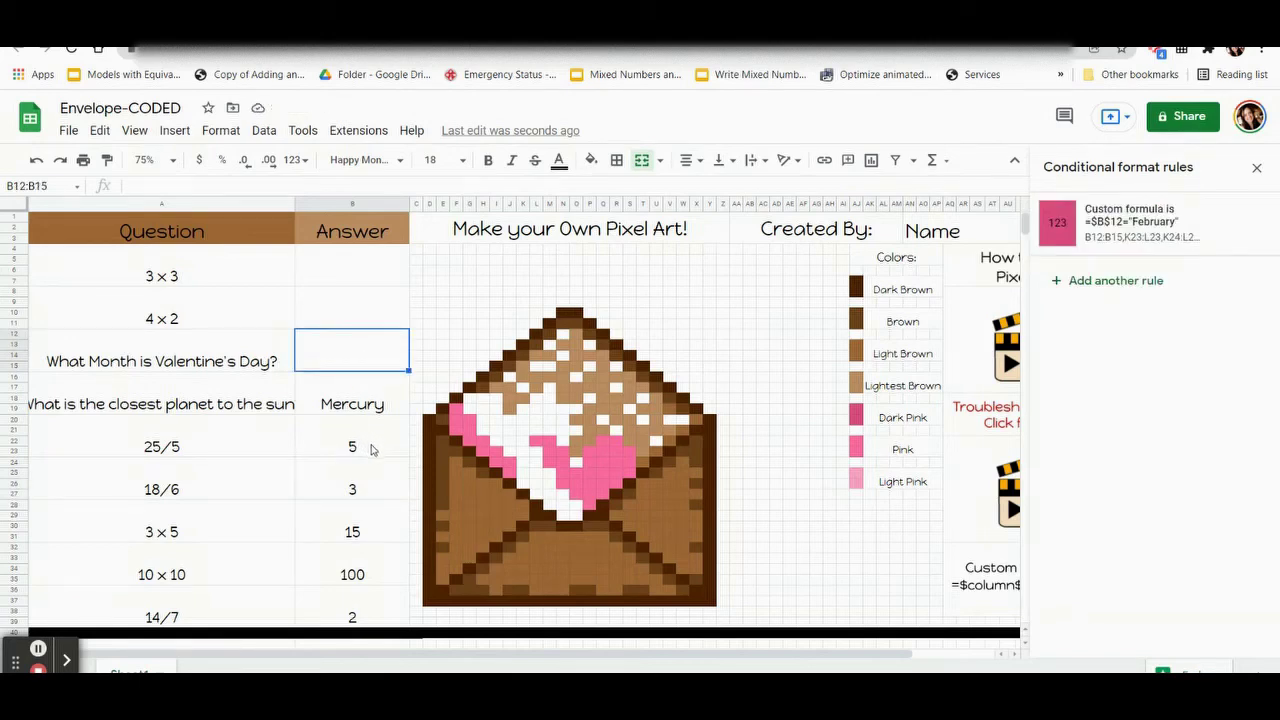
pyautogui.click(707, 445)
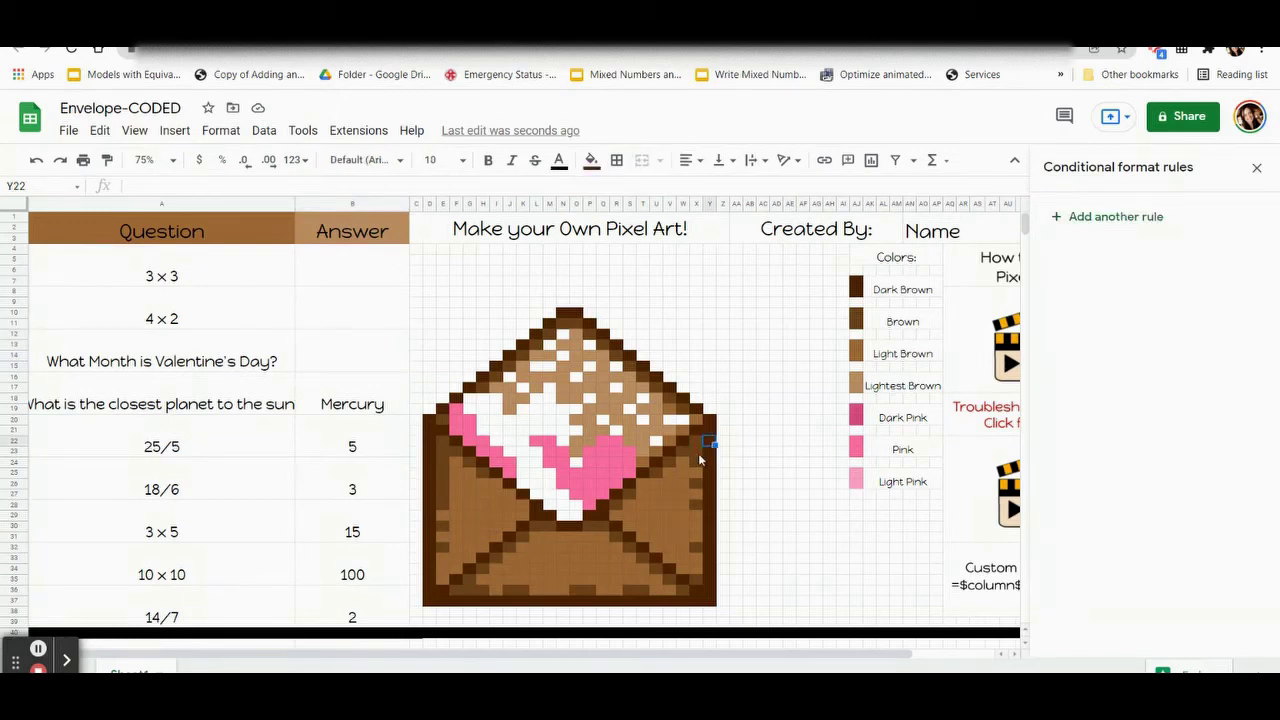
pyautogui.click(670, 503)
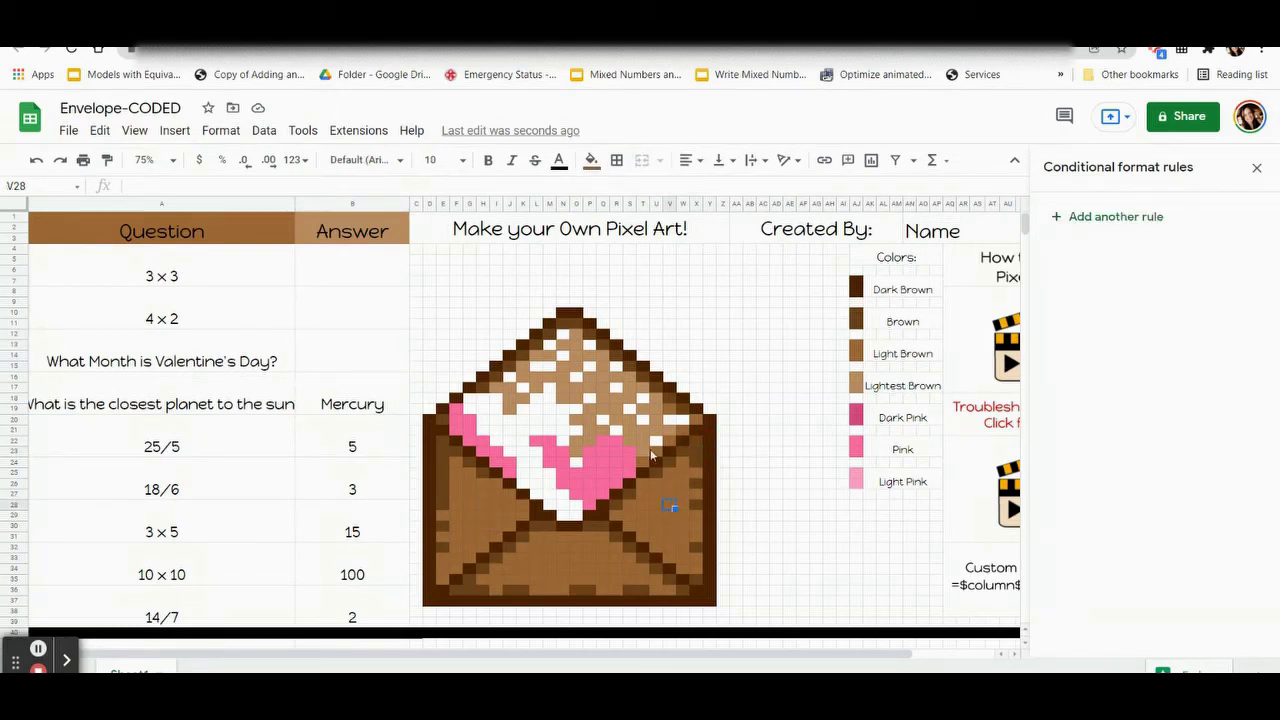
pyautogui.click(618, 408)
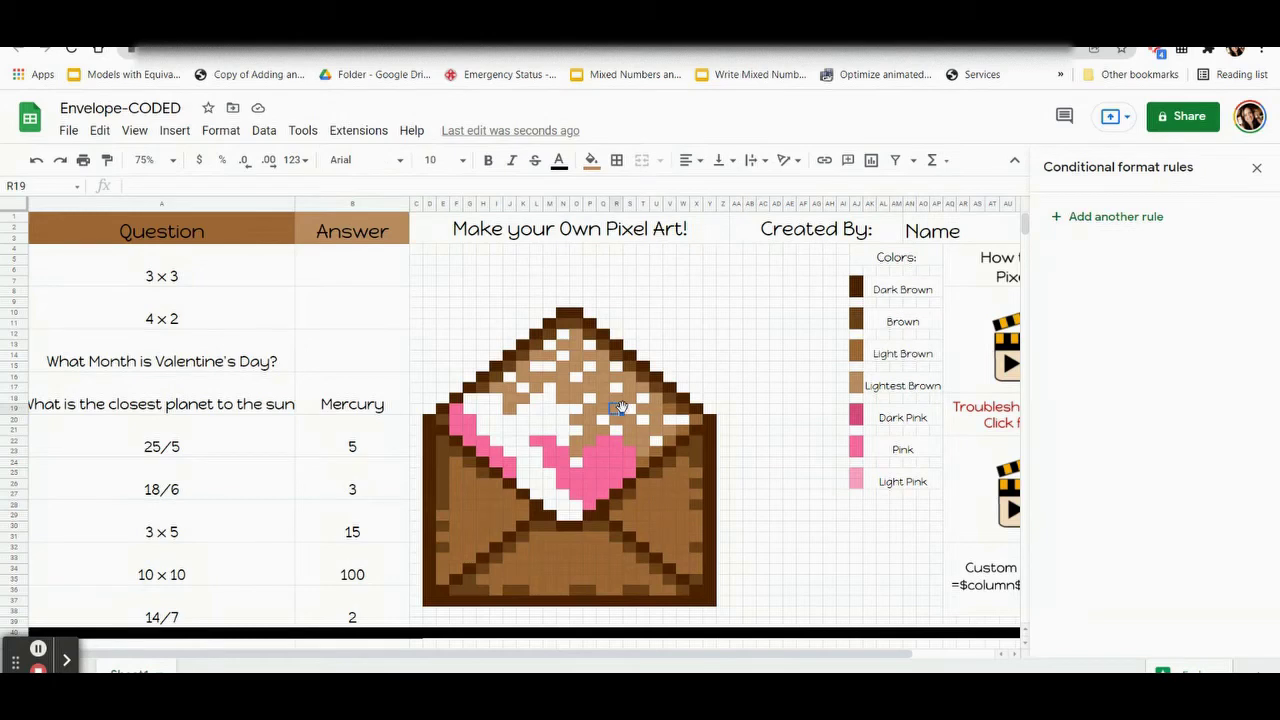
pyautogui.click(604, 471)
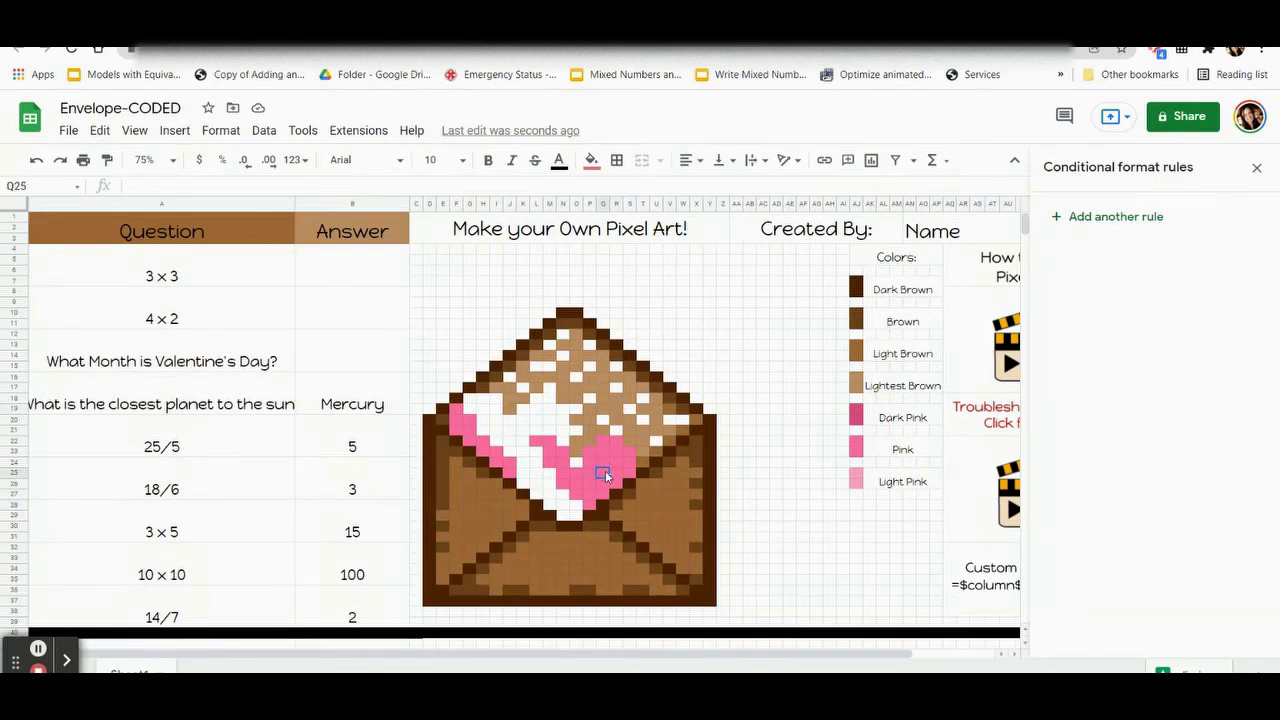
pyautogui.click(328, 416)
pyautogui.click(321, 448)
pyautogui.click(331, 490)
pyautogui.click(330, 530)
pyautogui.click(333, 577)
pyautogui.click(338, 618)
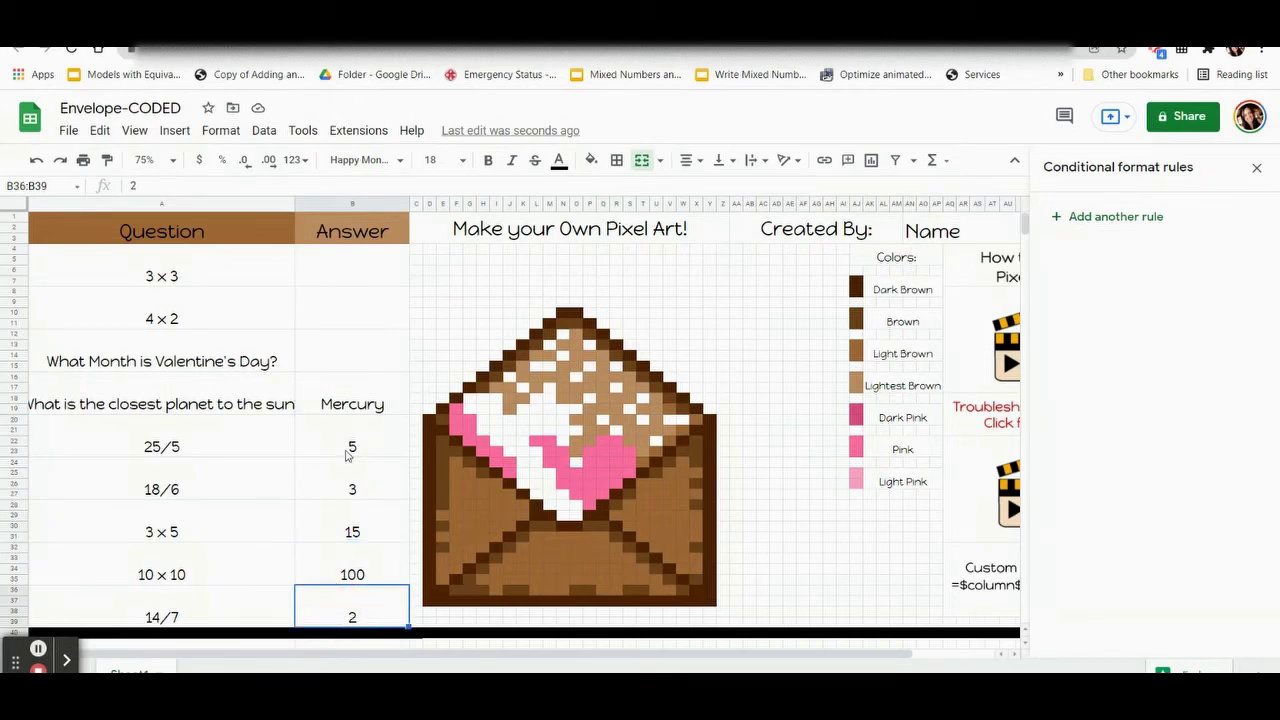
pyautogui.click(349, 391)
pyautogui.click(325, 445)
pyautogui.click(340, 404)
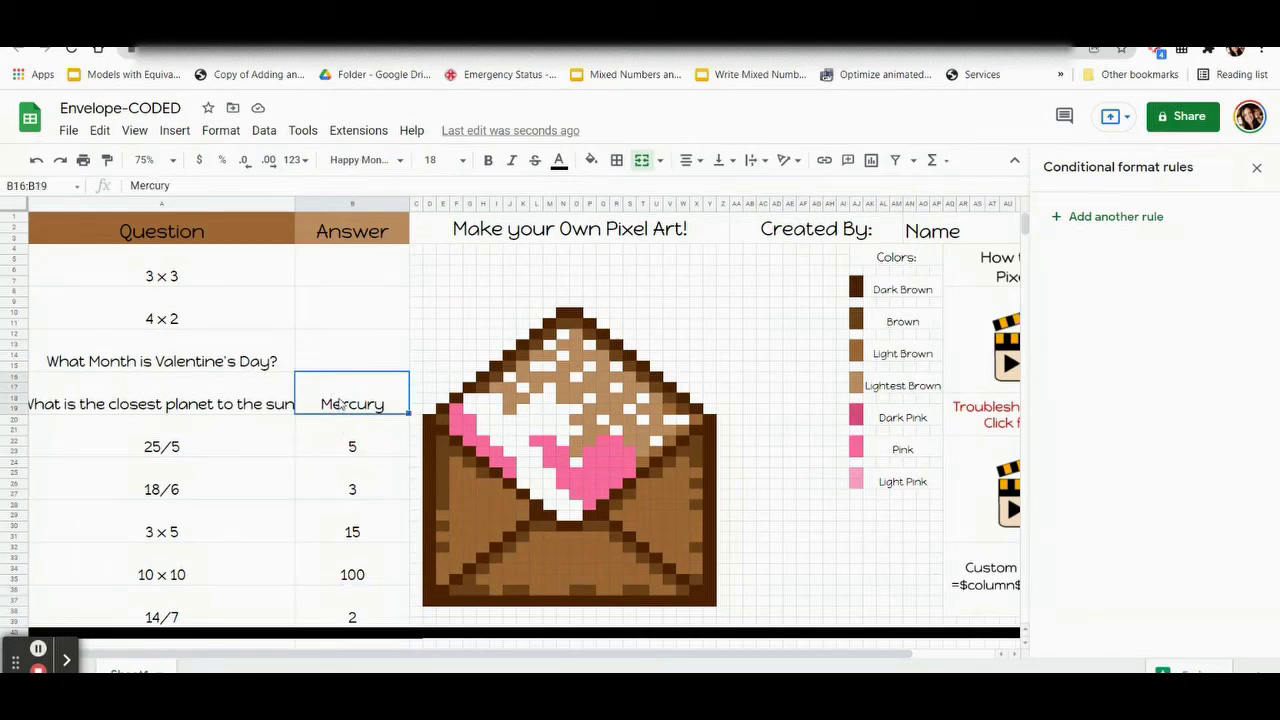
pyautogui.click(342, 401)
pyautogui.click(430, 435)
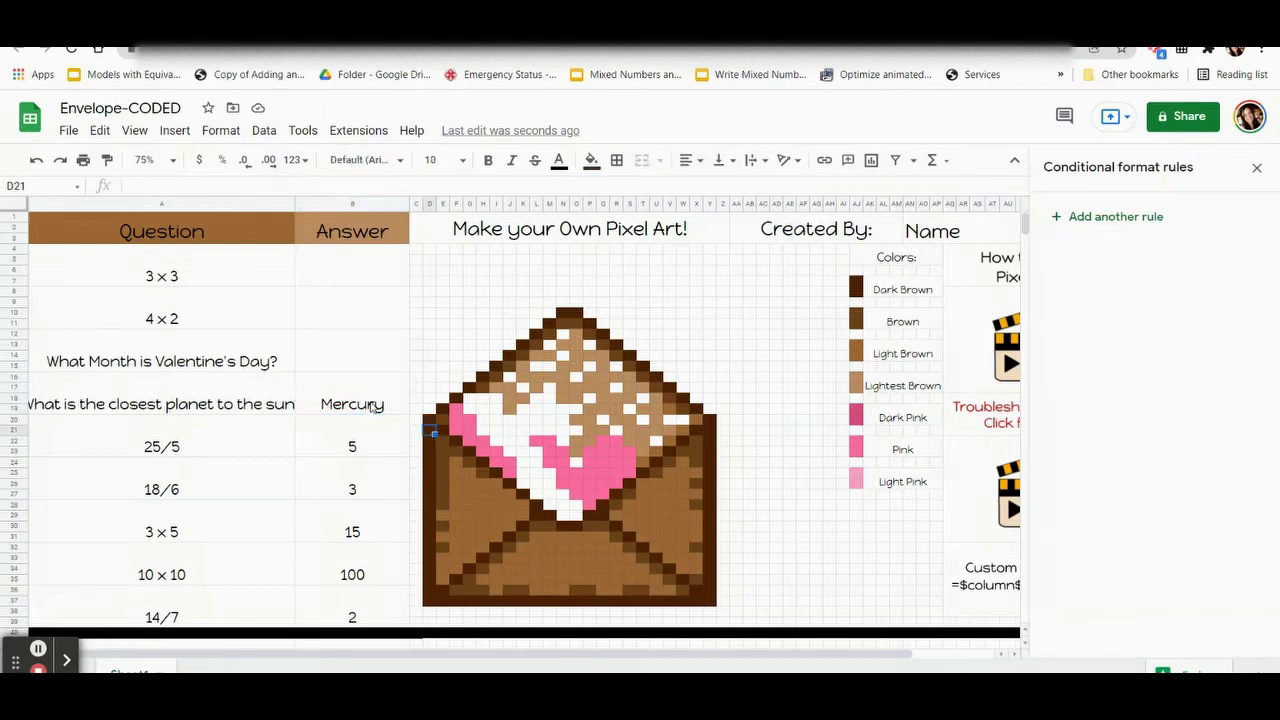
pyautogui.click(371, 403)
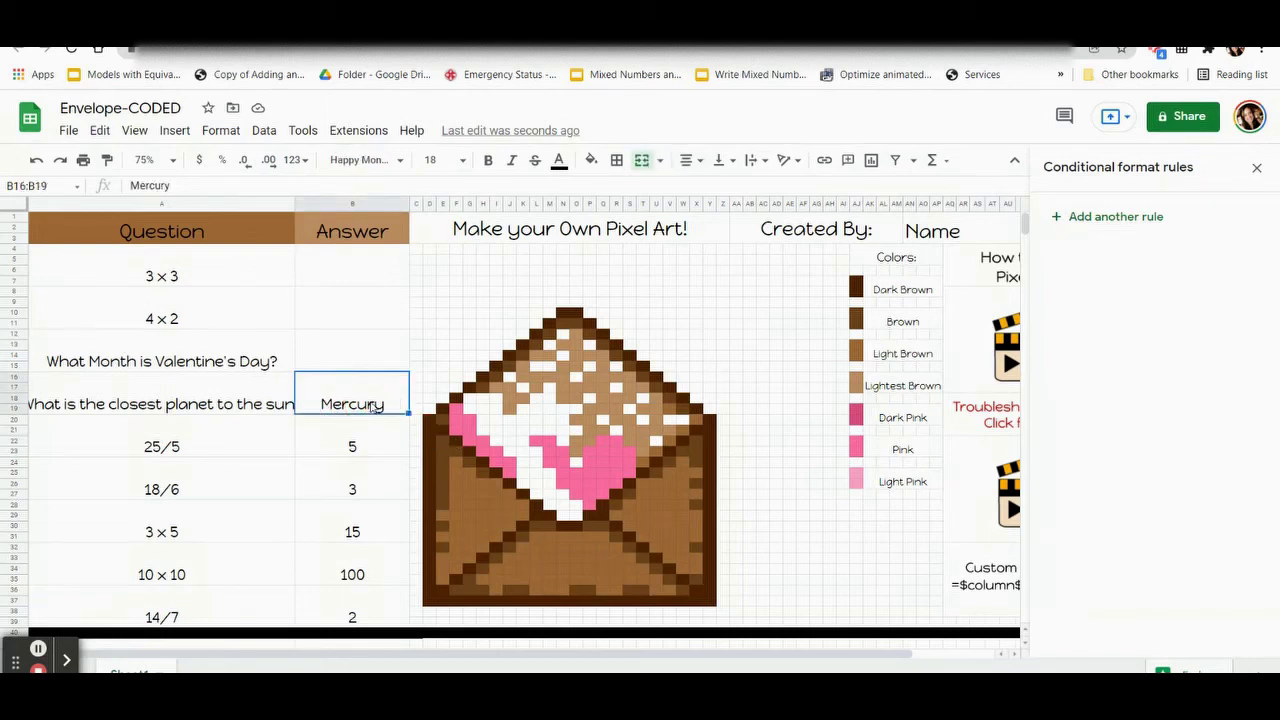
pyautogui.click(430, 452)
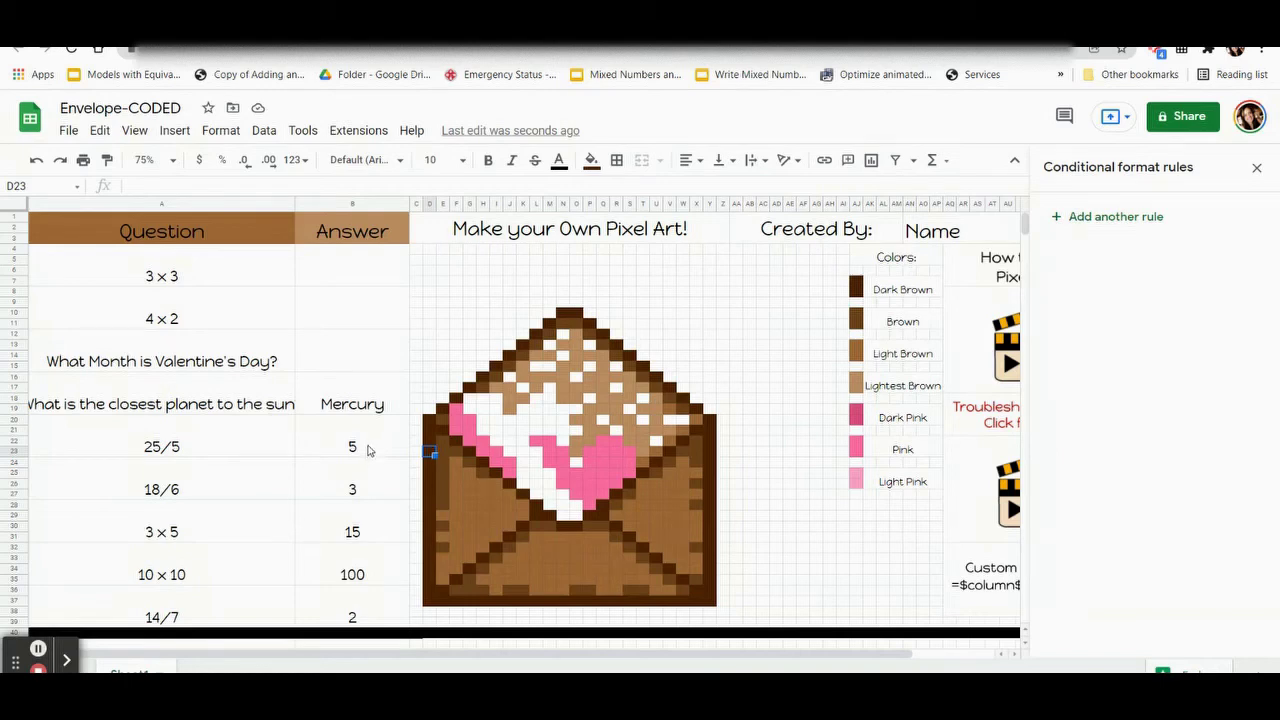
pyautogui.click(365, 450)
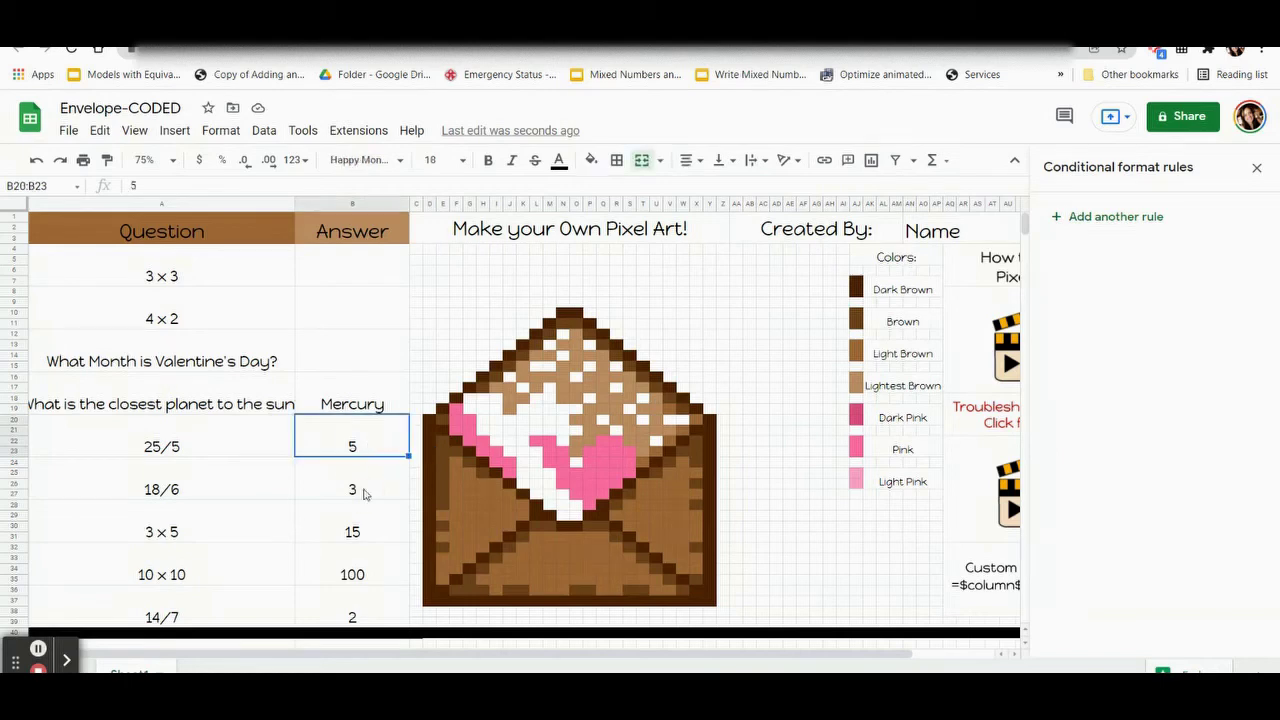
pyautogui.click(363, 491)
pyautogui.click(356, 531)
pyautogui.click(365, 577)
pyautogui.click(338, 622)
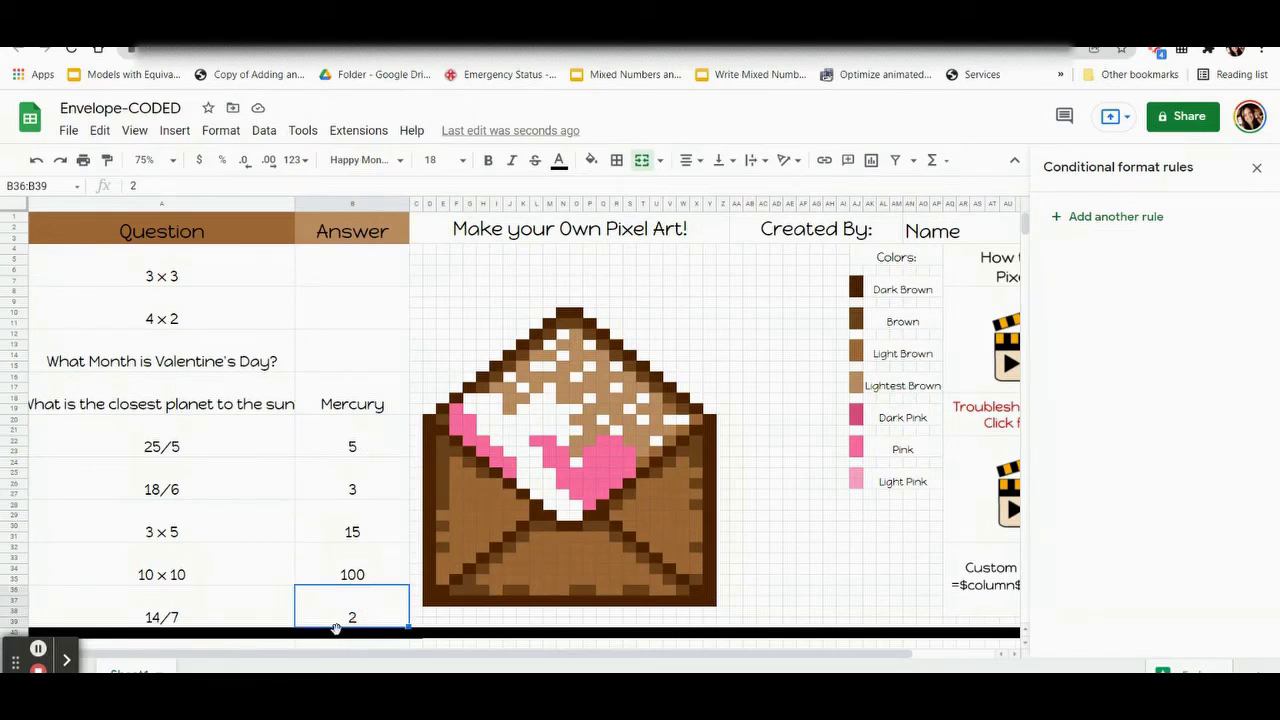
pyautogui.click(352, 447)
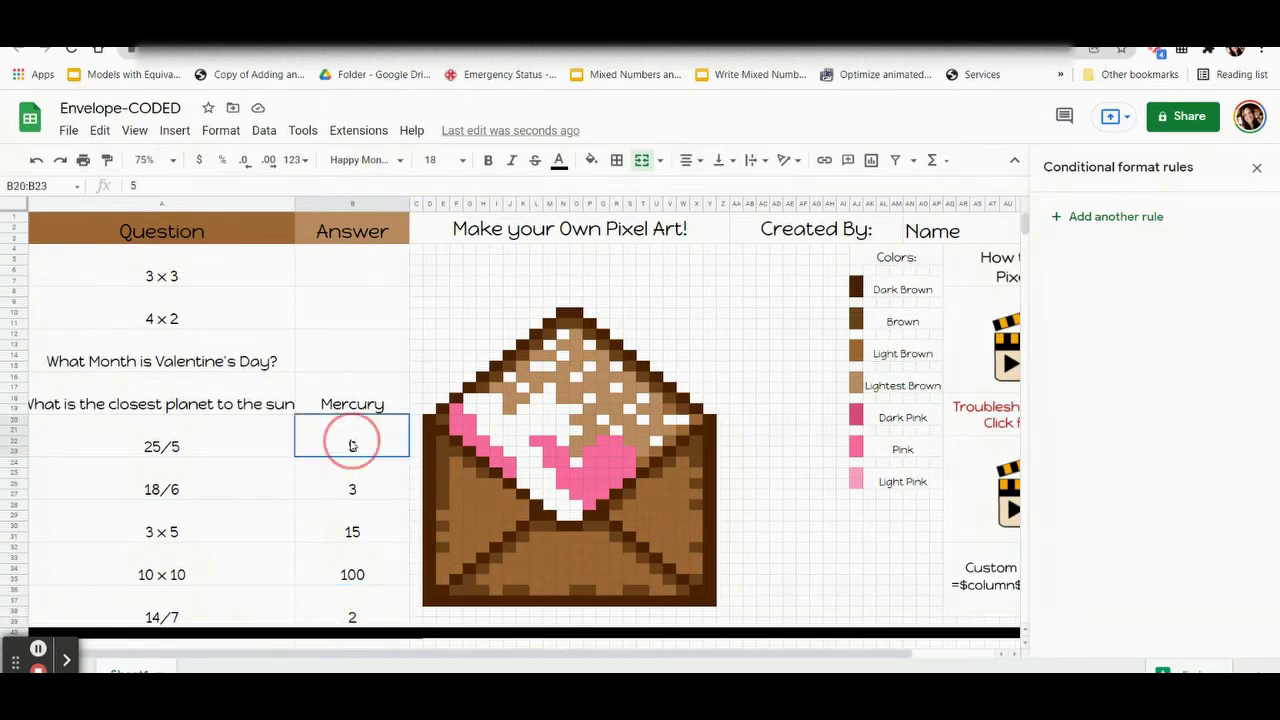
pyautogui.click(352, 487)
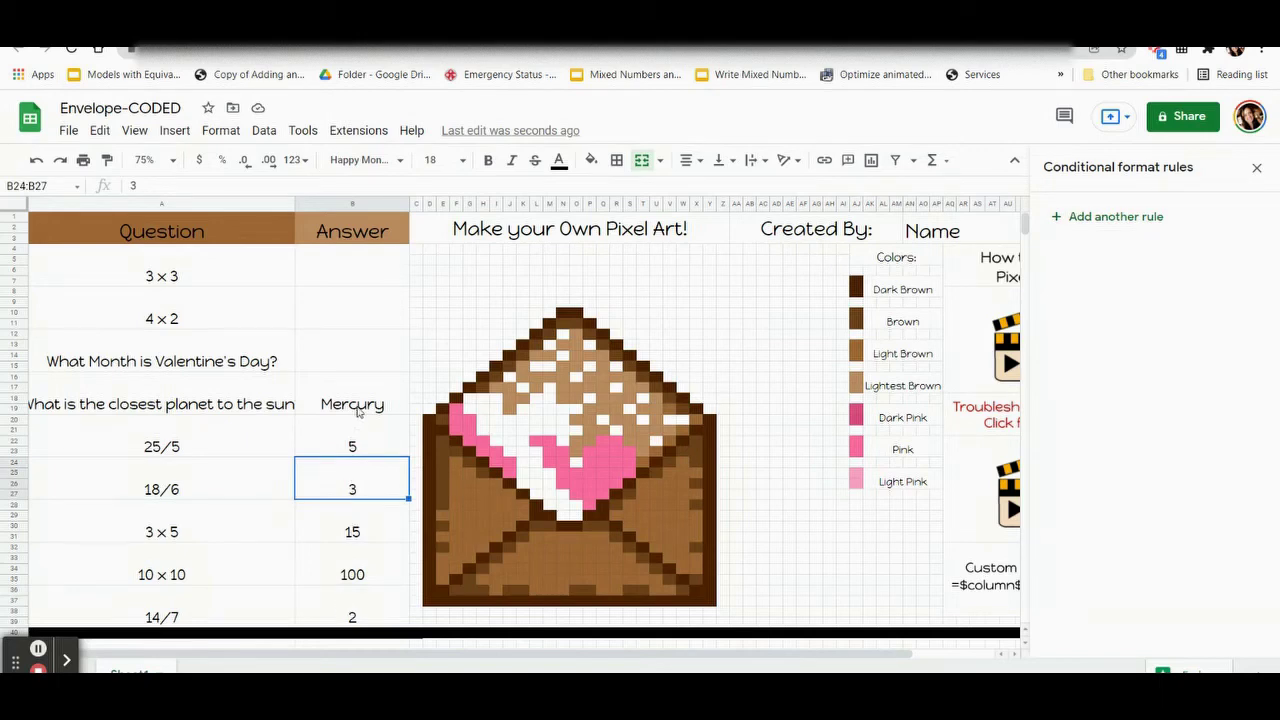
pyautogui.click(357, 408)
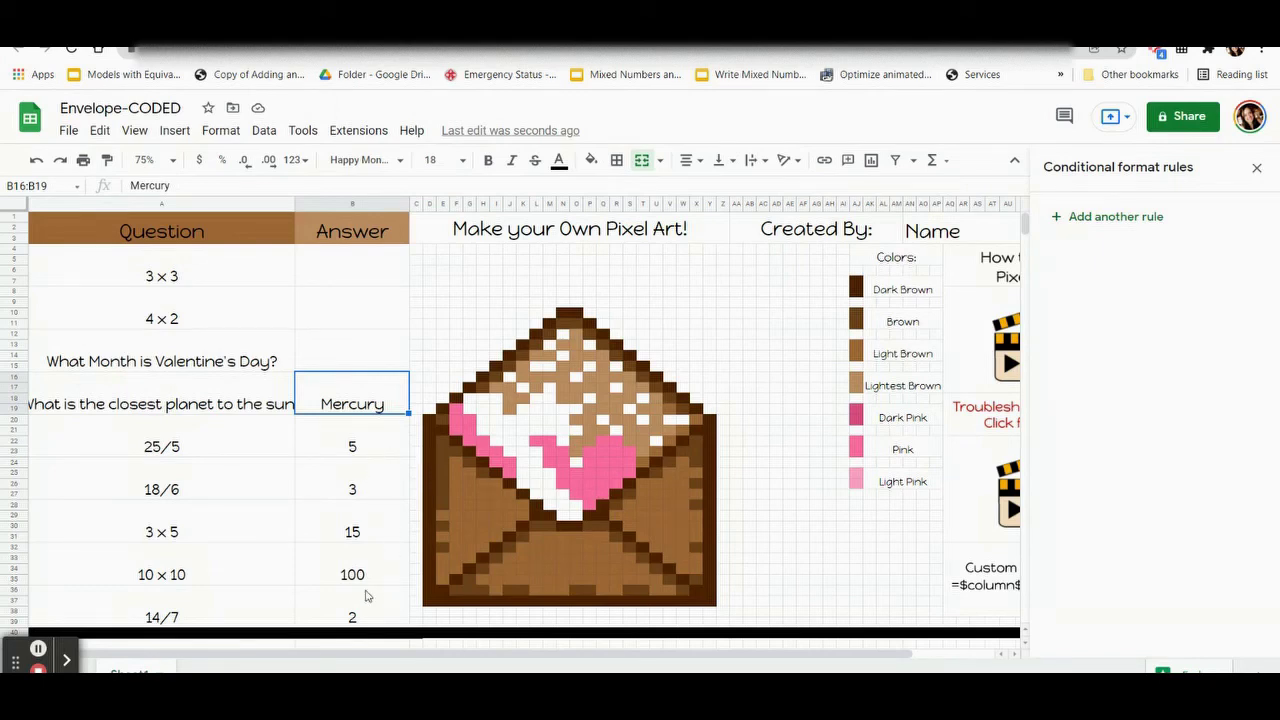
# Step: Add a conditional format rule for the Mercury answer cell B16:B19 with the envelope outline's dark brown as fill color
pyautogui.click(428, 474)
pyautogui.click(591, 160)
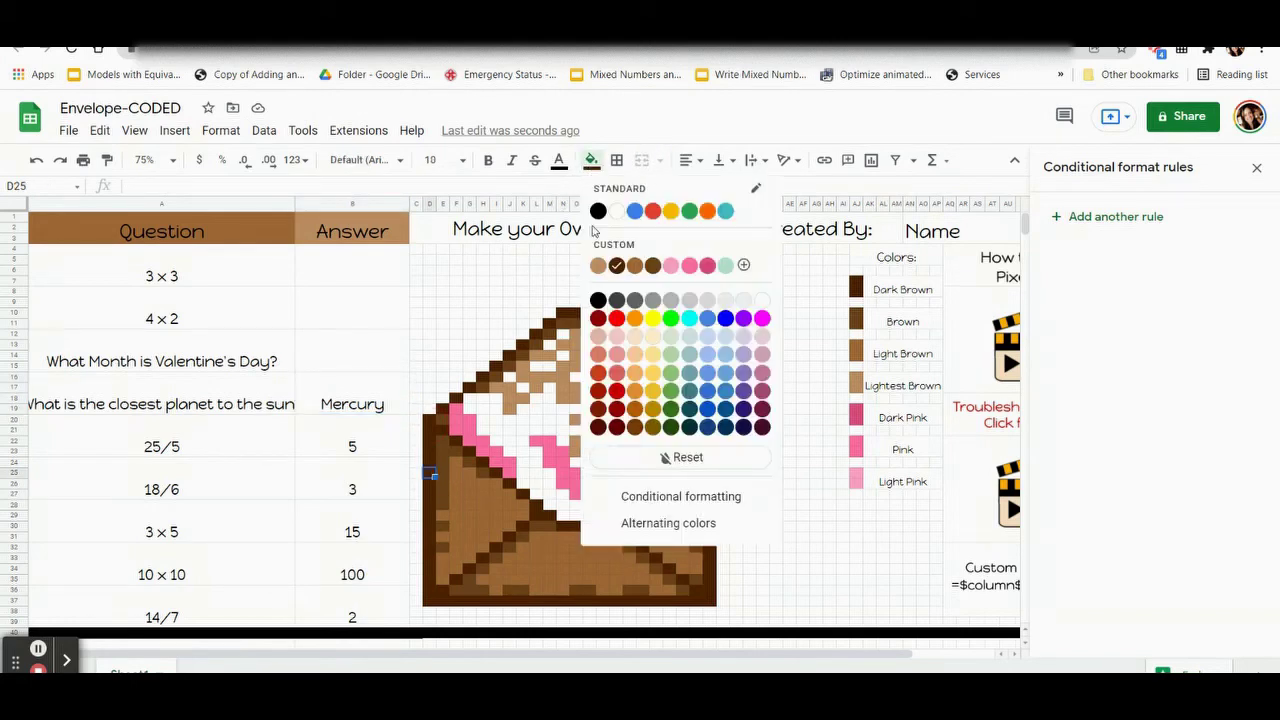
pyautogui.click(366, 398)
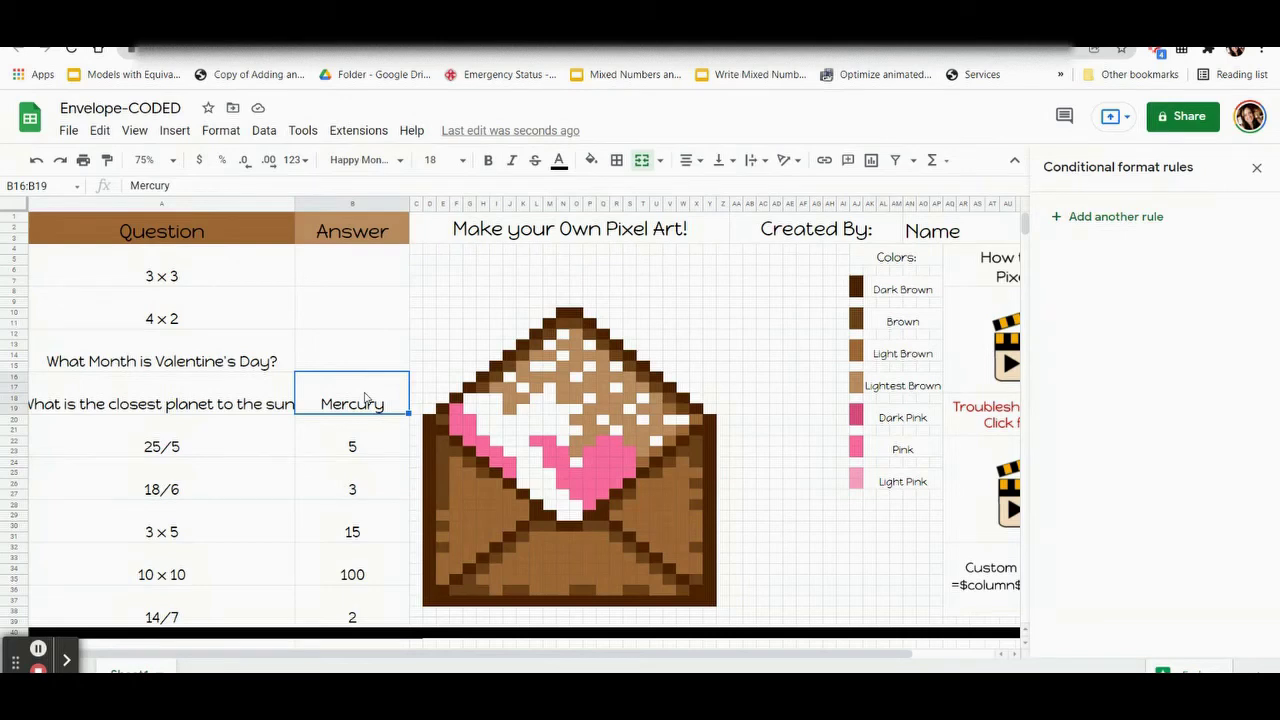
pyautogui.click(1079, 219)
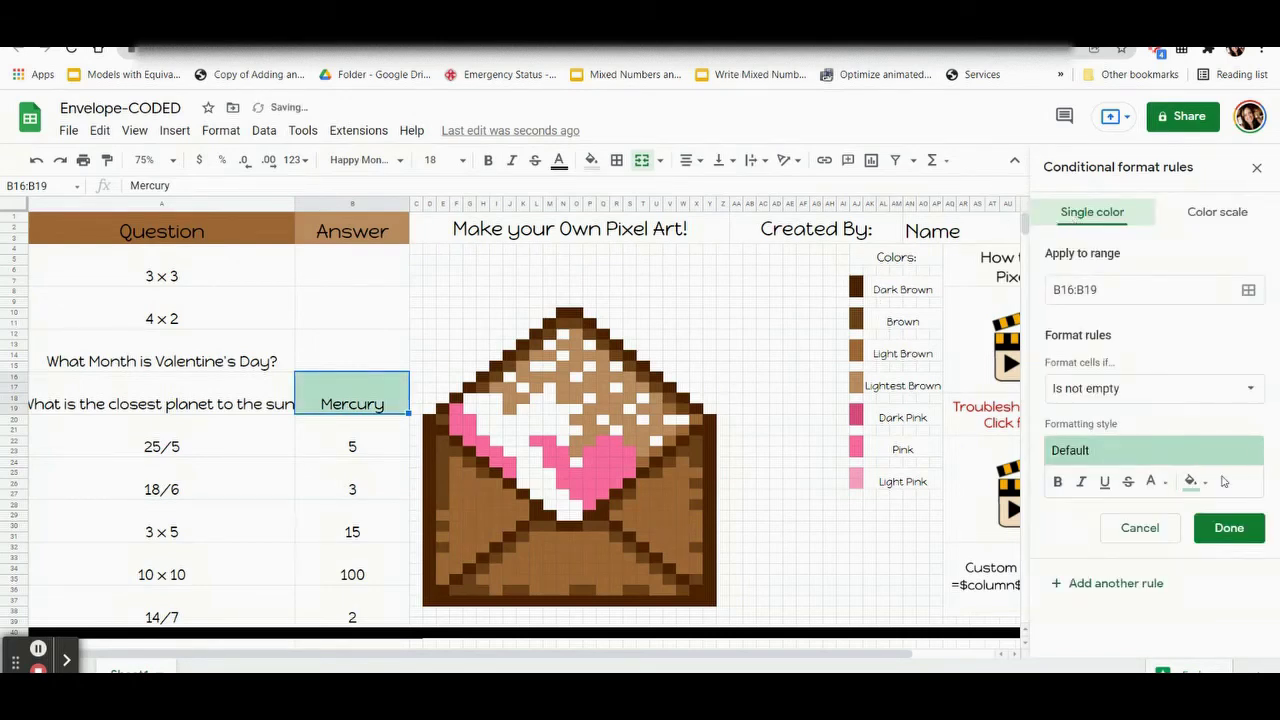
pyautogui.click(1202, 484)
pyautogui.click(1048, 258)
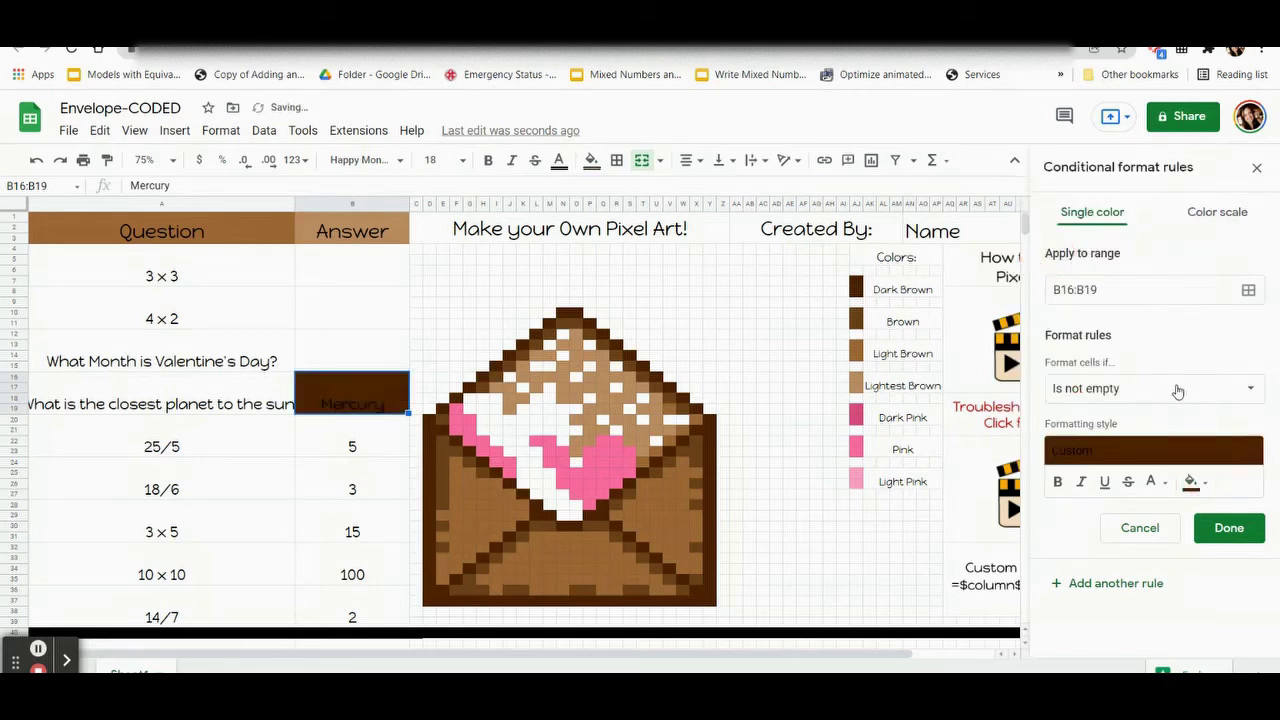
# Step: Set the rule's condition to the custom formula =$b$16="Mercury"
pyautogui.click(1155, 390)
pyautogui.scroll(-3, 1114, 590)
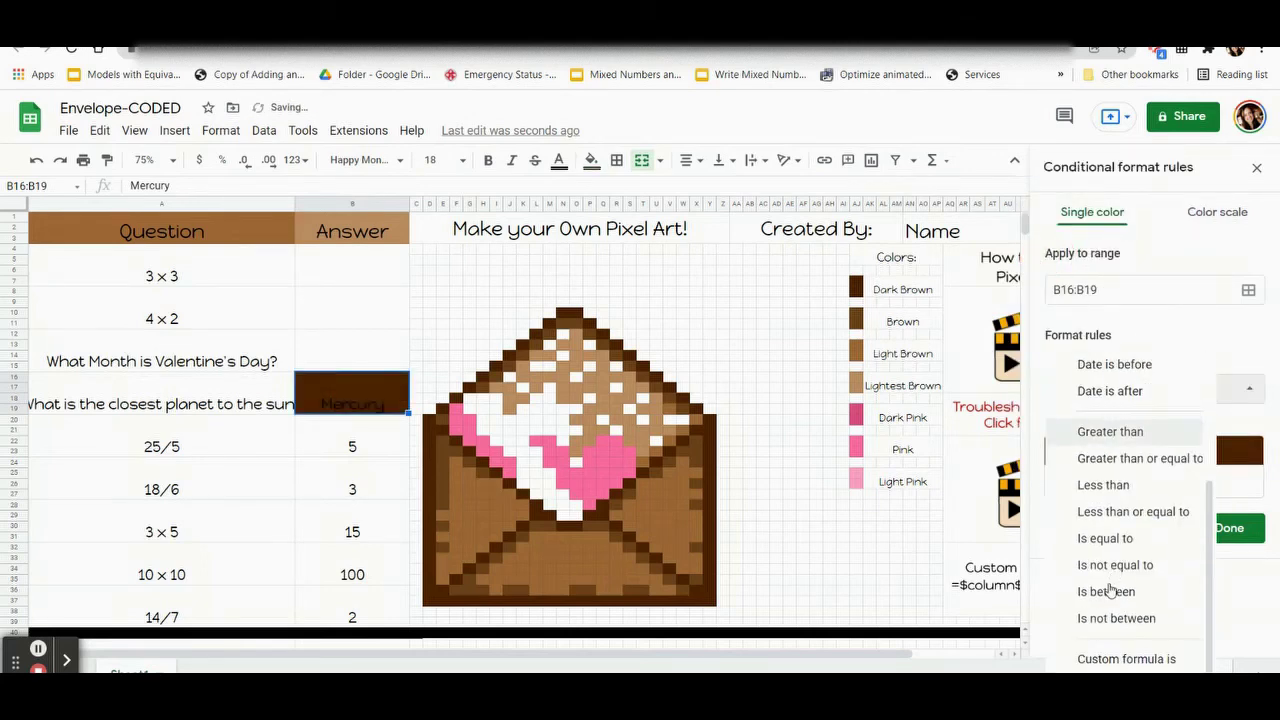
pyautogui.click(1110, 660)
pyautogui.click(1101, 425)
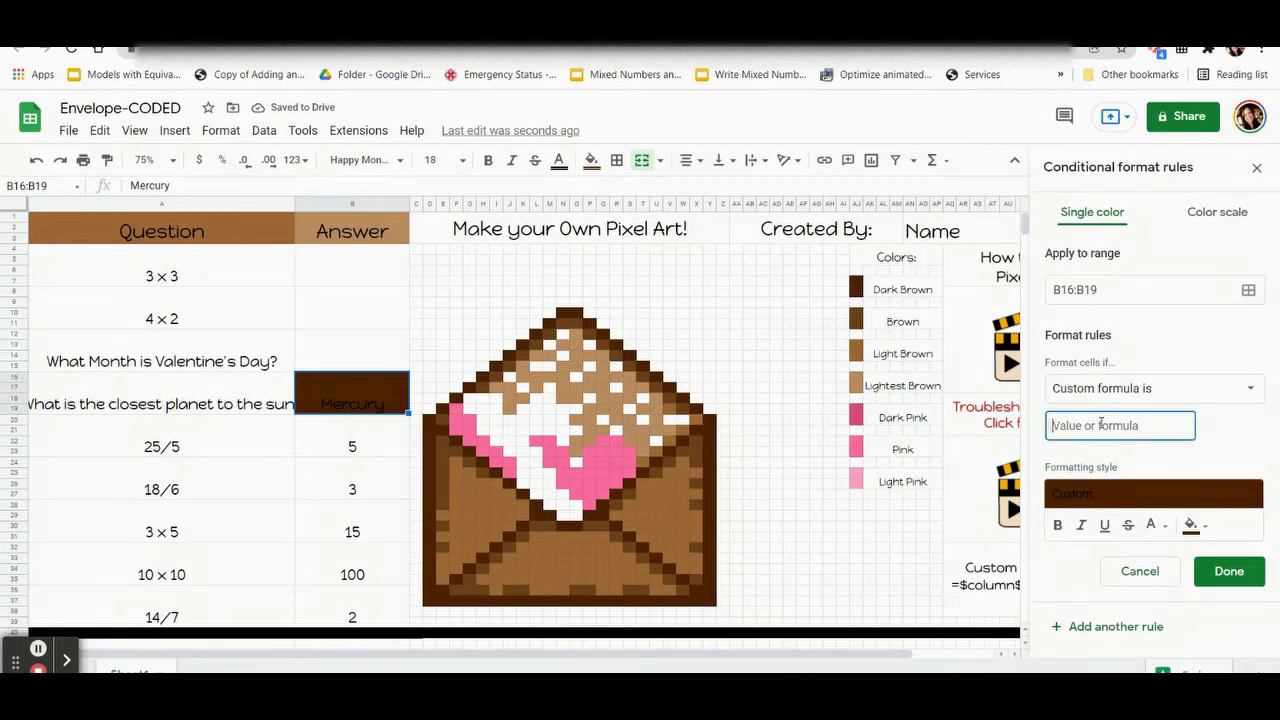
pyautogui.write('=$b$16=')
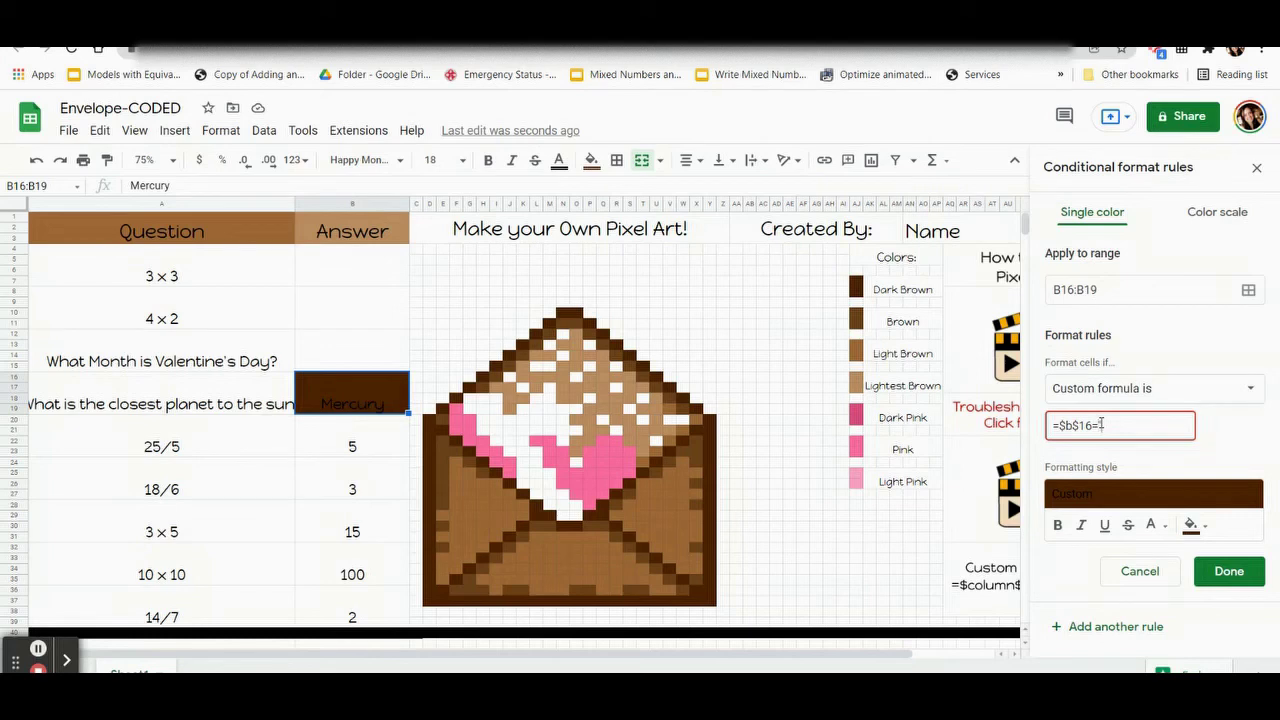
pyautogui.write('"Mercury')
# Step: Extend the rule's ranges to the dark brown pixels O10, M11, K13, I15 and F18 on the flap's edge
pyautogui.click(1248, 289)
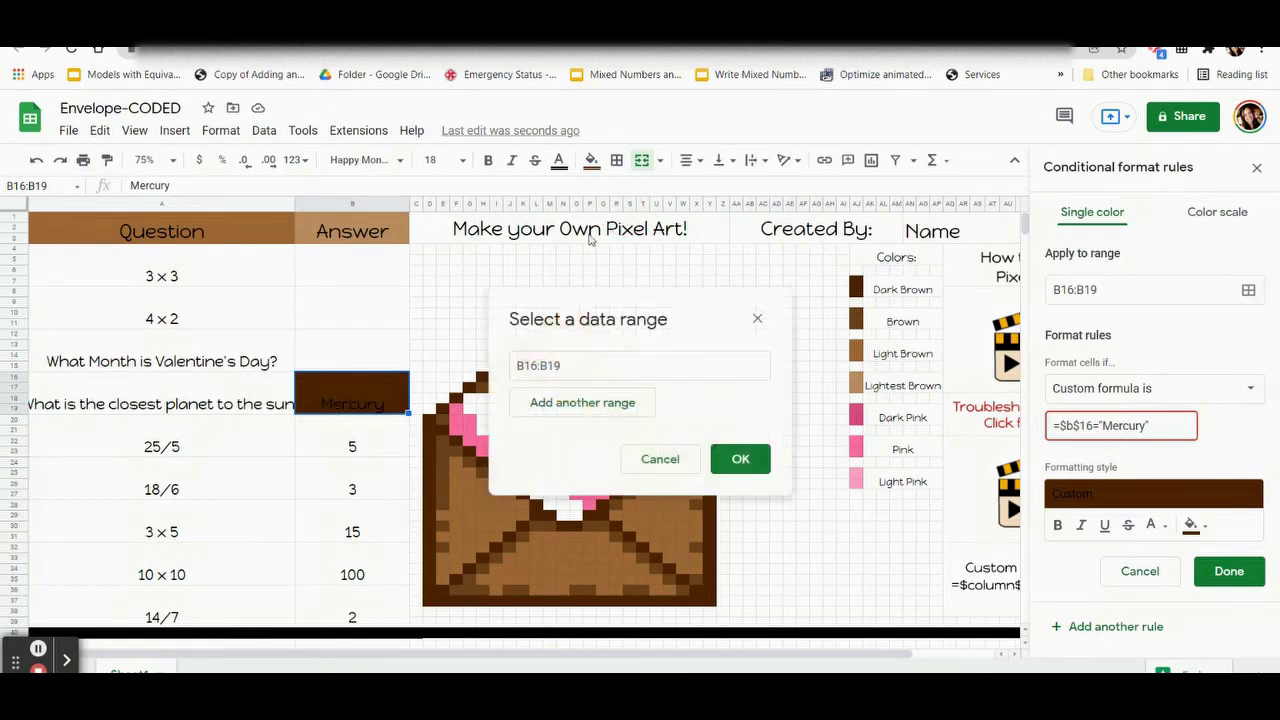
pyautogui.moveTo(560, 305); pyautogui.dragTo(86, 209)
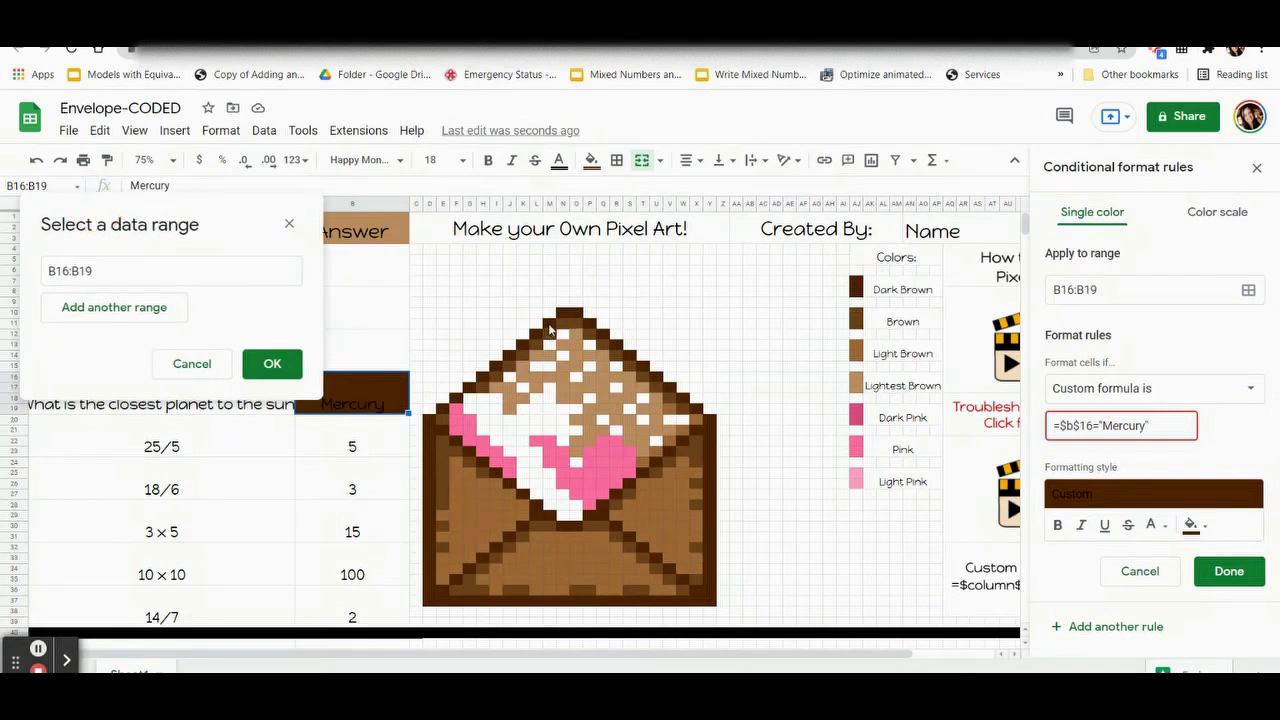
pyautogui.keyDown('ctrl'); pyautogui.click(569, 313); pyautogui.keyUp('ctrl')
pyautogui.keyDown('ctrl'); pyautogui.click(548, 323); pyautogui.keyUp('ctrl')
pyautogui.keyDown('ctrl'); pyautogui.click(523, 345); pyautogui.keyUp('ctrl')
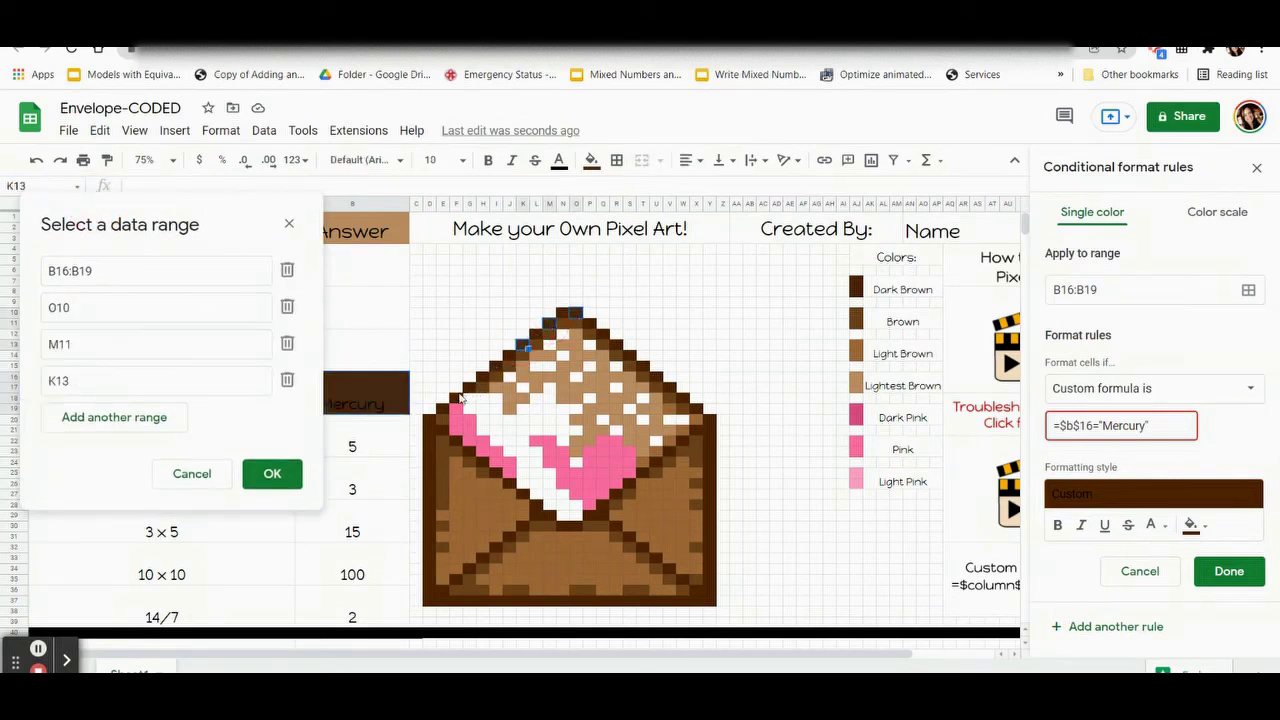
pyautogui.keyDown('ctrl'); pyautogui.click(458, 398); pyautogui.keyUp('ctrl')
# Step: Add the envelope outline pixels D20, D23, D27:D28, D33, D37 and F37 to the rule's ranges
pyautogui.keyDown('ctrl'); pyautogui.click(429, 420); pyautogui.keyUp('ctrl')
pyautogui.keyDown('ctrl'); pyautogui.click(429, 451); pyautogui.keyUp('ctrl')
pyautogui.moveTo(429, 496); pyautogui.dragTo(429, 505)
pyautogui.keyDown('ctrl'); pyautogui.click(429, 556); pyautogui.keyUp('ctrl')
pyautogui.keyDown('ctrl'); pyautogui.click(430, 600); pyautogui.keyUp('ctrl')
pyautogui.keyDown('ctrl'); pyautogui.click(456, 600); pyautogui.keyUp('ctrl')
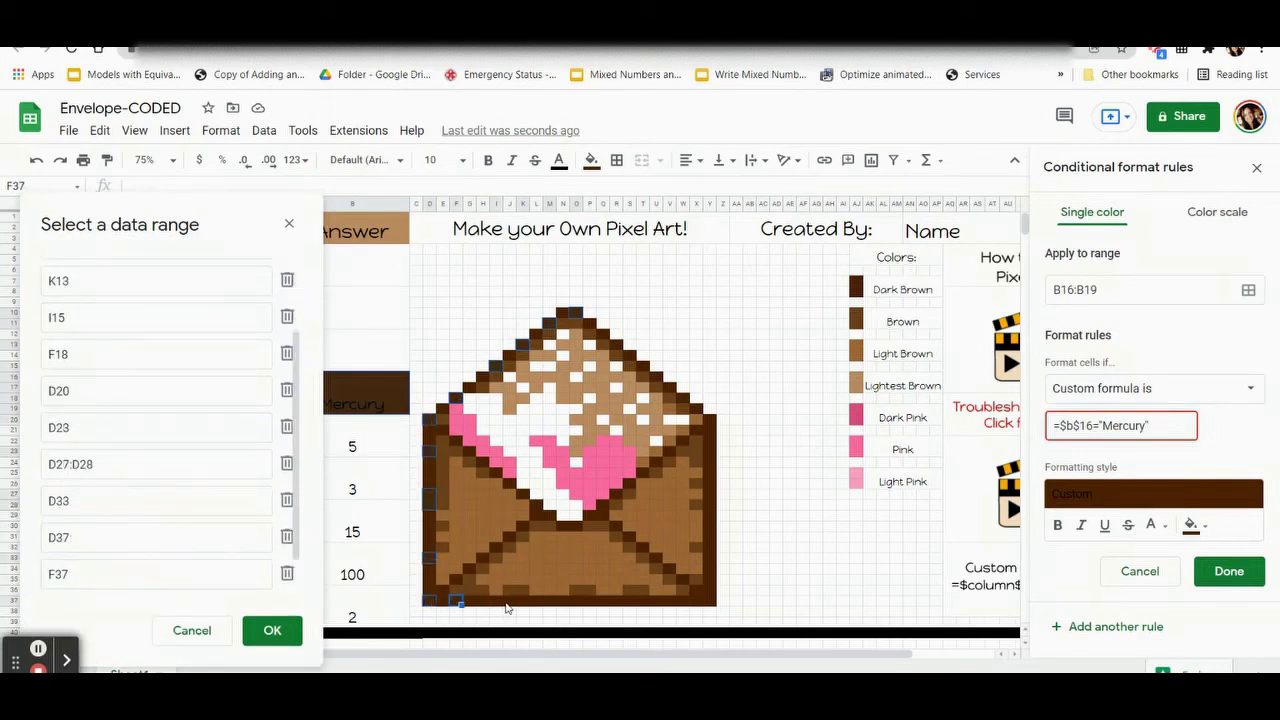
# Step: Add the dark brown pixels O37, L37, U37, W37, Y37 and W35 to the rule's ranges
pyautogui.keyDown('ctrl'); pyautogui.click(577, 601); pyautogui.keyUp('ctrl')
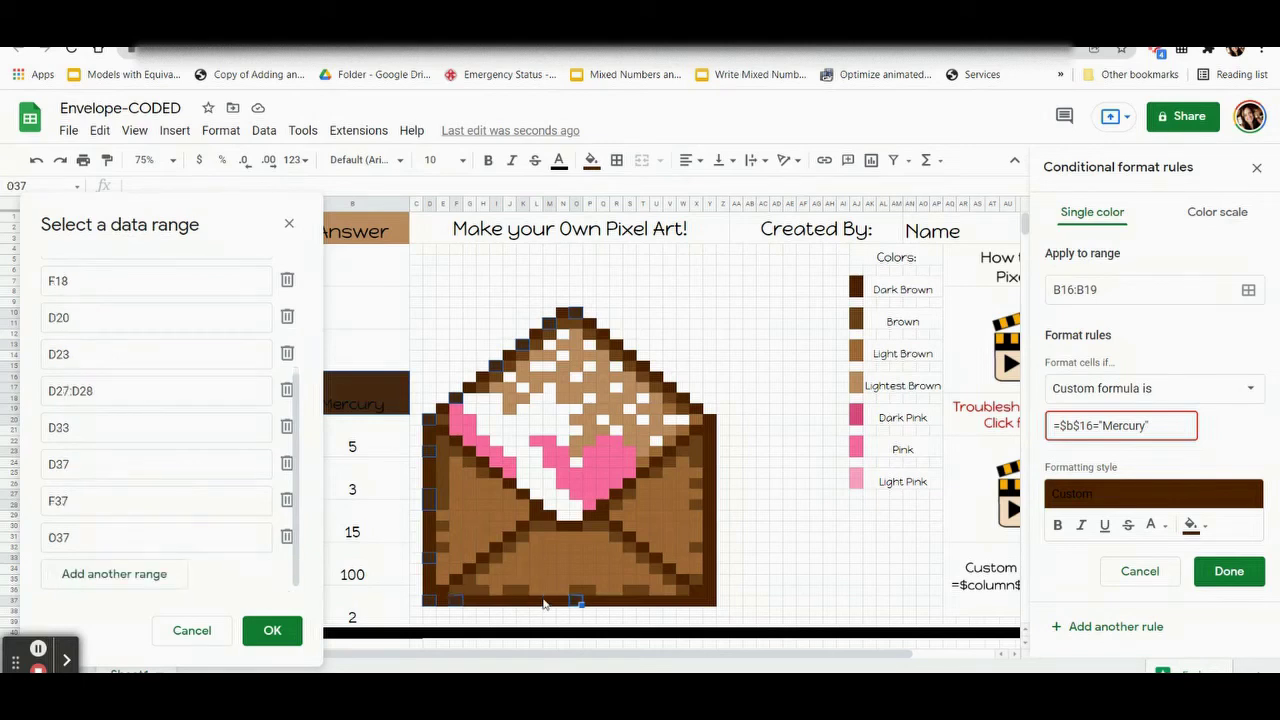
pyautogui.keyDown('ctrl'); pyautogui.click(538, 601); pyautogui.keyUp('ctrl')
pyautogui.keyDown('ctrl'); pyautogui.click(632, 592); pyautogui.keyUp('ctrl')
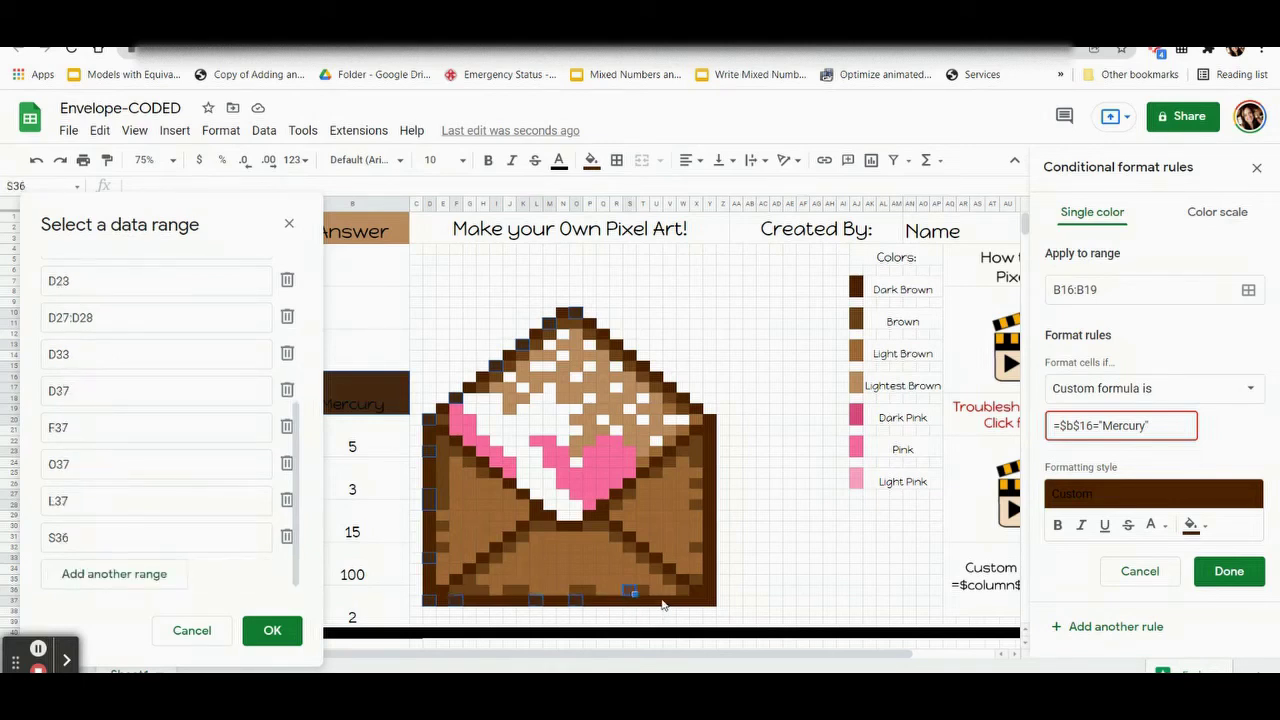
pyautogui.keyDown('ctrl'); pyautogui.click(661, 602); pyautogui.keyUp('ctrl')
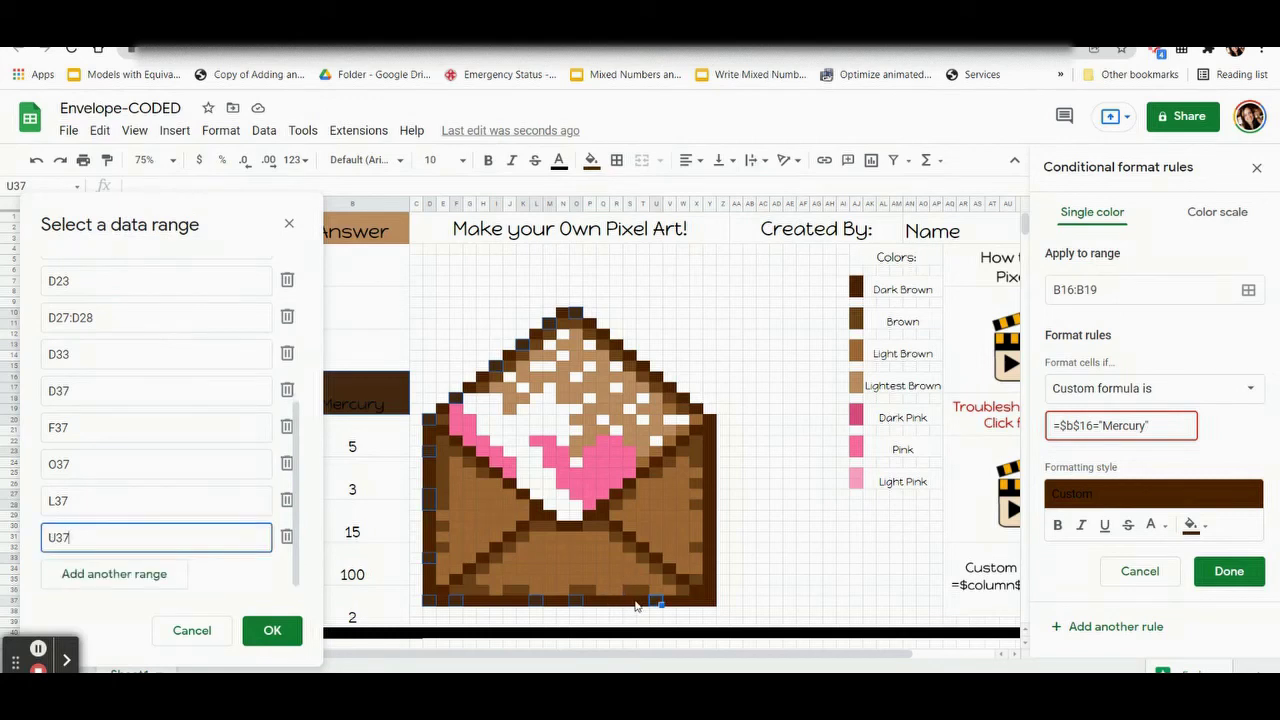
pyautogui.keyDown('ctrl'); pyautogui.click(714, 604); pyautogui.keyUp('ctrl')
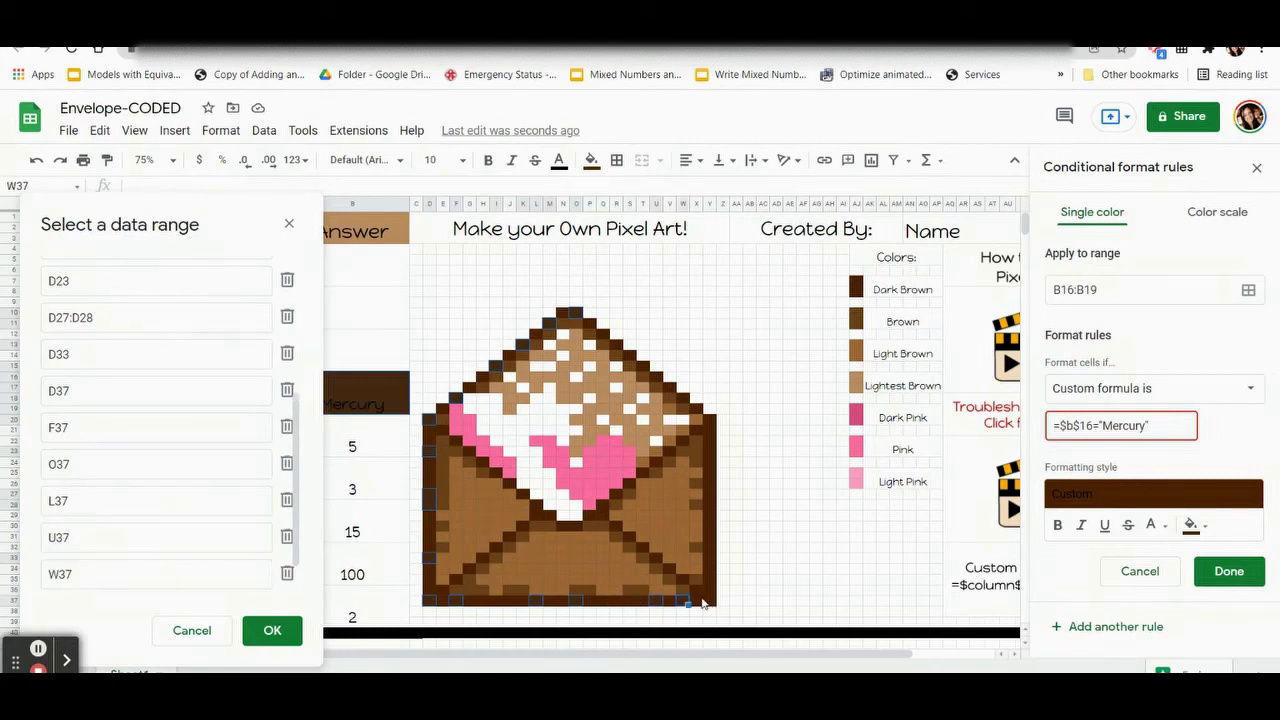
pyautogui.keyDown('ctrl'); pyautogui.click(693, 592); pyautogui.keyUp('ctrl')
pyautogui.keyDown('ctrl'); pyautogui.click(682, 579); pyautogui.keyUp('ctrl')
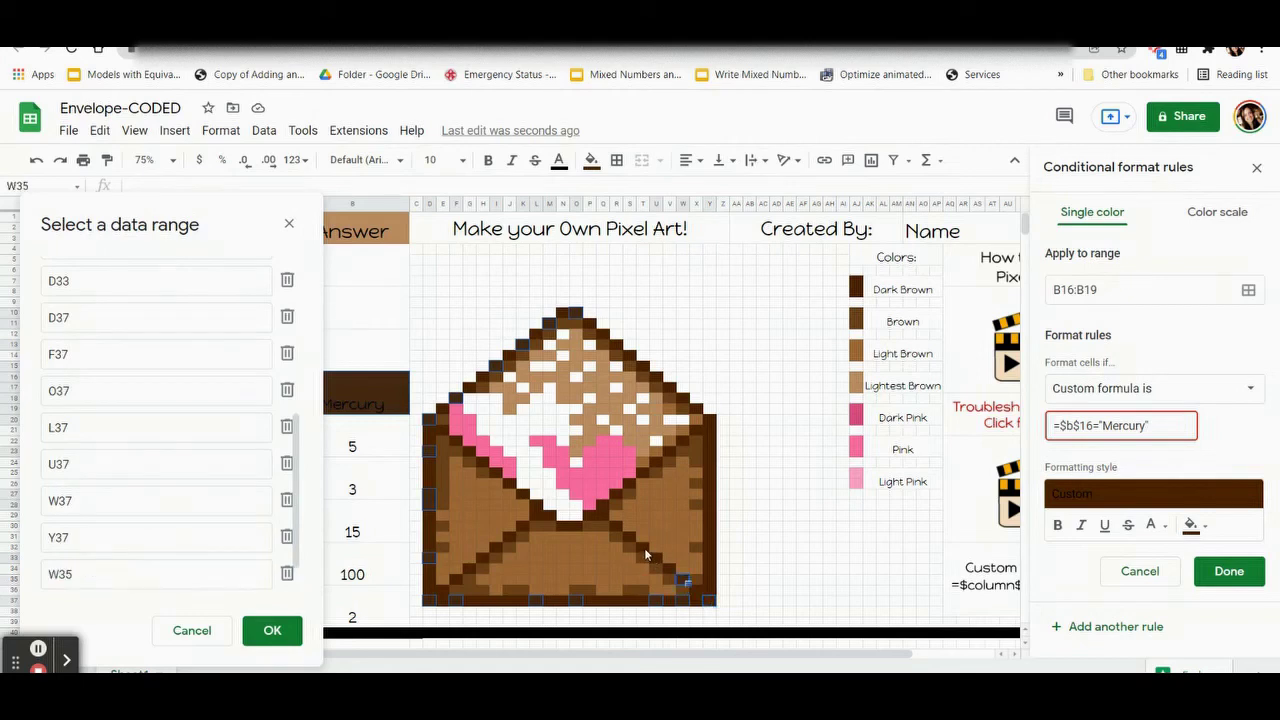
# Step: Add the dark brown fold pixels T32, Q29, O30, L28, K30 and I32 to the rule's ranges
pyautogui.keyDown('ctrl'); pyautogui.click(640, 548); pyautogui.keyUp('ctrl')
pyautogui.keyDown('ctrl'); pyautogui.click(602, 517); pyautogui.keyUp('ctrl')
pyautogui.keyDown('ctrl'); pyautogui.click(576, 526); pyautogui.keyUp('ctrl')
pyautogui.keyDown('ctrl'); pyautogui.click(537, 507); pyautogui.keyUp('ctrl')
pyautogui.keyDown('ctrl'); pyautogui.click(522, 528); pyautogui.keyUp('ctrl')
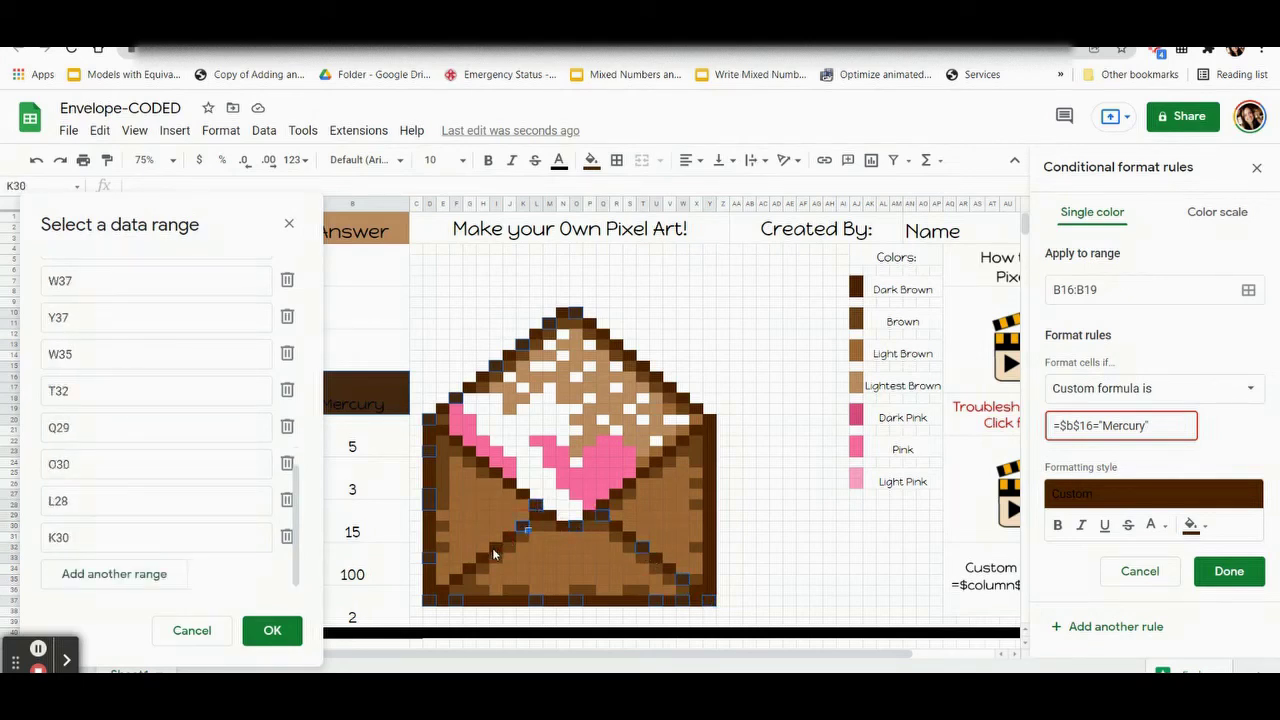
pyautogui.keyDown('ctrl'); pyautogui.click(497, 548); pyautogui.keyUp('ctrl')
# Step: Add Y20, Y23, Y26, Y29, Y32 and Y34 in the outline's column Y to the rule's ranges
pyautogui.keyDown('ctrl'); pyautogui.click(708, 453); pyautogui.keyUp('ctrl')
pyautogui.keyDown('ctrl'); pyautogui.click(708, 490); pyautogui.keyUp('ctrl')
pyautogui.keyDown('ctrl'); pyautogui.click(707, 519); pyautogui.keyUp('ctrl')
pyautogui.keyDown('ctrl'); pyautogui.click(707, 531); pyautogui.keyUp('ctrl')
pyautogui.keyDown('ctrl'); pyautogui.click(706, 543); pyautogui.keyUp('ctrl')
pyautogui.keyDown('ctrl'); pyautogui.click(710, 569); pyautogui.keyUp('ctrl')
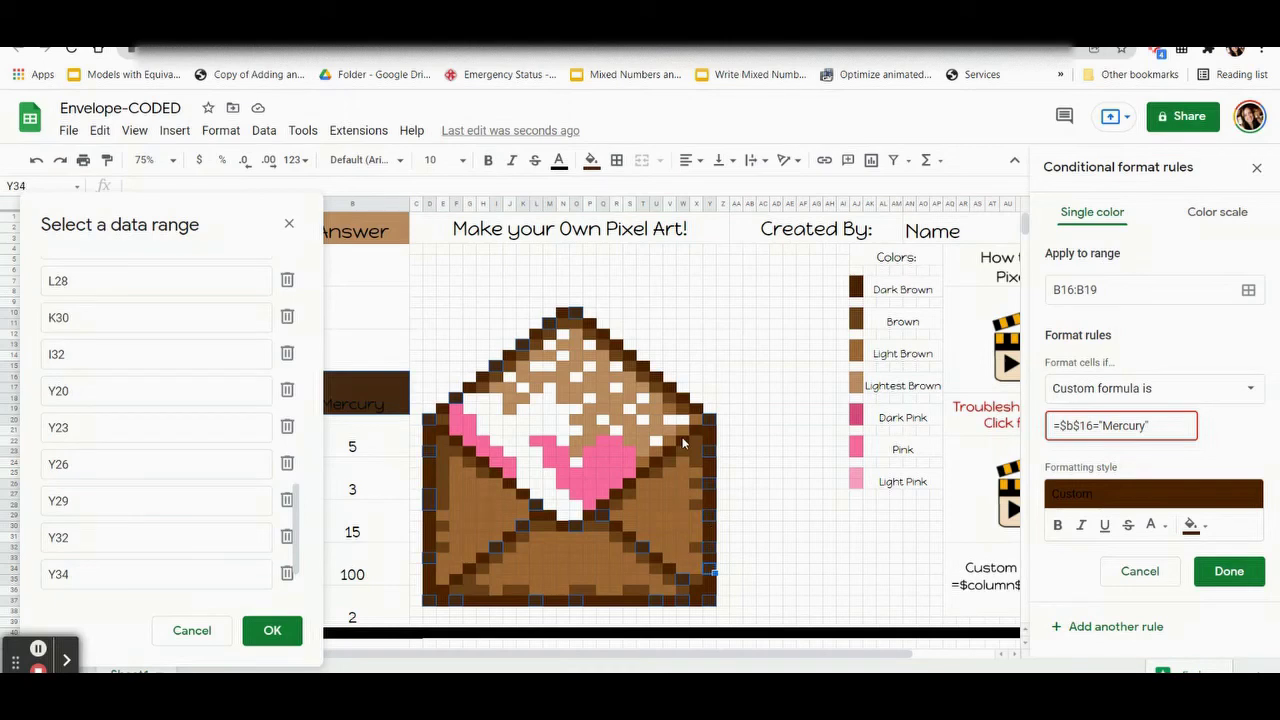
# Step: Add the dark brown pixels W22, U23, S26, J26, H24 and F22 along the envelope opening to the rule's ranges
pyautogui.keyDown('ctrl'); pyautogui.click(652, 460); pyautogui.keyUp('ctrl')
pyautogui.keyDown('ctrl'); pyautogui.click(660, 455); pyautogui.keyUp('ctrl')
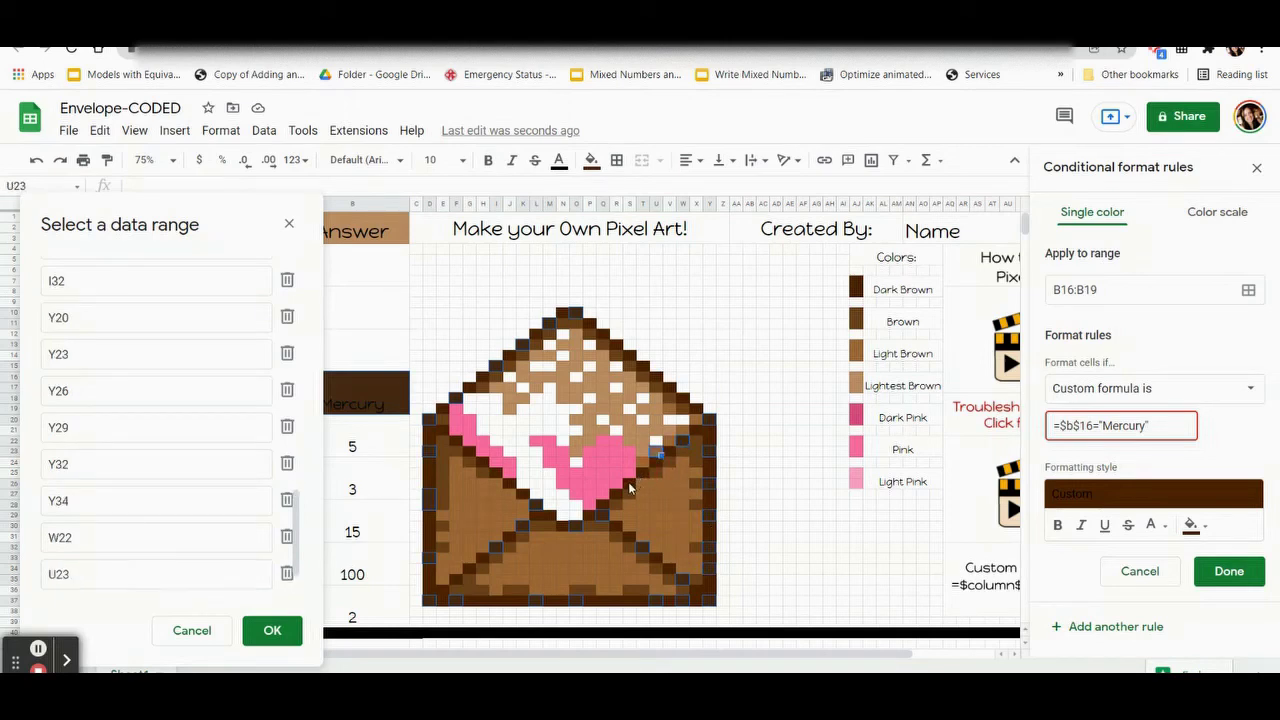
pyautogui.keyDown('ctrl'); pyautogui.click(632, 487); pyautogui.keyUp('ctrl')
pyautogui.keyDown('ctrl'); pyautogui.click(488, 470); pyautogui.keyUp('ctrl')
pyautogui.keyDown('ctrl'); pyautogui.click(460, 453); pyautogui.keyUp('ctrl')
pyautogui.keyDown('ctrl'); pyautogui.click(457, 443); pyautogui.keyUp('ctrl')
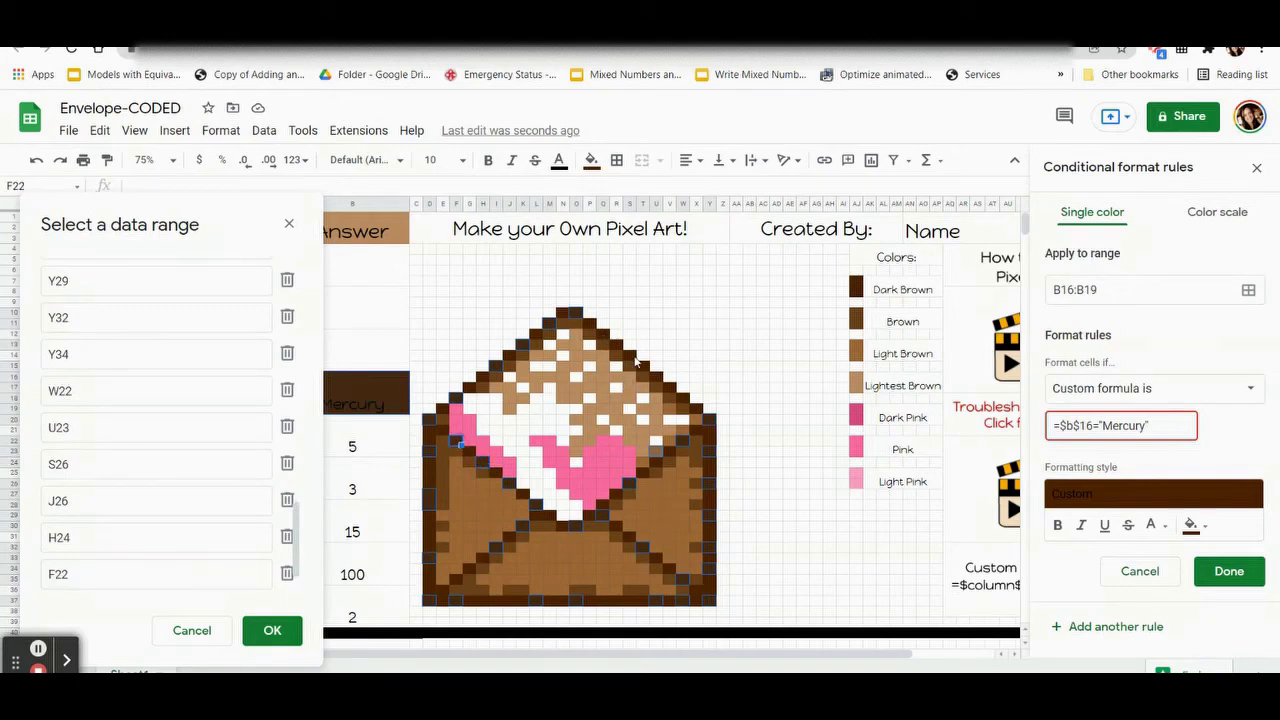
# Step: Add the dark brown pixels Q12, S14, U16, W18, Y20:Y21, R30 and M29 to the rule's ranges
pyautogui.keyDown('ctrl'); pyautogui.click(632, 362); pyautogui.keyUp('ctrl')
pyautogui.keyDown('ctrl'); pyautogui.click(650, 375); pyautogui.keyUp('ctrl')
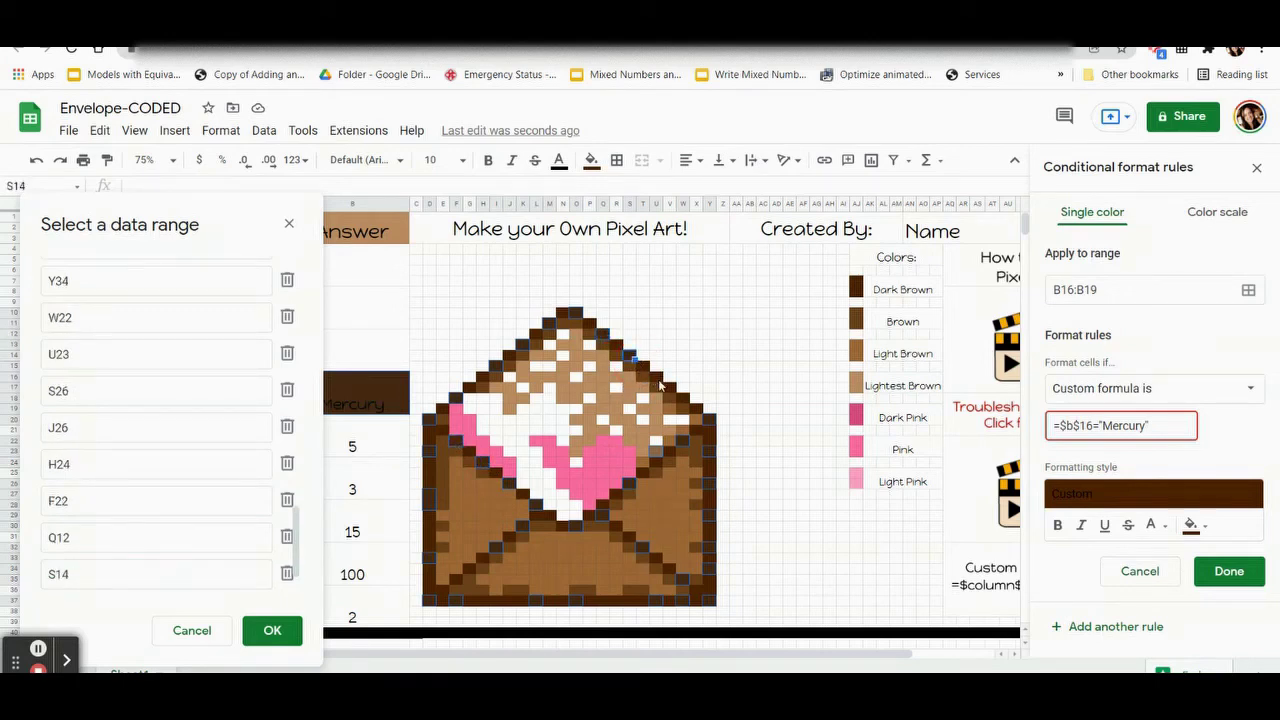
pyautogui.keyDown('ctrl'); pyautogui.click(659, 380); pyautogui.keyUp('ctrl')
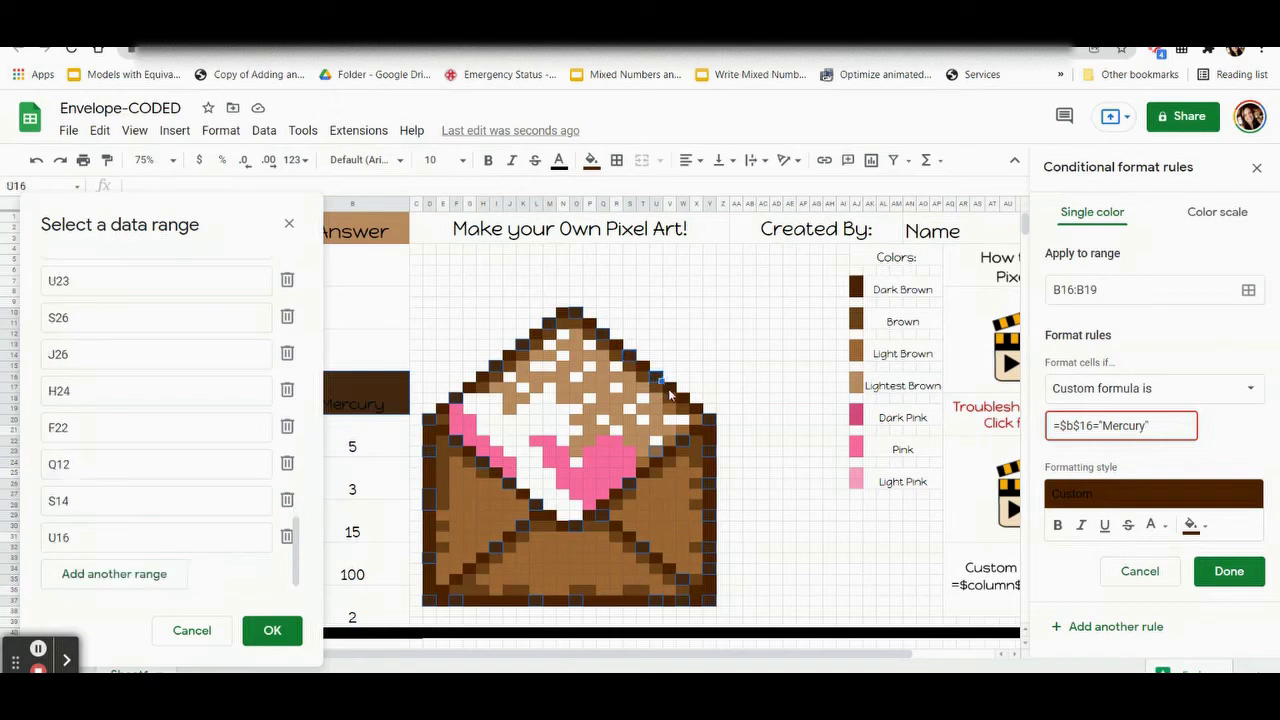
pyautogui.keyDown('ctrl'); pyautogui.click(706, 436); pyautogui.keyUp('ctrl')
pyautogui.keyDown('ctrl'); pyautogui.click(645, 529); pyautogui.keyUp('ctrl')
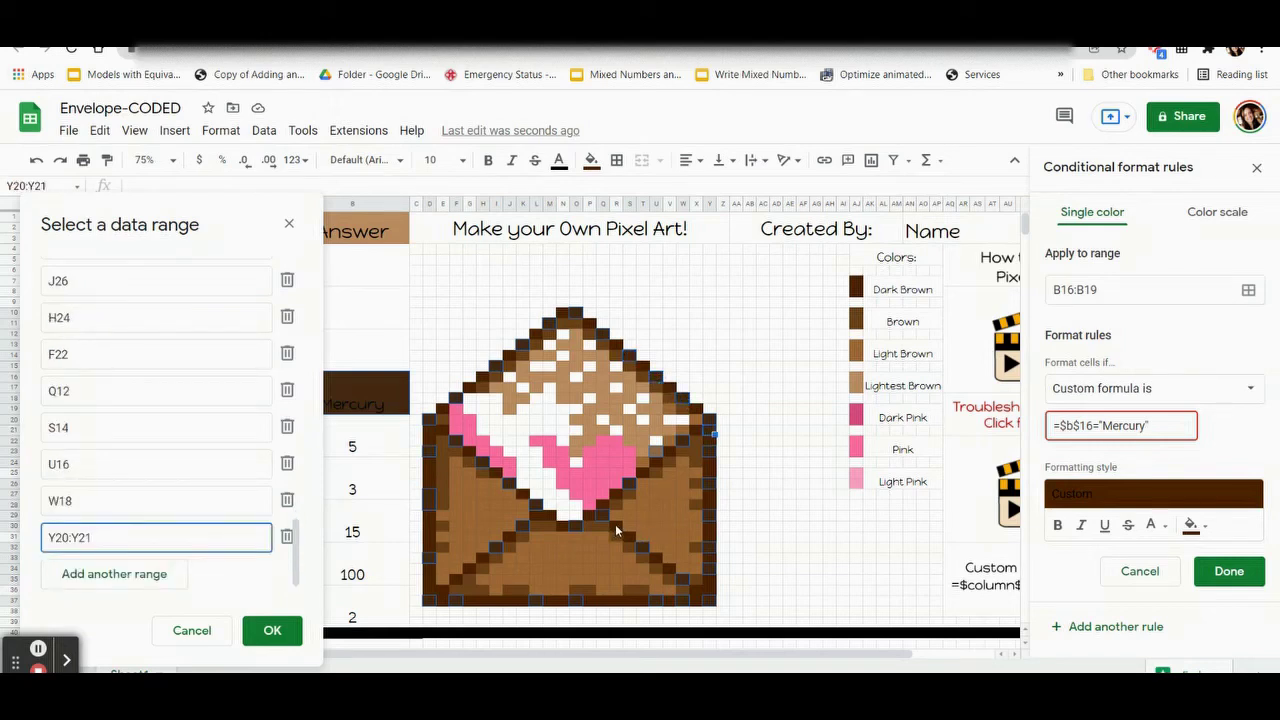
pyautogui.keyDown('ctrl'); pyautogui.click(548, 519); pyautogui.keyUp('ctrl')
pyautogui.keyDown('ctrl'); pyautogui.click(549, 518); pyautogui.keyUp('ctrl')
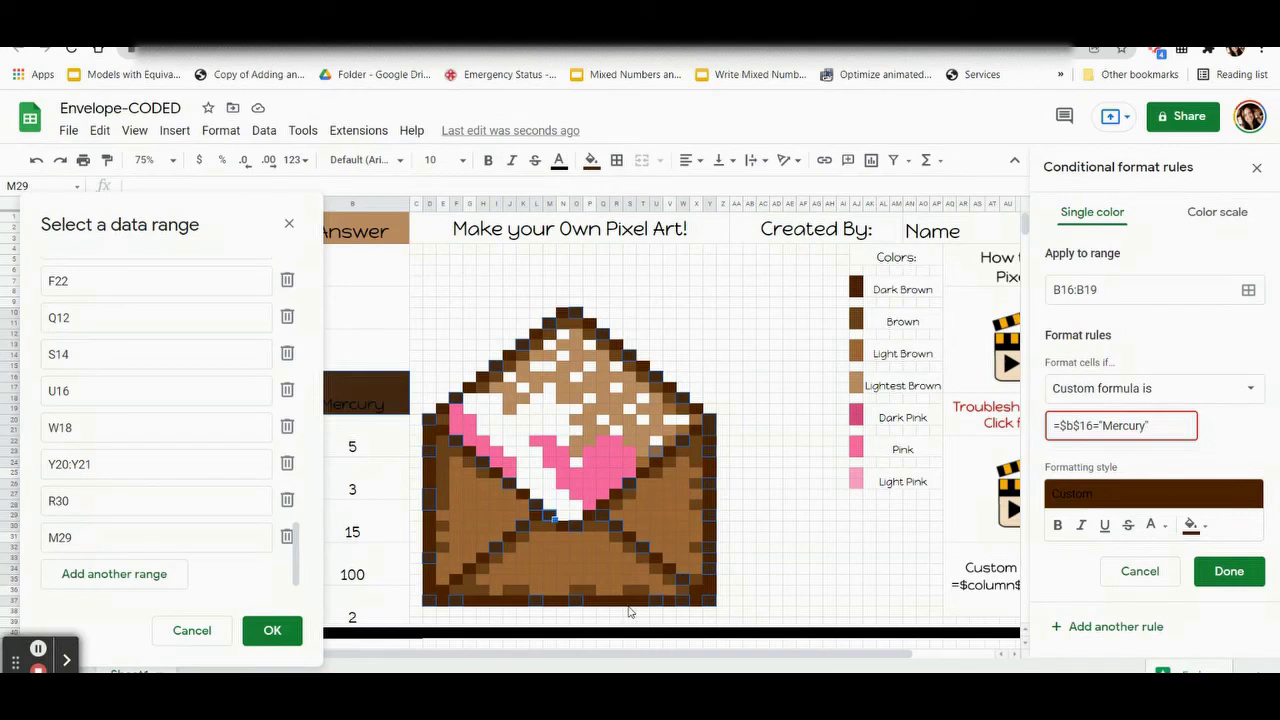
# Step: Add S37, Q37, D35, D30, D25, D20:D21 and Y26:Y27 to the rule's ranges and accept the range list
pyautogui.keyDown('ctrl'); pyautogui.click(630, 604); pyautogui.keyUp('ctrl')
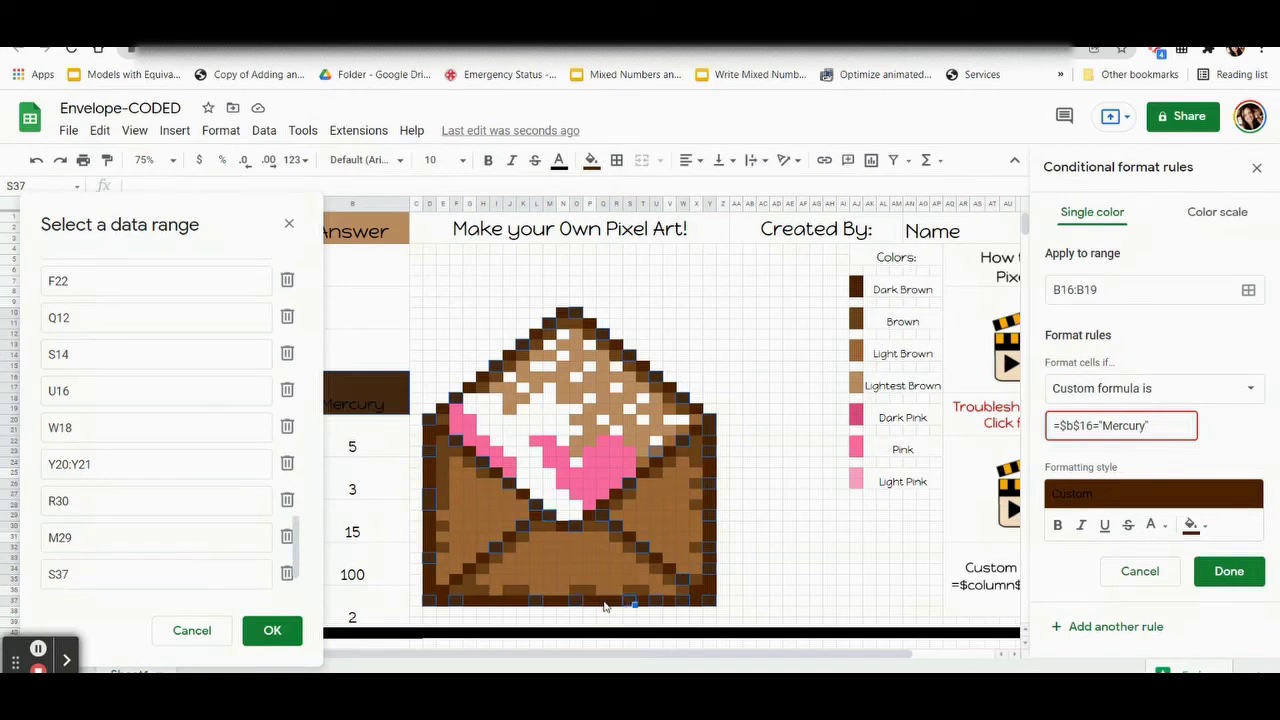
pyautogui.keyDown('ctrl'); pyautogui.click(604, 606); pyautogui.keyUp('ctrl')
pyautogui.keyDown('ctrl'); pyautogui.click(430, 584); pyautogui.keyUp('ctrl')
pyautogui.keyDown('ctrl'); pyautogui.click(428, 528); pyautogui.keyUp('ctrl')
pyautogui.keyDown('ctrl'); pyautogui.click(430, 476); pyautogui.keyUp('ctrl')
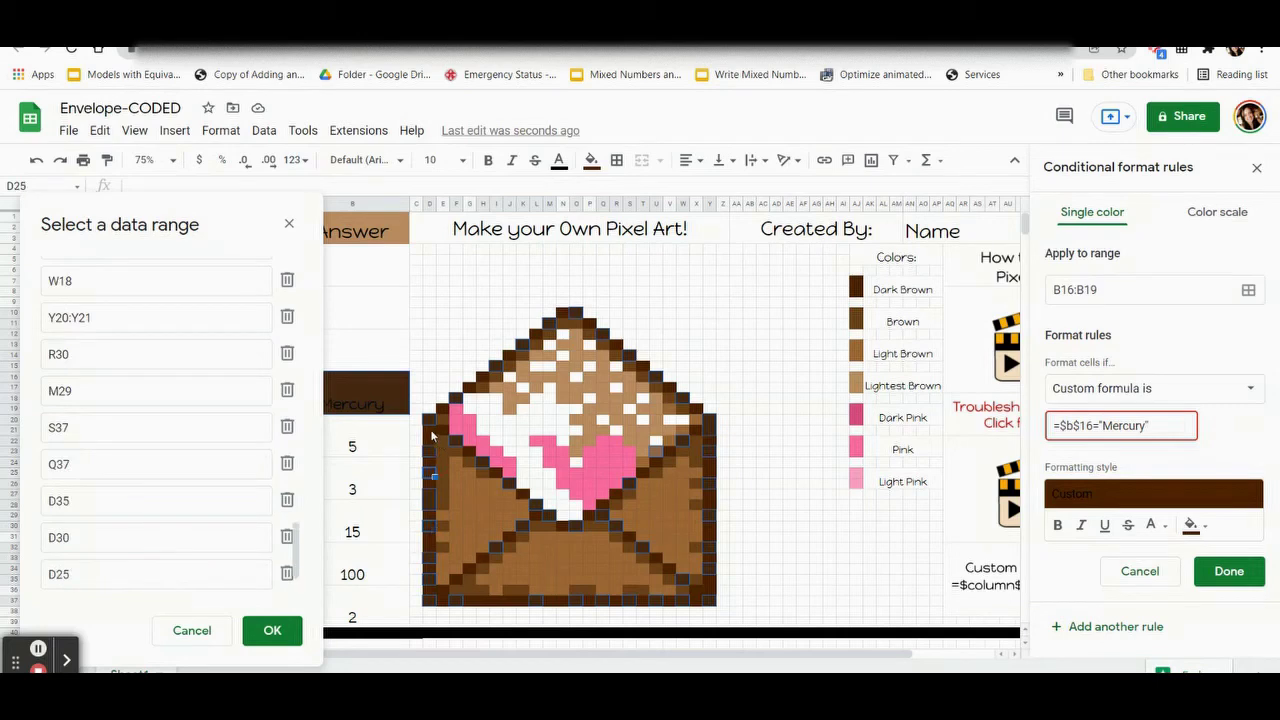
pyautogui.moveTo(712, 488); pyautogui.dragTo(712, 498)
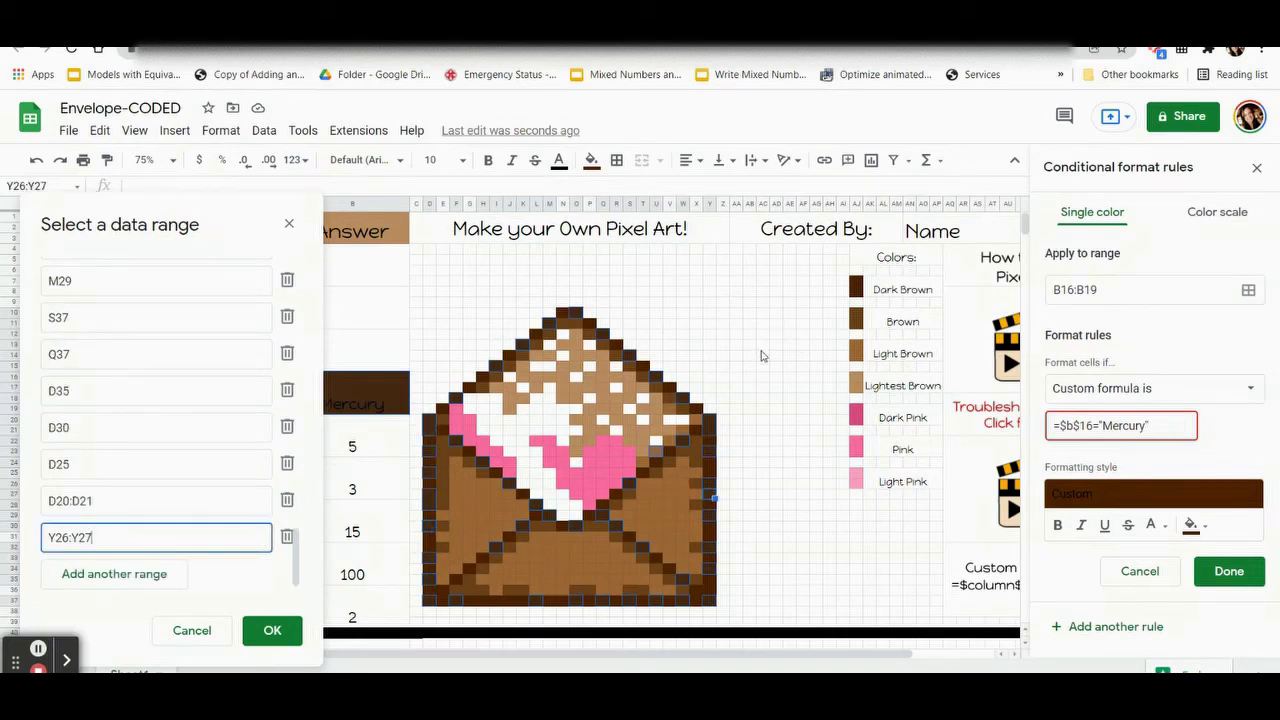
pyautogui.click(270, 635)
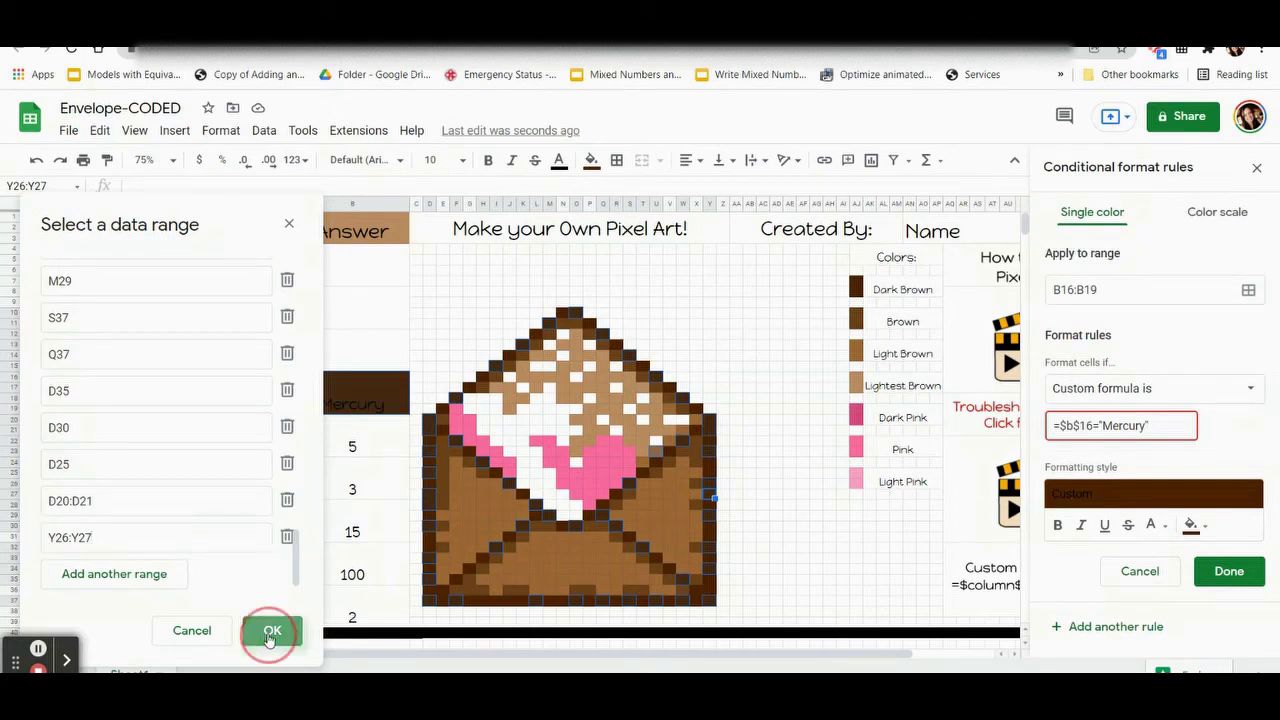
# Step: Retype the opening quotation mark in the formula =$b$16="Mercury" and save the rule
pyautogui.click(1228, 570)
pyautogui.click(1104, 426)
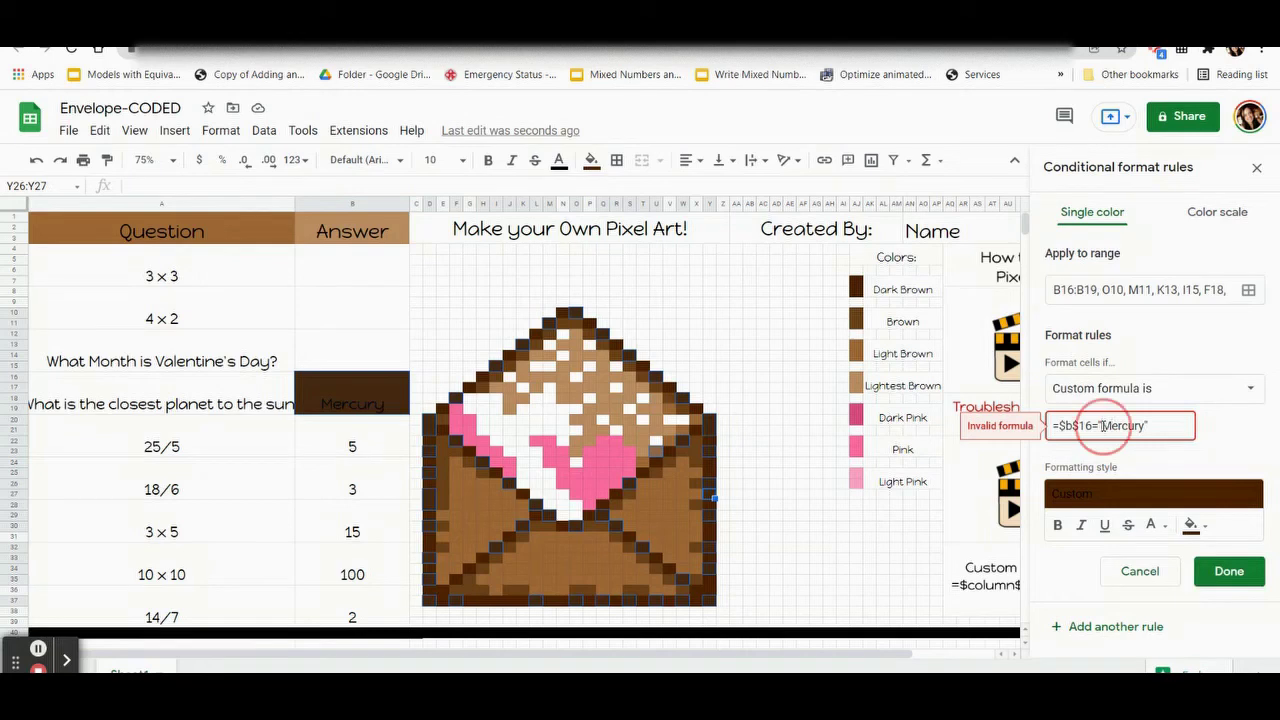
pyautogui.write('"')
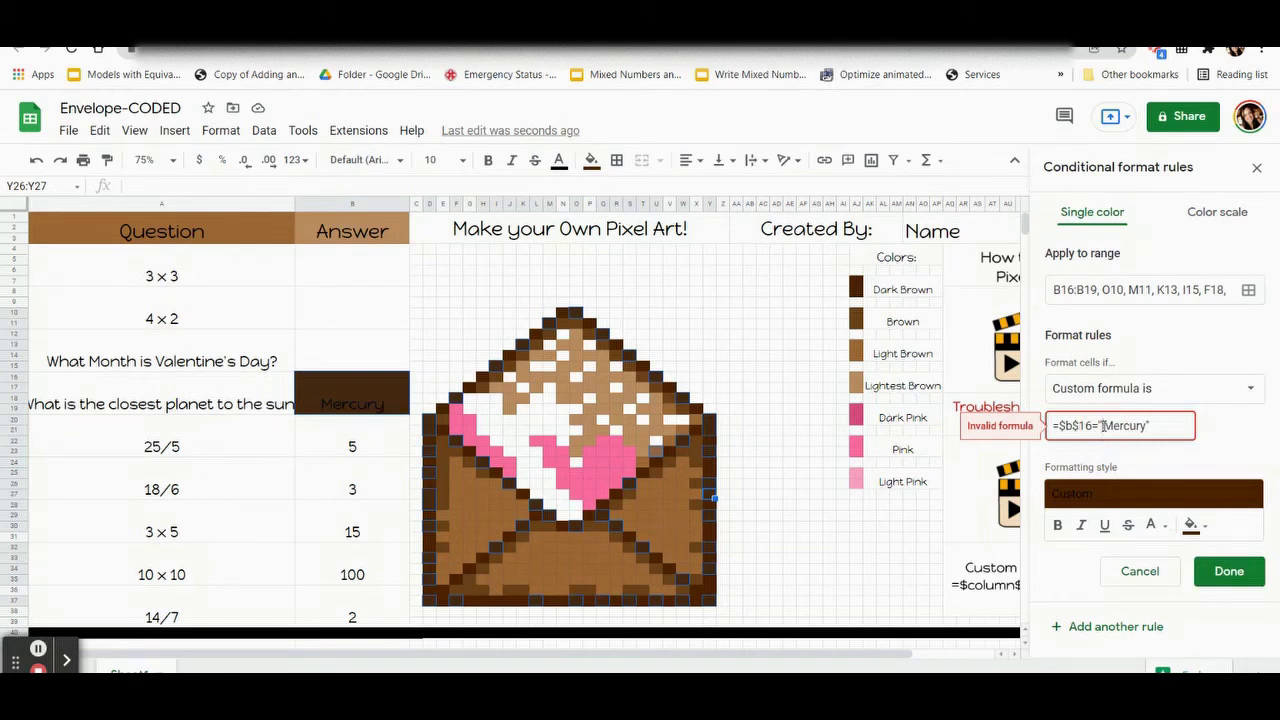
pyautogui.press('BackSpace')
pyautogui.press('BackSpace')
pyautogui.write('"')
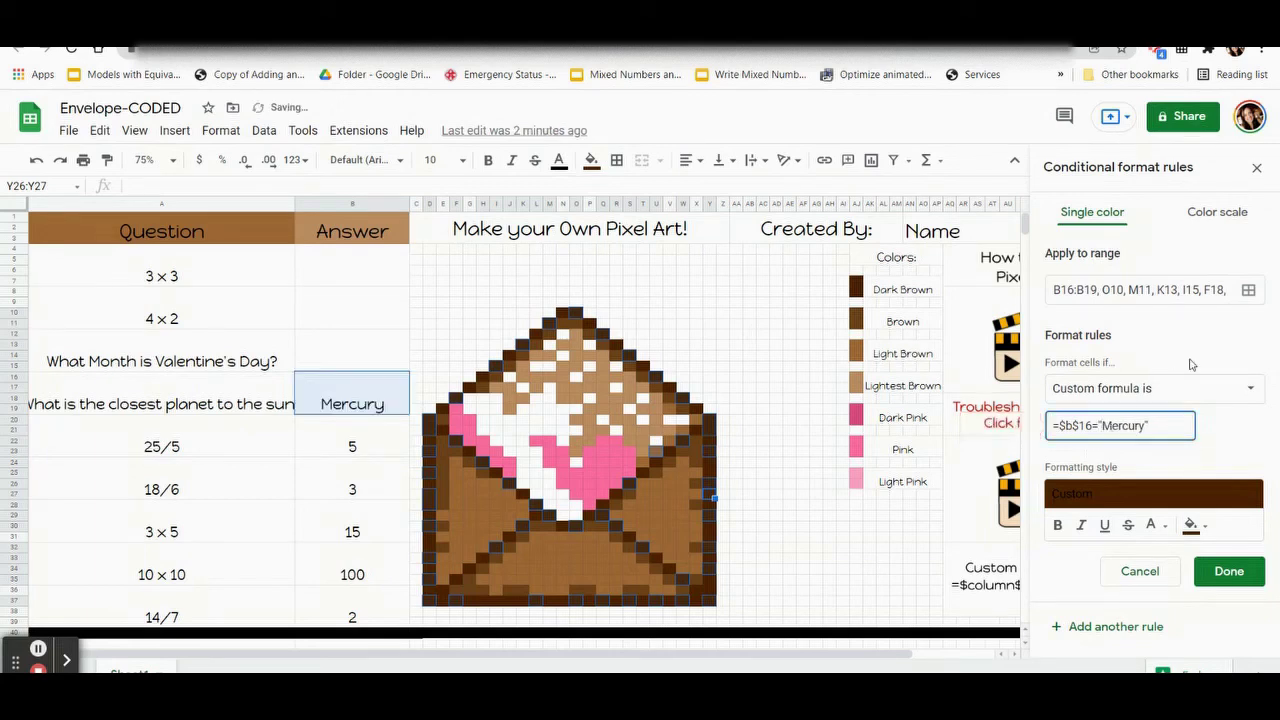
pyautogui.click(1229, 571)
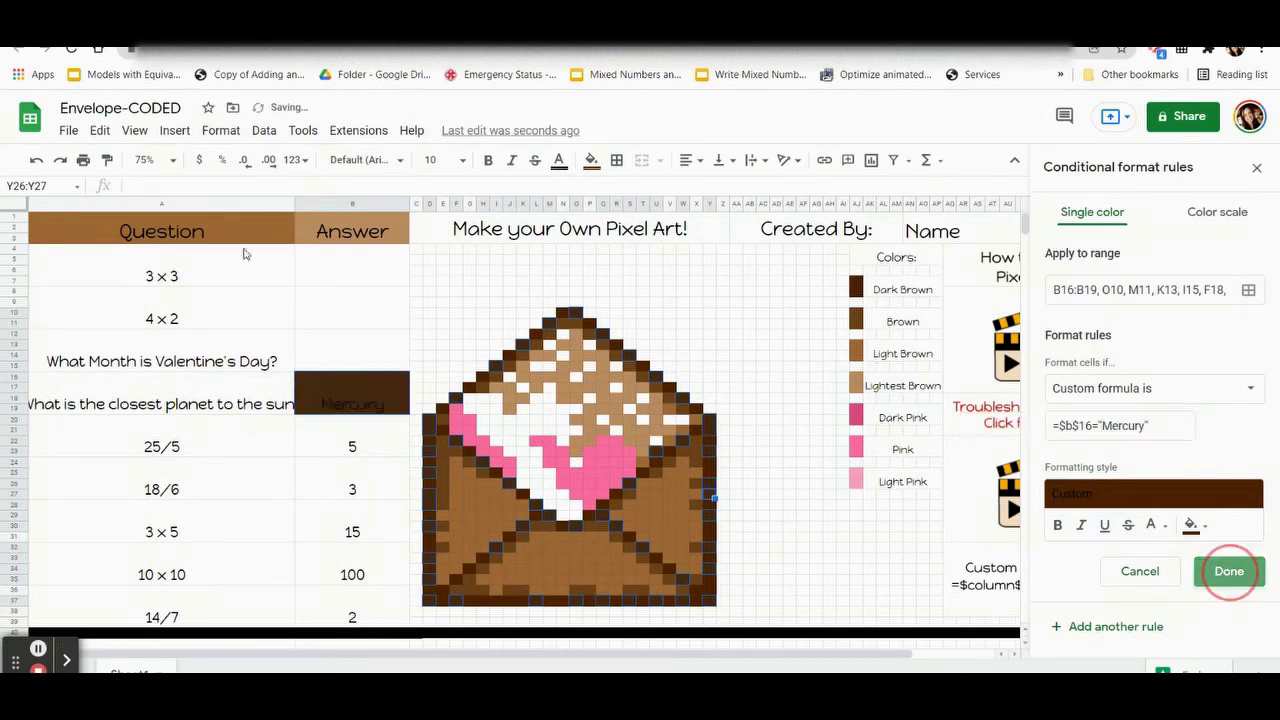
# Step: Reset the regular fill color of the selected dark brown cells and clear the answer to the closest-planet question
pyautogui.click(591, 160)
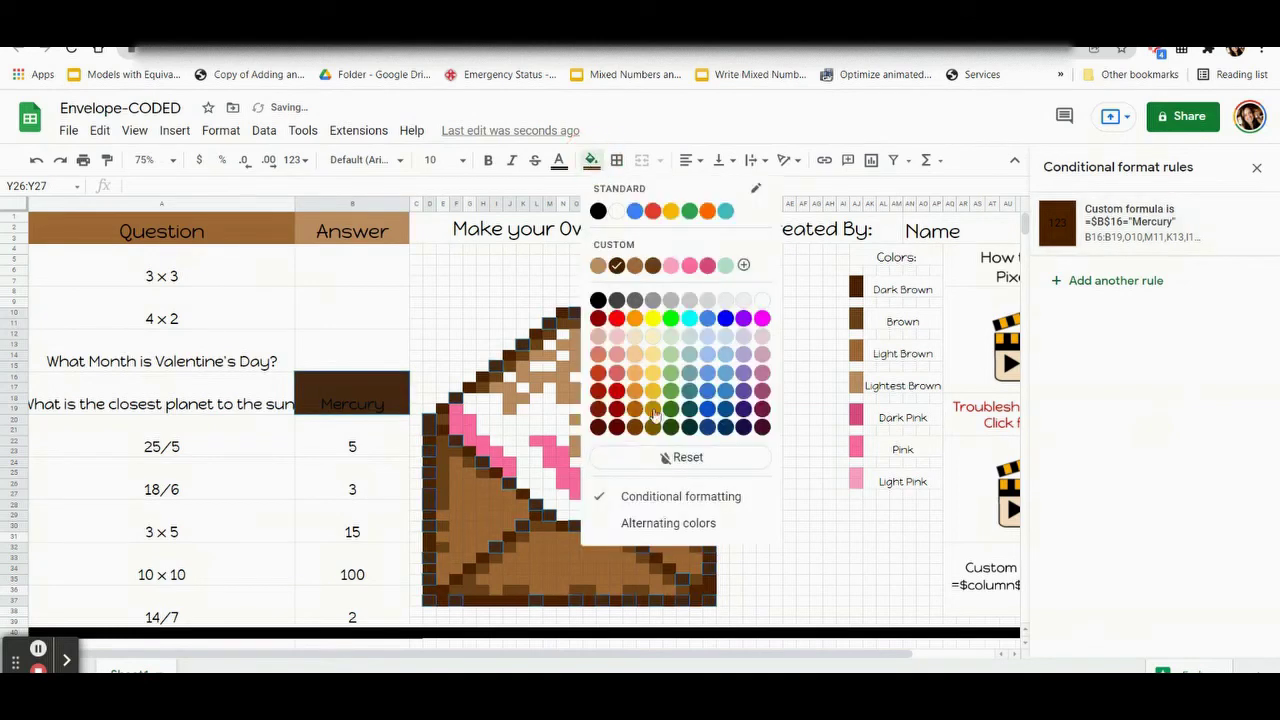
pyautogui.click(673, 460)
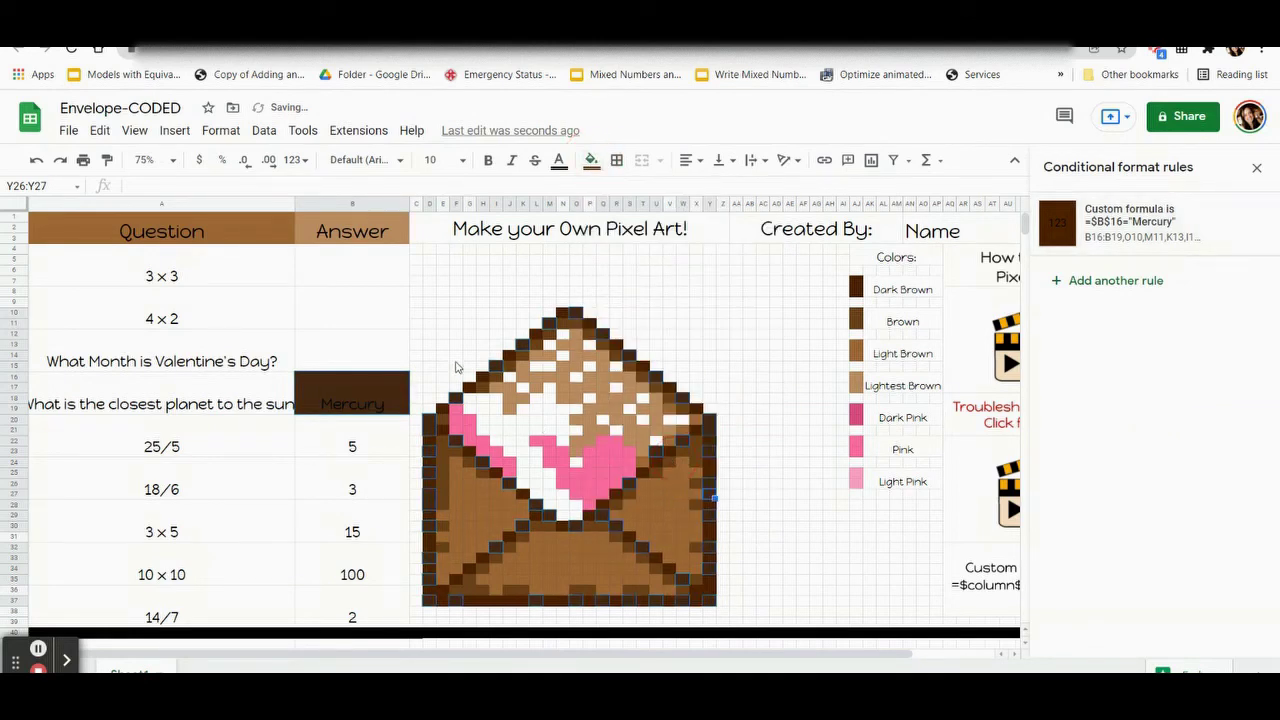
pyautogui.click(370, 400)
pyautogui.press('Delete')
# Step: Enter the test answers 9, 8, february and mercury for the first four questions
pyautogui.click(357, 267)
pyautogui.write('9')
pyautogui.press('Return')
pyautogui.write('8')
pyautogui.press('Return')
pyautogui.write('feb')
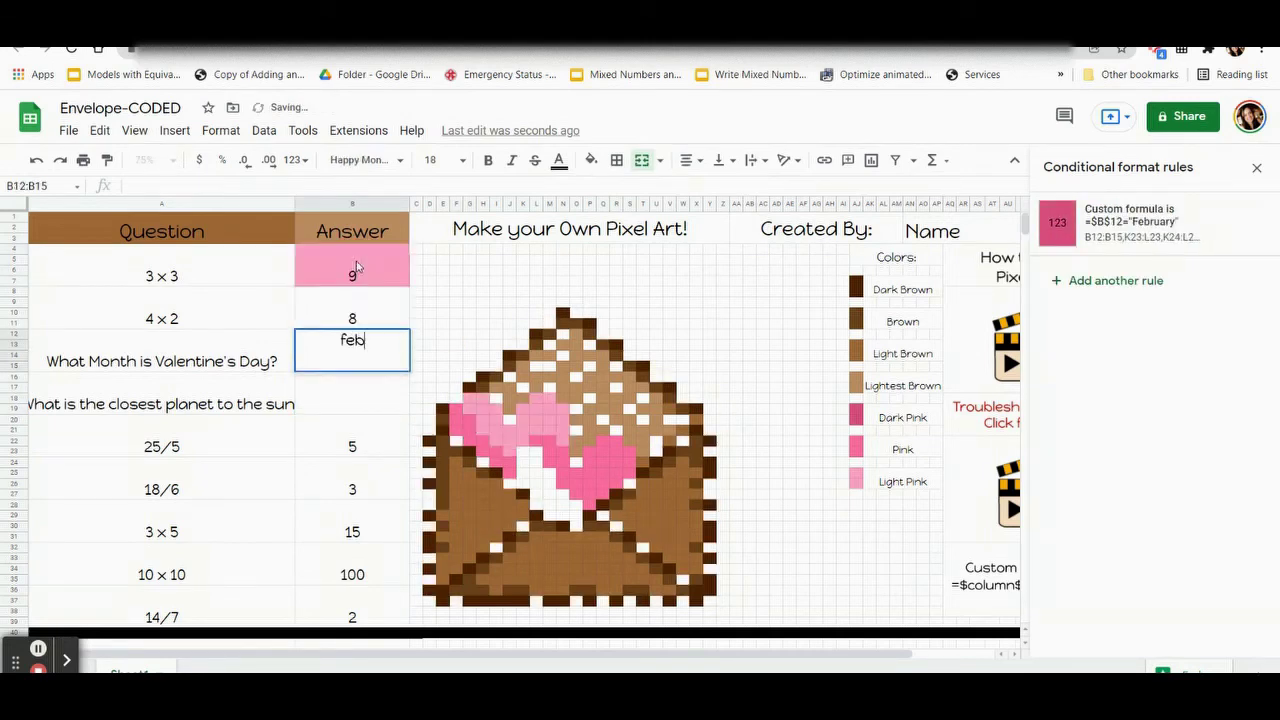
pyautogui.write('ruary')
pyautogui.press('Return')
pyautogui.write('mercury')
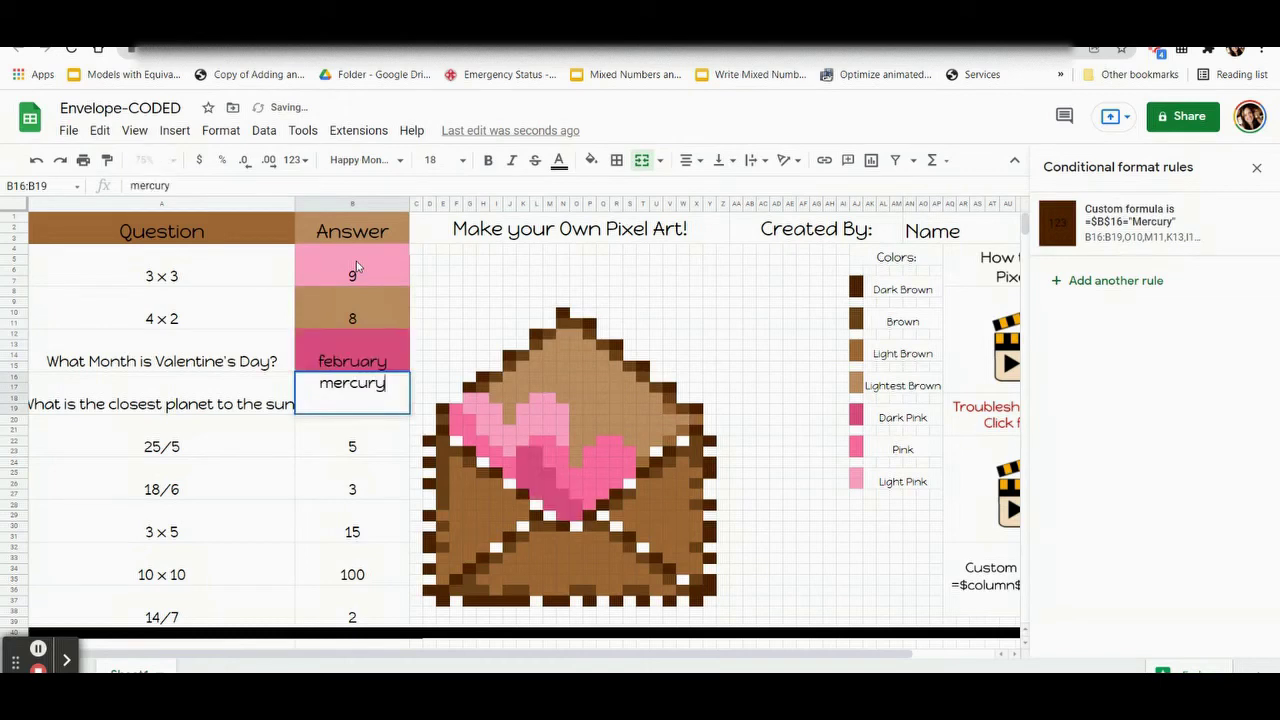
pyautogui.press('Return')
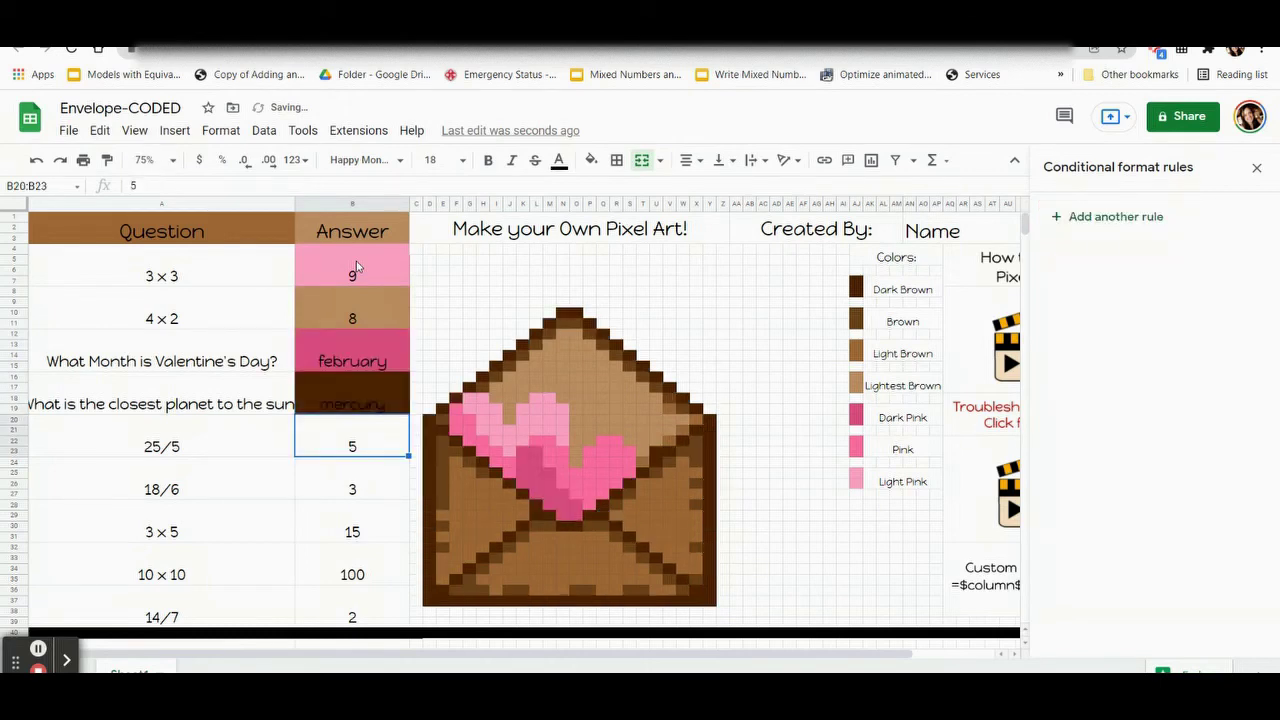
# Step: Undo the four test answers so their answer cells are blank again
pyautogui.hotkey('ctrl', 'z')
pyautogui.hotkey('ctrl', 'z')
pyautogui.hotkey('ctrl', 'z')
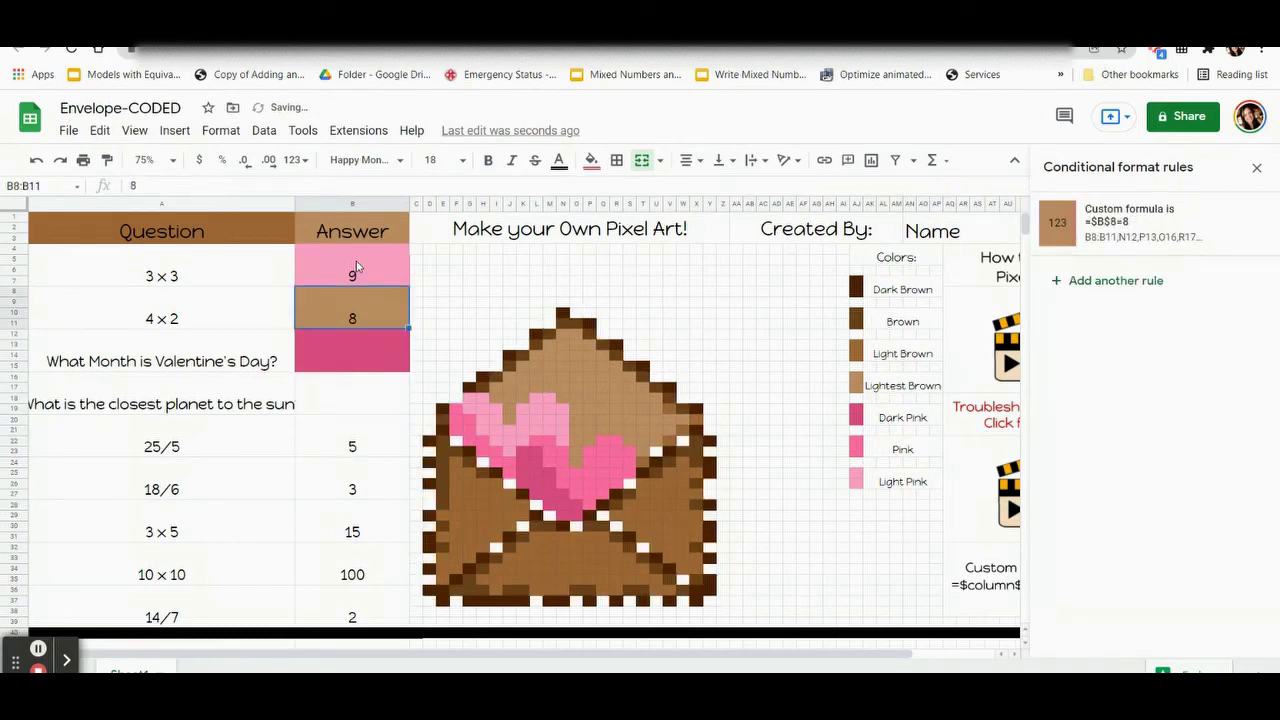
pyautogui.hotkey('ctrl', 'z')
pyautogui.hotkey('ctrl', 'z')
pyautogui.hotkey('ctrl', 'z')
pyautogui.hotkey('ctrl', 'z')
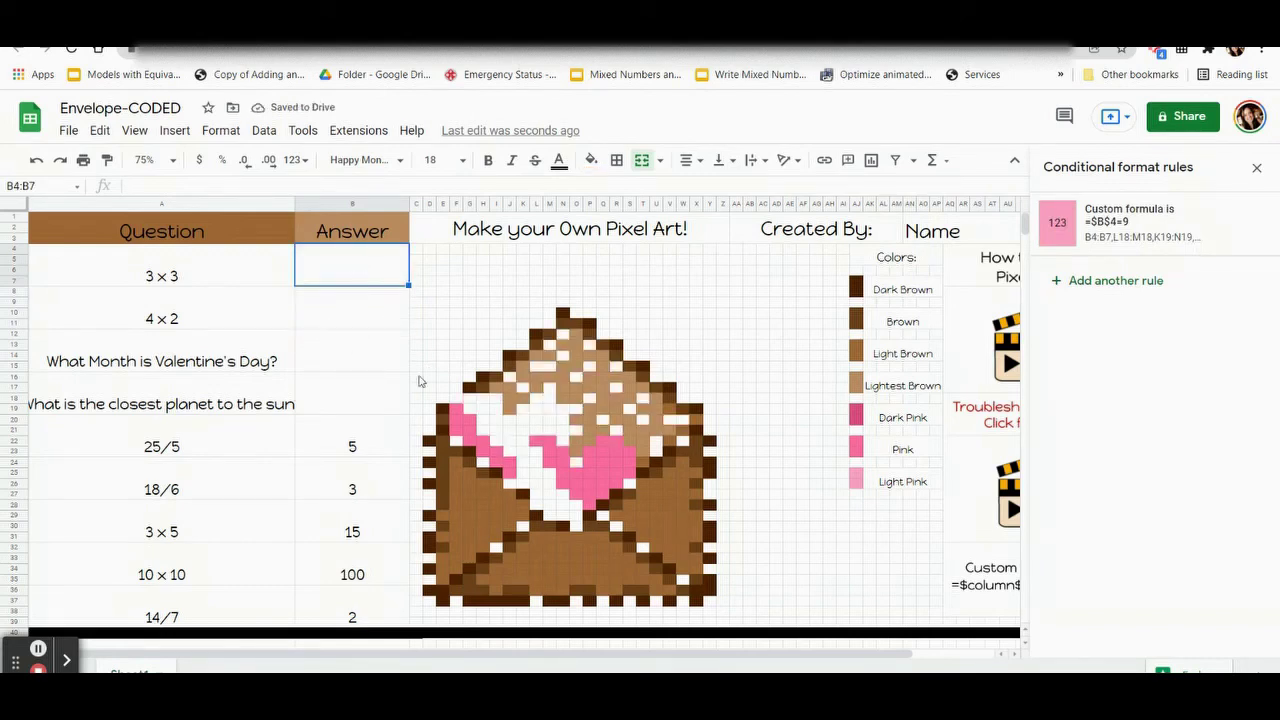
pyautogui.hotkey('ctrl', 'z')
pyautogui.click(443, 412)
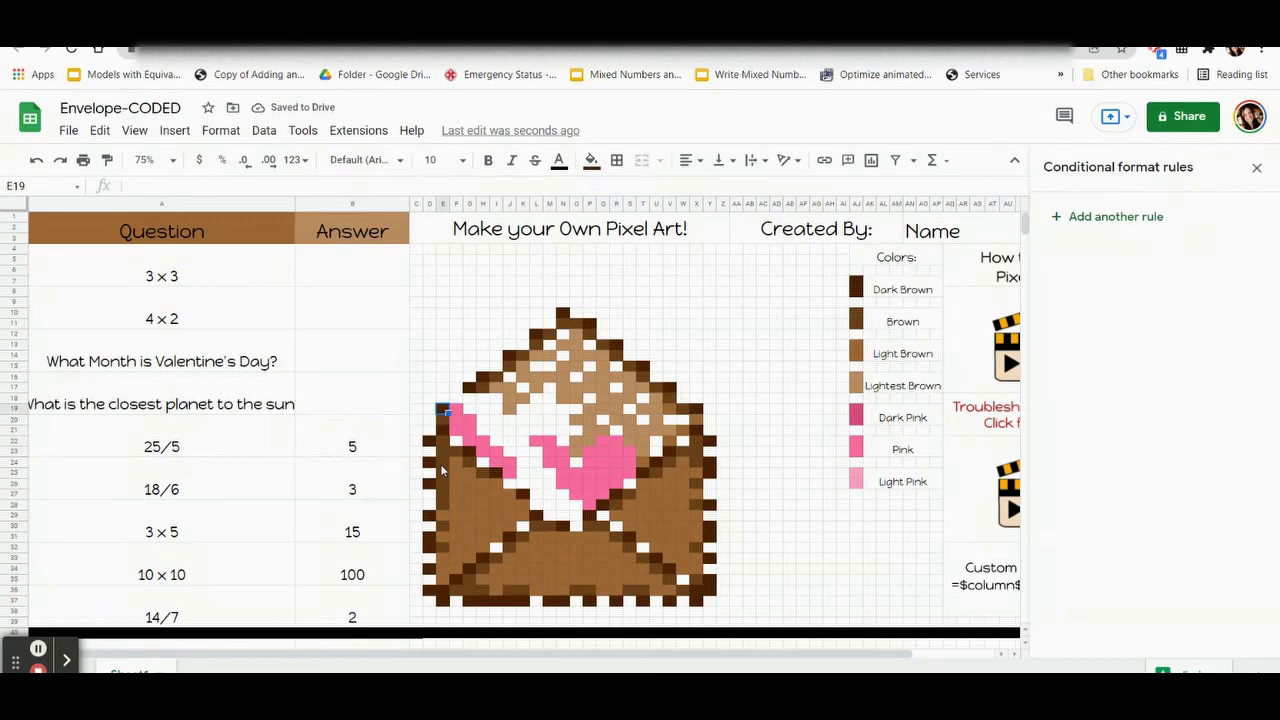
pyautogui.hotkey('ctrl', 'z')
# Step: Examine the remaining answer cells for 25/5, 18/6, 3 × 5, 10 × 10 and 14/7
pyautogui.click(345, 449)
pyautogui.click(338, 491)
pyautogui.click(340, 535)
pyautogui.click(342, 576)
pyautogui.click(362, 610)
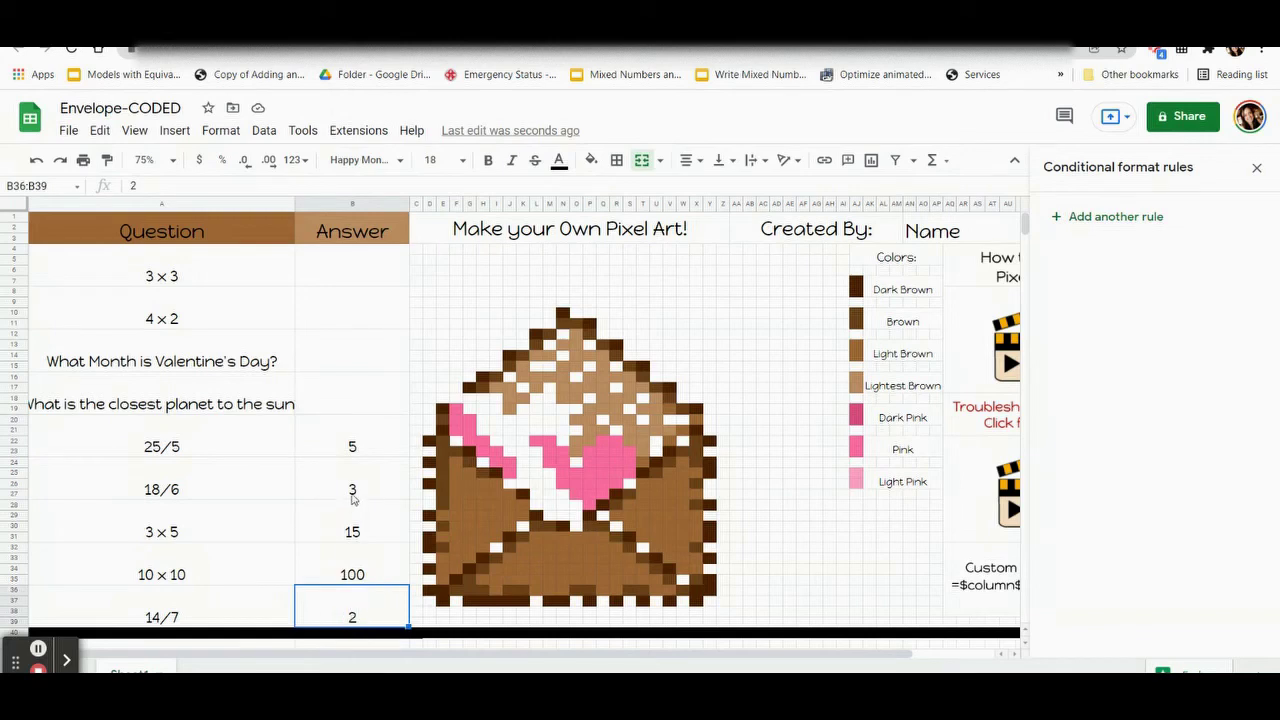
pyautogui.click(363, 449)
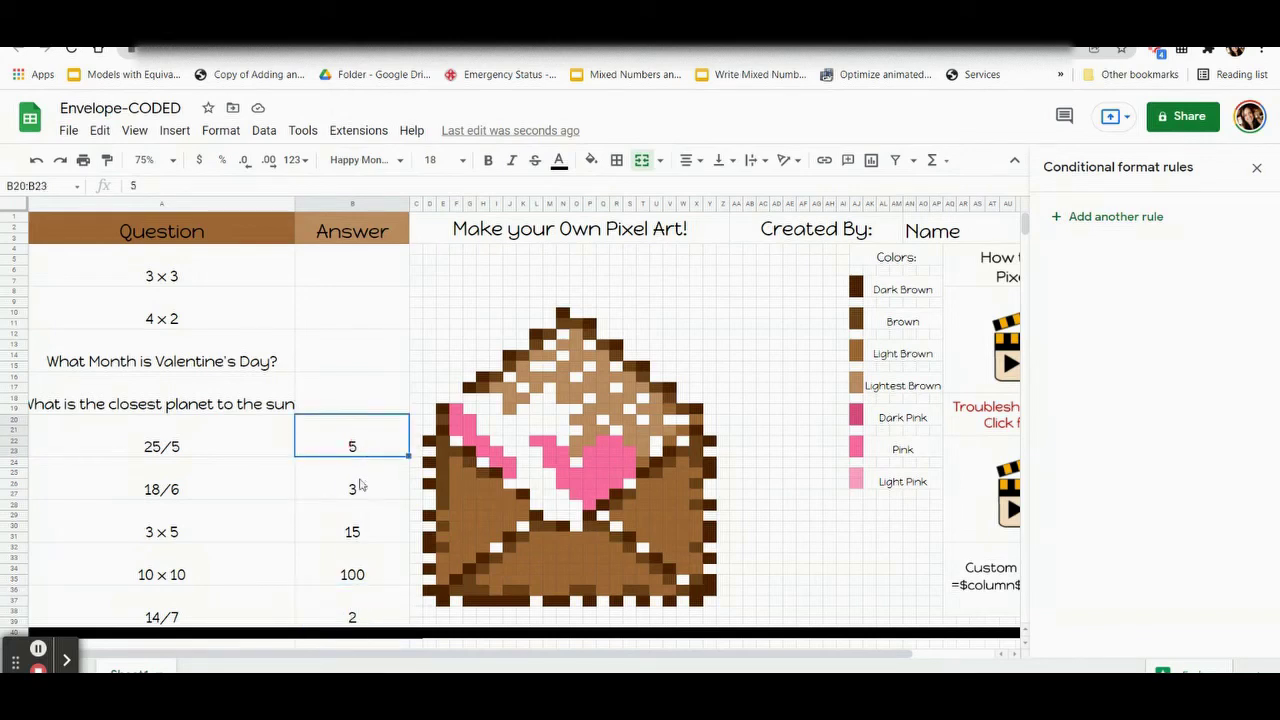
pyautogui.click(370, 443)
pyautogui.click(326, 500)
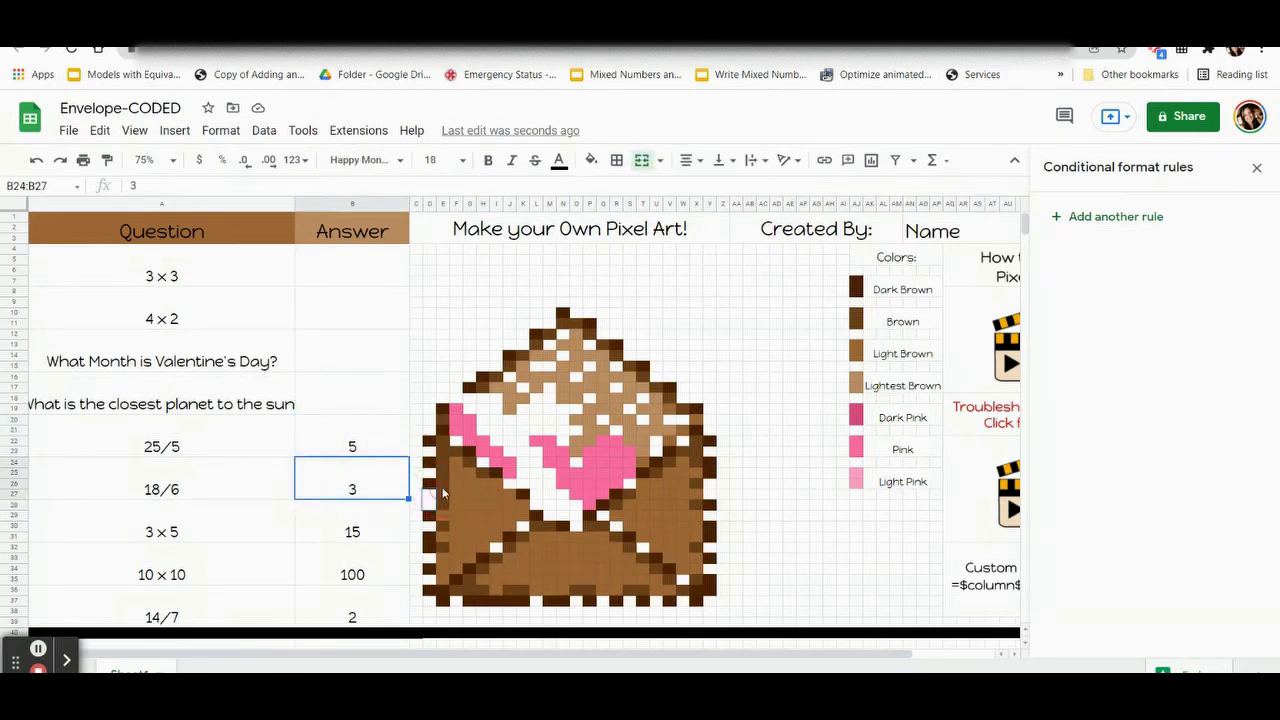
pyautogui.click(444, 488)
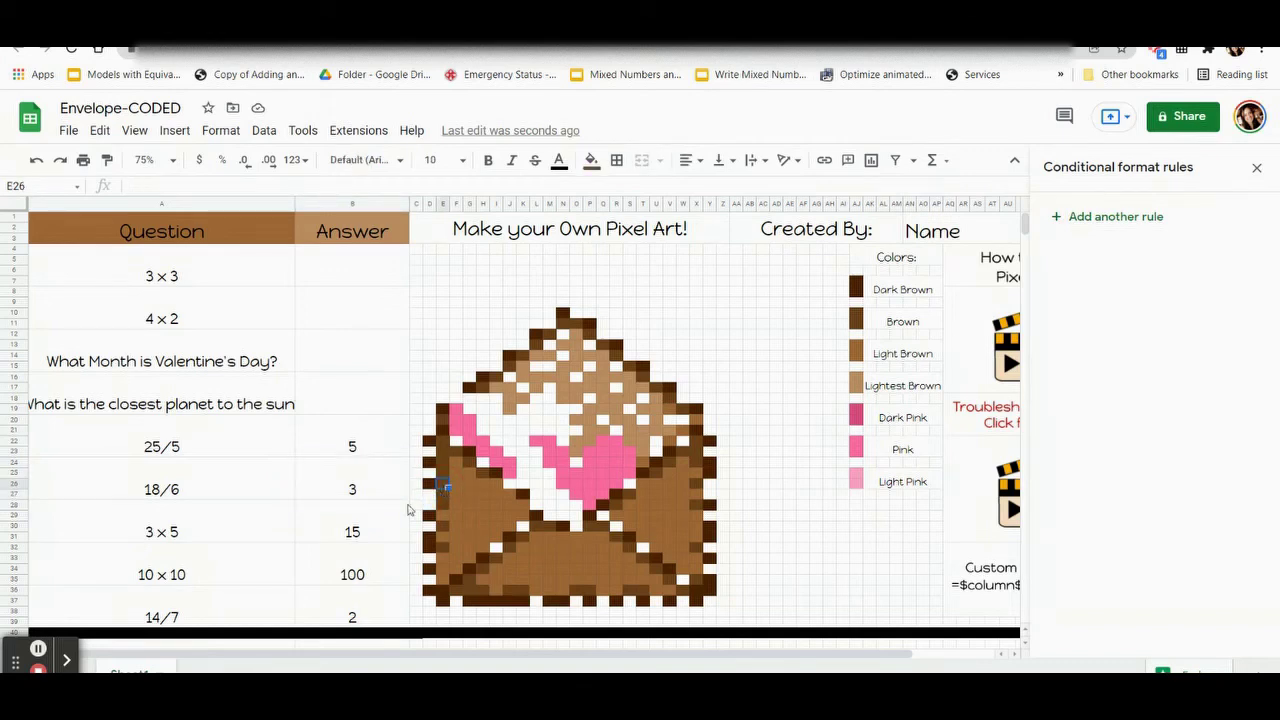
pyautogui.click(383, 530)
pyautogui.click(357, 568)
pyautogui.click(349, 615)
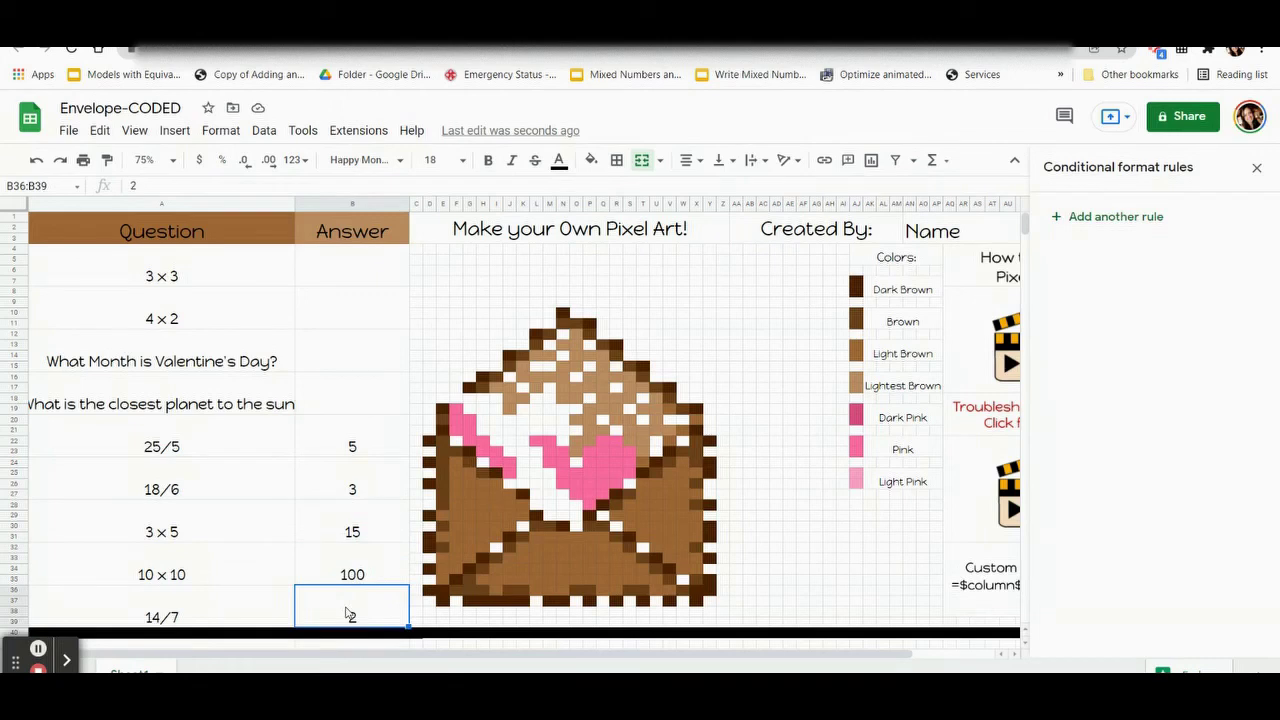
# Step: Create a conditional format rule for the 25/5 answer, B20:B23, with a light brown fill and the custom formula =$b$20=5
pyautogui.click(356, 447)
pyautogui.click(591, 160)
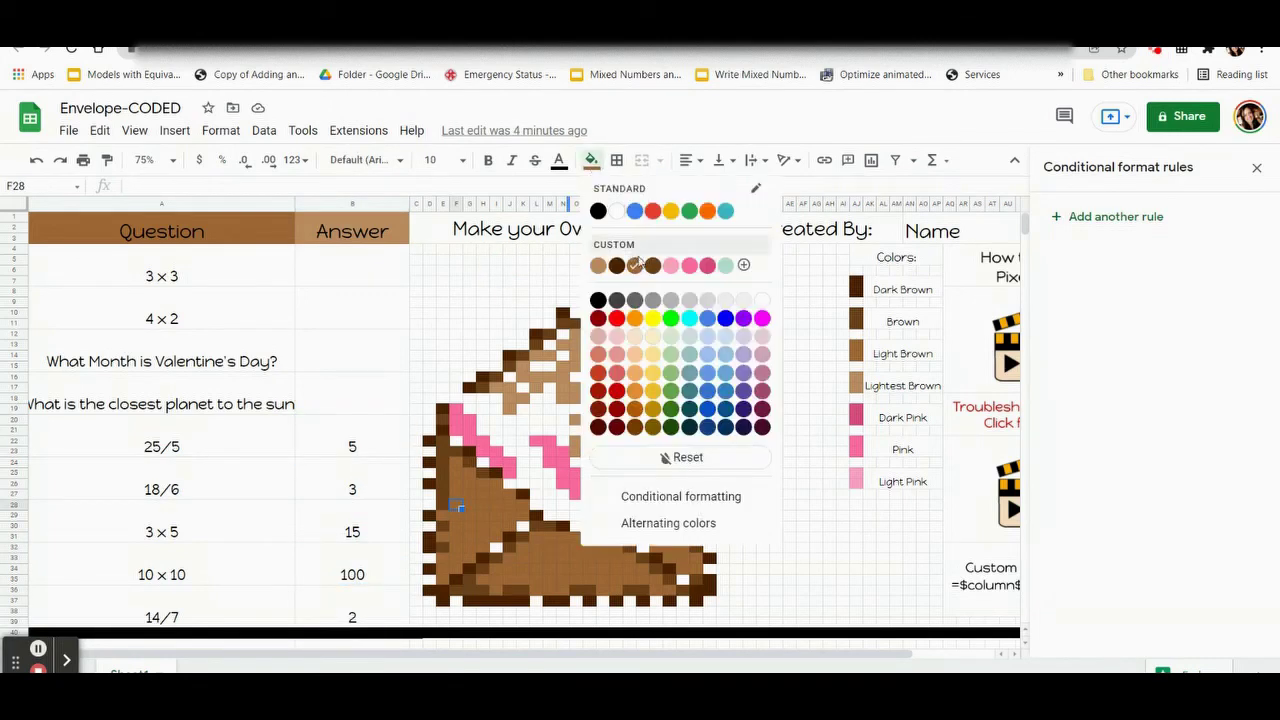
pyautogui.click(972, 258)
pyautogui.click(1090, 217)
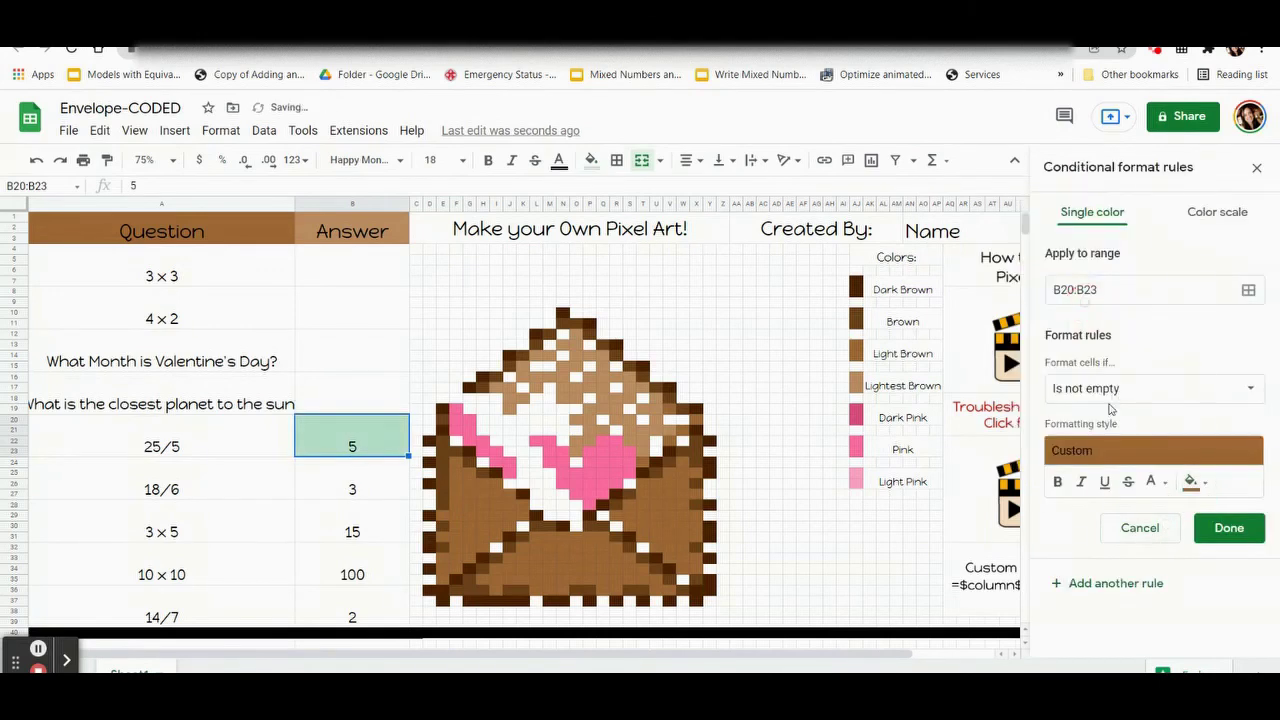
pyautogui.click(1150, 388)
pyautogui.click(1126, 659)
pyautogui.write('=$b$20=5')
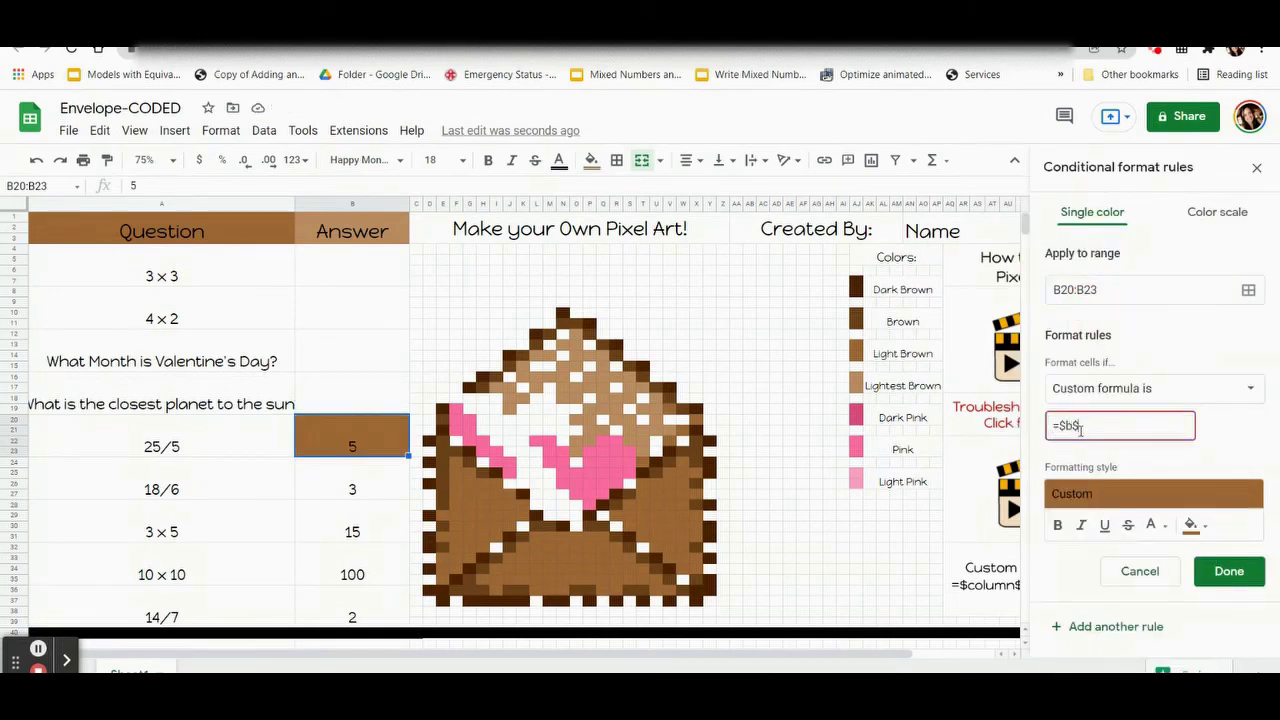
# Step: Add the light brown ranges F26:I31, L31:Q35, K32:K35, J33:J35, I34:I36, H35 and R32:R36 to the rule
pyautogui.click(1248, 289)
pyautogui.moveTo(586, 294); pyautogui.dragTo(206, 230)
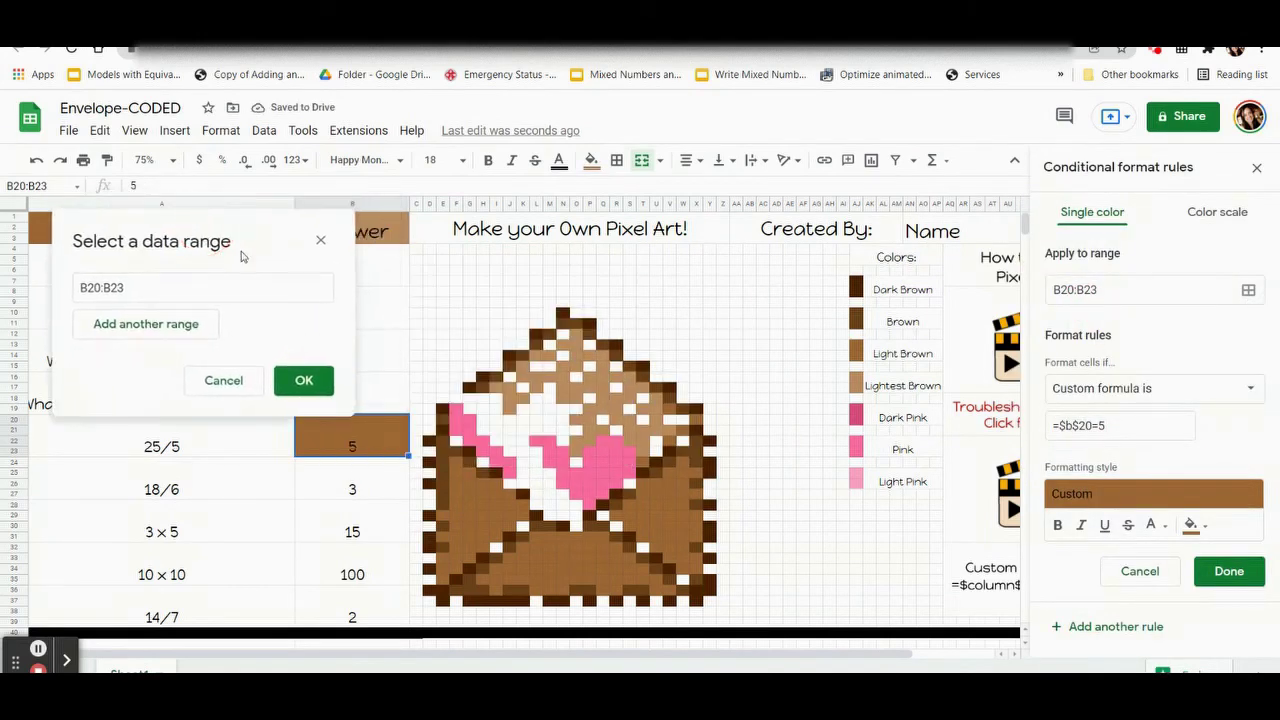
pyautogui.moveTo(452, 482); pyautogui.dragTo(601, 576)
pyautogui.moveTo(522, 547); pyautogui.dragTo(497, 591)
pyautogui.click(485, 580)
pyautogui.moveTo(614, 547); pyautogui.dragTo(614, 591)
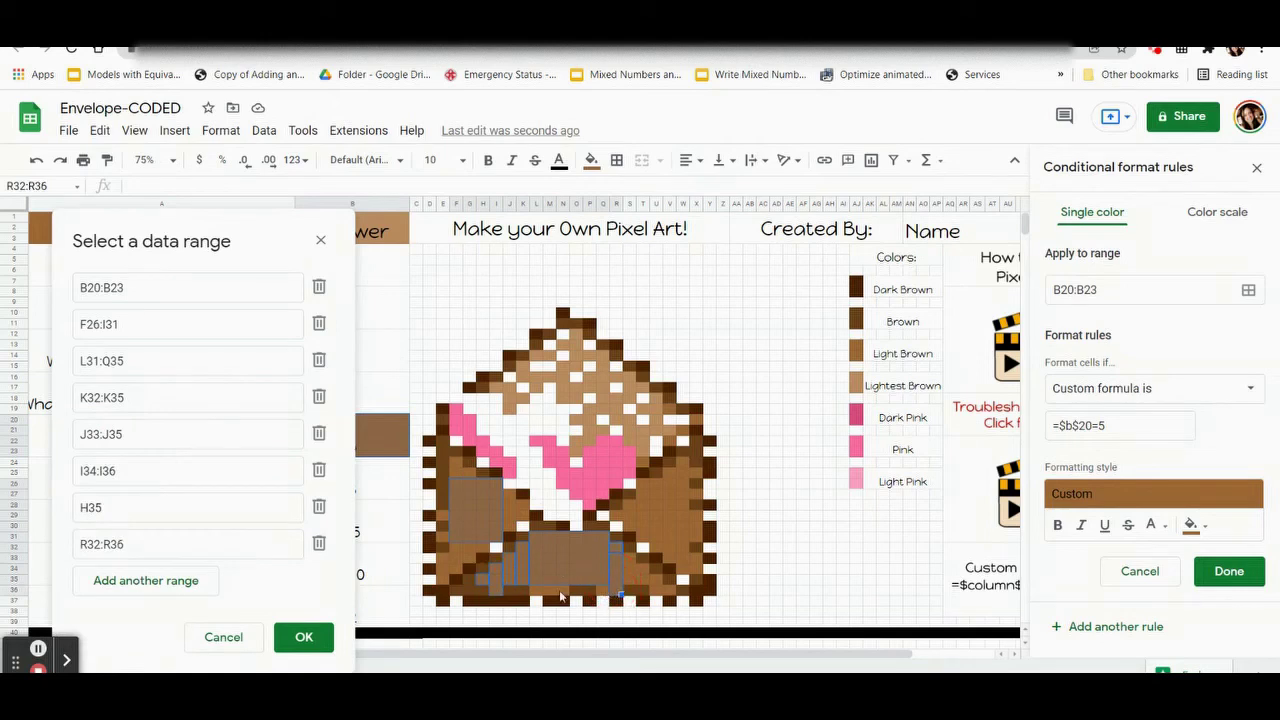
# Step: Add the rest of the lower flap plus K28:K29, F32:H32, E33:G33, E34:F34, E35, E31, E29 and F24:F25 to the rule's ranges
pyautogui.click(601, 591)
pyautogui.moveTo(536, 591); pyautogui.dragTo(562, 591)
pyautogui.moveTo(628, 558); pyautogui.dragTo(655, 592)
pyautogui.click(668, 591)
pyautogui.moveTo(509, 492)
pyautogui.mouseDown()
pyautogui.moveTo(509, 525)
pyautogui.moveTo(522, 514)
pyautogui.mouseUp()
pyautogui.moveTo(458, 553)
pyautogui.mouseDown()
pyautogui.moveTo(484, 553)
pyautogui.moveTo(458, 574)
pyautogui.mouseUp()
pyautogui.click(445, 584)
pyautogui.click(445, 542)
pyautogui.click(445, 521)
pyautogui.moveTo(458, 468); pyautogui.dragTo(460, 478)
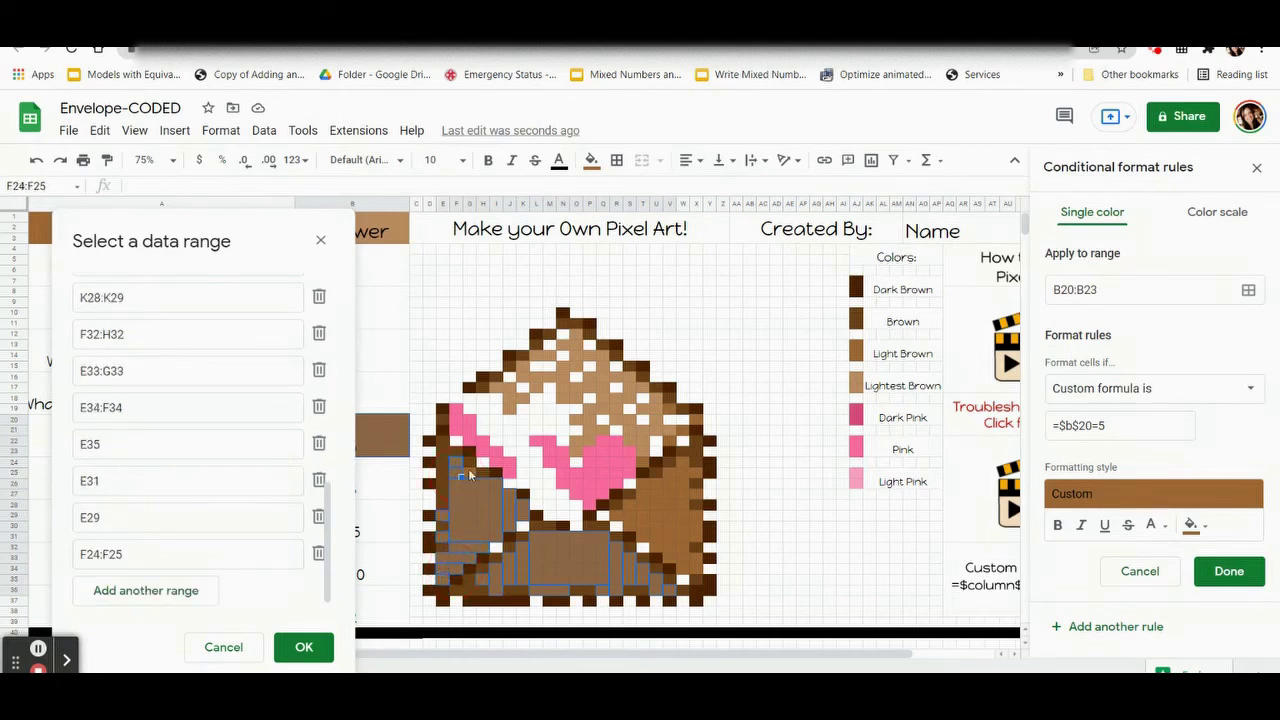
# Step: Add the right flap's light brown pixels to the rule, including R29, X27, X29:X31, U32, V32:W33, W34:X34, X33 and X20
pyautogui.click(474, 478)
pyautogui.moveTo(640, 489); pyautogui.dragTo(679, 537)
pyautogui.moveTo(667, 472); pyautogui.dragTo(701, 471)
pyautogui.click(689, 461)
pyautogui.moveTo(627, 508); pyautogui.dragTo(697, 567)
pyautogui.click(614, 518)
pyautogui.click(697, 497)
pyautogui.click(661, 547)
pyautogui.click(697, 557)
pyautogui.click(698, 421)
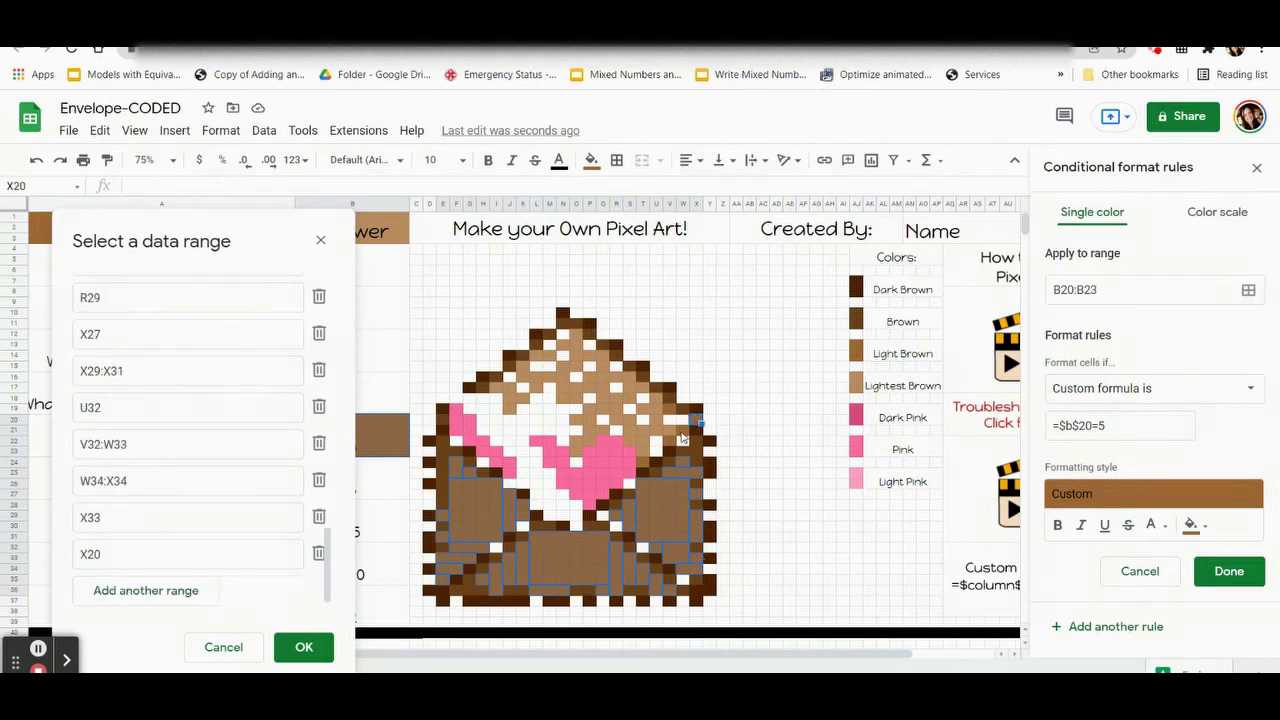
# Step: Add the remaining light brown pixels near the right flap, including V19, then accept the range list and save the rule
pyautogui.click(685, 431)
pyautogui.click(673, 441)
pyautogui.click(649, 461)
pyautogui.click(673, 411)
pyautogui.click(304, 647)
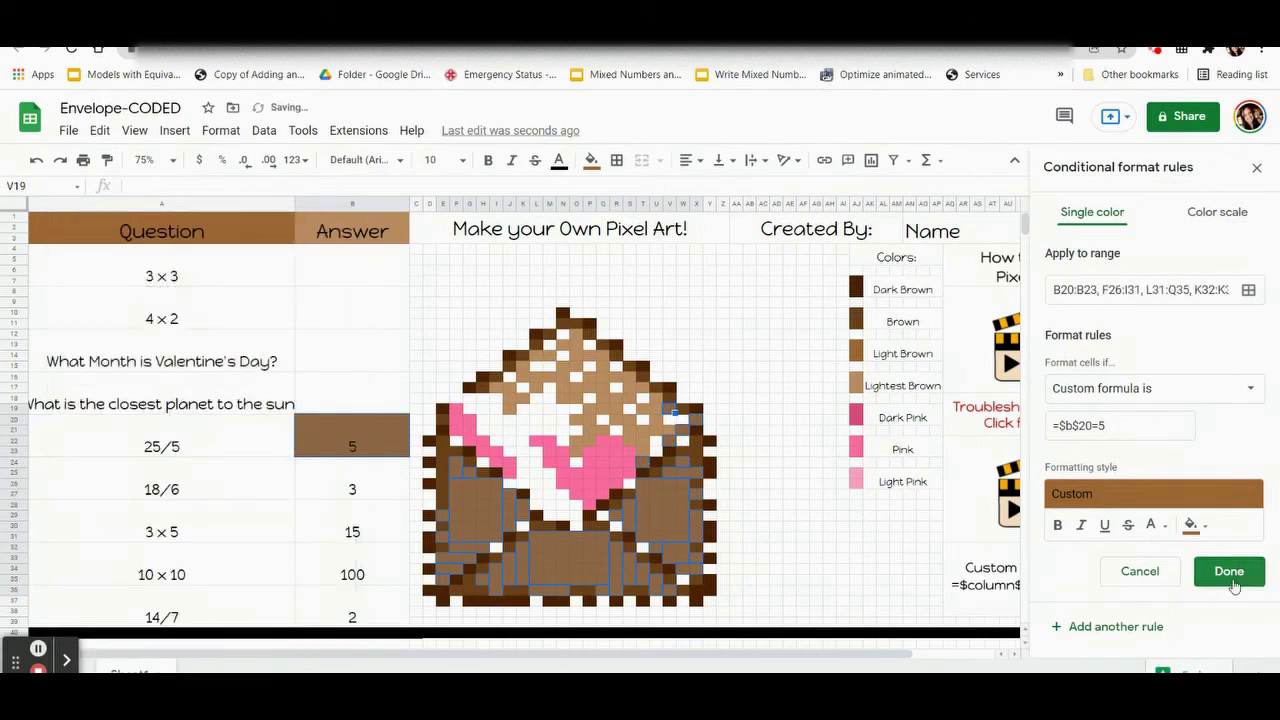
pyautogui.click(1229, 571)
# Step: Reset the regular fill color of the selected light brown cells and clear the 25/5 answer
pyautogui.click(591, 160)
pyautogui.click(663, 456)
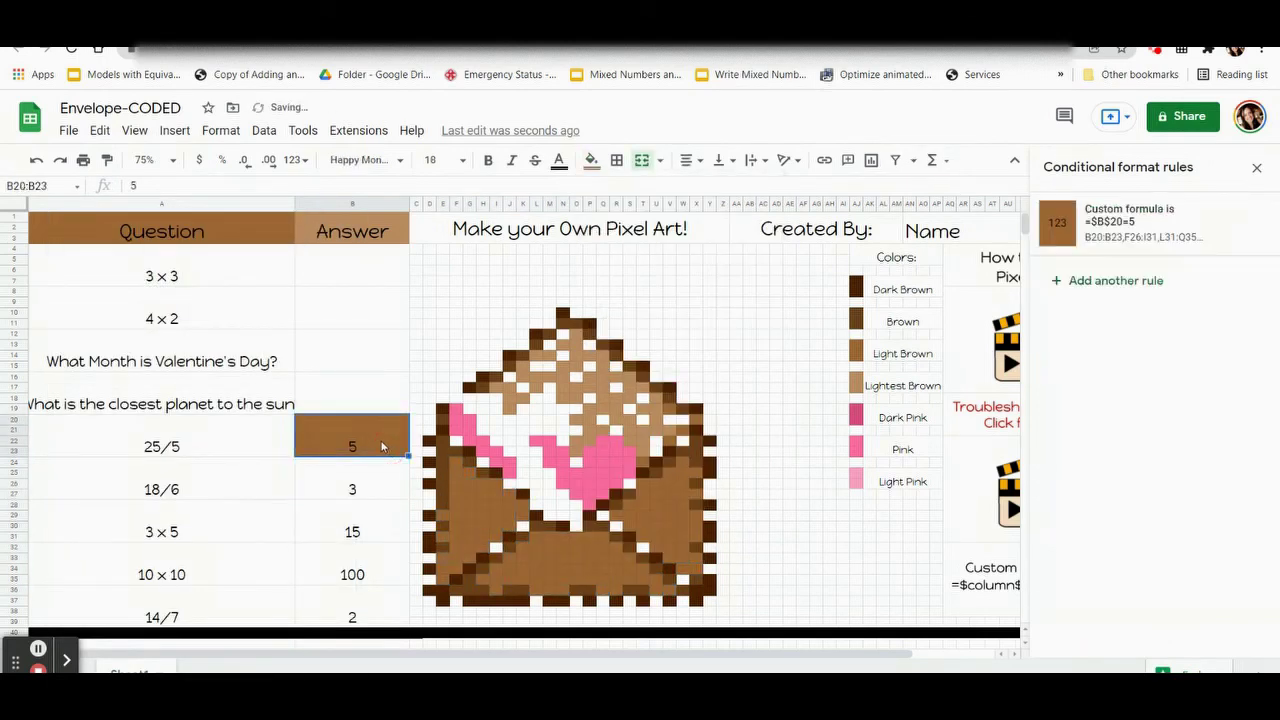
pyautogui.click(352, 478)
# Step: Create a conditional format rule for the 18/6 answer, B24:B27, with a brown fill and the custom formula =$b$24=3
pyautogui.click(591, 160)
pyautogui.click(668, 457)
pyautogui.click(1152, 233)
pyautogui.click(1190, 481)
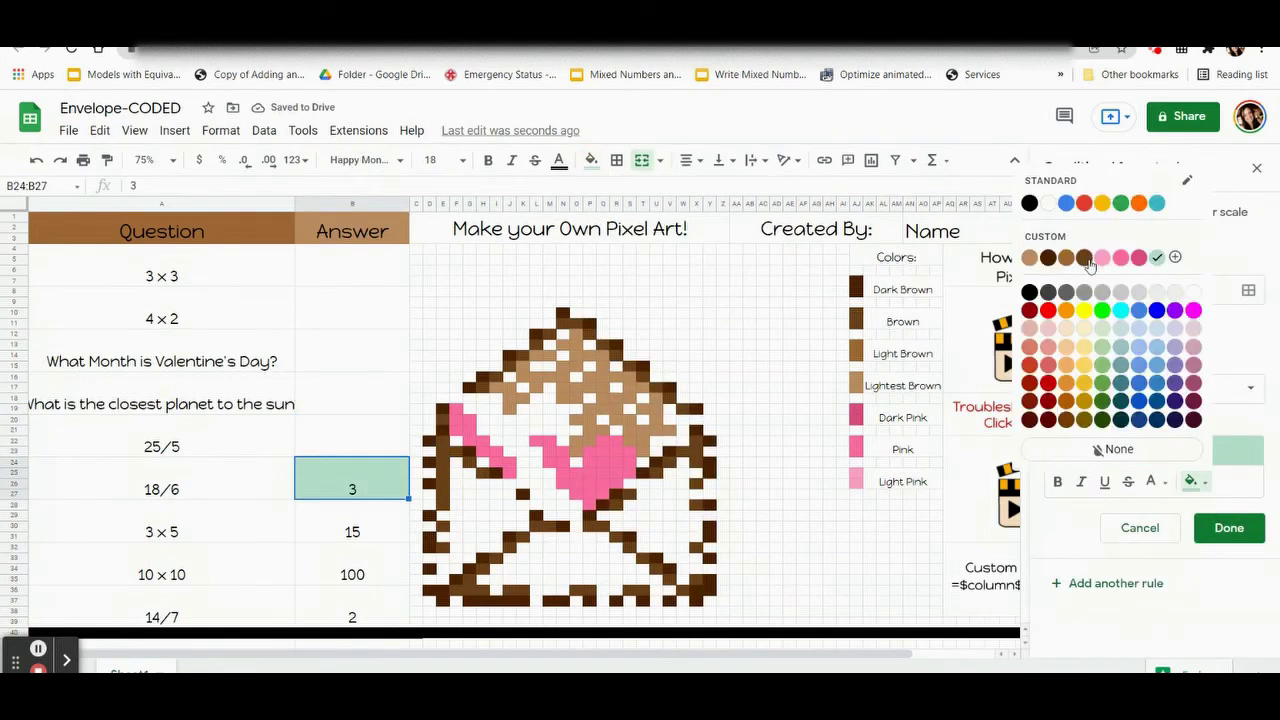
pyautogui.click(1139, 395)
pyautogui.click(1110, 388)
pyautogui.scroll(-3, 1090, 600)
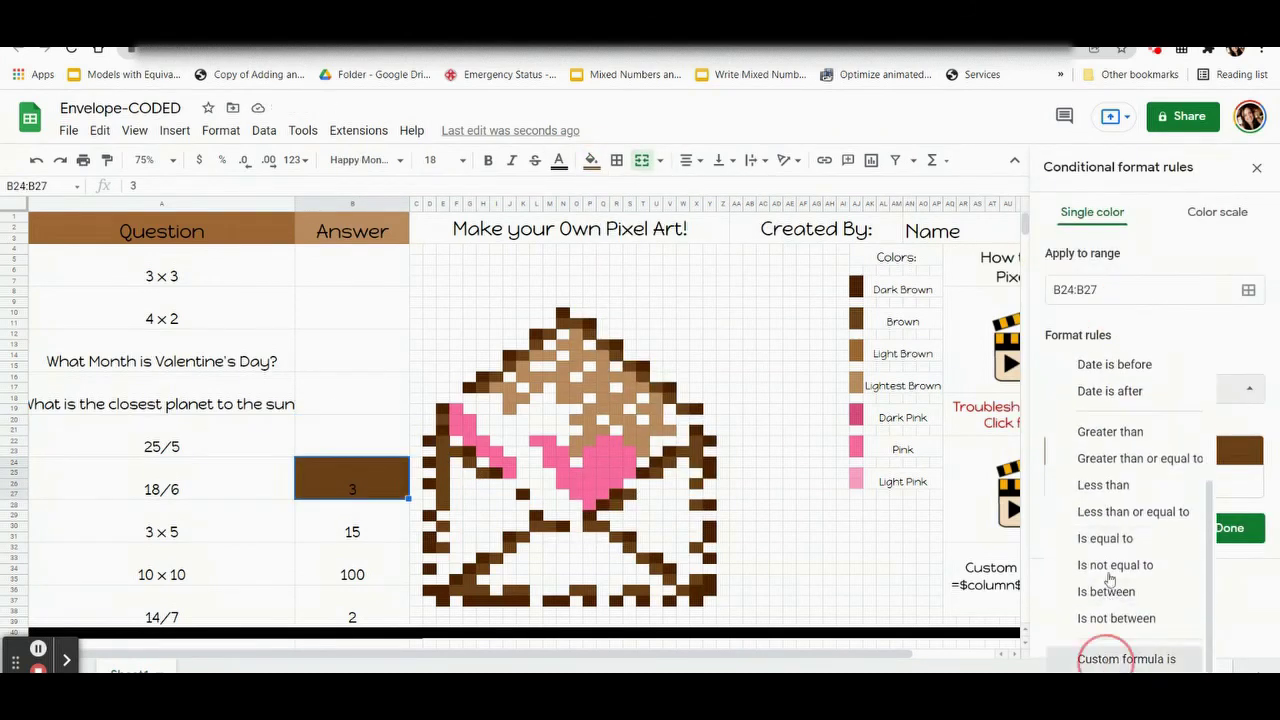
pyautogui.click(1100, 657)
pyautogui.write('=$b$24=3')
# Step: Add the brown pixels N11:O11, M12, L13, K14, J15, I16, H17 and P12 to the rule's ranges
pyautogui.click(1248, 289)
pyautogui.moveTo(640, 303); pyautogui.dragTo(195, 286)
pyautogui.keyDown('ctrl'); pyautogui.click(573, 322); pyautogui.keyUp('ctrl')
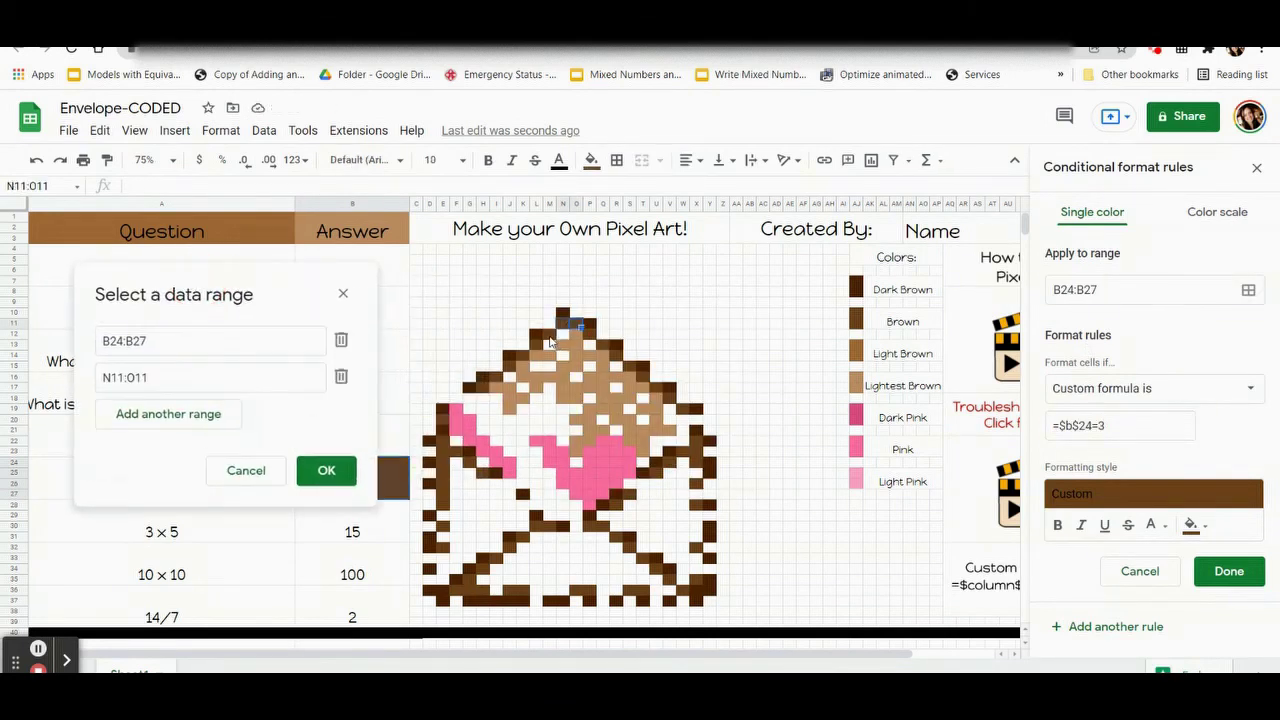
pyautogui.keyDown('ctrl'); pyautogui.click(561, 334); pyautogui.keyUp('ctrl')
pyautogui.keyDown('ctrl'); pyautogui.click(550, 346); pyautogui.keyUp('ctrl')
pyautogui.keyDown('ctrl'); pyautogui.click(539, 358); pyautogui.keyUp('ctrl')
pyautogui.keyDown('ctrl'); pyautogui.click(529, 371); pyautogui.keyUp('ctrl')
pyautogui.keyDown('ctrl'); pyautogui.click(519, 383); pyautogui.keyUp('ctrl')
pyautogui.keyDown('ctrl'); pyautogui.click(508, 395); pyautogui.keyUp('ctrl')
pyautogui.keyDown('ctrl'); pyautogui.click(595, 334); pyautogui.keyUp('ctrl')
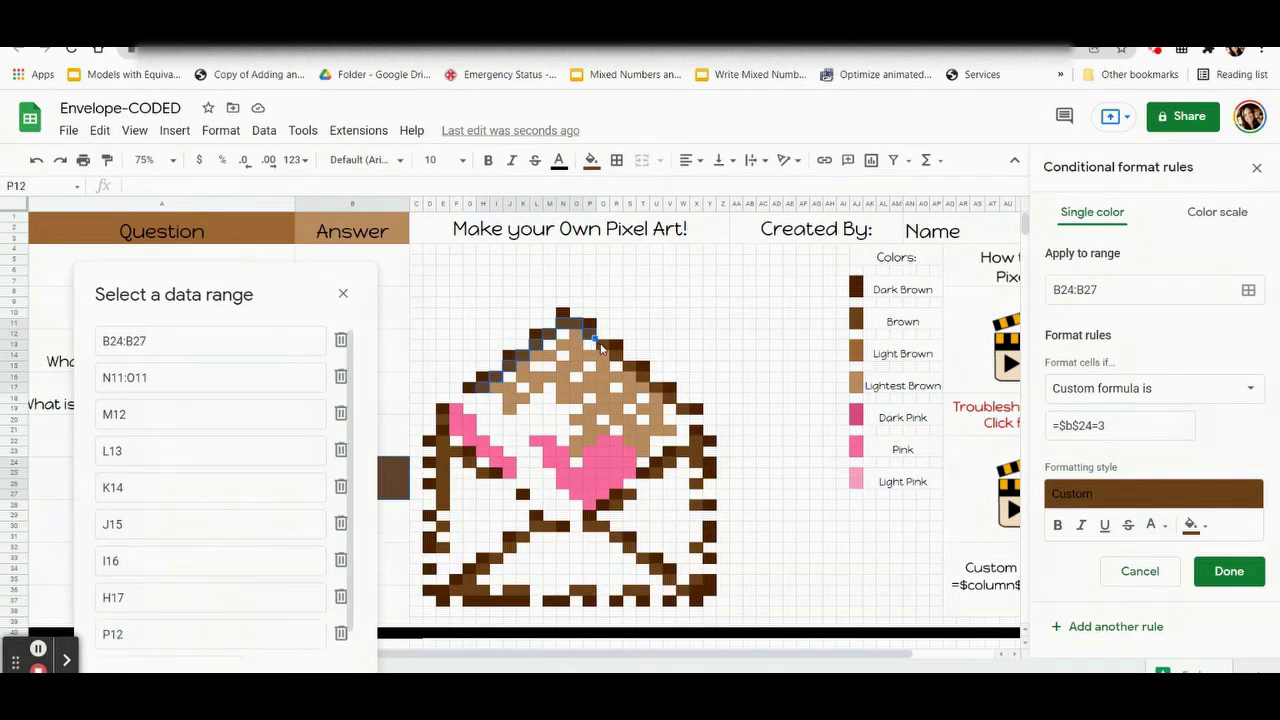
# Step: Add the brown pixels down the right slope of the envelope's open flap to the rule's ranges
pyautogui.keyDown('ctrl'); pyautogui.click(606, 346); pyautogui.keyUp('ctrl')
pyautogui.keyDown('ctrl'); pyautogui.click(628, 371); pyautogui.keyUp('ctrl')
pyautogui.keyDown('ctrl'); pyautogui.click(639, 383); pyautogui.keyUp('ctrl')
pyautogui.keyDown('ctrl'); pyautogui.click(650, 395); pyautogui.keyUp('ctrl')
pyautogui.keyDown('ctrl'); pyautogui.click(675, 395); pyautogui.keyUp('ctrl')
pyautogui.keyDown('ctrl'); pyautogui.click(686, 406); pyautogui.keyUp('ctrl')
# Step: Add the brown pixels along the envelope's inner right edge and the adjoining upper-right diagonal to the rule's ranges
pyautogui.moveTo(697, 439); pyautogui.dragTo(697, 461)
pyautogui.keyDown('ctrl'); pyautogui.click(686, 450); pyautogui.keyUp('ctrl')
pyautogui.keyDown('ctrl'); pyautogui.click(675, 461); pyautogui.keyUp('ctrl')
pyautogui.keyDown('ctrl'); pyautogui.click(664, 472); pyautogui.keyUp('ctrl')
pyautogui.keyDown('ctrl'); pyautogui.click(697, 483); pyautogui.keyUp('ctrl')
pyautogui.keyDown('ctrl'); pyautogui.click(697, 505); pyautogui.keyUp('ctrl')
pyautogui.keyDown('ctrl'); pyautogui.click(697, 549); pyautogui.keyUp('ctrl')
pyautogui.keyDown('ctrl'); pyautogui.click(697, 582); pyautogui.keyUp('ctrl')
# Step: Add the brown pixels of the lower-right diagonal and those just right of the envelope's center to the rule's ranges
pyautogui.keyDown('ctrl'); pyautogui.click(675, 582); pyautogui.keyUp('ctrl')
pyautogui.keyDown('ctrl'); pyautogui.click(664, 571); pyautogui.keyUp('ctrl')
pyautogui.keyDown('ctrl'); pyautogui.click(653, 560); pyautogui.keyUp('ctrl')
pyautogui.keyDown('ctrl'); pyautogui.click(642, 549); pyautogui.keyUp('ctrl')
pyautogui.keyDown('ctrl'); pyautogui.click(631, 538); pyautogui.keyUp('ctrl')
pyautogui.moveTo(620, 528); pyautogui.dragTo(598, 532)
pyautogui.keyDown('ctrl'); pyautogui.click(631, 506); pyautogui.keyUp('ctrl')
pyautogui.keyDown('ctrl'); pyautogui.click(642, 495); pyautogui.keyUp('ctrl')
# Step: Add the brown pixels along the envelope's bottom row and lower-left diagonal, up to L30:M30, to the rule's ranges
pyautogui.keyDown('ctrl'); pyautogui.click(686, 593); pyautogui.keyUp('ctrl')
pyautogui.moveTo(653, 593); pyautogui.dragTo(598, 593)
pyautogui.moveTo(515, 594); pyautogui.dragTo(471, 594)
pyautogui.keyDown('ctrl'); pyautogui.click(482, 583); pyautogui.keyUp('ctrl')
pyautogui.keyDown('ctrl'); pyautogui.click(493, 572); pyautogui.keyUp('ctrl')
pyautogui.keyDown('ctrl'); pyautogui.click(498, 557); pyautogui.keyUp('ctrl')
pyautogui.keyDown('ctrl'); pyautogui.click(509, 547); pyautogui.keyUp('ctrl')
pyautogui.keyDown('ctrl'); pyautogui.click(520, 536); pyautogui.keyUp('ctrl')
pyautogui.moveTo(531, 526); pyautogui.dragTo(542, 526)
# Step: Add H25, G24, F23, E20, E22:E28, E30 and E32 to the ranges, then accept the list and save the rule
pyautogui.keyDown('ctrl'); pyautogui.click(484, 475); pyautogui.keyUp('ctrl')
pyautogui.keyDown('ctrl'); pyautogui.click(473, 464); pyautogui.keyUp('ctrl')
pyautogui.keyDown('ctrl'); pyautogui.click(462, 454); pyautogui.keyUp('ctrl')
pyautogui.keyDown('ctrl'); pyautogui.click(441, 420); pyautogui.keyUp('ctrl')
pyautogui.moveTo(441, 441); pyautogui.dragTo(441, 504)
pyautogui.keyDown('ctrl'); pyautogui.click(441, 525); pyautogui.keyUp('ctrl')
pyautogui.keyDown('ctrl'); pyautogui.click(441, 546); pyautogui.keyUp('ctrl')
pyautogui.click(237, 271)
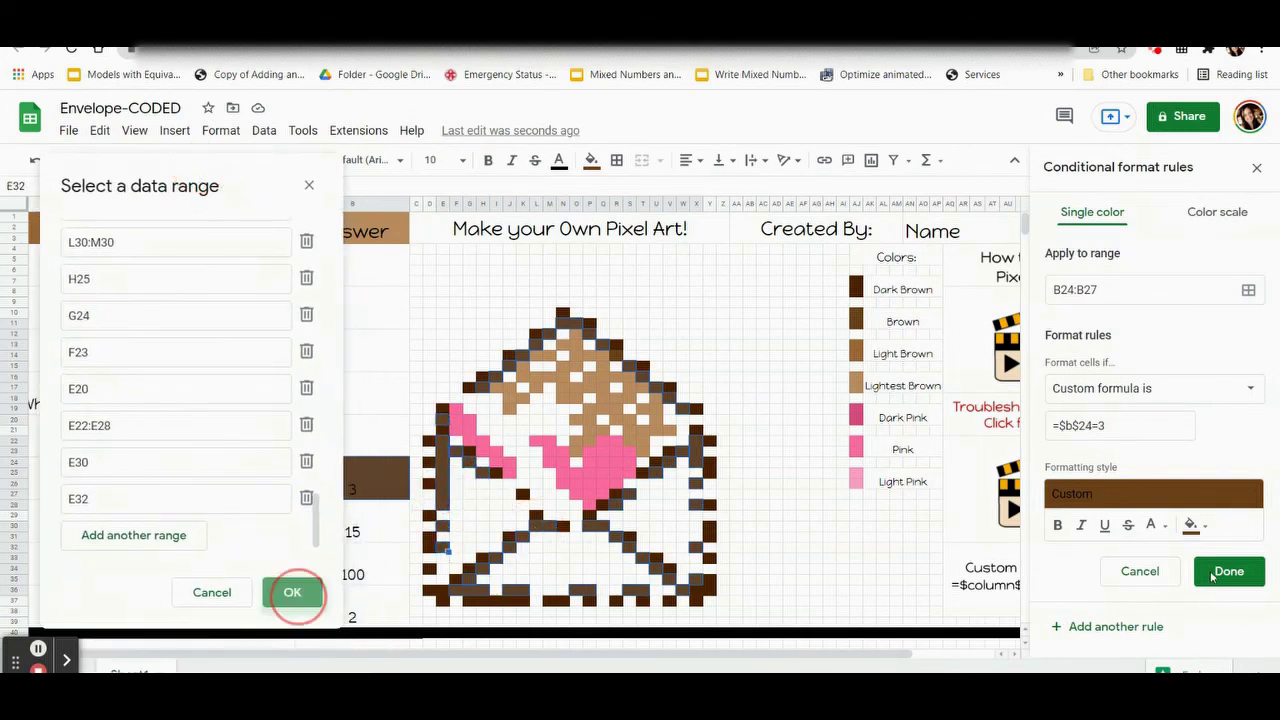
pyautogui.click(292, 592)
# Step: Reset the regular fill color of the selected brown cells and clear the 18/6 answer
pyautogui.click(591, 160)
pyautogui.click(337, 504)
pyautogui.click(337, 480)
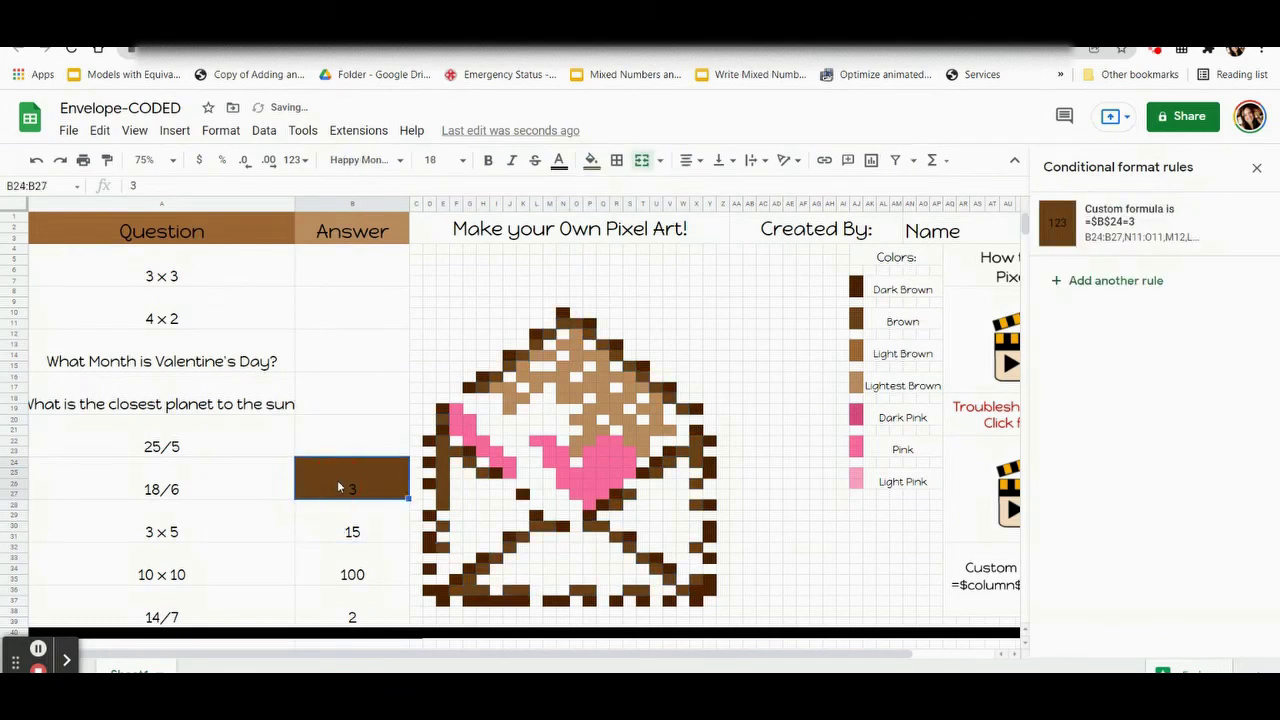
pyautogui.press('Delete')
pyautogui.press('Down')
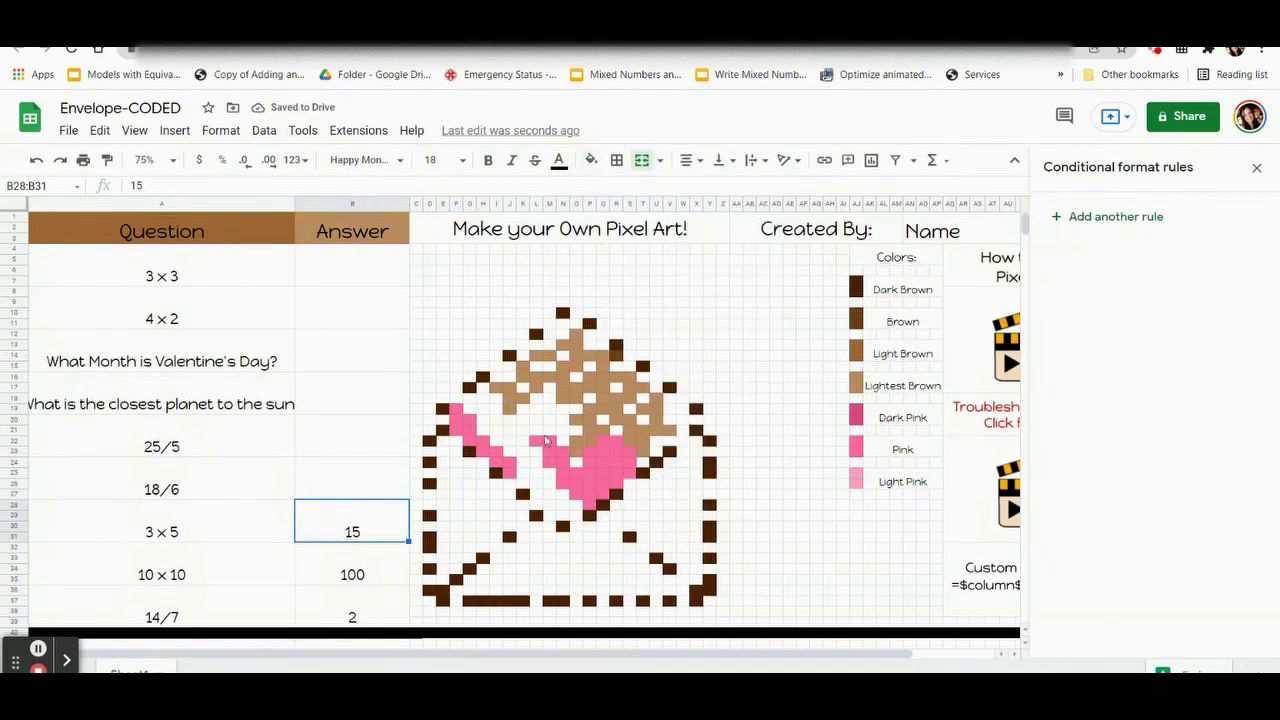
# Step: Start a conditional format rule for the 3 × 5 answer, B28:B31, with the lightest brown fill
pyautogui.click(563, 388)
pyautogui.click(591, 160)
pyautogui.press('Escape')
pyautogui.click(362, 543)
pyautogui.click(1110, 216)
pyautogui.click(1190, 481)
pyautogui.click(1148, 400)
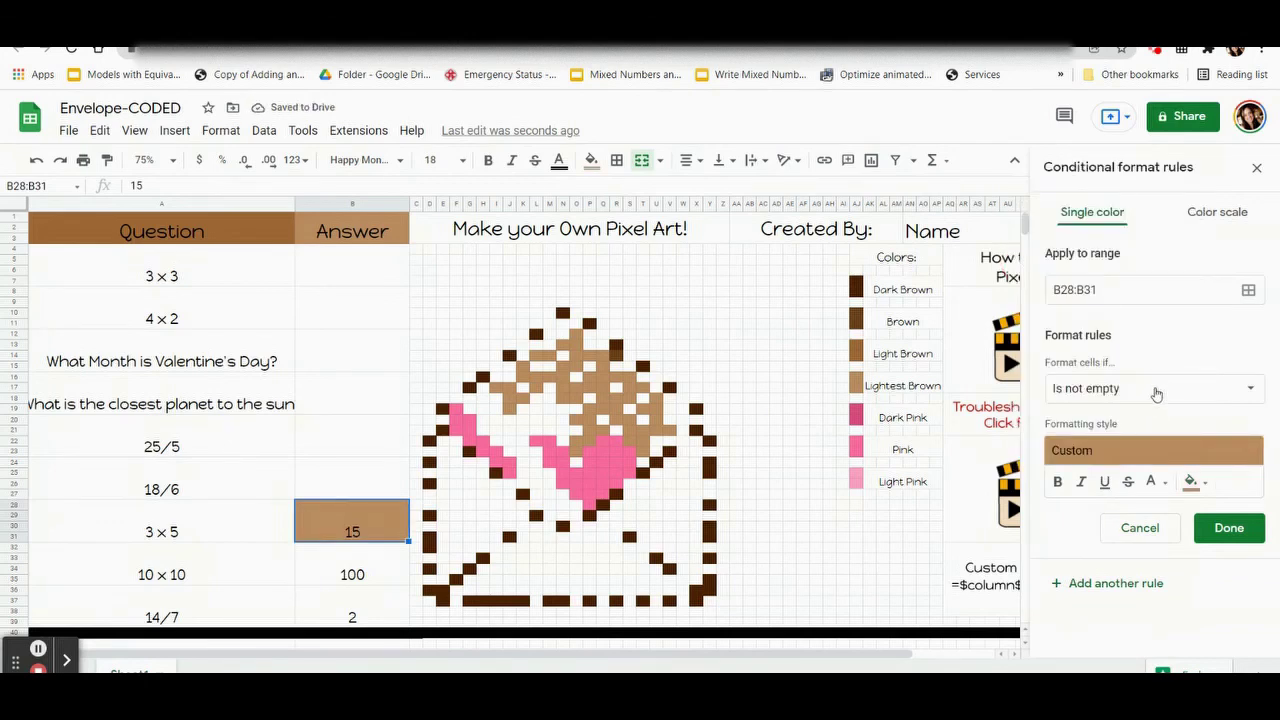
# Step: Set the new rule's condition to the custom formula =$b$28=15
pyautogui.click(1148, 388)
pyautogui.click(1125, 660)
pyautogui.click(1106, 428)
pyautogui.write('=$b$28=15')
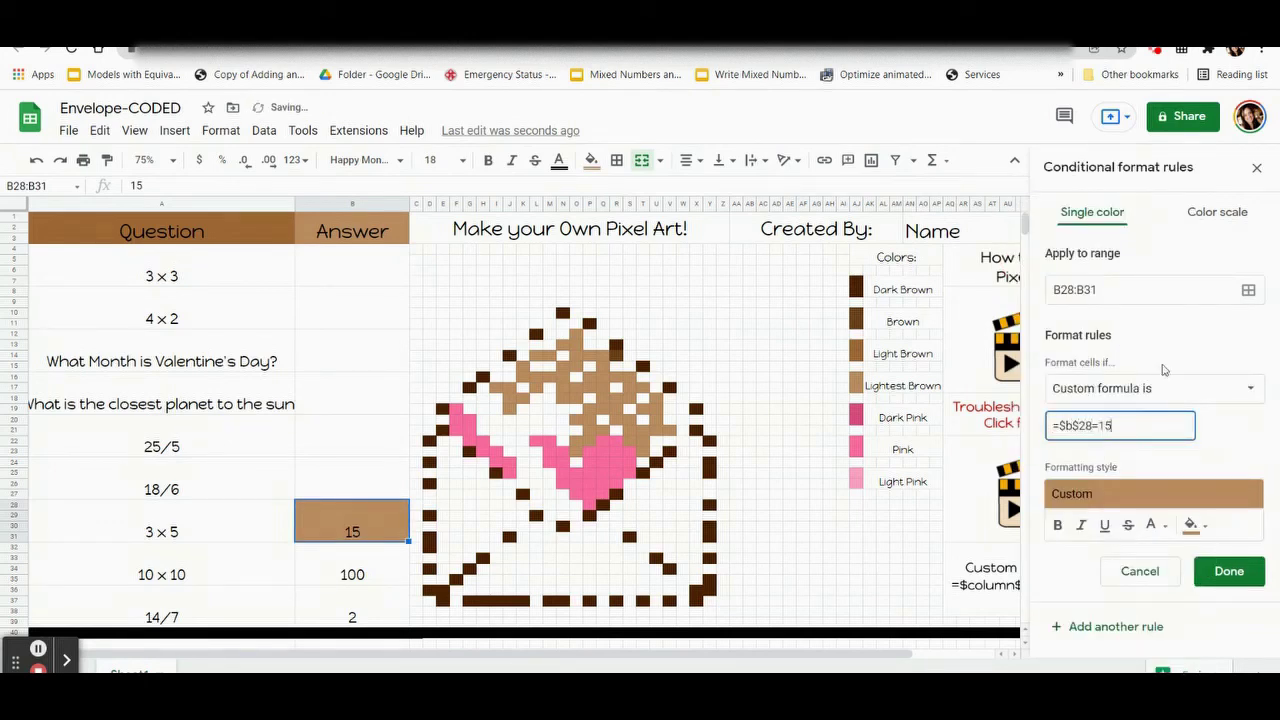
# Step: Add the lightest brown cells on the left and upper part of the envelope's inner flap to the rule's ranges
pyautogui.click(1248, 289)
pyautogui.moveTo(665, 306); pyautogui.dragTo(232, 229)
pyautogui.moveTo(521, 366); pyautogui.dragTo(573, 397)
pyautogui.keyDown('ctrl'); pyautogui.click(521, 398); pyautogui.keyUp('ctrl')
pyautogui.keyDown('ctrl'); pyautogui.click(495, 388); pyautogui.keyUp('ctrl')
pyautogui.keyDown('ctrl'); pyautogui.click(547, 377); pyautogui.keyUp('ctrl')
pyautogui.keyDown('ctrl'); pyautogui.click(560, 342); pyautogui.keyUp('ctrl')
pyautogui.moveTo(573, 331); pyautogui.dragTo(627, 377)
pyautogui.keyDown('ctrl'); pyautogui.click(600, 364); pyautogui.keyUp('ctrl')
# Step: Add the remaining lightest brown cells on the flap's lower right to the ranges, accept the list and save the rule
pyautogui.moveTo(627, 386); pyautogui.dragTo(627, 419)
pyautogui.keyDown('ctrl'); pyautogui.click(573, 452); pyautogui.keyUp('ctrl')
pyautogui.moveTo(627, 430); pyautogui.dragTo(653, 419)
pyautogui.keyDown('ctrl'); pyautogui.click(640, 452); pyautogui.keyUp('ctrl')
pyautogui.keyDown('ctrl'); pyautogui.click(640, 408); pyautogui.keyUp('ctrl')
pyautogui.click(315, 653)
pyautogui.click(1229, 571)
# Step: Reset the regular fill color of the selected lightest brown cells and clear the 3 × 5 answer
pyautogui.click(591, 160)
pyautogui.click(663, 451)
pyautogui.click(349, 523)
pyautogui.press('Delete')
# Step: Start a conditional format rule for the 10 × 10 answer, B32:B35, with the dark brown fill
pyautogui.click(338, 572)
pyautogui.moveTo(549, 313); pyautogui.dragTo(563, 313)
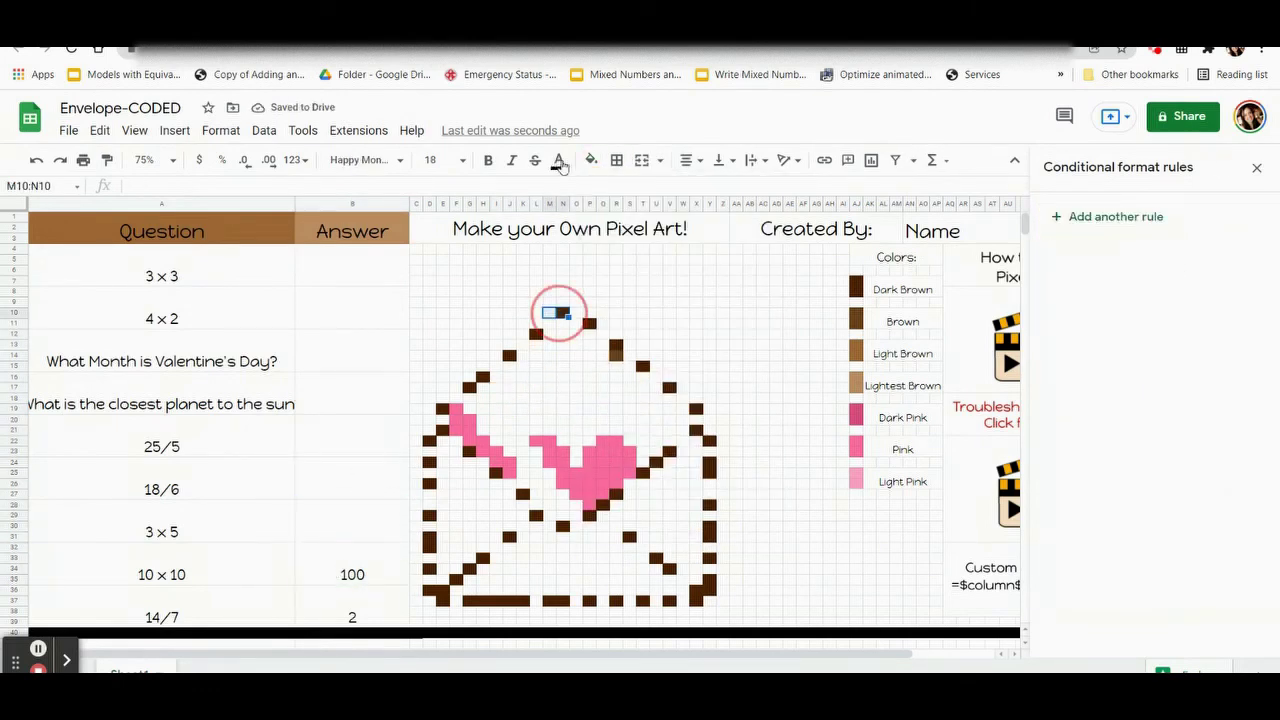
pyautogui.click(591, 160)
pyautogui.click(352, 572)
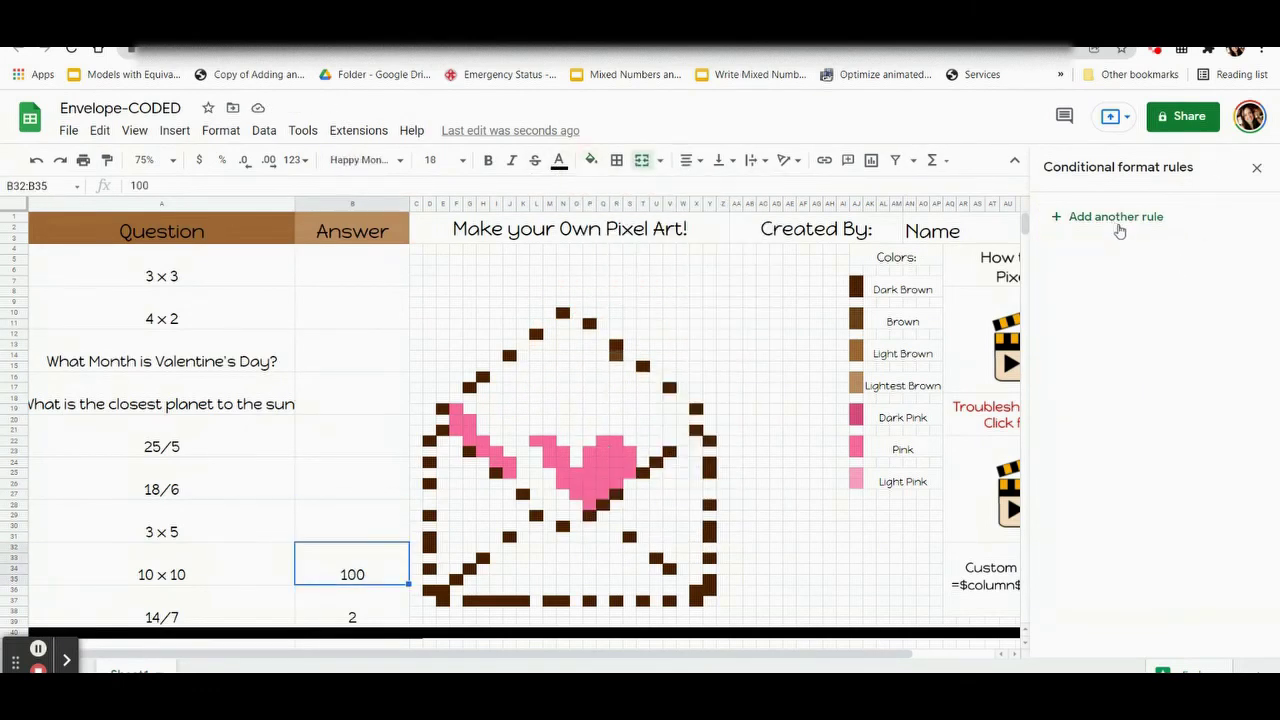
pyautogui.click(1115, 217)
pyautogui.click(1192, 481)
pyautogui.click(1032, 449)
# Step: Set the dark brown rule's condition to the custom formula =$b$32=100
pyautogui.click(1155, 388)
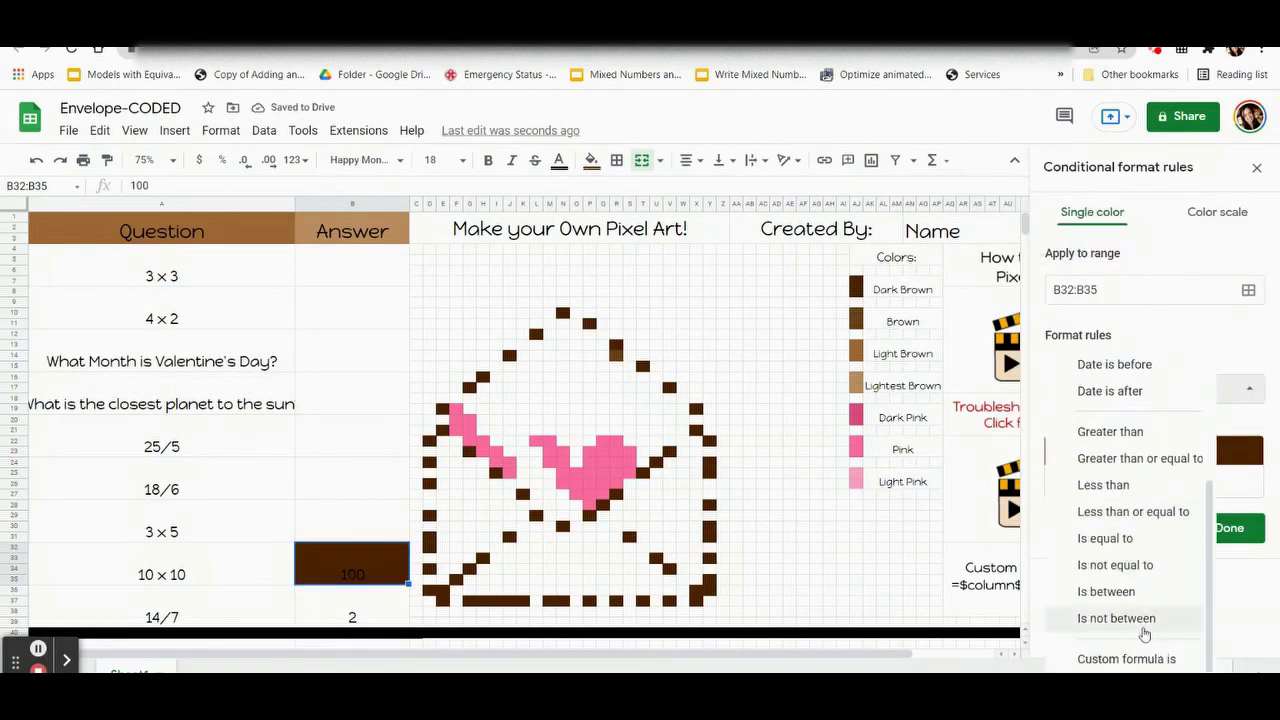
pyautogui.click(1095, 657)
pyautogui.click(1098, 426)
pyautogui.write('=$b$32=100')
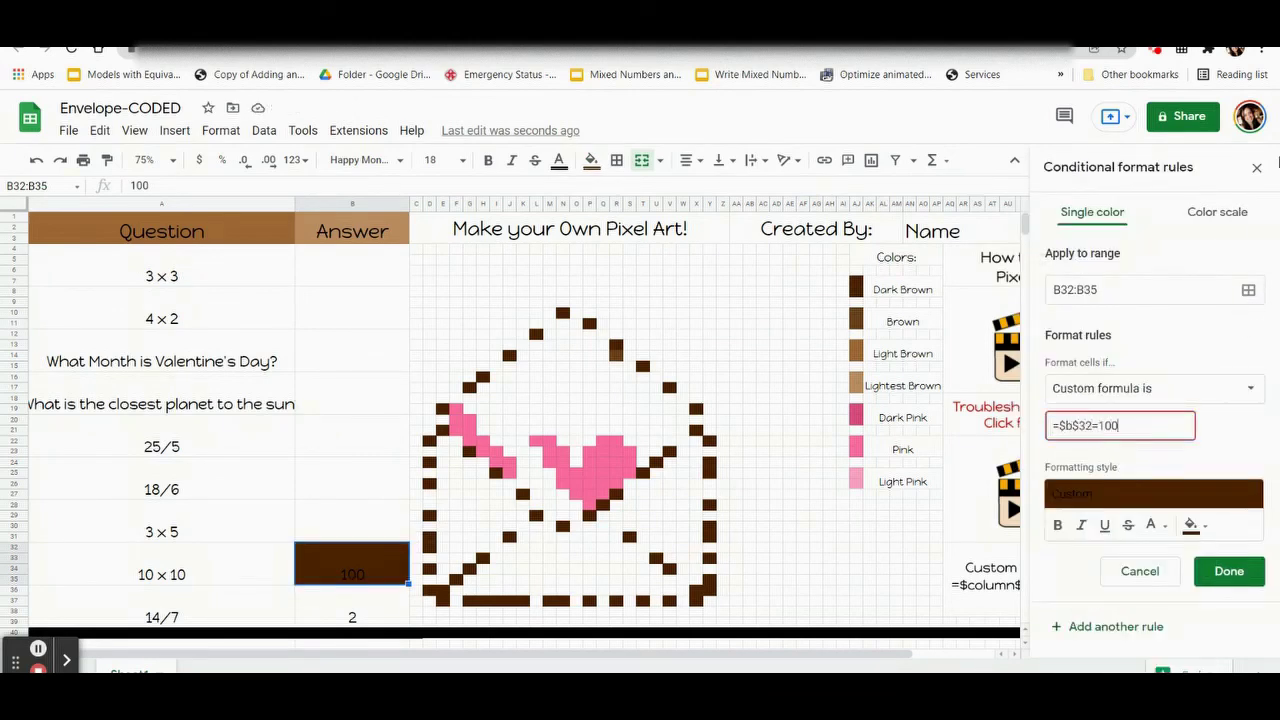
# Step: Add the dark brown cells P11, N10, L12, J14, H16 and G17 along the flap's left edge to the ranges
pyautogui.click(1248, 289)
pyautogui.moveTo(549, 385); pyautogui.dragTo(128, 229)
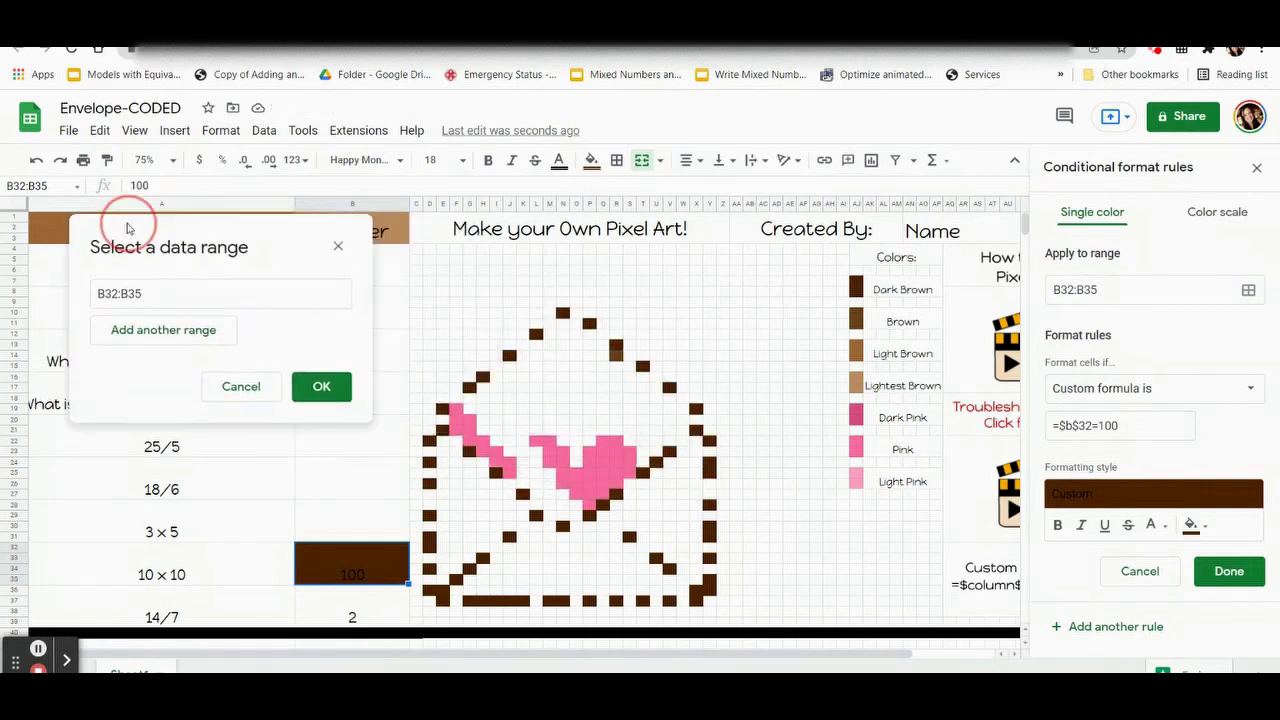
pyautogui.keyDown('ctrl'); pyautogui.click(589, 322); pyautogui.keyUp('ctrl')
pyautogui.keyDown('ctrl'); pyautogui.click(562, 313); pyautogui.keyUp('ctrl')
pyautogui.keyDown('ctrl'); pyautogui.click(536, 333); pyautogui.keyUp('ctrl')
pyautogui.keyDown('ctrl'); pyautogui.click(509, 355); pyautogui.keyUp('ctrl')
pyautogui.keyDown('ctrl'); pyautogui.click(482, 376); pyautogui.keyUp('ctrl')
pyautogui.keyDown('ctrl'); pyautogui.click(469, 388); pyautogui.keyUp('ctrl')
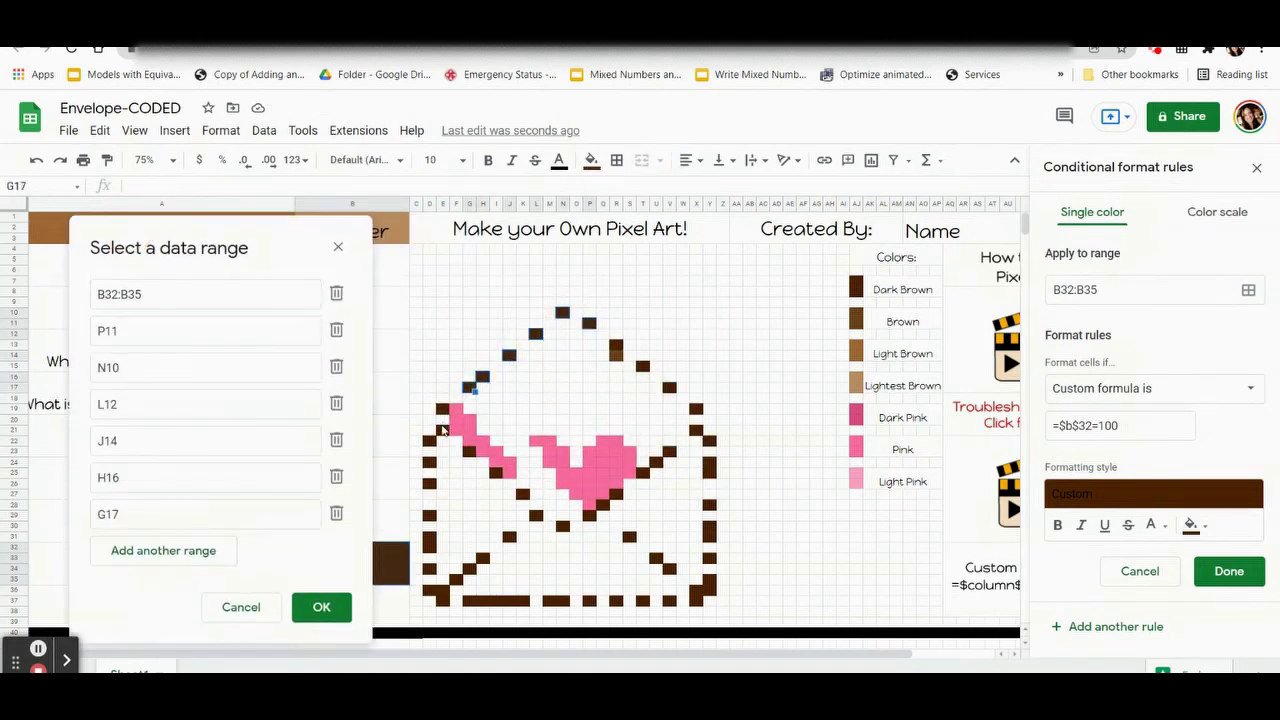
# Step: Add the dark brown cells E19, E21, G23, I25, K27, L29, P29, Q28 and N30 to the ranges
pyautogui.keyDown('ctrl'); pyautogui.click(442, 409); pyautogui.keyUp('ctrl')
pyautogui.keyDown('ctrl'); pyautogui.click(442, 431); pyautogui.keyUp('ctrl')
pyautogui.keyDown('ctrl'); pyautogui.click(469, 452); pyautogui.keyUp('ctrl')
pyautogui.keyDown('ctrl'); pyautogui.click(496, 473); pyautogui.keyUp('ctrl')
pyautogui.keyDown('ctrl'); pyautogui.click(522, 494); pyautogui.keyUp('ctrl')
pyautogui.keyDown('ctrl'); pyautogui.click(536, 516); pyautogui.keyUp('ctrl')
pyautogui.keyDown('ctrl'); pyautogui.click(562, 516); pyautogui.keyUp('ctrl')
pyautogui.keyDown('ctrl'); pyautogui.click(589, 516); pyautogui.keyUp('ctrl')
pyautogui.keyDown('ctrl'); pyautogui.click(602, 505); pyautogui.keyUp('ctrl')
pyautogui.keyDown('ctrl'); pyautogui.click(616, 484); pyautogui.keyUp('ctrl')
pyautogui.keyDown('ctrl'); pyautogui.click(562, 527); pyautogui.keyUp('ctrl')
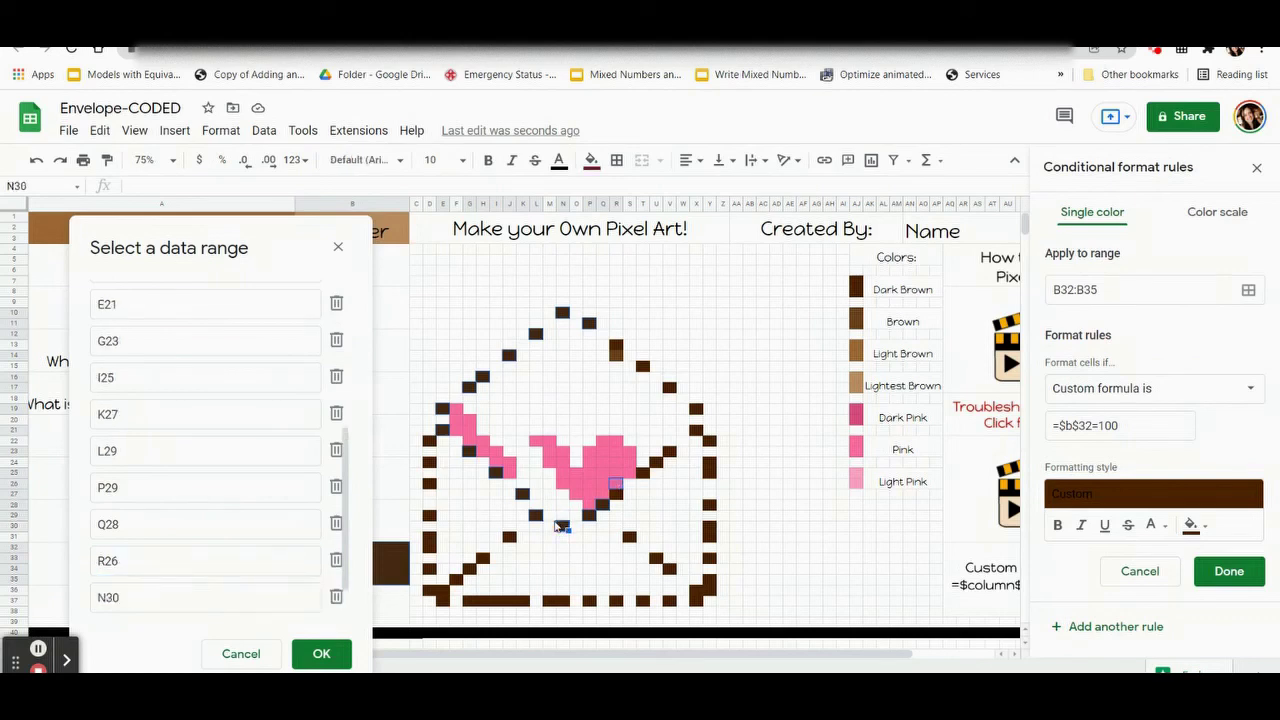
# Step: Remove the stray R26 from the ranges and add R27, T25, U24 and V23 instead
pyautogui.keyDown('ctrl'); pyautogui.click(616, 484); pyautogui.keyUp('ctrl')
pyautogui.keyDown('ctrl'); pyautogui.click(616, 495); pyautogui.keyUp('ctrl')
pyautogui.keyDown('ctrl'); pyautogui.click(643, 473); pyautogui.keyUp('ctrl')
pyautogui.keyDown('ctrl'); pyautogui.click(656, 463); pyautogui.keyUp('ctrl')
pyautogui.keyDown('ctrl'); pyautogui.click(669, 452); pyautogui.keyUp('ctrl')
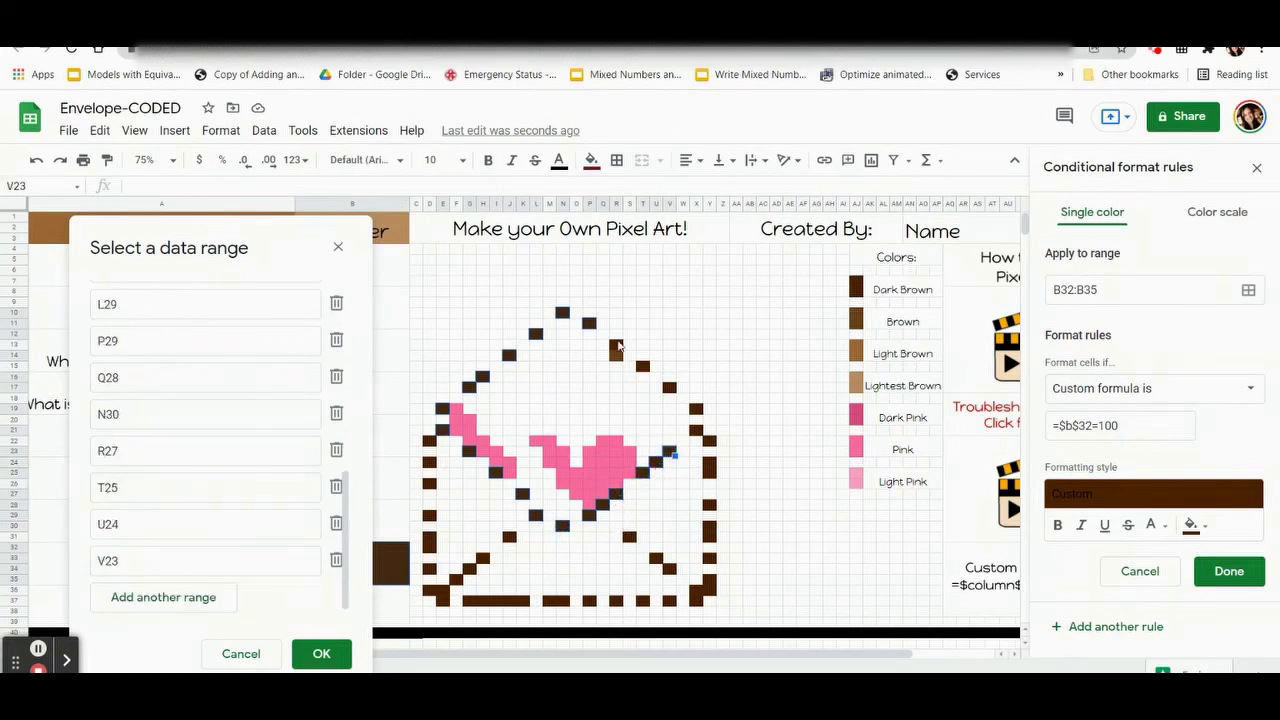
# Step: Add the dark brown cells along the flap's right edge and the envelope's right side to the ranges
pyautogui.keyDown('ctrl'); pyautogui.click(617, 346); pyautogui.keyUp('ctrl')
pyautogui.keyDown('ctrl'); pyautogui.click(643, 366); pyautogui.keyUp('ctrl')
pyautogui.keyDown('ctrl'); pyautogui.click(669, 388); pyautogui.keyUp('ctrl')
pyautogui.keyDown('ctrl'); pyautogui.click(696, 409); pyautogui.keyUp('ctrl')
pyautogui.keyDown('ctrl'); pyautogui.click(696, 431); pyautogui.keyUp('ctrl')
pyautogui.keyDown('ctrl'); pyautogui.click(709, 441); pyautogui.keyUp('ctrl')
pyautogui.moveTo(709, 463); pyautogui.dragTo(709, 473)
pyautogui.keyDown('ctrl'); pyautogui.click(709, 505); pyautogui.keyUp('ctrl')
pyautogui.moveTo(709, 526); pyautogui.dragTo(696, 601)
# Step: Add the dark brown cells of the lower right diagonal fold and the envelope's bottom edge to the ranges
pyautogui.keyDown('ctrl'); pyautogui.click(669, 569); pyautogui.keyUp('ctrl')
pyautogui.keyDown('ctrl'); pyautogui.click(656, 558); pyautogui.keyUp('ctrl')
pyautogui.keyDown('ctrl'); pyautogui.click(629, 537); pyautogui.keyUp('ctrl')
pyautogui.keyDown('ctrl'); pyautogui.click(669, 601); pyautogui.keyUp('ctrl')
pyautogui.keyDown('ctrl'); pyautogui.click(643, 601); pyautogui.keyUp('ctrl')
pyautogui.keyDown('ctrl'); pyautogui.click(616, 601); pyautogui.keyUp('ctrl')
pyautogui.keyDown('ctrl'); pyautogui.click(589, 601); pyautogui.keyUp('ctrl')
pyautogui.moveTo(562, 601); pyautogui.dragTo(429, 537)
# Step: Add the dark brown cells of the lower left fold and the envelope's left side, then accept the list and save the rule
pyautogui.keyDown('ctrl'); pyautogui.click(509, 537); pyautogui.keyUp('ctrl')
pyautogui.keyDown('ctrl'); pyautogui.click(482, 558); pyautogui.keyUp('ctrl')
pyautogui.keyDown('ctrl'); pyautogui.click(469, 569); pyautogui.keyUp('ctrl')
pyautogui.keyDown('ctrl'); pyautogui.click(456, 580); pyautogui.keyUp('ctrl')
pyautogui.keyDown('ctrl'); pyautogui.click(442, 601); pyautogui.keyUp('ctrl')
pyautogui.keyDown('ctrl'); pyautogui.click(429, 569); pyautogui.keyUp('ctrl')
pyautogui.keyDown('ctrl'); pyautogui.click(429, 515); pyautogui.keyUp('ctrl')
pyautogui.keyDown('ctrl'); pyautogui.click(429, 483); pyautogui.keyUp('ctrl')
pyautogui.keyDown('ctrl'); pyautogui.click(429, 462); pyautogui.keyUp('ctrl')
pyautogui.keyDown('ctrl'); pyautogui.click(429, 440); pyautogui.keyUp('ctrl')
pyautogui.click(321, 653)
pyautogui.click(1229, 571)
# Step: Reset the regular fill color of the selected dark brown cells and clear the 10 × 10 answer
pyautogui.click(591, 160)
pyautogui.click(681, 457)
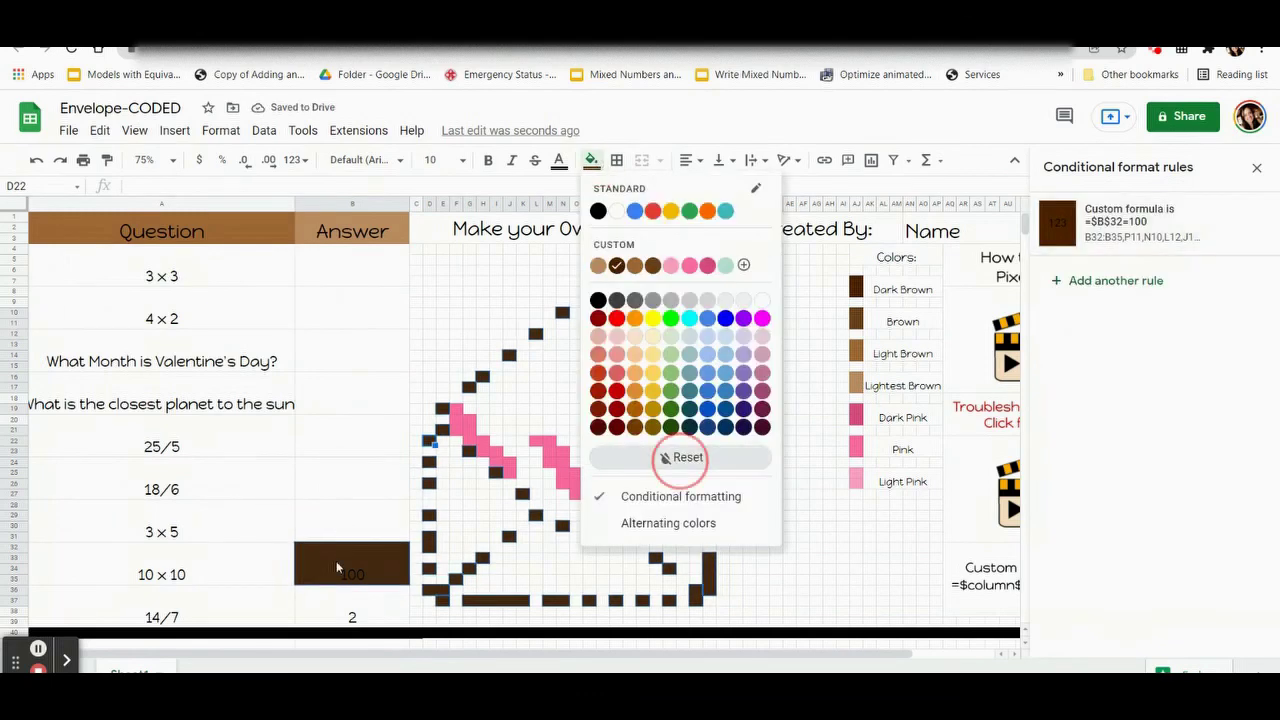
pyautogui.click(366, 594)
# Step: Start a conditional format rule for the 14/7 answer, B36:B39, with the pink fill matching the heart cells
pyautogui.click(616, 451)
pyautogui.click(591, 160)
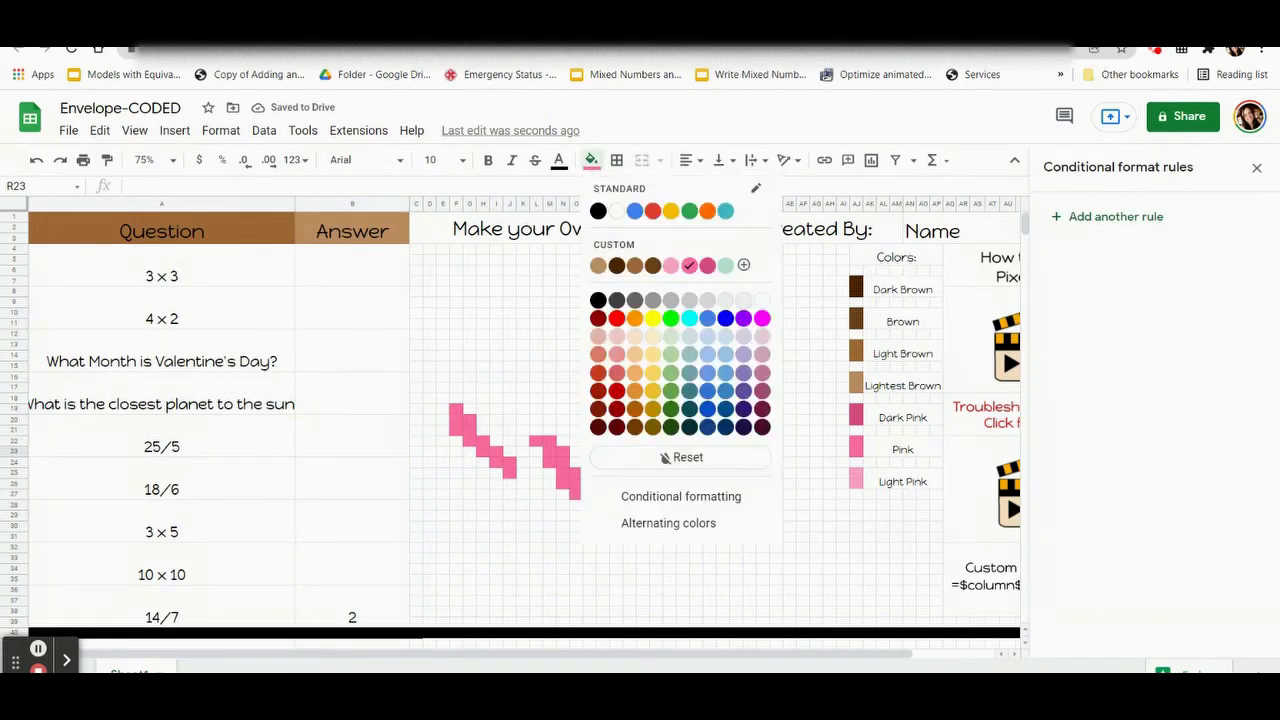
pyautogui.click(338, 610)
pyautogui.click(1105, 222)
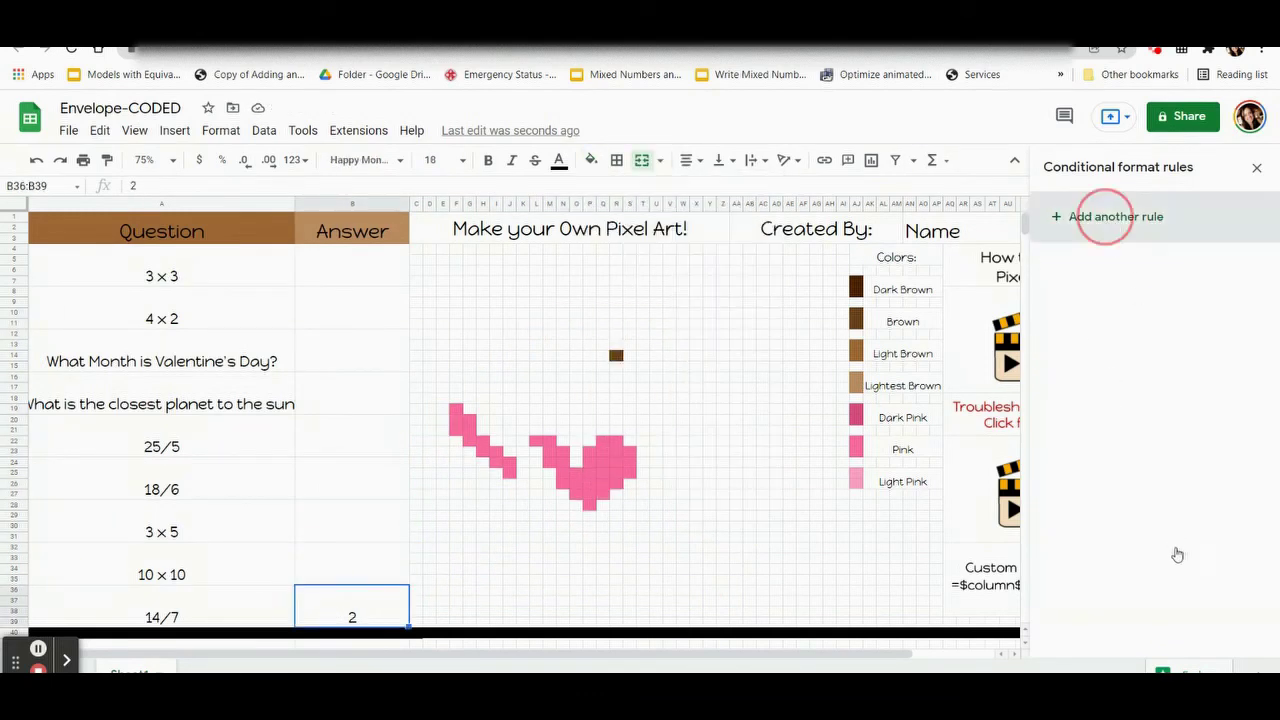
pyautogui.click(1190, 478)
pyautogui.click(1064, 414)
# Step: Set the pink rule's condition to the custom formula =$b$36=2
pyautogui.click(1148, 392)
pyautogui.scroll(-5, 1148, 404)
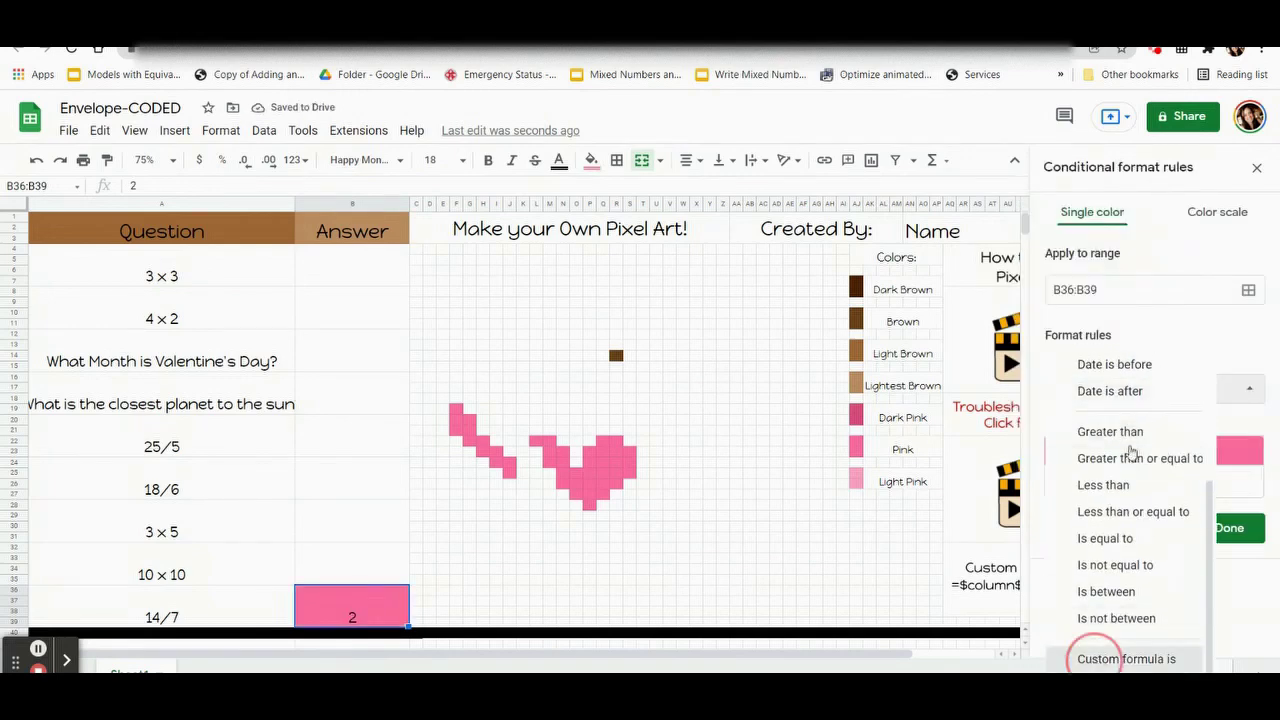
pyautogui.click(1105, 660)
pyautogui.write('=$b$36=2')
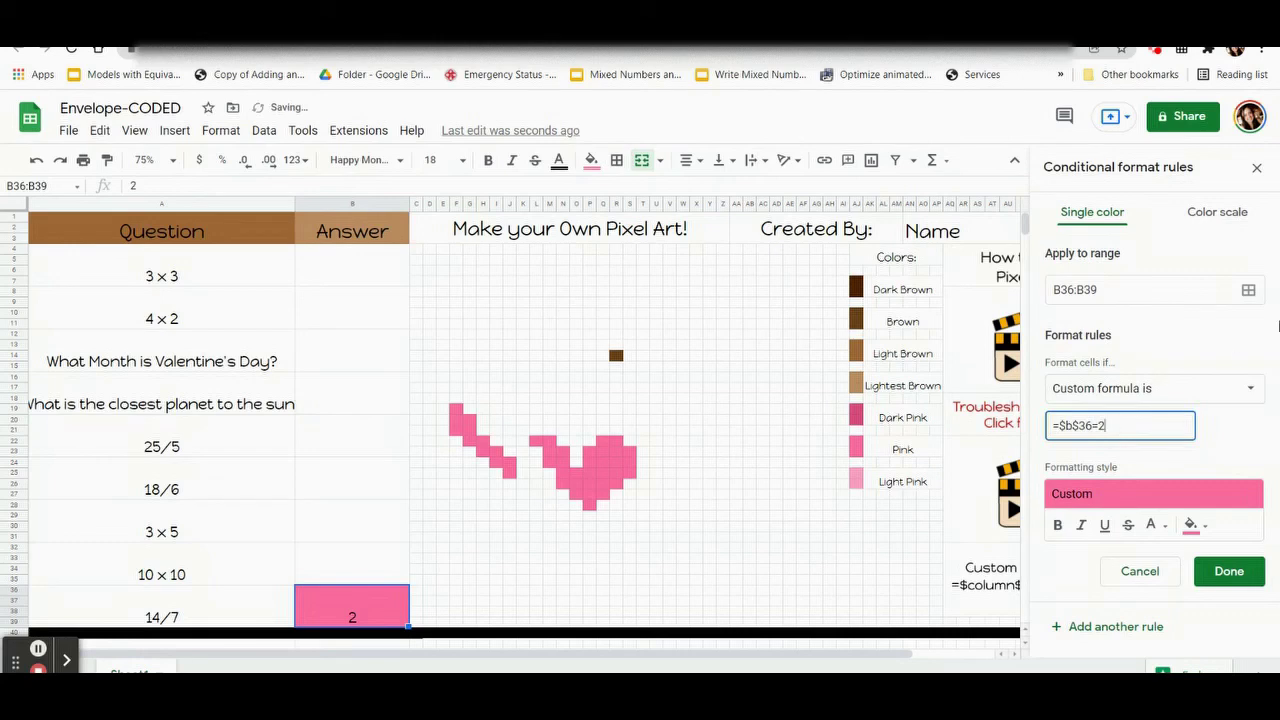
# Step: Add all remaining pink heart cells, including F19 and F20:G21, to the rule's ranges, accept the list and save the rule
pyautogui.click(1249, 291)
pyautogui.moveTo(515, 318); pyautogui.dragTo(63, 220)
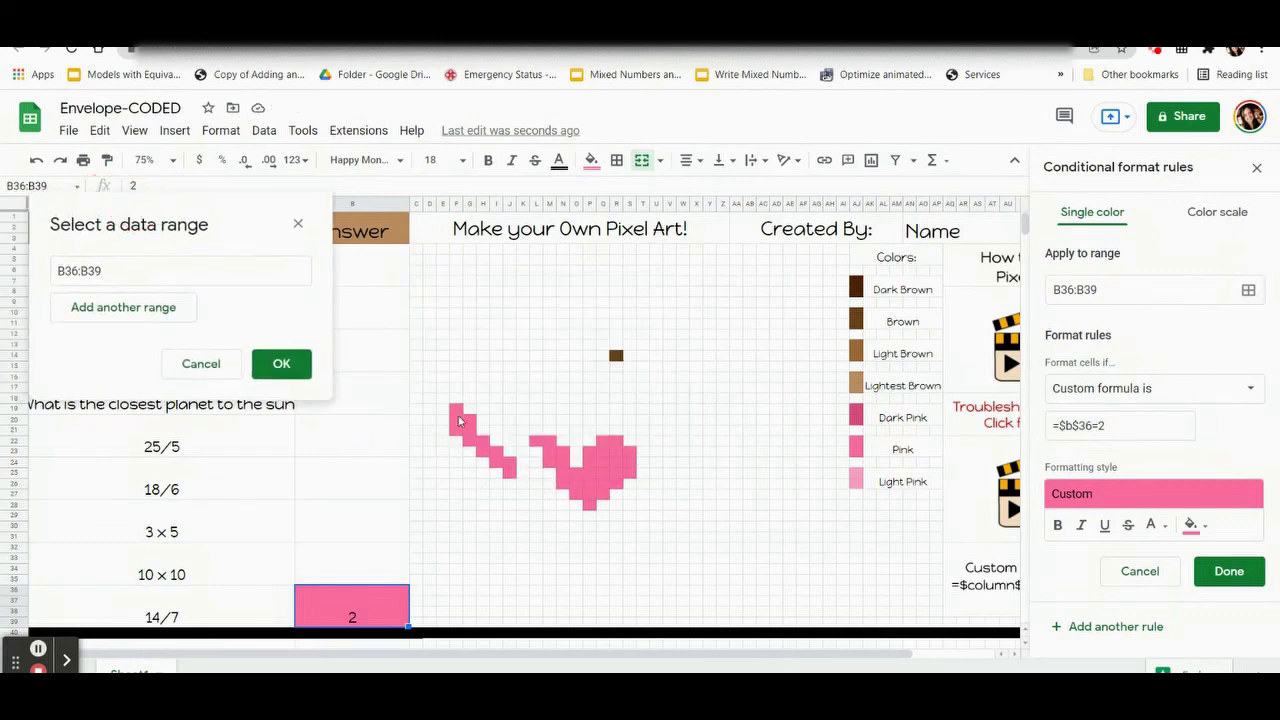
pyautogui.click(457, 412)
pyautogui.moveTo(457, 426); pyautogui.dragTo(576, 497)
pyautogui.click(470, 442)
pyautogui.click(536, 441)
pyautogui.moveTo(589, 452); pyautogui.dragTo(617, 441)
pyautogui.click(589, 504)
pyautogui.click(281, 630)
pyautogui.click(1229, 571)
# Step: Reset the regular fill color of the selected pink cells and clear the 14/7 answer
pyautogui.click(598, 160)
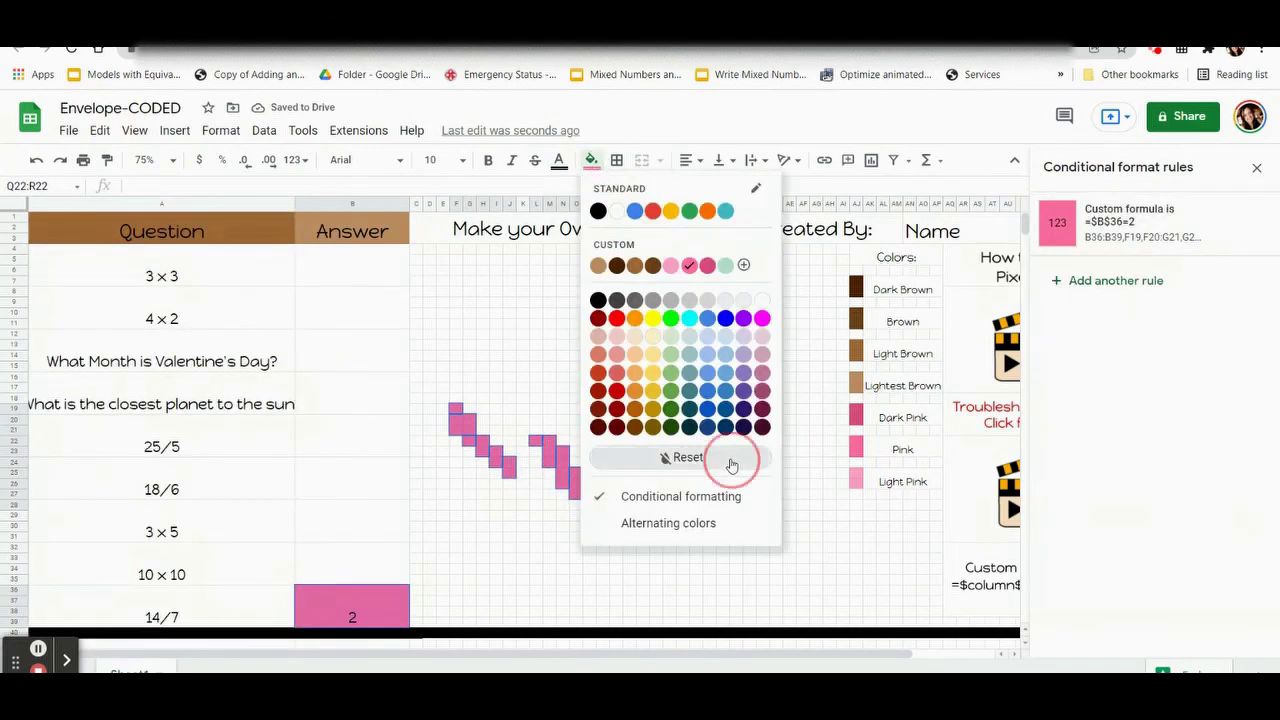
pyautogui.click(729, 457)
pyautogui.click(352, 605)
pyautogui.press('Delete')
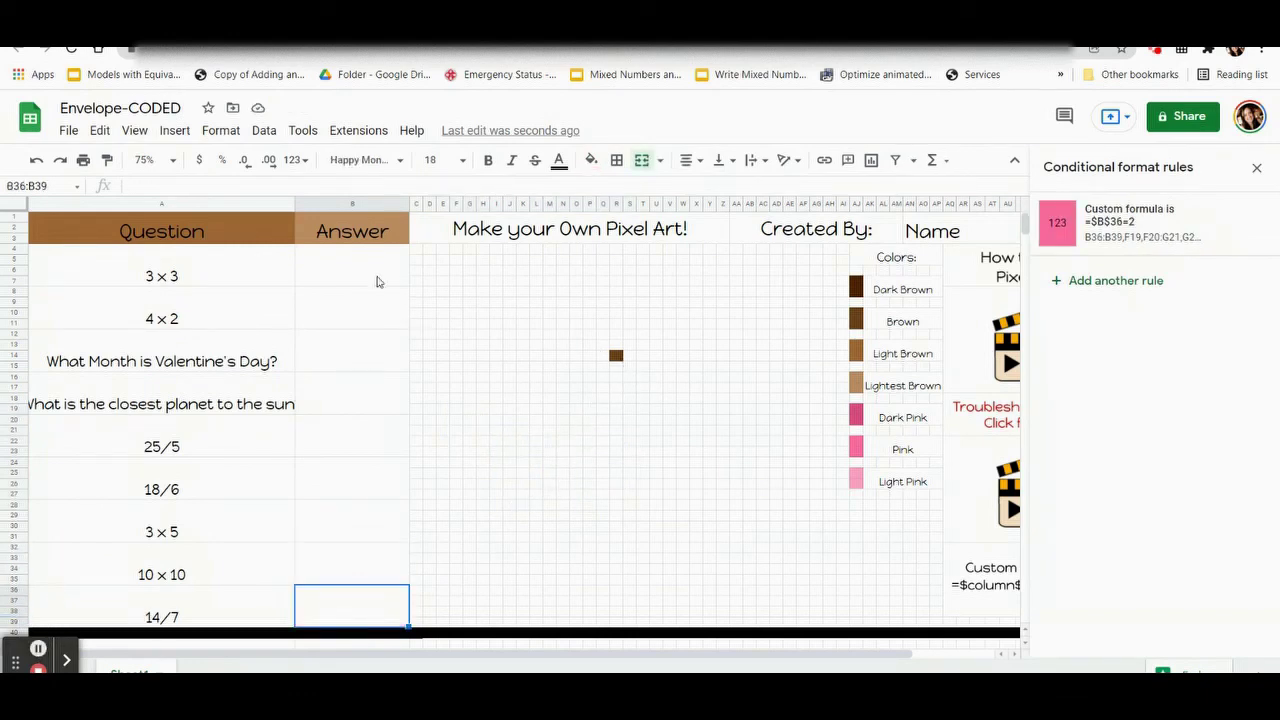
# Step: Find the answer rule whose brown matches leftover cell R14, the 18/6 rule =$B$24=3, and open its range list
pyautogui.click(616, 356)
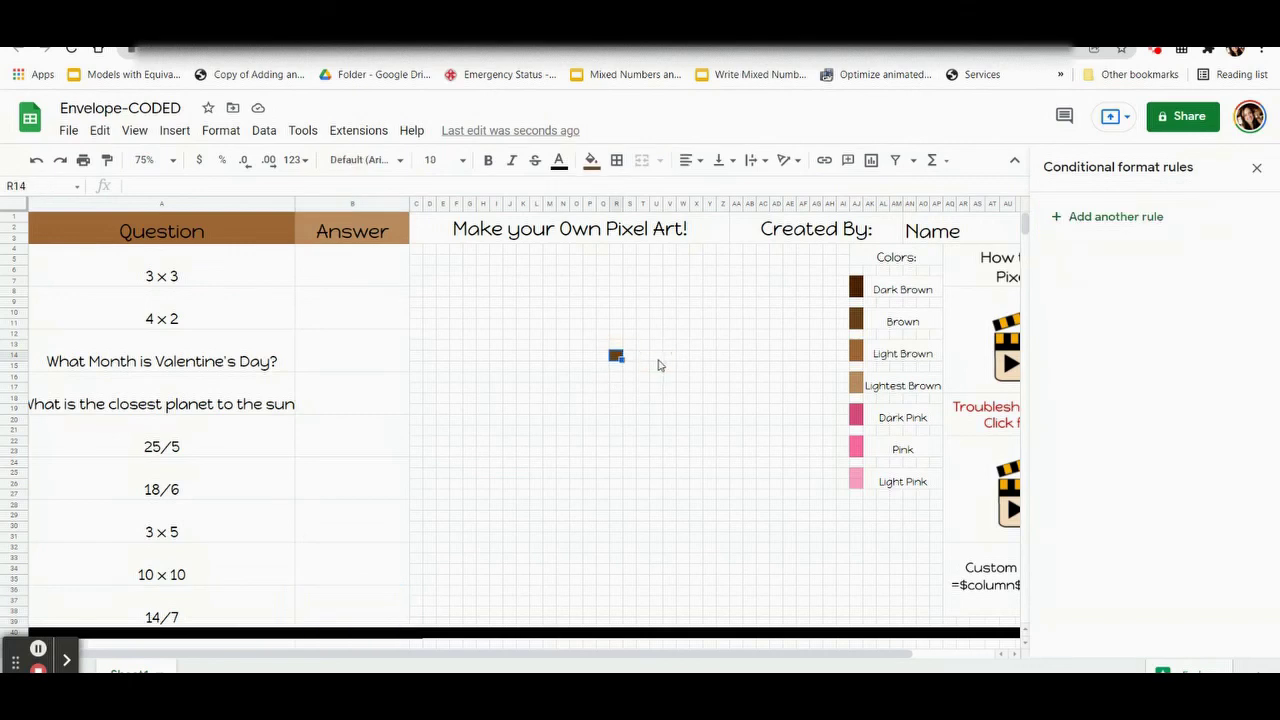
pyautogui.click(363, 333)
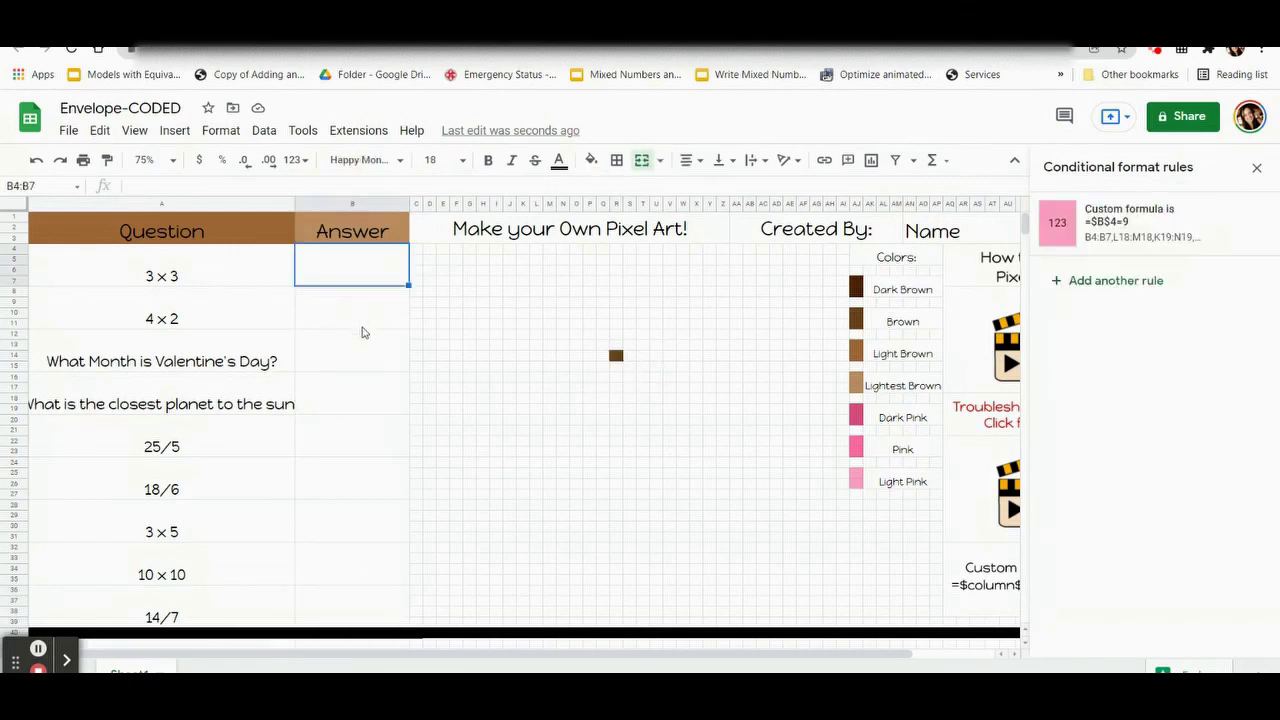
pyautogui.click(362, 358)
pyautogui.click(357, 437)
pyautogui.click(349, 489)
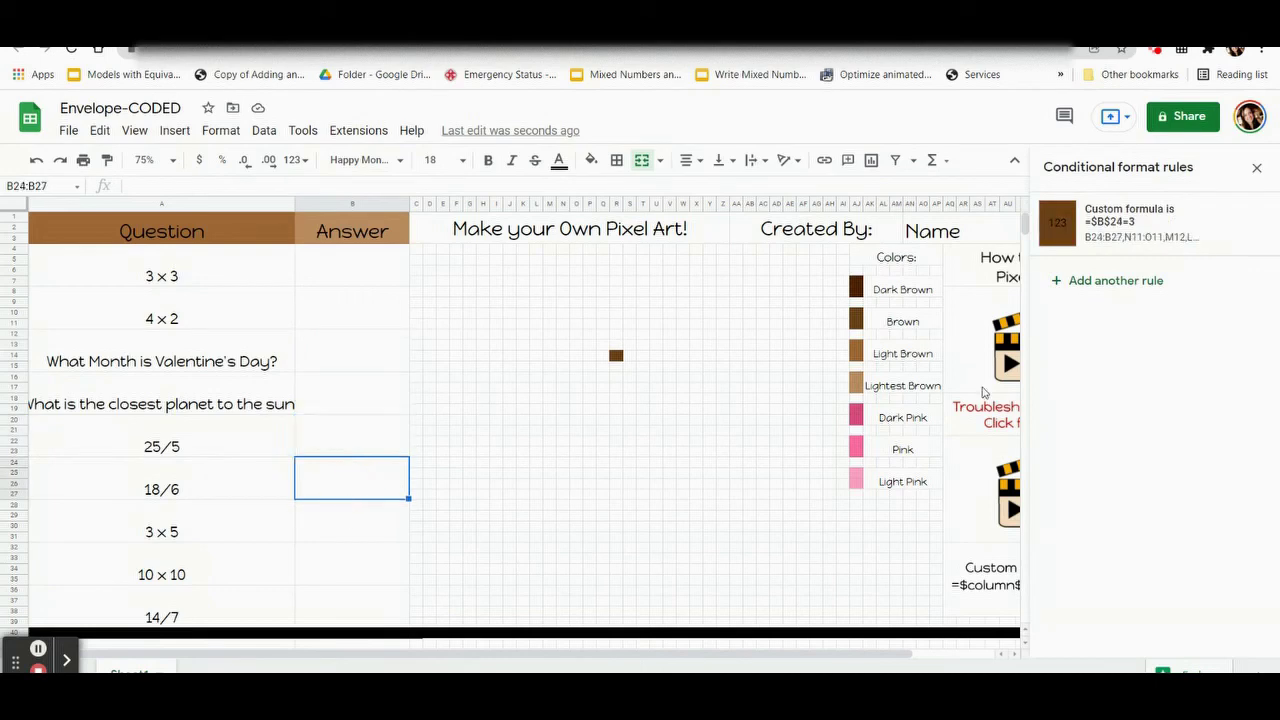
pyautogui.click(1092, 228)
pyautogui.click(1246, 290)
pyautogui.moveTo(586, 170); pyautogui.dragTo(278, 107)
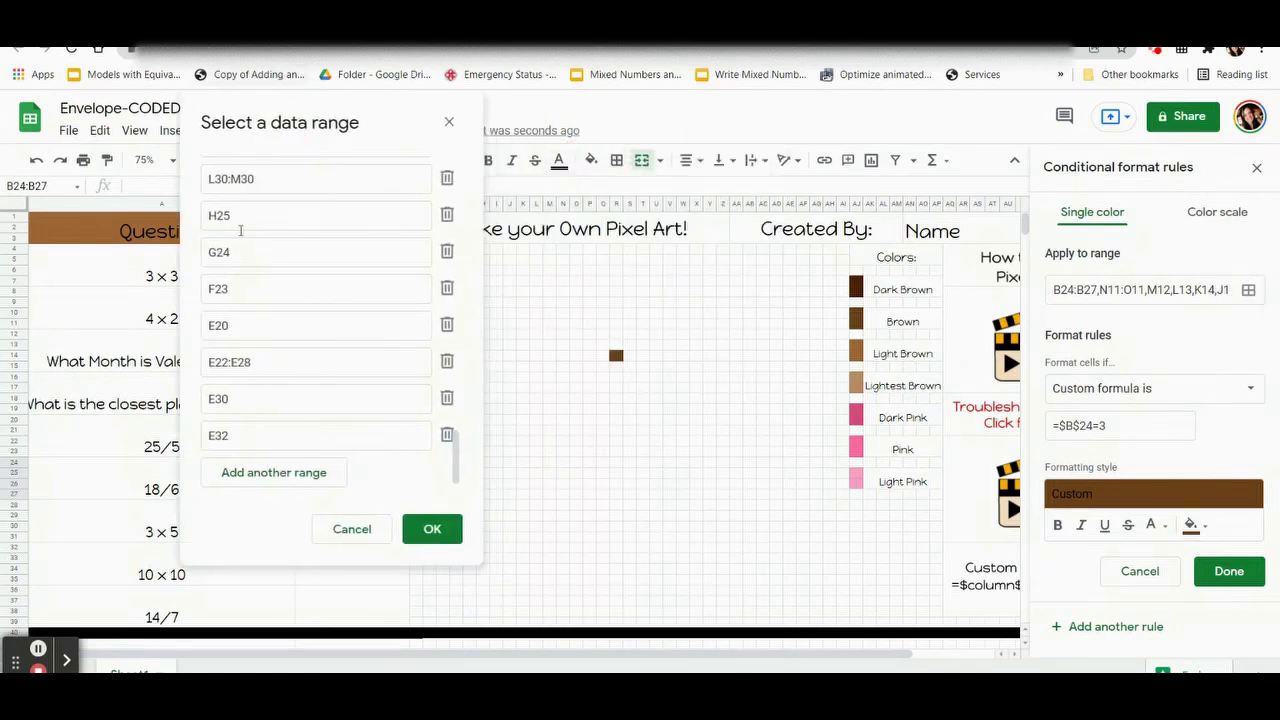
# Step: Add R14 to the 18/6 rule's ranges and reset that cell's regular fill color
pyautogui.click(277, 476)
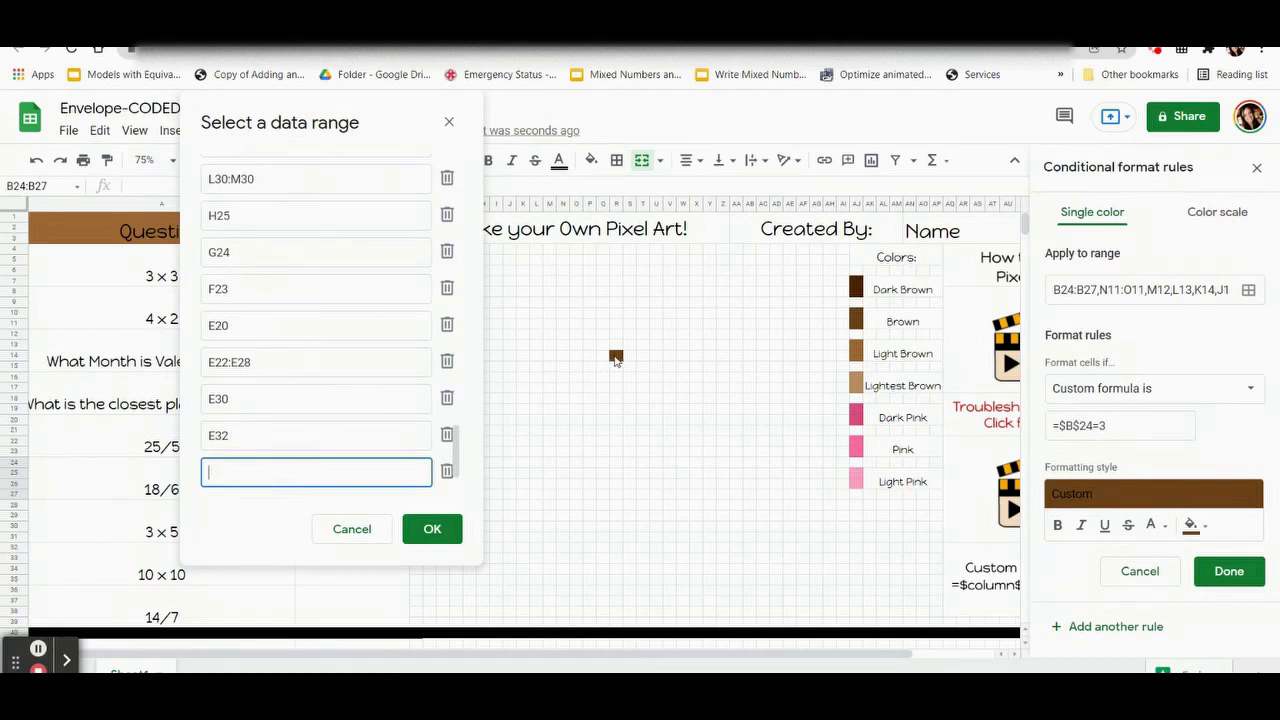
pyautogui.click(616, 357)
pyautogui.click(432, 529)
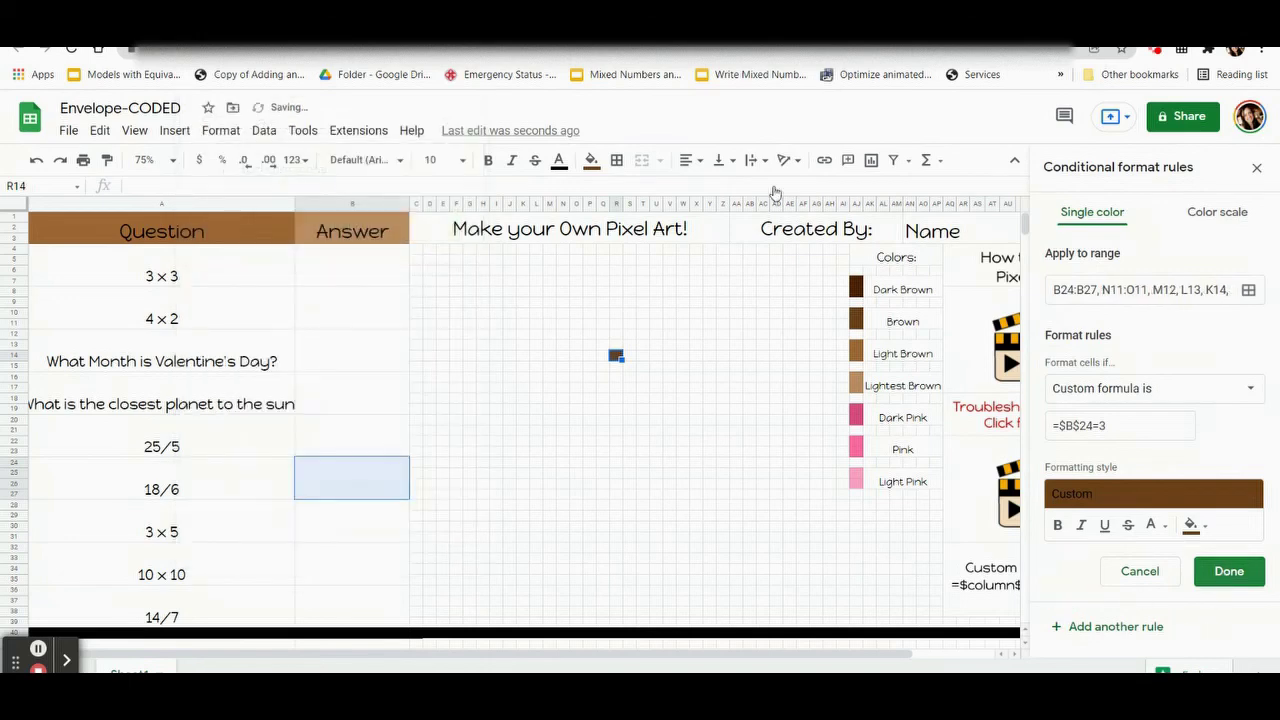
pyautogui.click(591, 160)
pyautogui.click(714, 470)
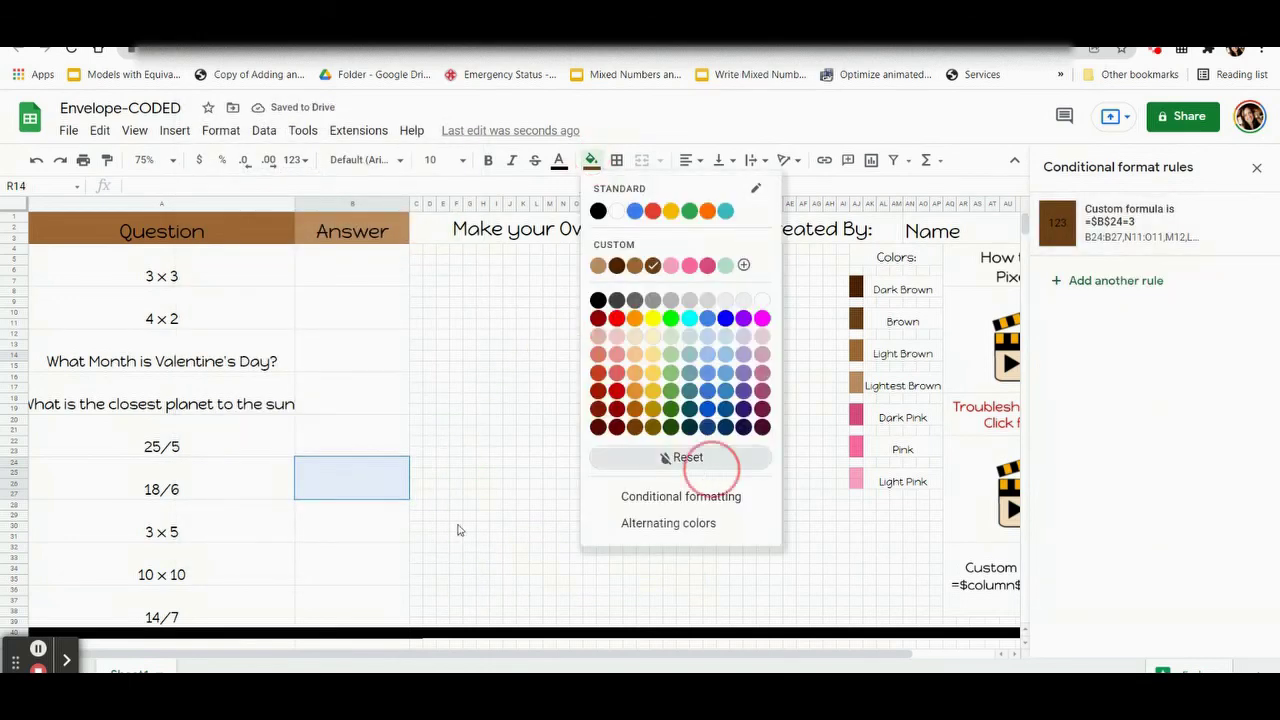
# Step: Review the conditional format rule attached to each answer cell down to 14/7
pyautogui.click(371, 526)
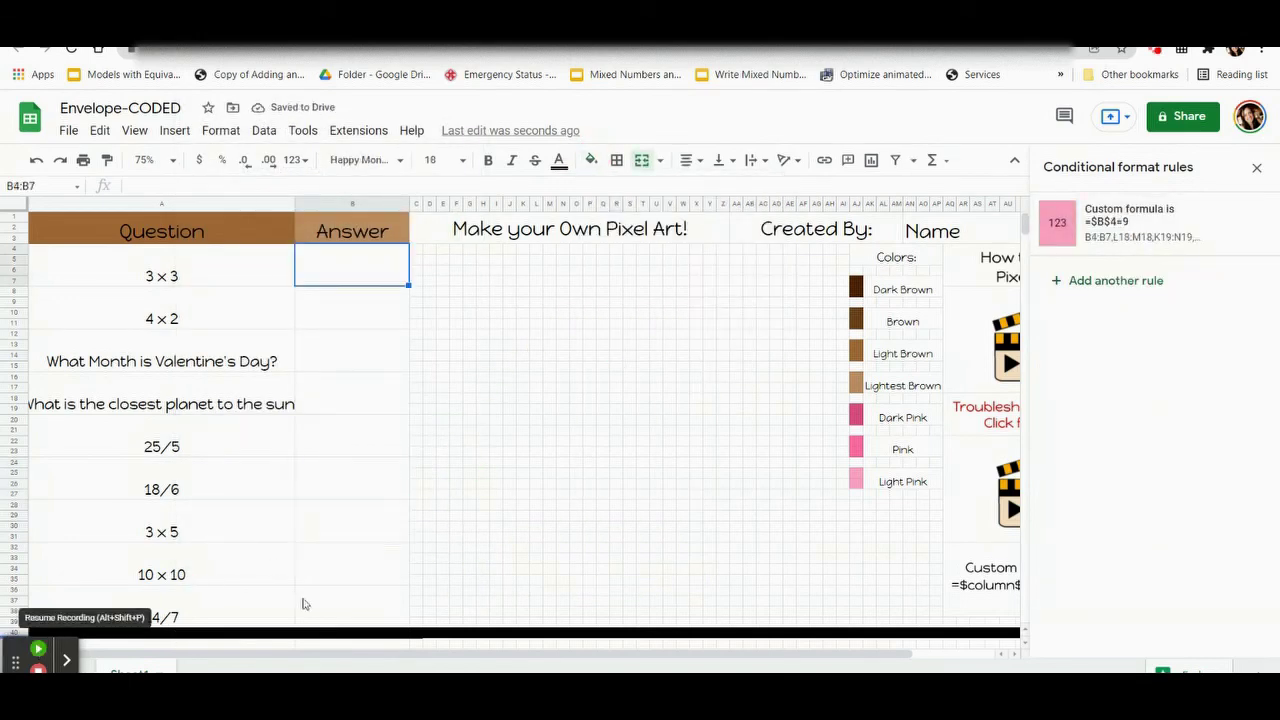
pyautogui.click(321, 326)
pyautogui.click(323, 356)
pyautogui.click(314, 409)
pyautogui.click(339, 452)
pyautogui.click(337, 485)
pyautogui.click(337, 517)
pyautogui.click(340, 563)
pyautogui.click(333, 605)
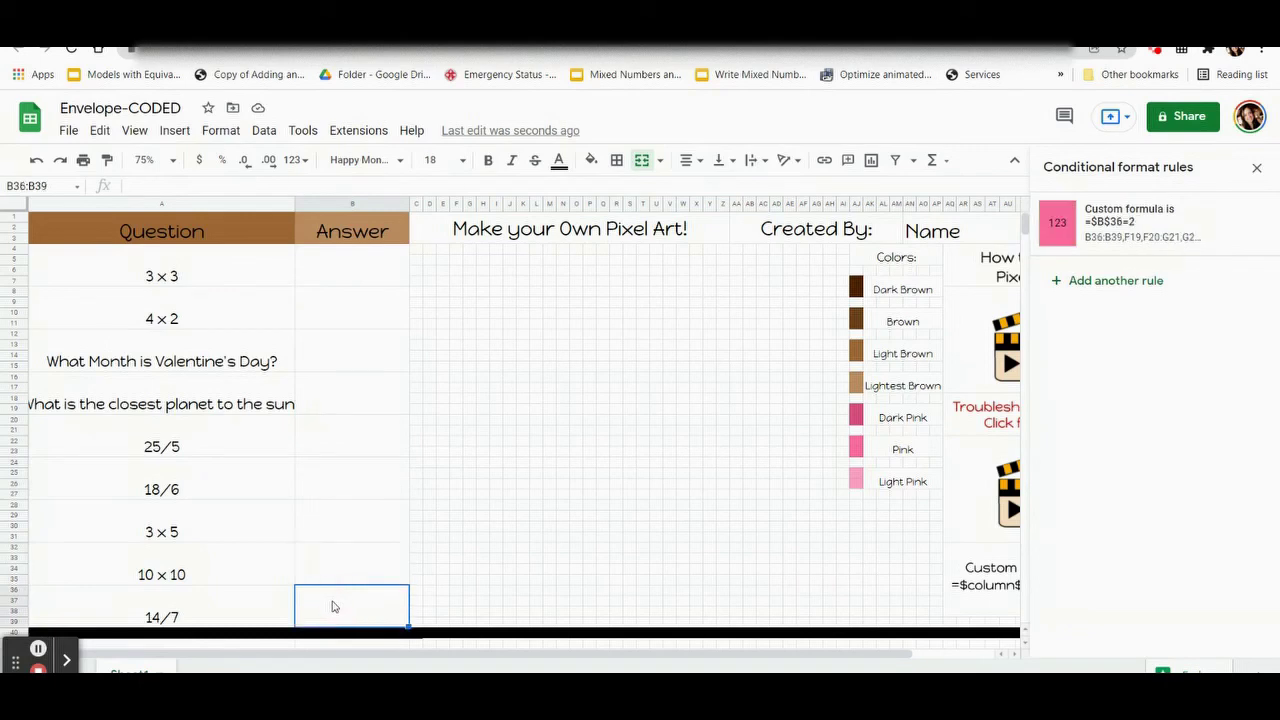
# Step: Close the conditional format rules and enter 9 as the answer to 3 × 3
pyautogui.click(361, 278)
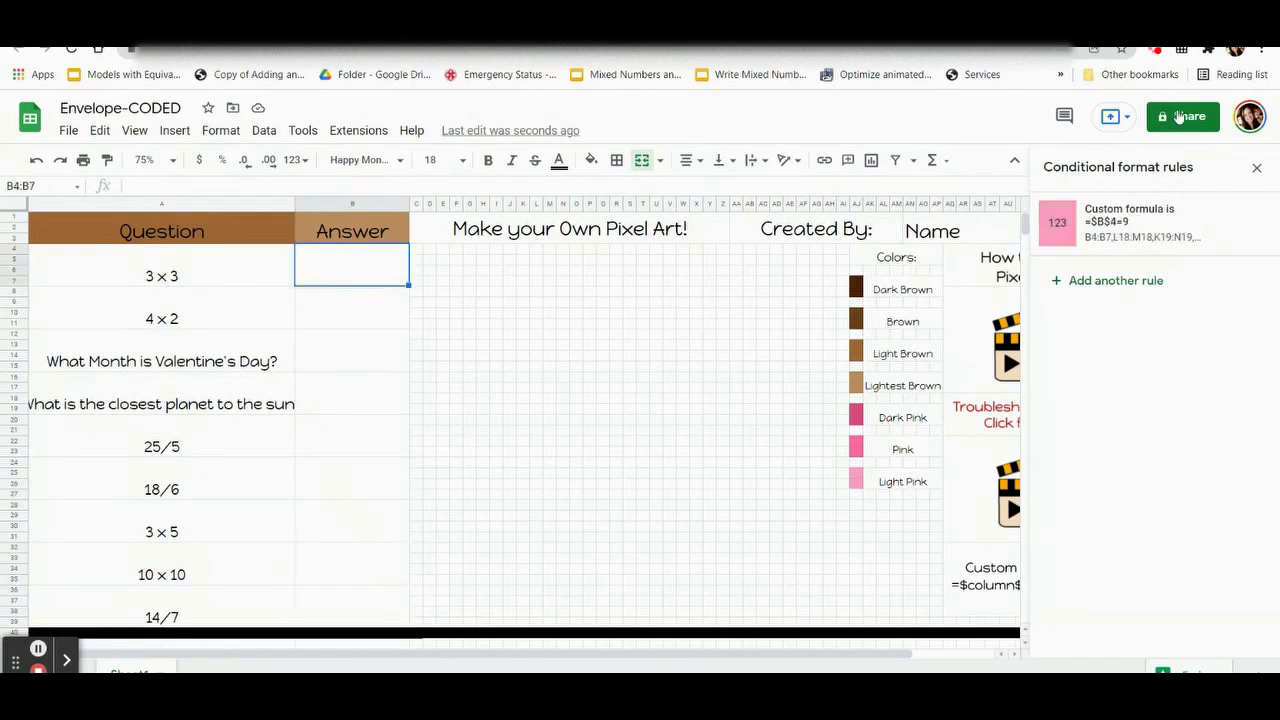
pyautogui.click(1257, 170)
pyautogui.write('9')
pyautogui.press('Return')
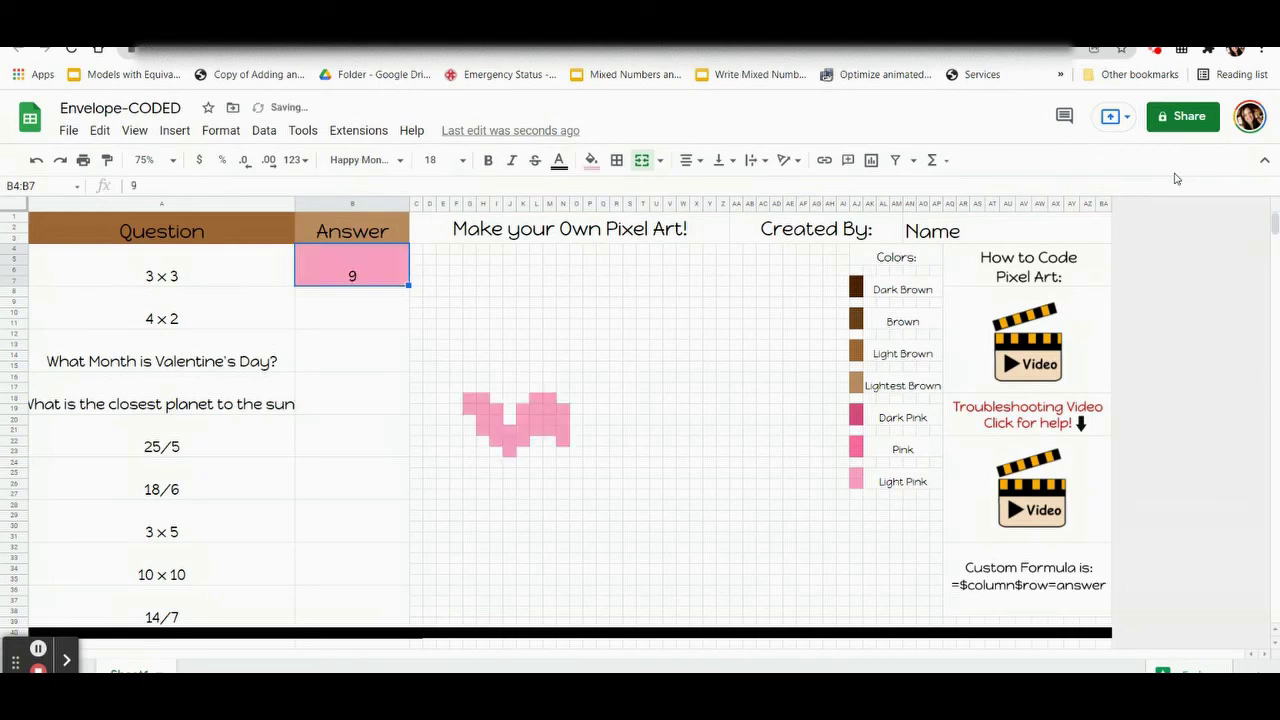
# Step: Answer the next three questions with 8, February and Mercury
pyautogui.write('8')
pyautogui.press('Return')
pyautogui.write('February')
pyautogui.press('Return')
pyautogui.write('Mercury')
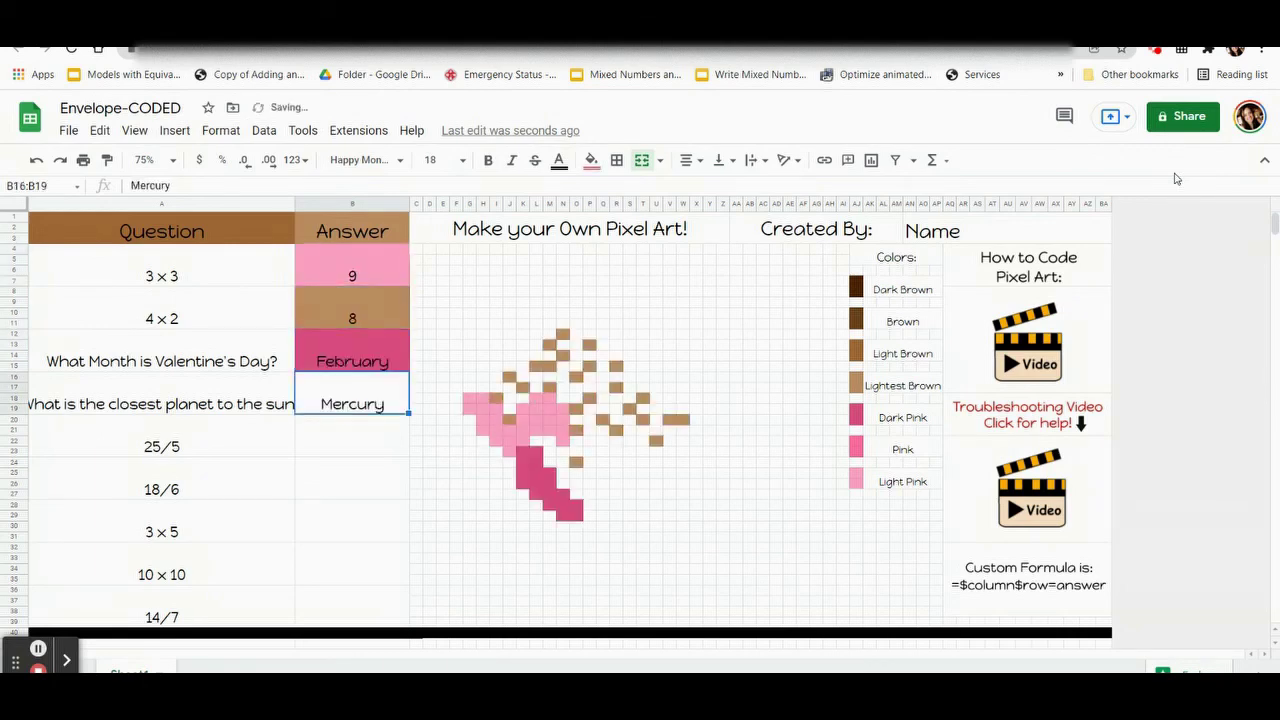
pyautogui.press('Return')
# Step: Answer the remaining questions, from 25/5 to 14/7, with 5, 3, 15, 100 and 2
pyautogui.write('5')
pyautogui.press('Return')
pyautogui.write('3')
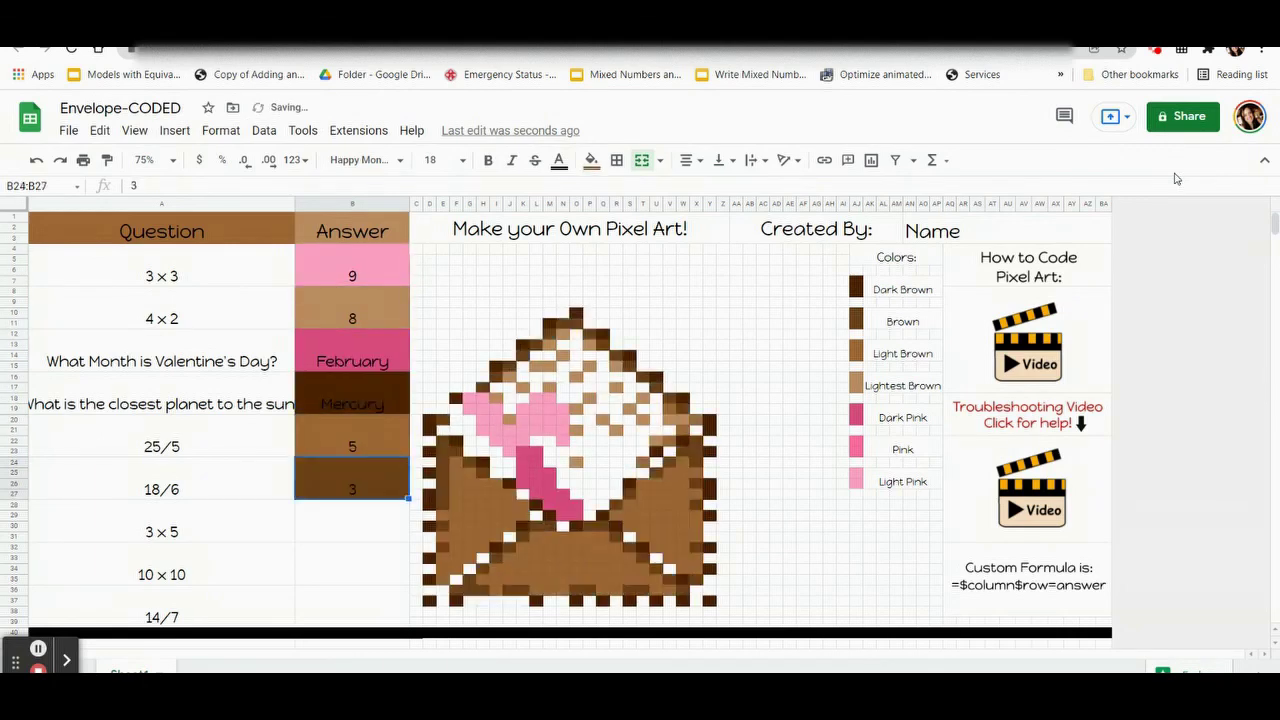
pyautogui.press('Return')
pyautogui.write('15')
pyautogui.press('Return')
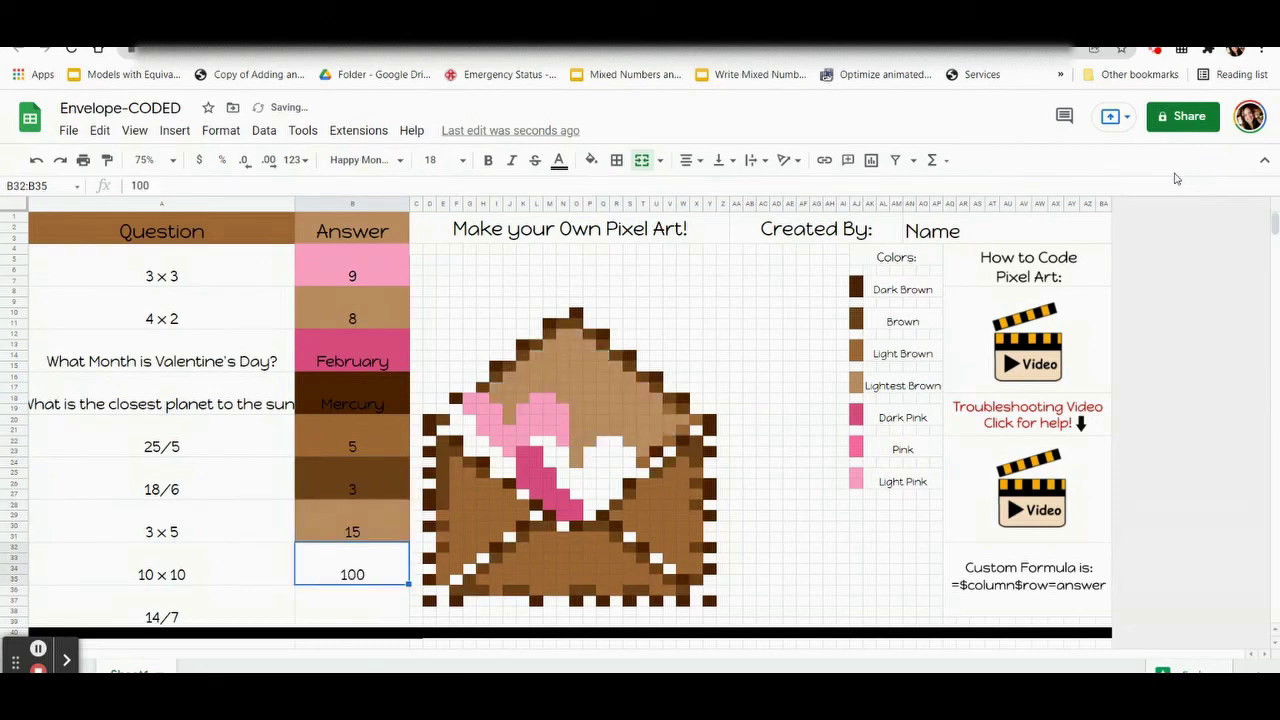
pyautogui.press('Return')
pyautogui.write('2')
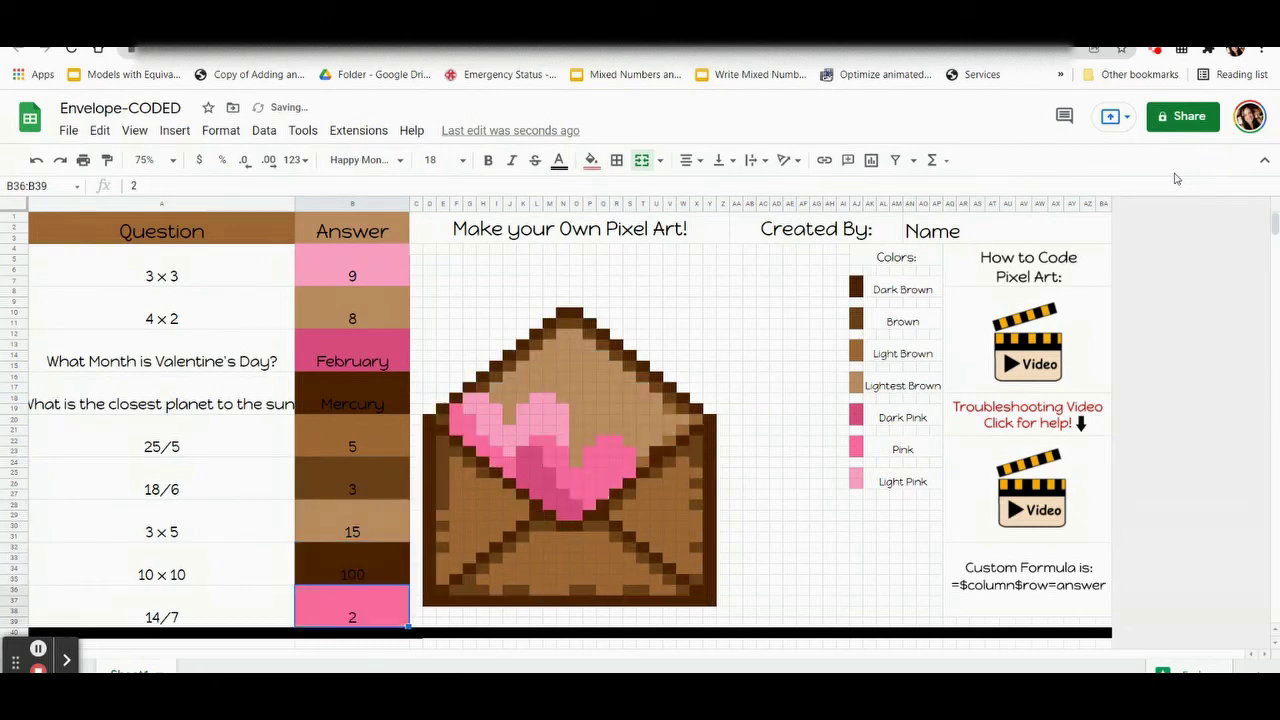